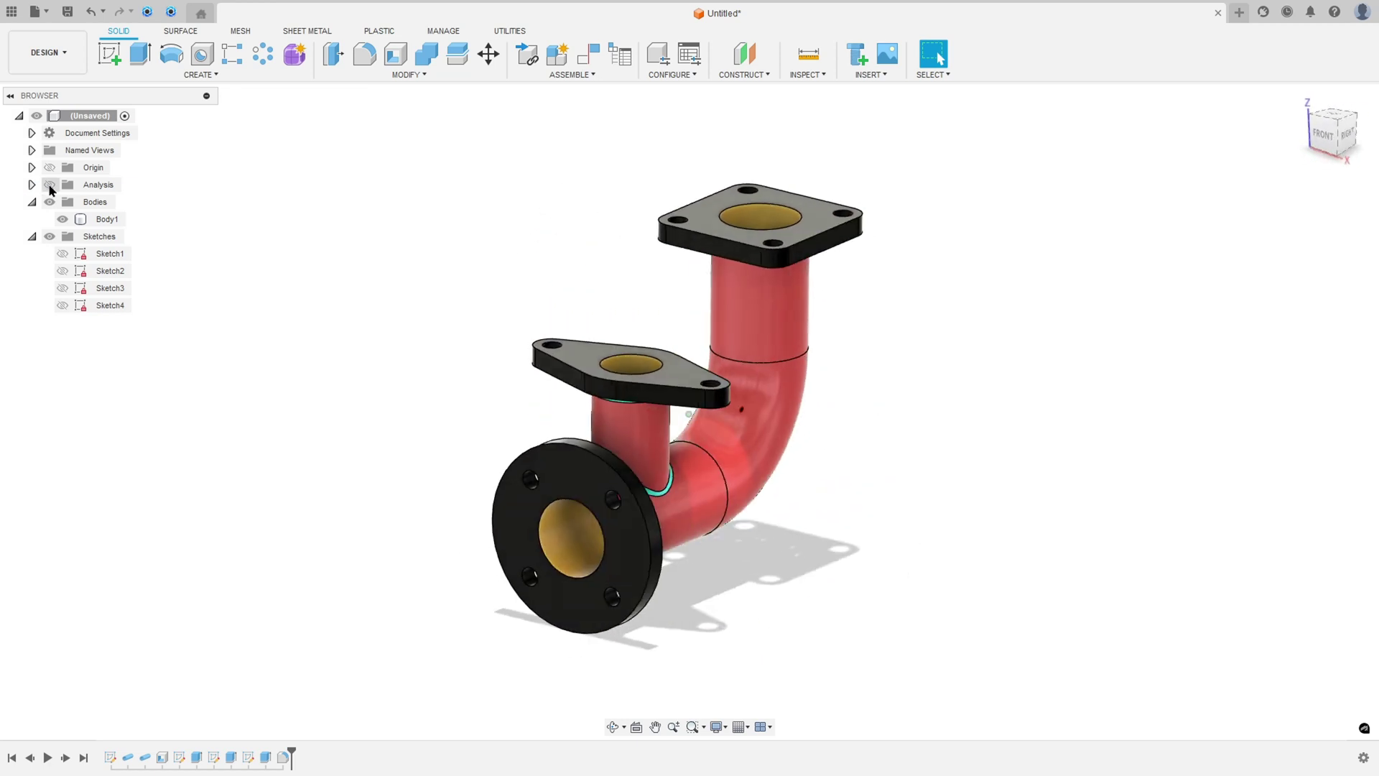
Hide the section cut, replay the build history, reset to the home view, and mark the branch
click(49, 185)
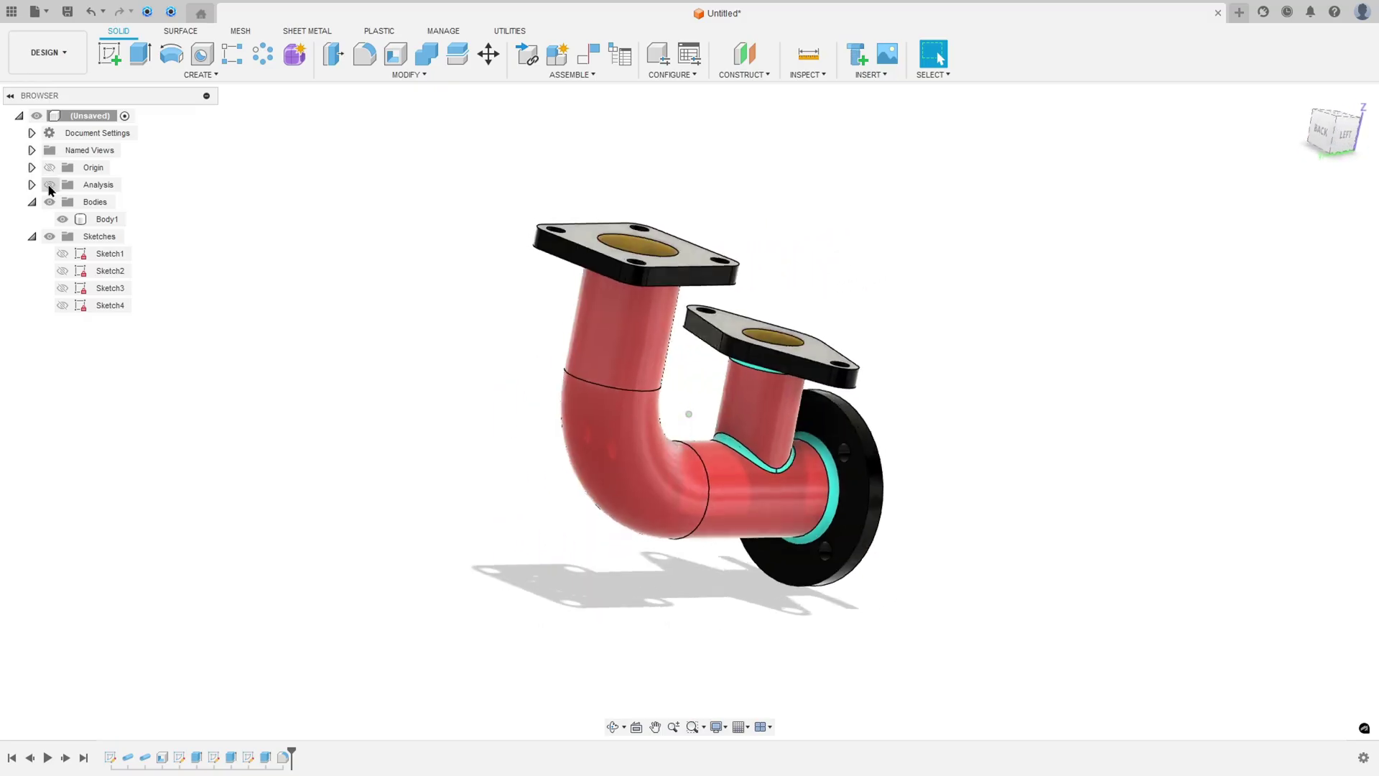
click(48, 757)
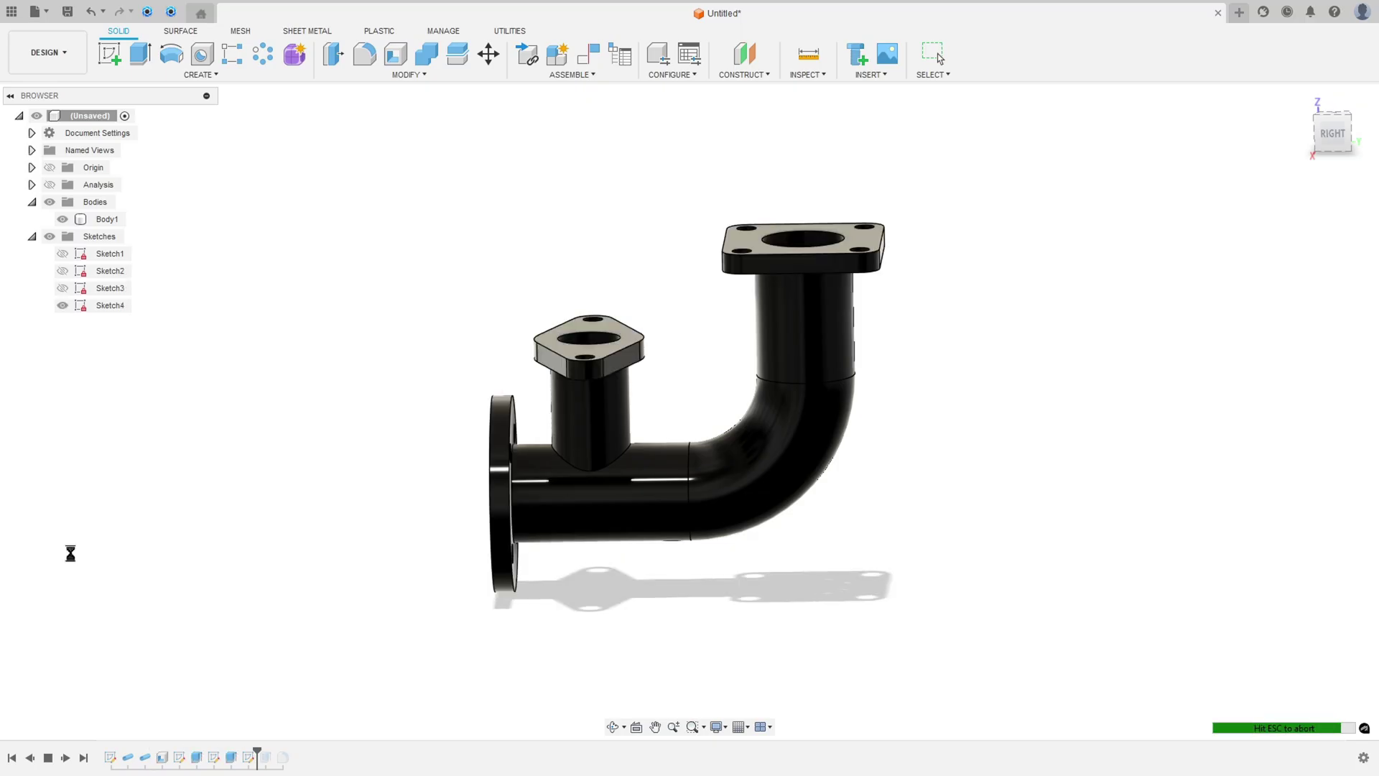
key(F6)
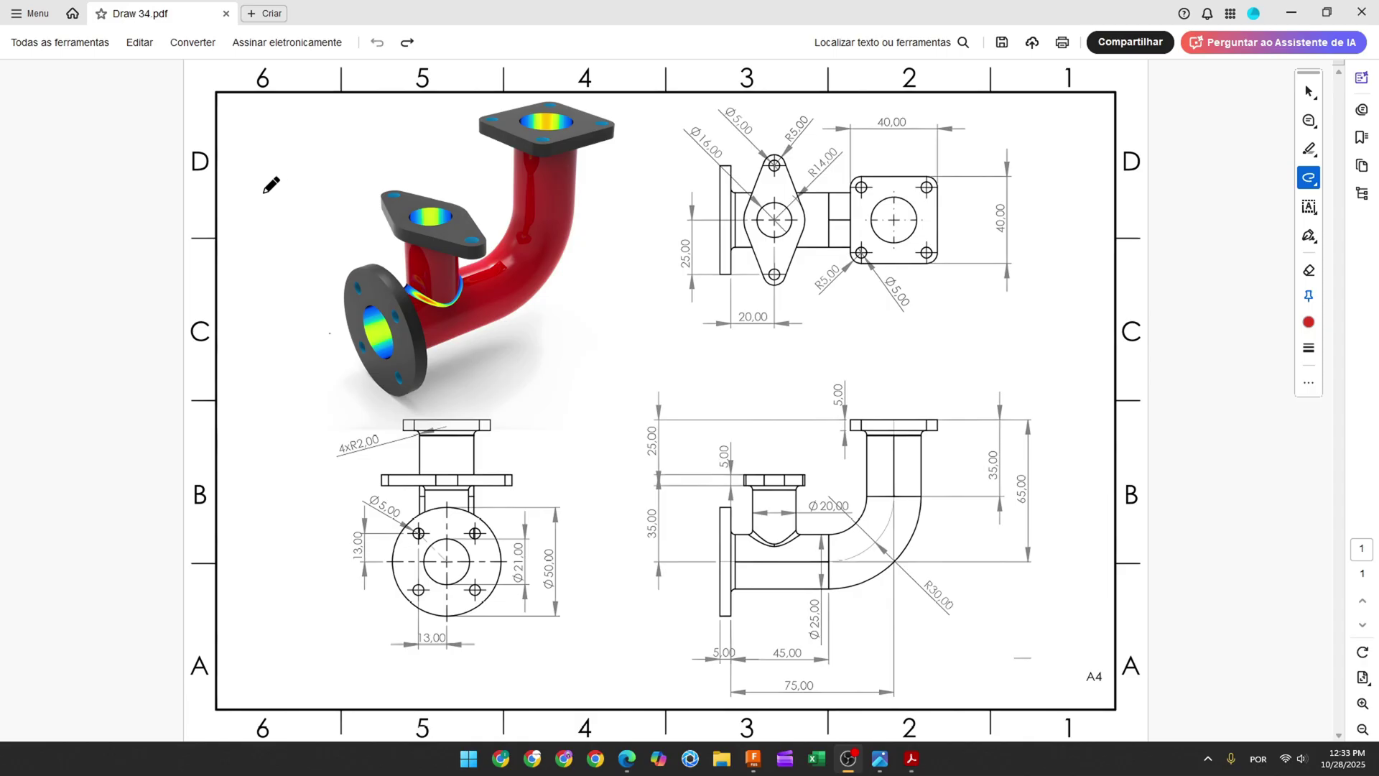
mouse_move(259, 194)
mouse_down()
mouse_move(335, 193)
mouse_move(331, 210)
mouse_up()
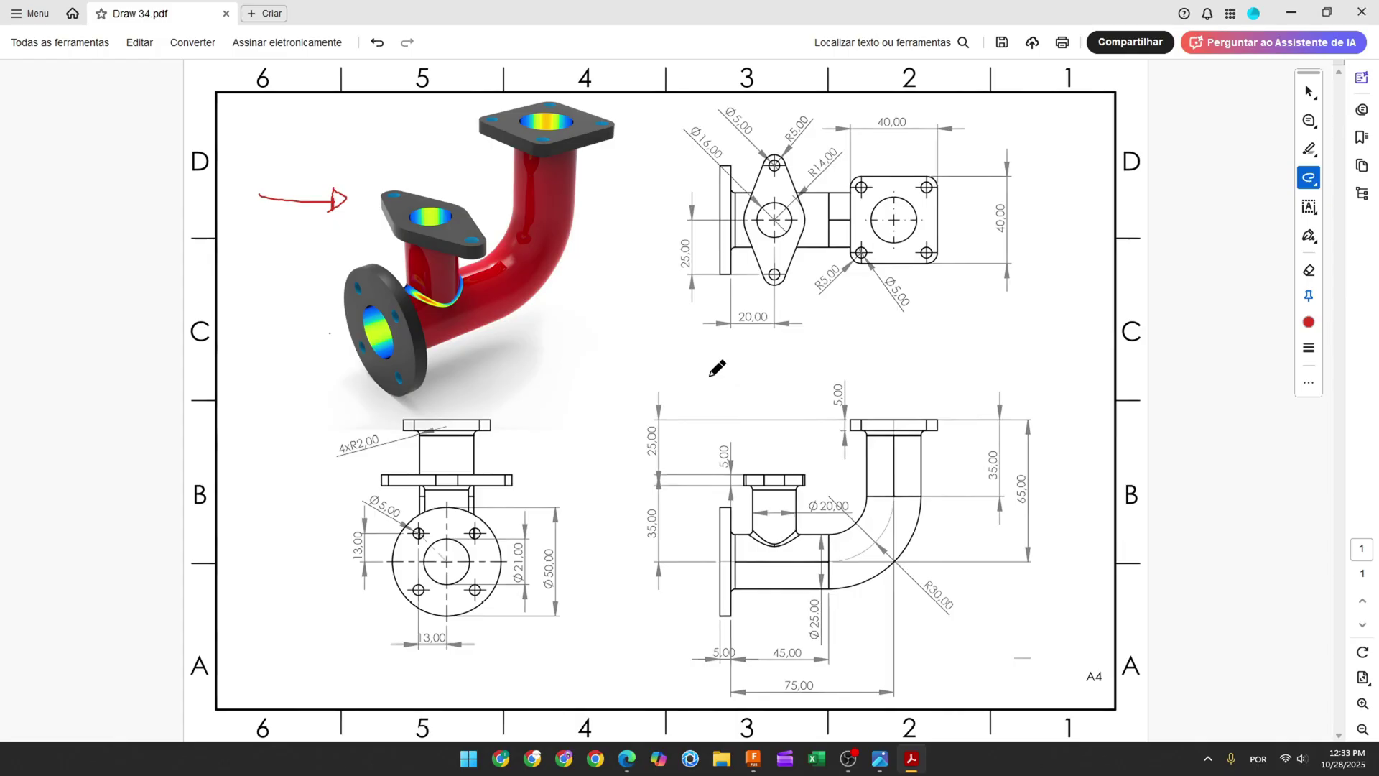
Draw a red arrow at the front view and start tracing the pipe's centre line
drag(733, 398, 737, 411)
ctrl+scroll(838, 535, up, 2)
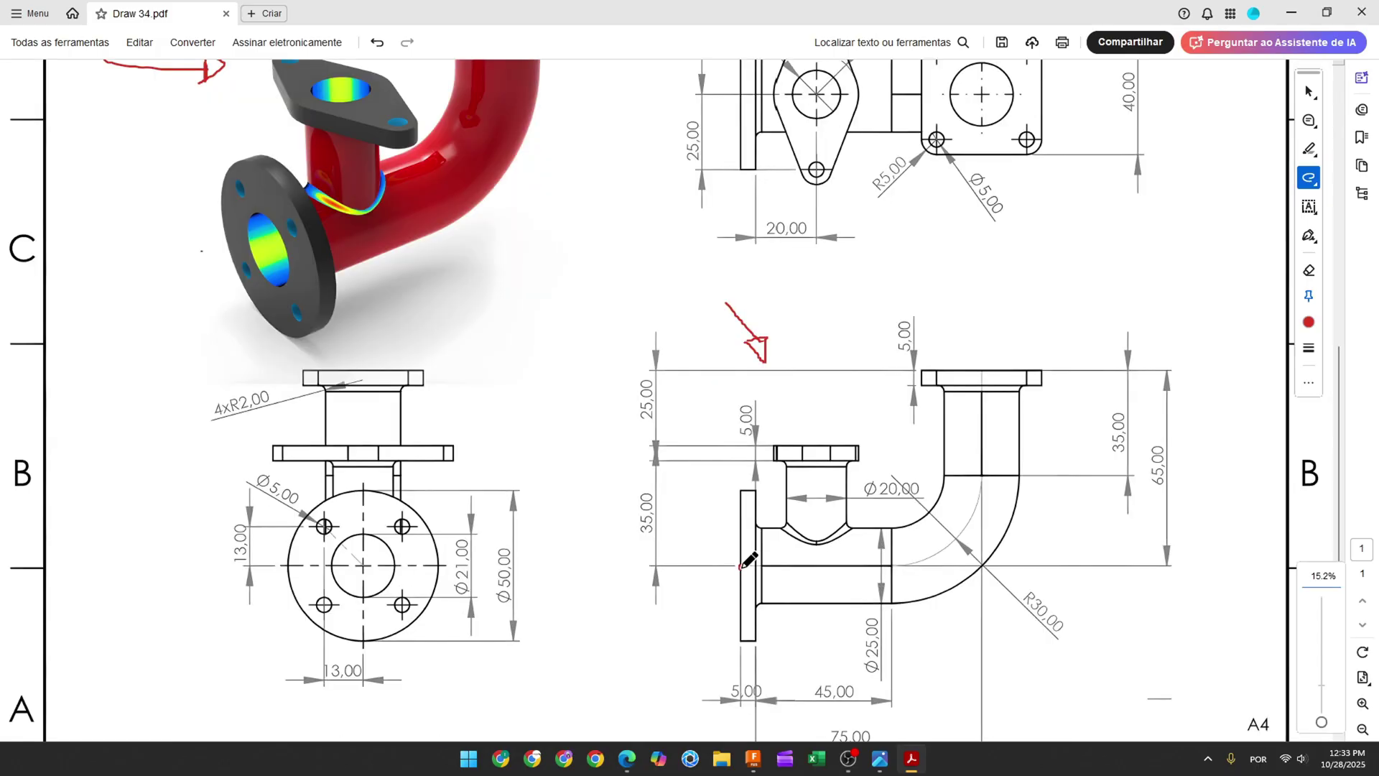
scroll(855, 566, down, 1)
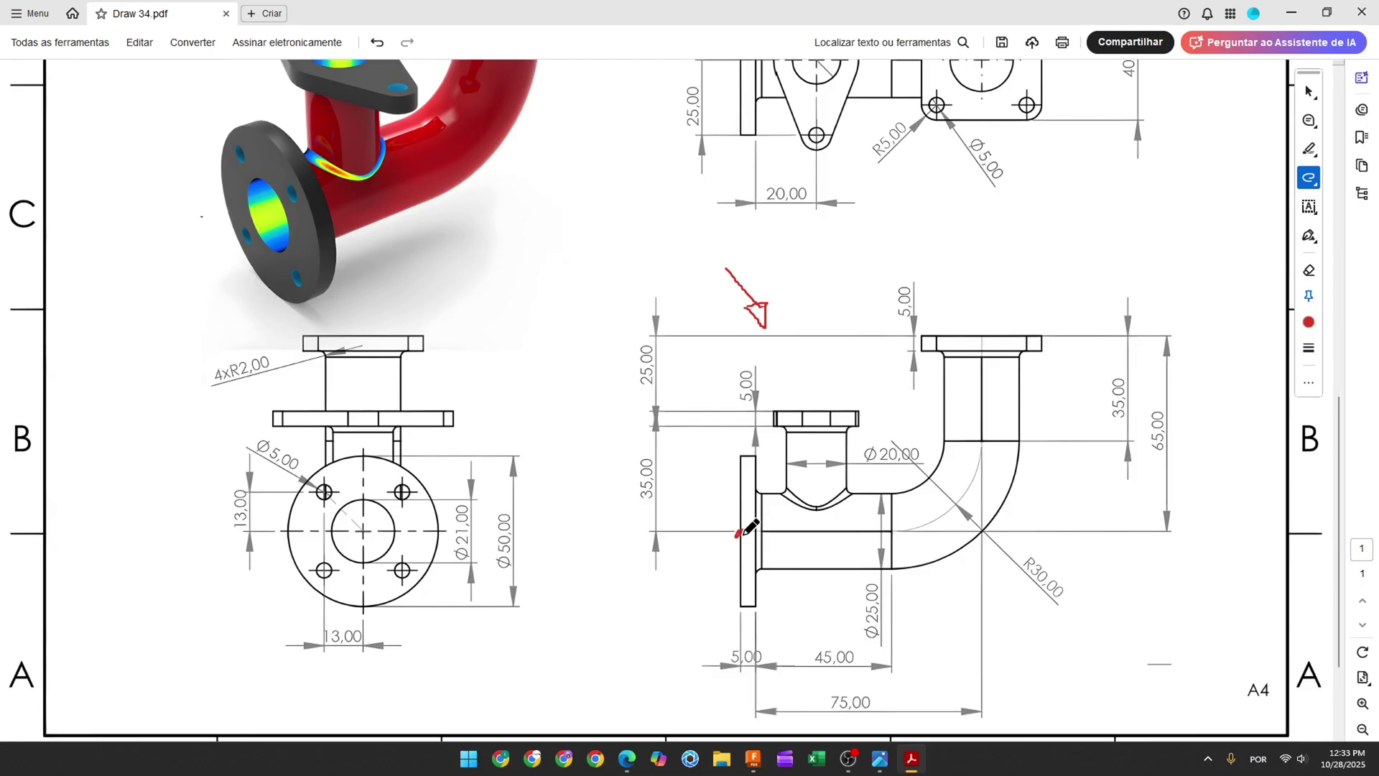
drag(736, 535, 893, 532)
Continue the red centre line around the bend and up, striking out 5,00, 45,00 and 35,00
drag(734, 657, 797, 656)
drag(817, 657, 846, 659)
mouse_move(895, 532)
mouse_down()
mouse_move(980, 464)
mouse_move(985, 438)
mouse_up()
drag(1022, 559, 1062, 602)
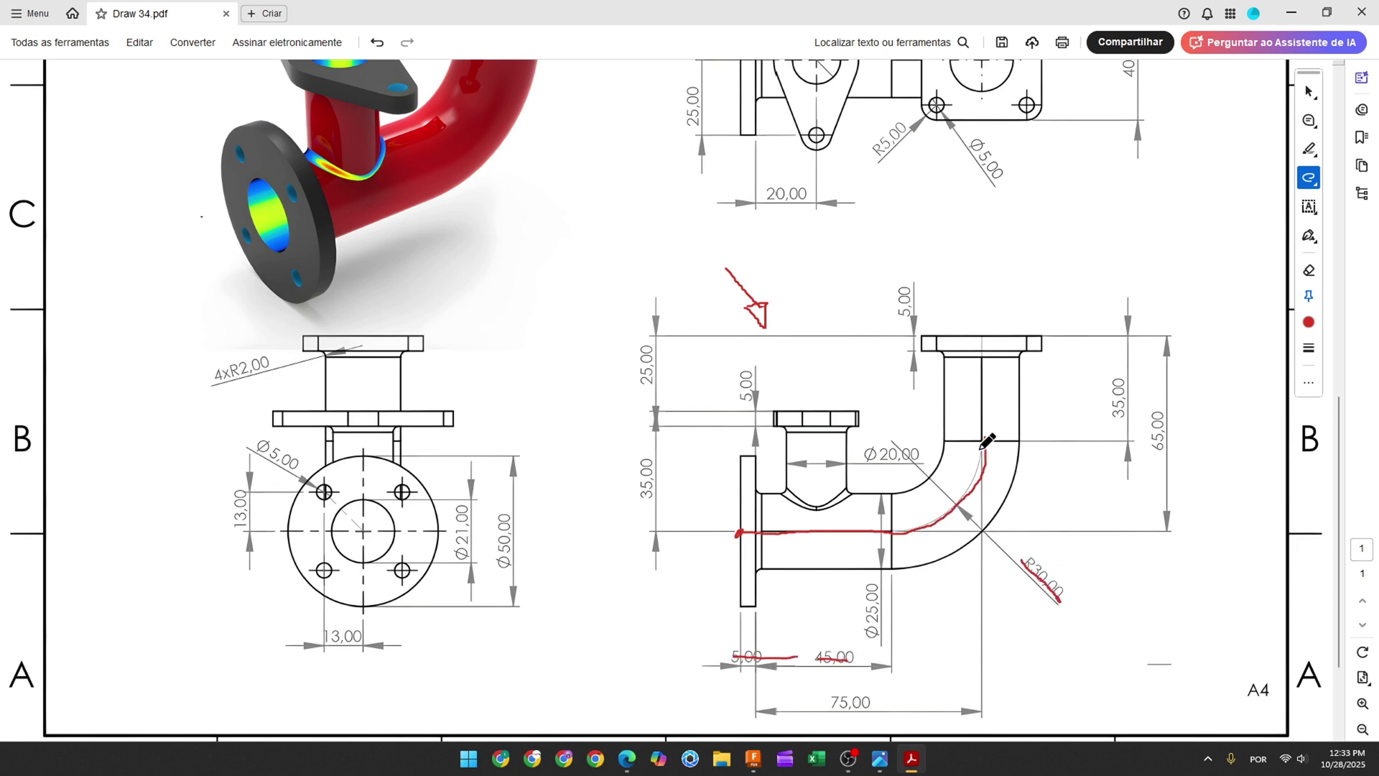
drag(984, 440, 984, 323)
drag(1120, 383, 1119, 418)
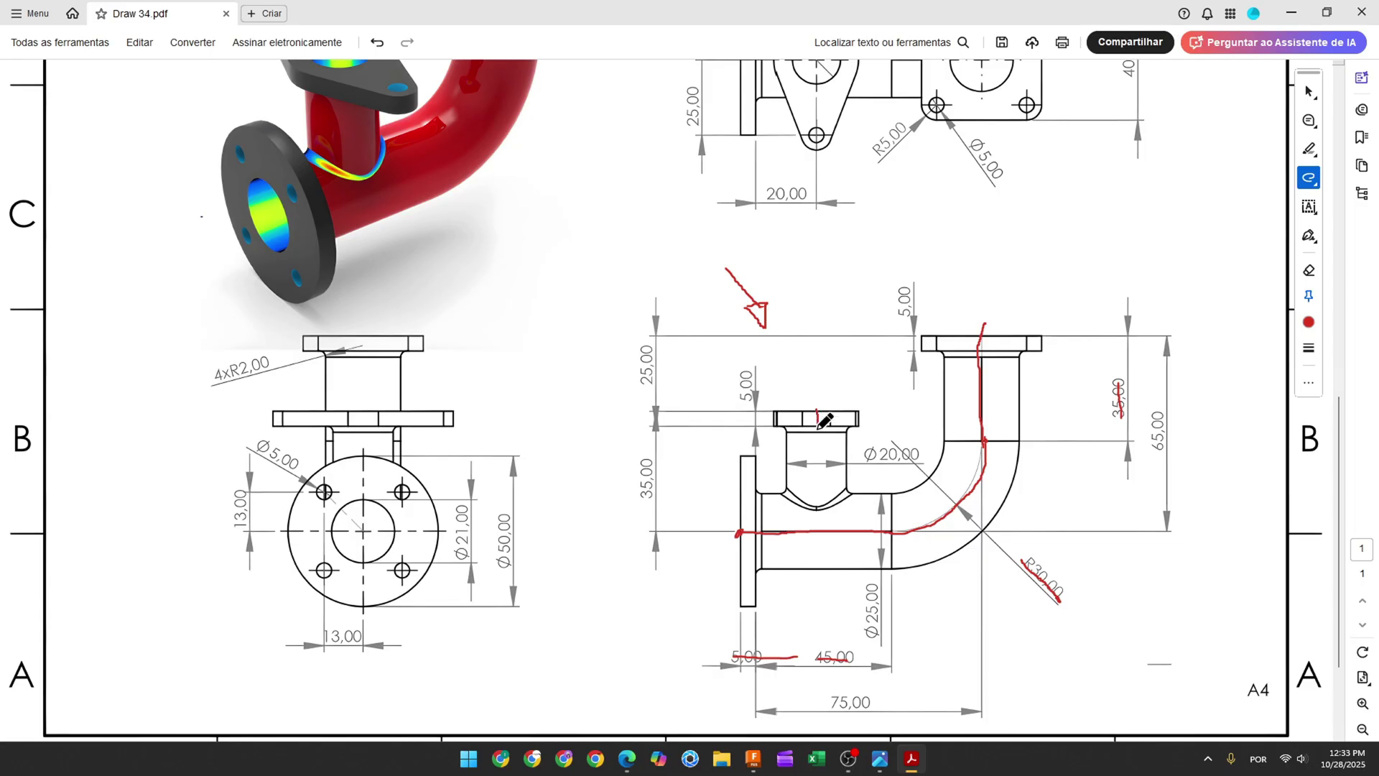
Trace the branch centre line, strike out 35,00, 5,00 and 20,00, and jot a dimension below
drag(818, 428, 820, 455)
drag(821, 525, 820, 532)
drag(646, 462, 647, 496)
drag(747, 374, 747, 406)
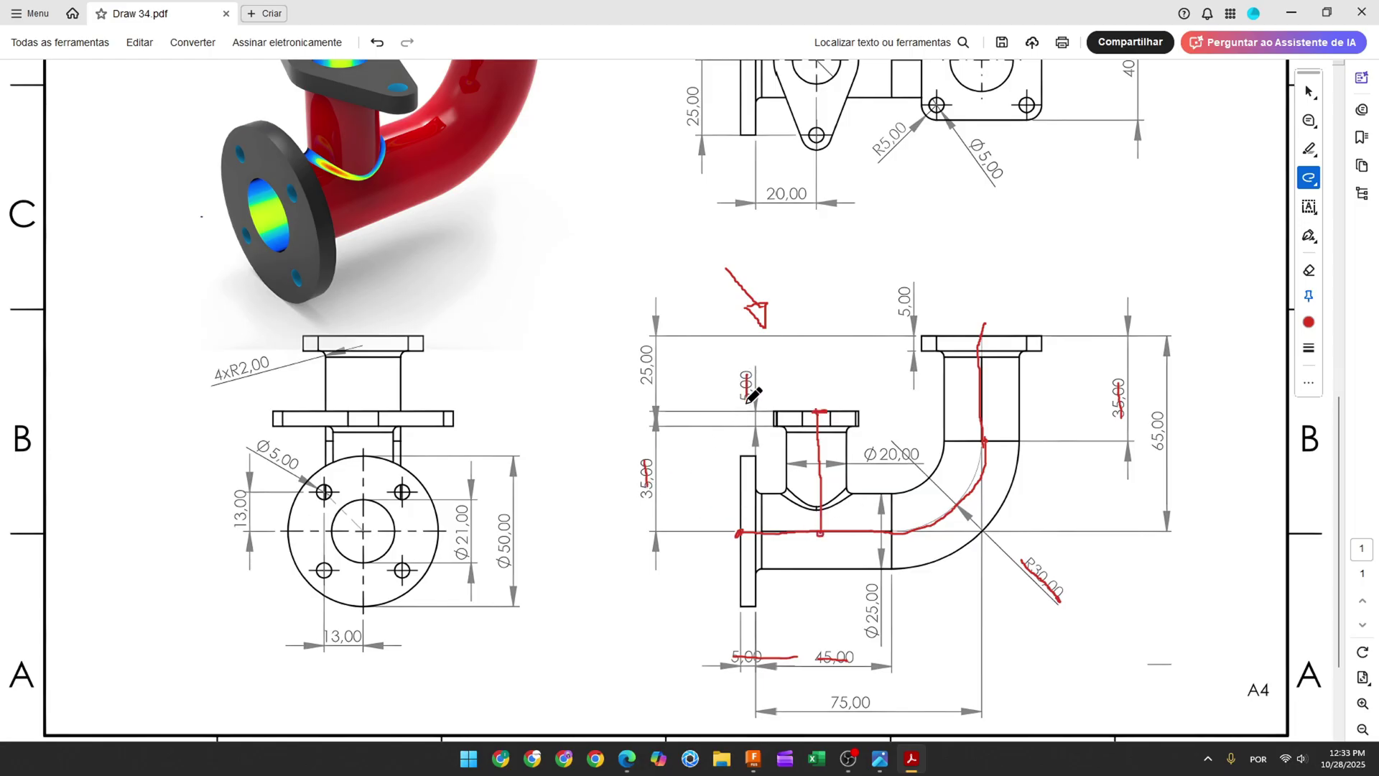
mouse_move(788, 357)
mouse_down()
mouse_move(801, 379)
mouse_move(809, 369)
mouse_up()
scroll(820, 454, up, 3)
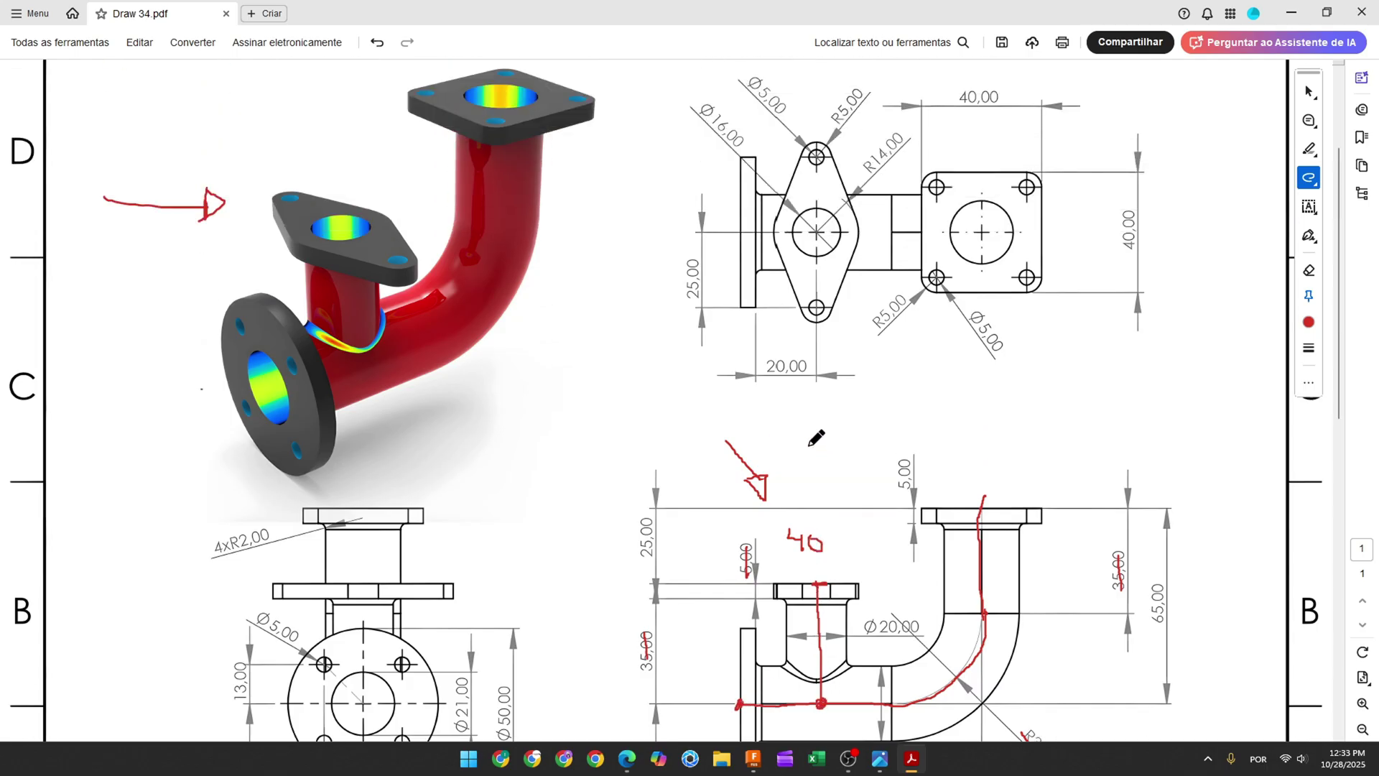
drag(768, 363, 793, 364)
scroll(746, 424, down, 4)
scroll(778, 523, up, 1)
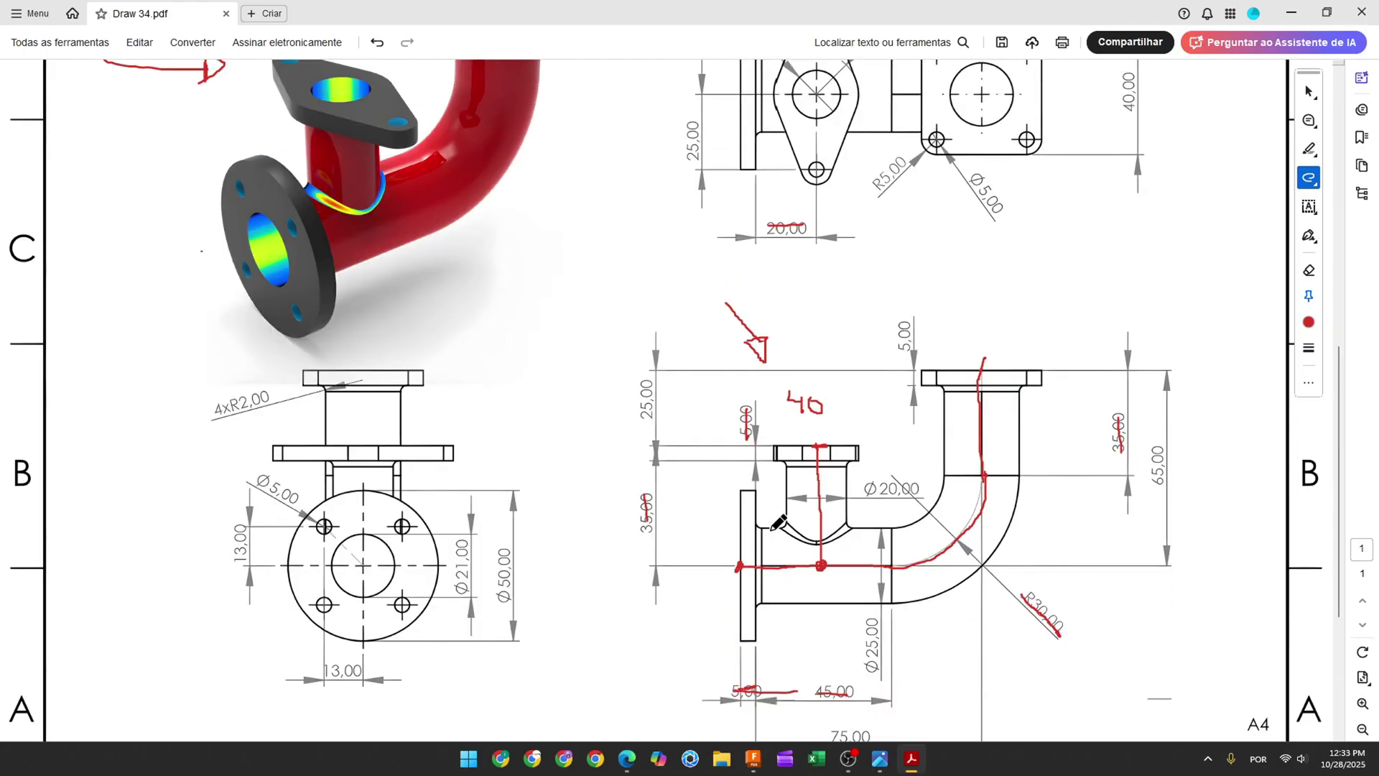
mouse_move(769, 583)
mouse_down()
mouse_move(783, 599)
mouse_move(799, 579)
mouse_up()
On a vertical origin plane, sketch a 50 mm line, a tangent arc and a 35 mm rise
click(754, 767)
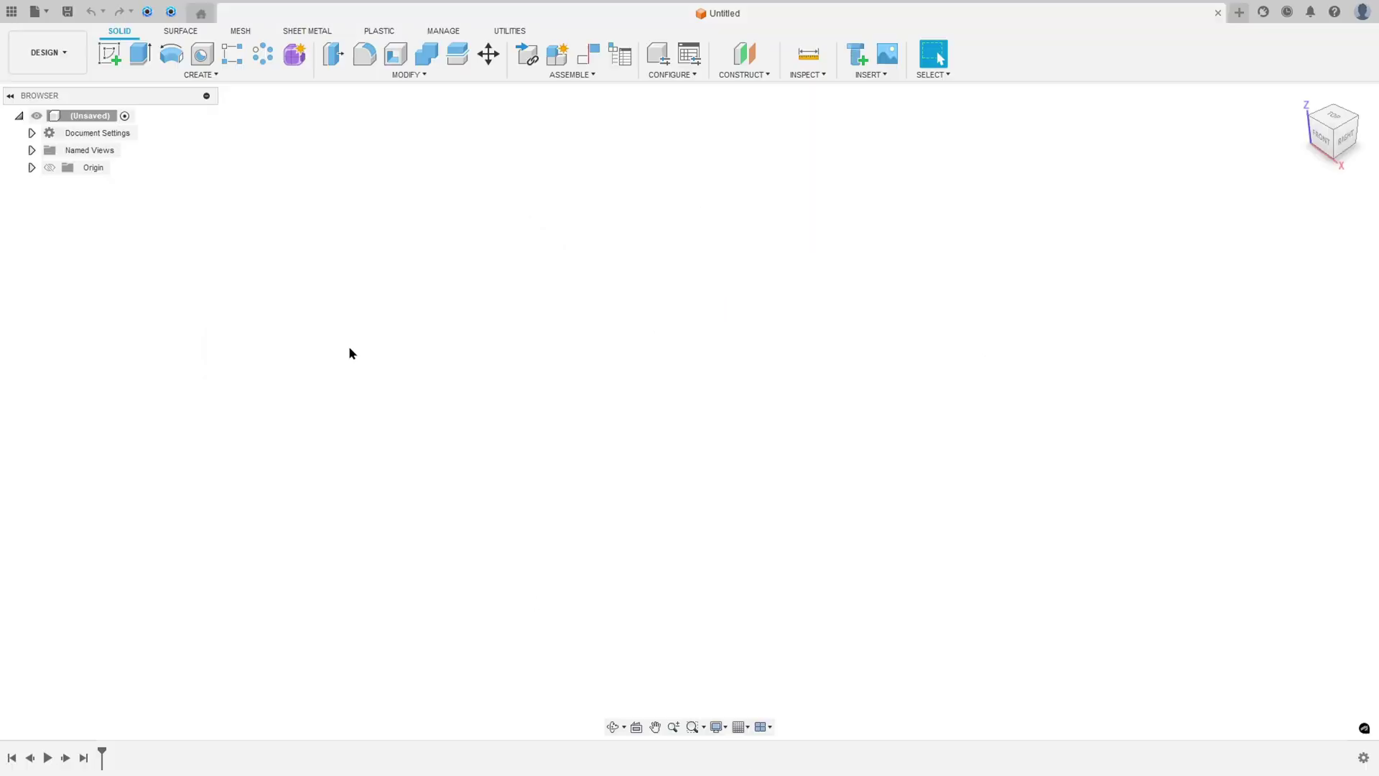
click(110, 53)
click(732, 351)
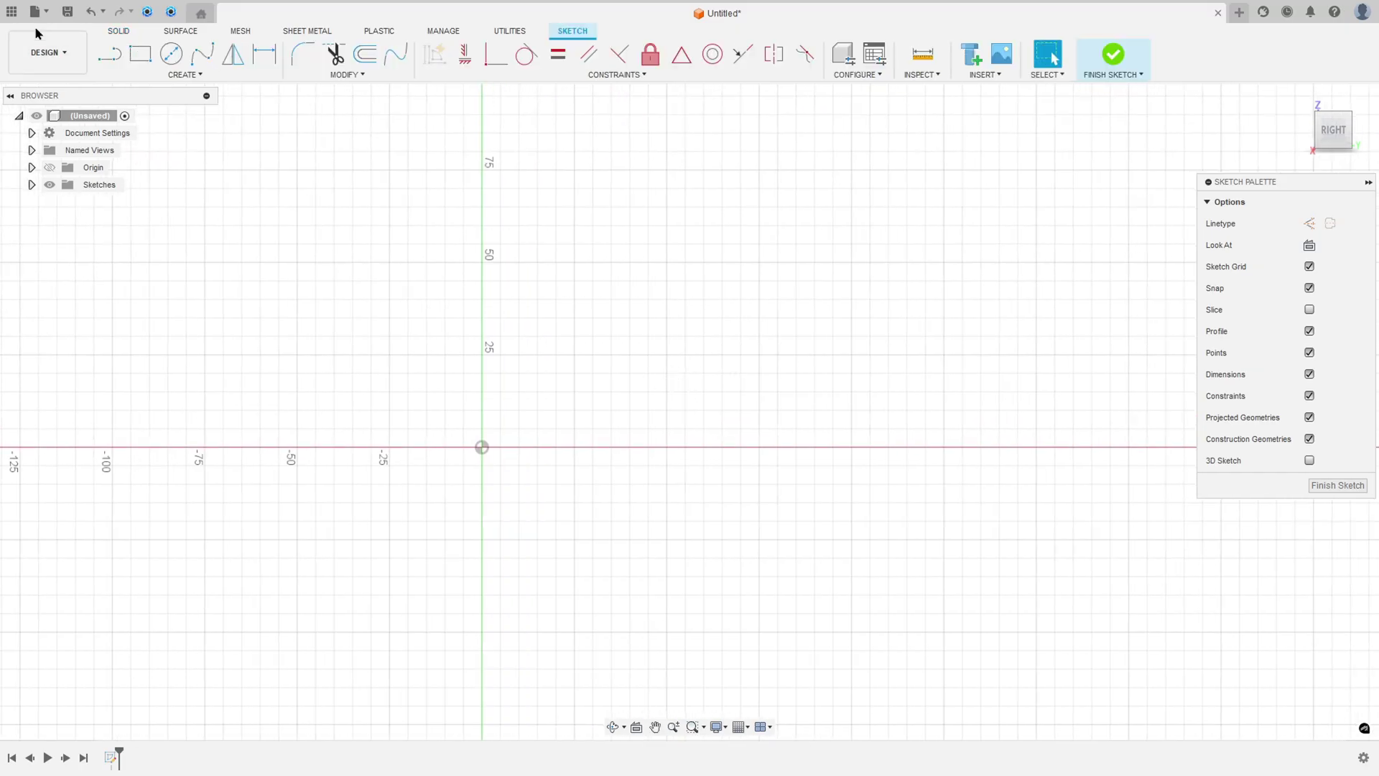
click(109, 53)
click(482, 447)
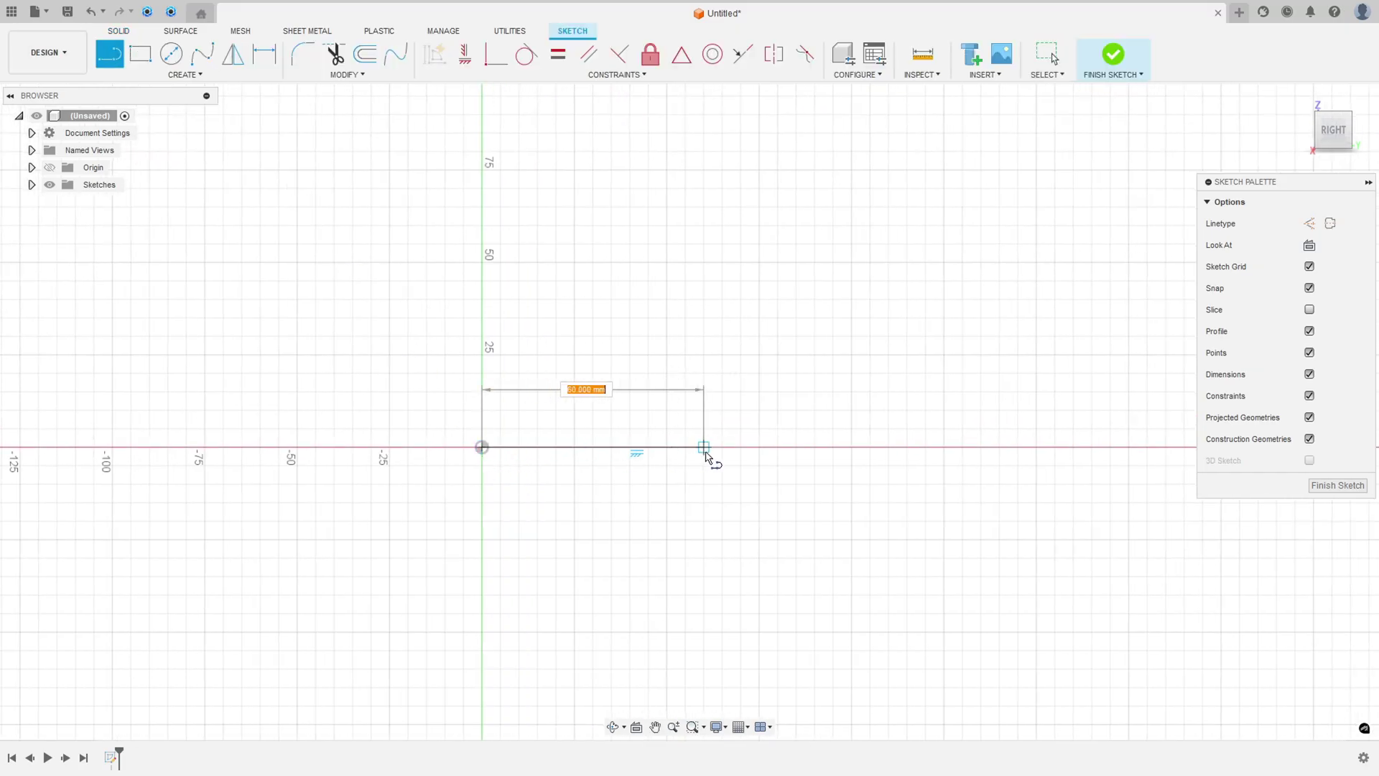
text(50)
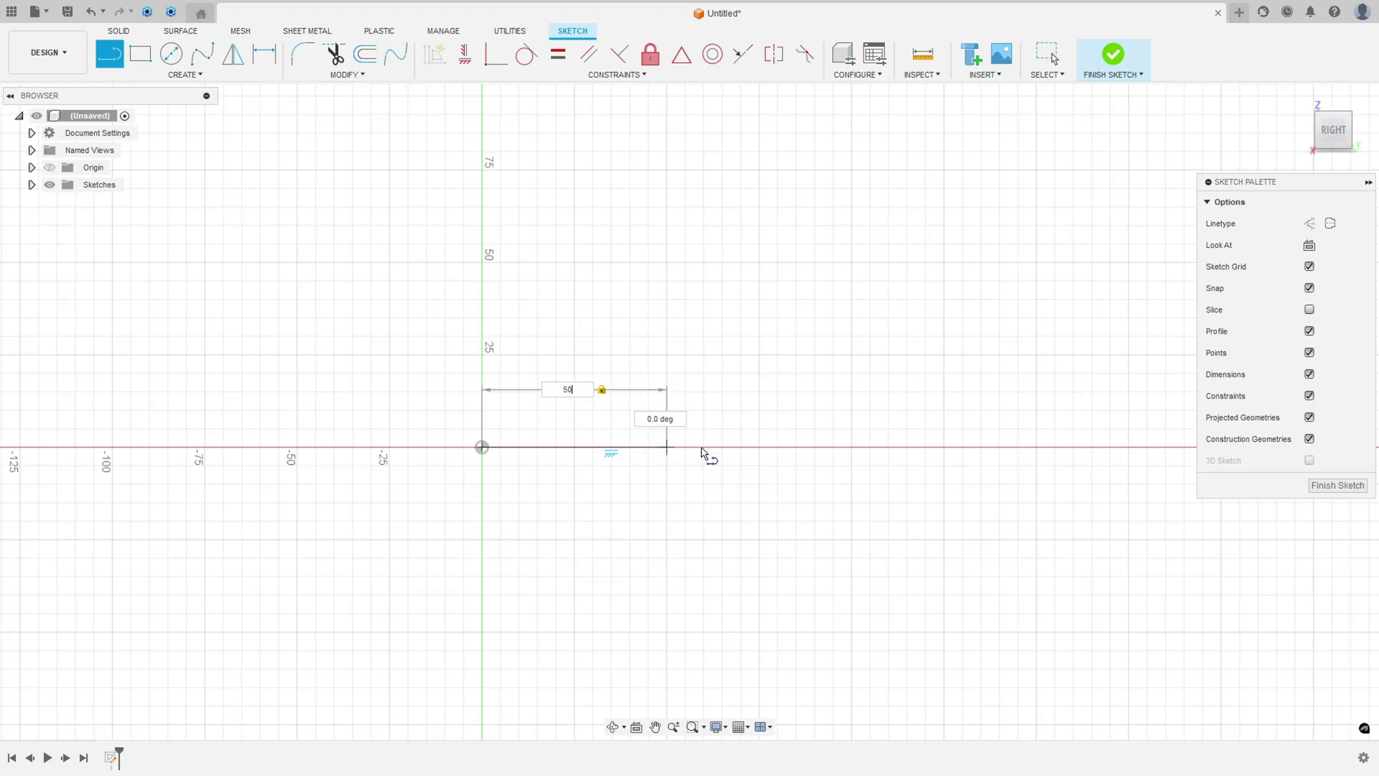
key(Return)
drag(668, 447, 795, 206)
text(35)
key(Return)
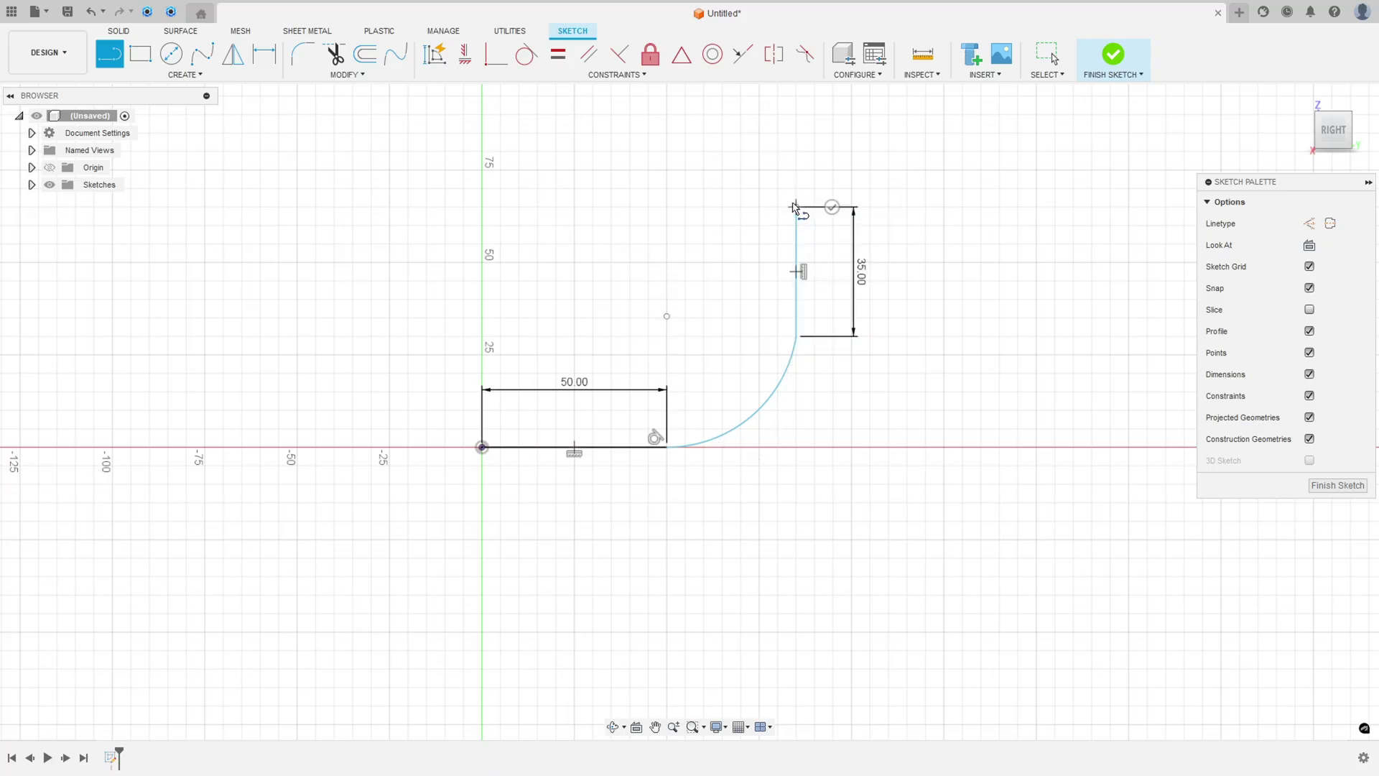
key(Escape)
Dimension the bend arc to R30 and constrain the vertical line tangent to it
click(267, 57)
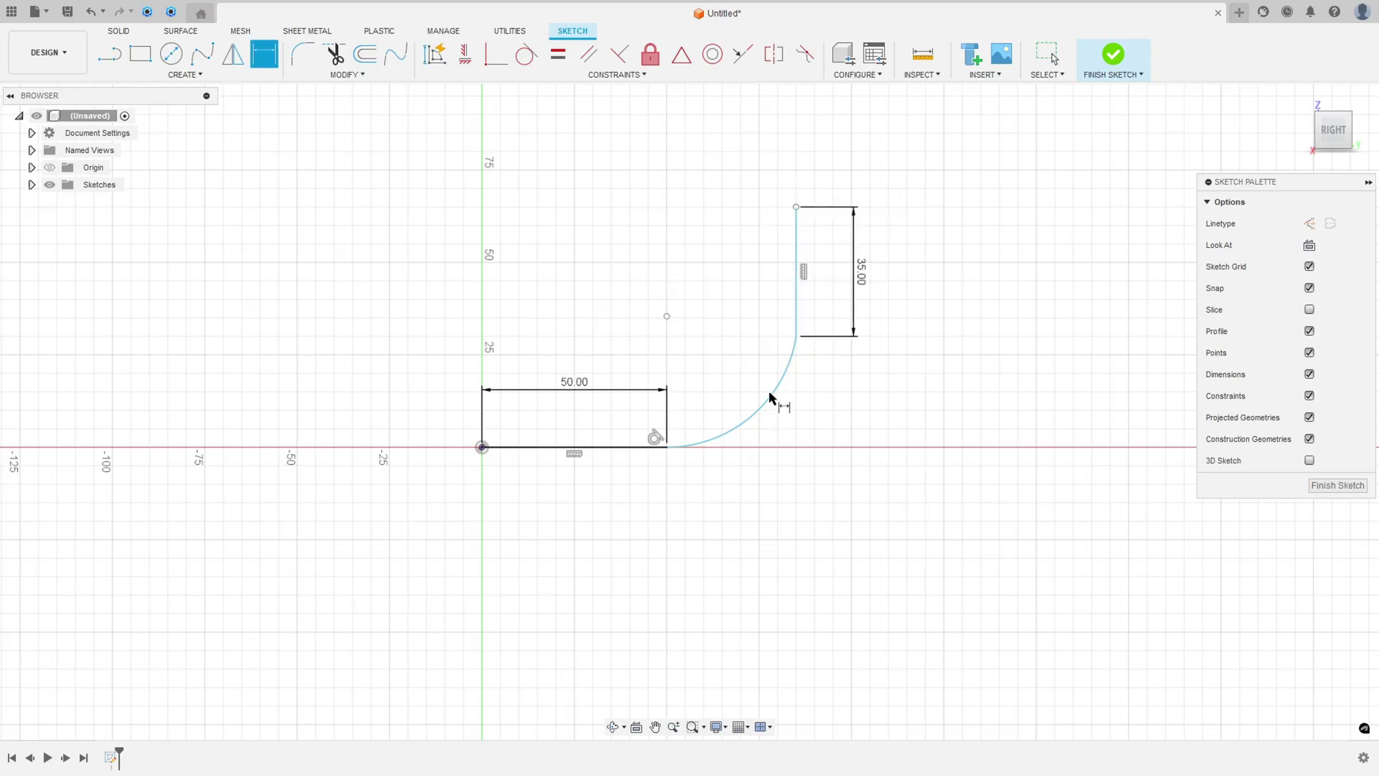
click(774, 401)
click(824, 489)
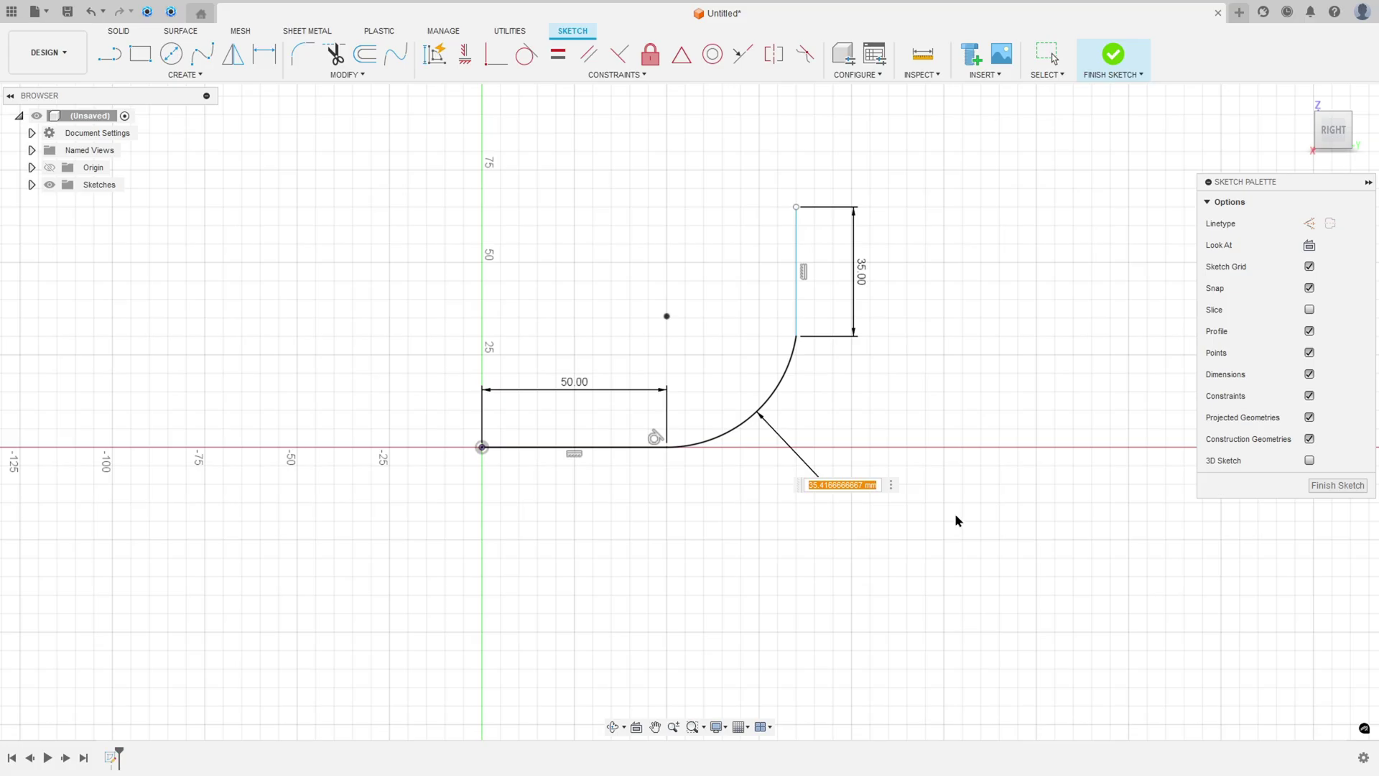
text(30)
key(Return)
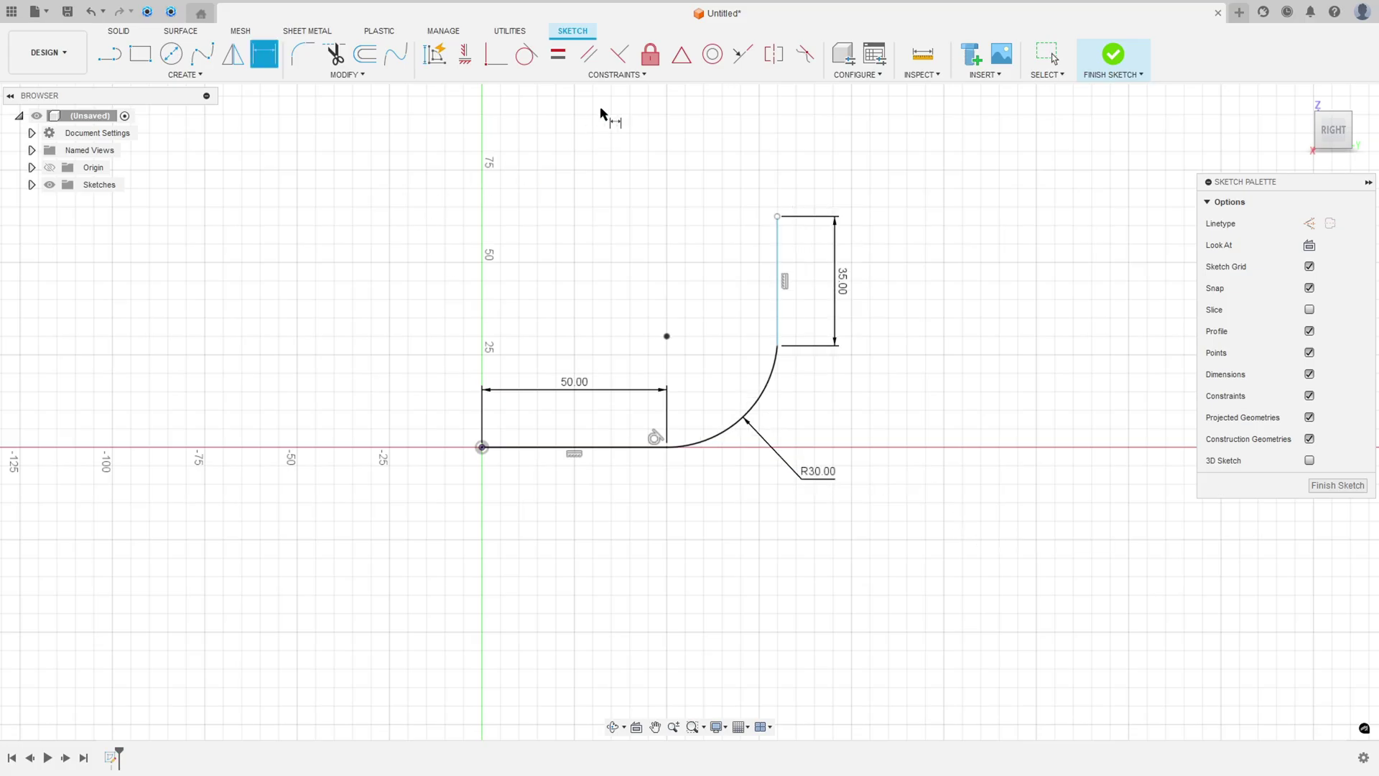
click(619, 75)
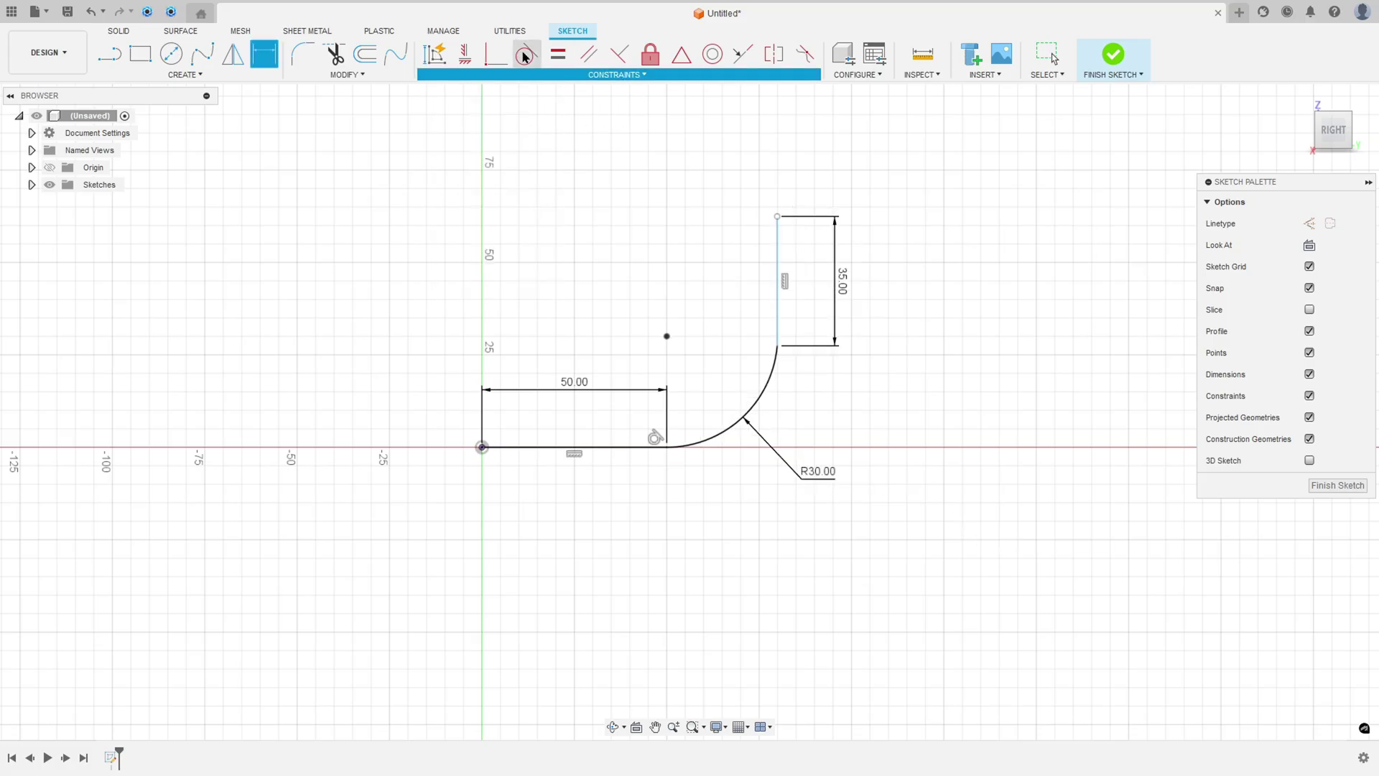
click(526, 56)
click(774, 365)
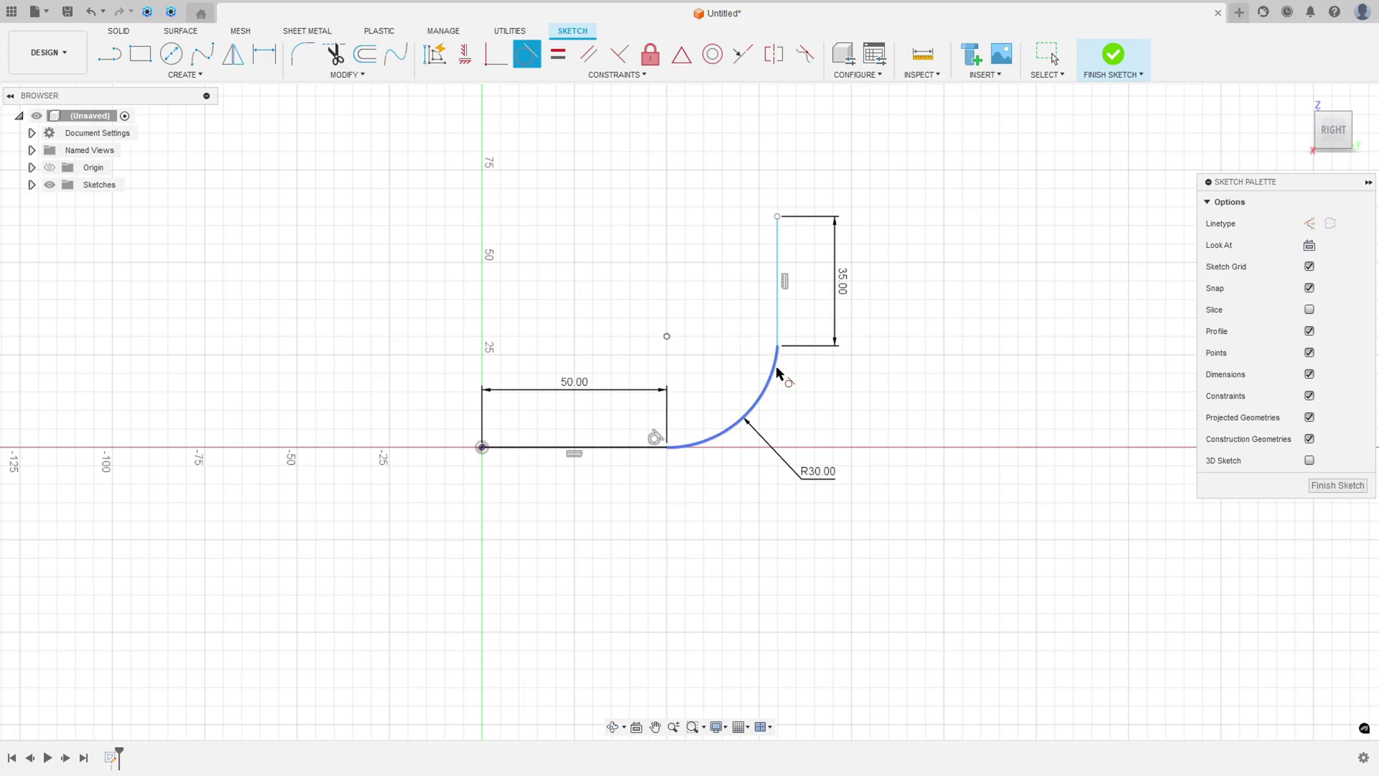
click(779, 287)
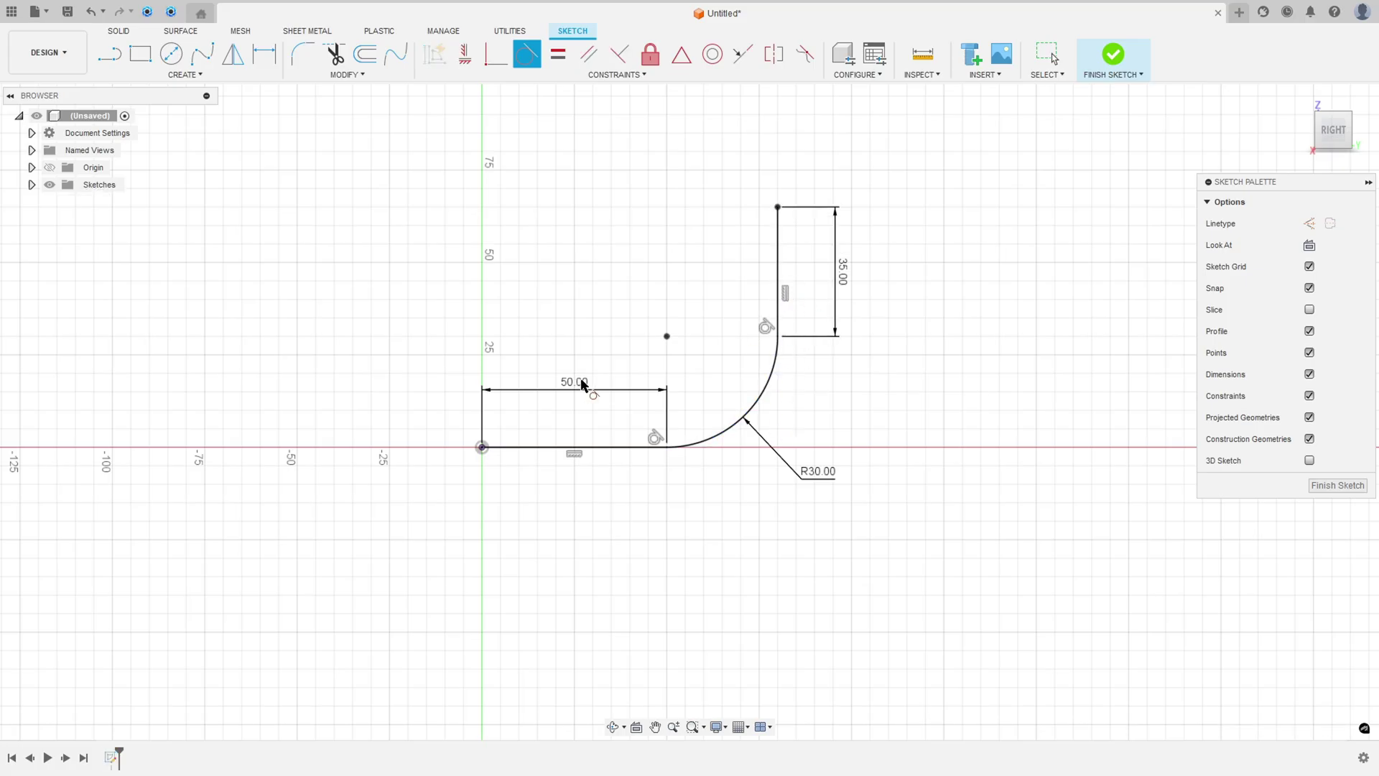
key(Escape)
drag(582, 384, 580, 558)
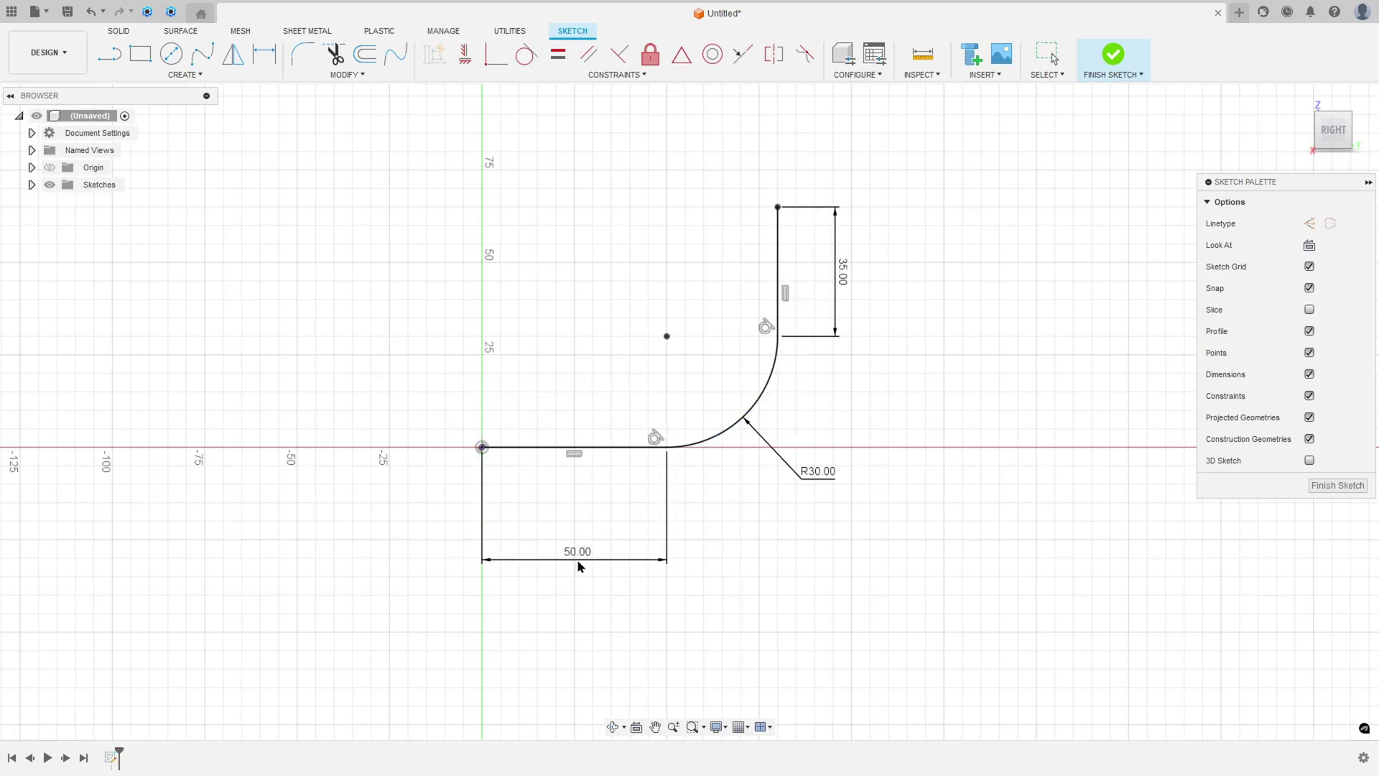
Add a 40 mm branch line positioned 25 mm from the sketch origin
click(111, 54)
click(557, 447)
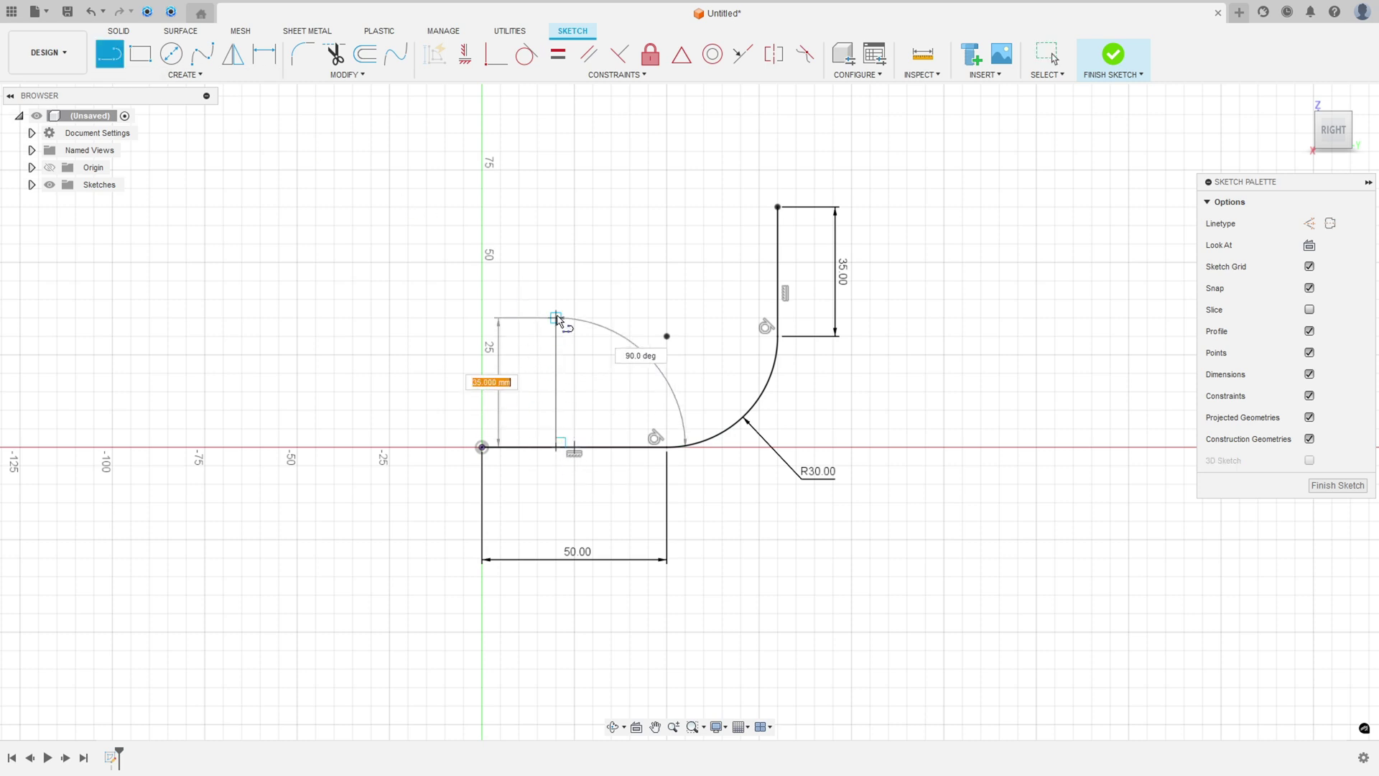
text(40)
key(Return)
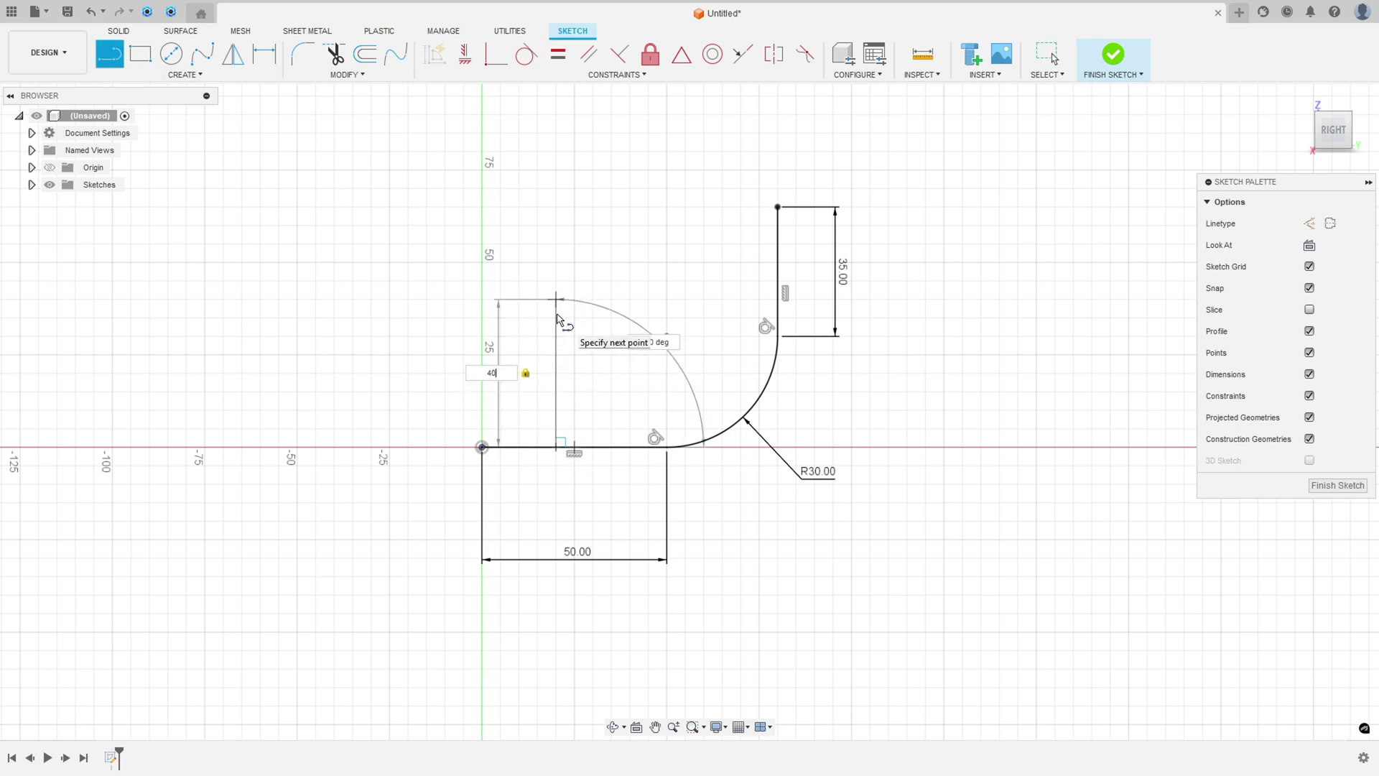
key(Escape)
drag(505, 374, 385, 375)
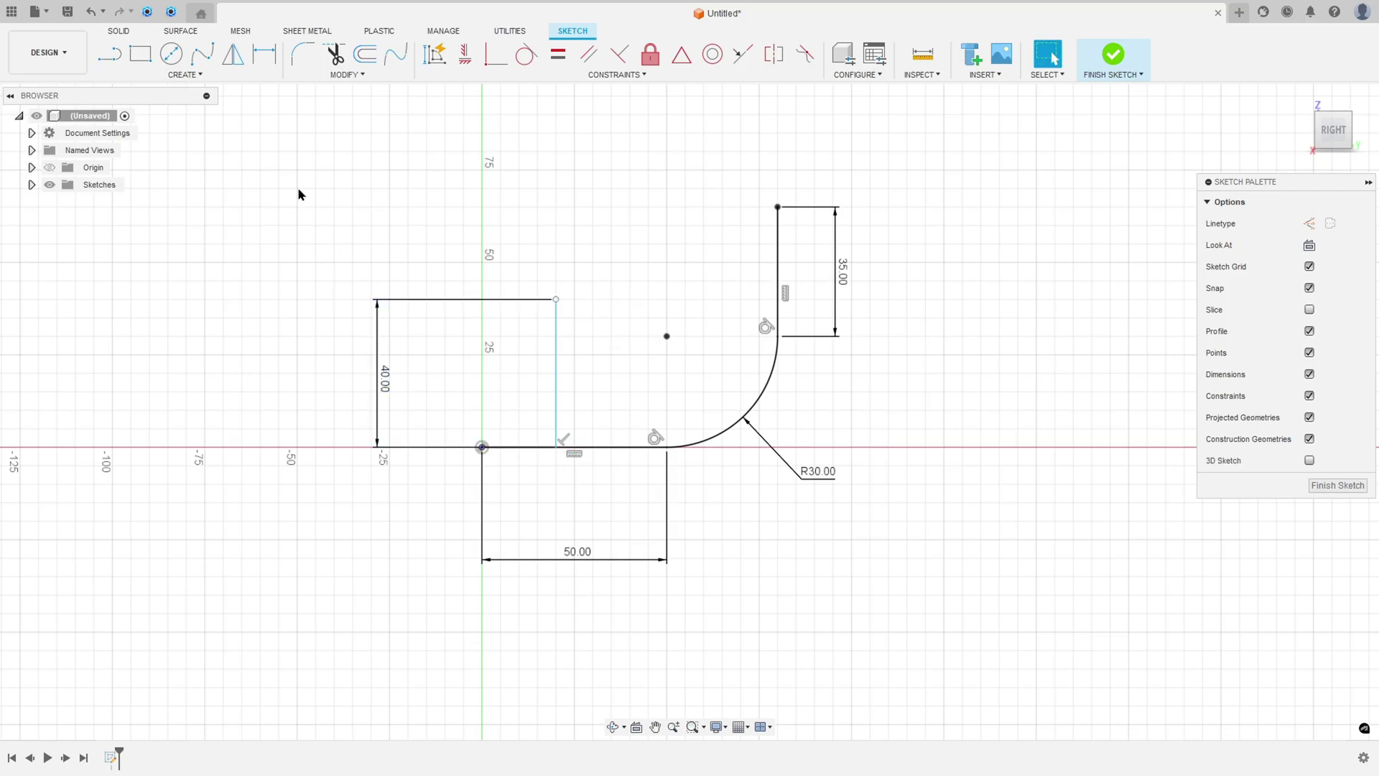
click(265, 58)
click(482, 448)
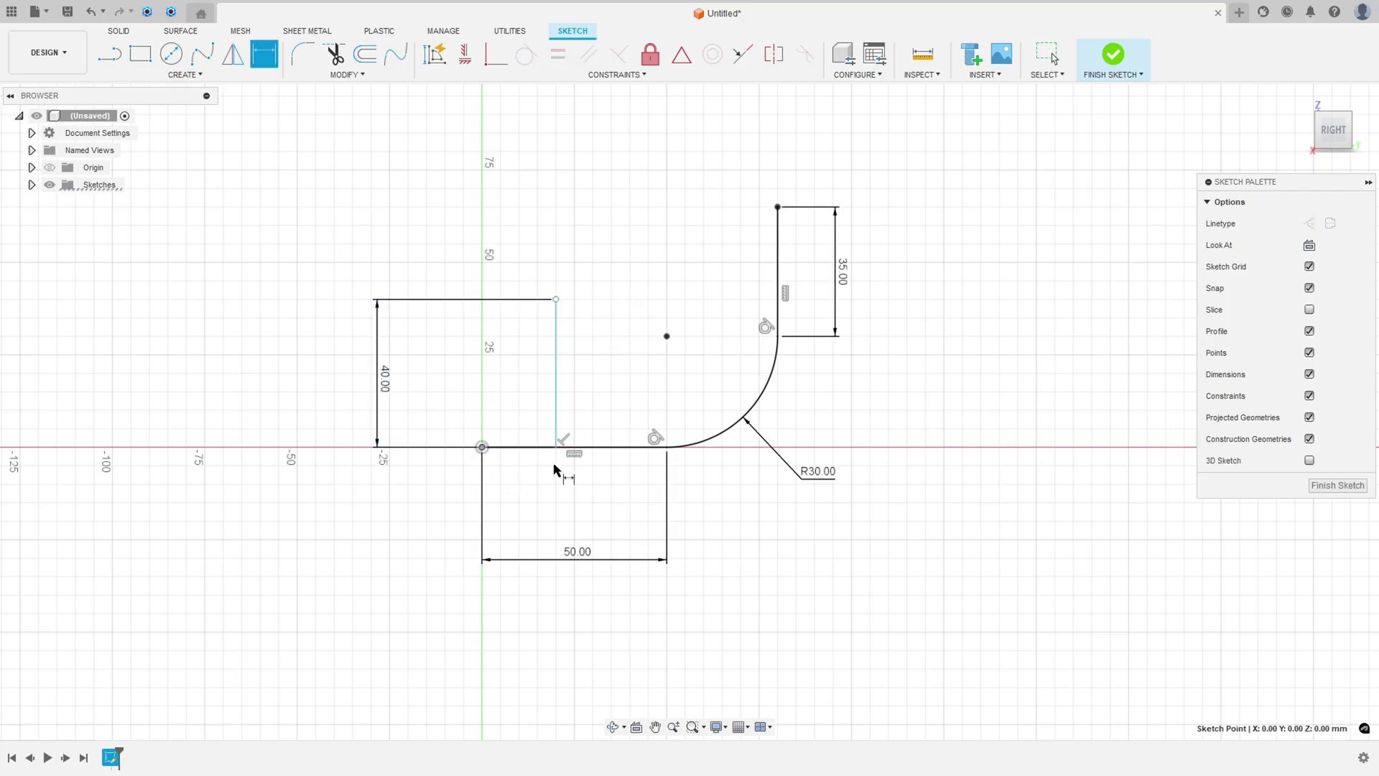
click(557, 448)
click(559, 506)
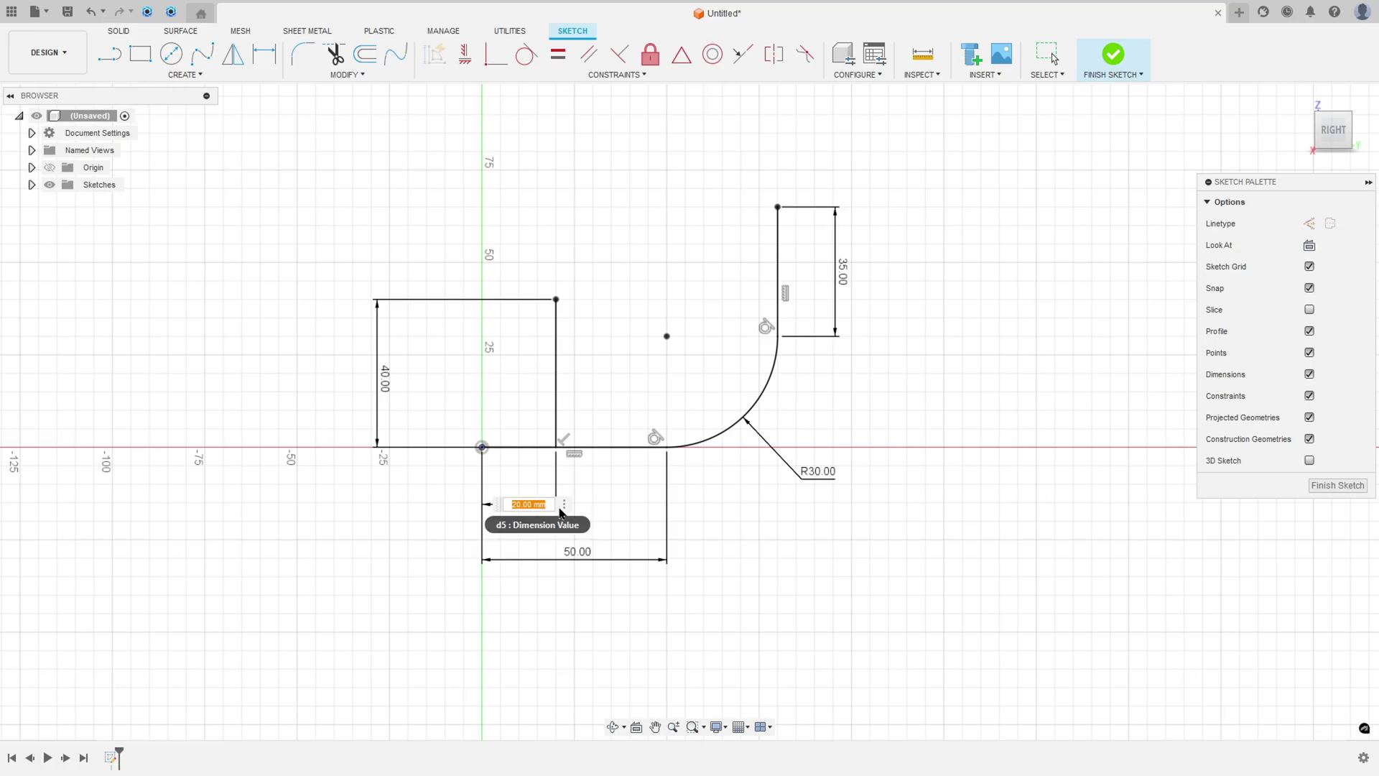
text(25)
key(Return)
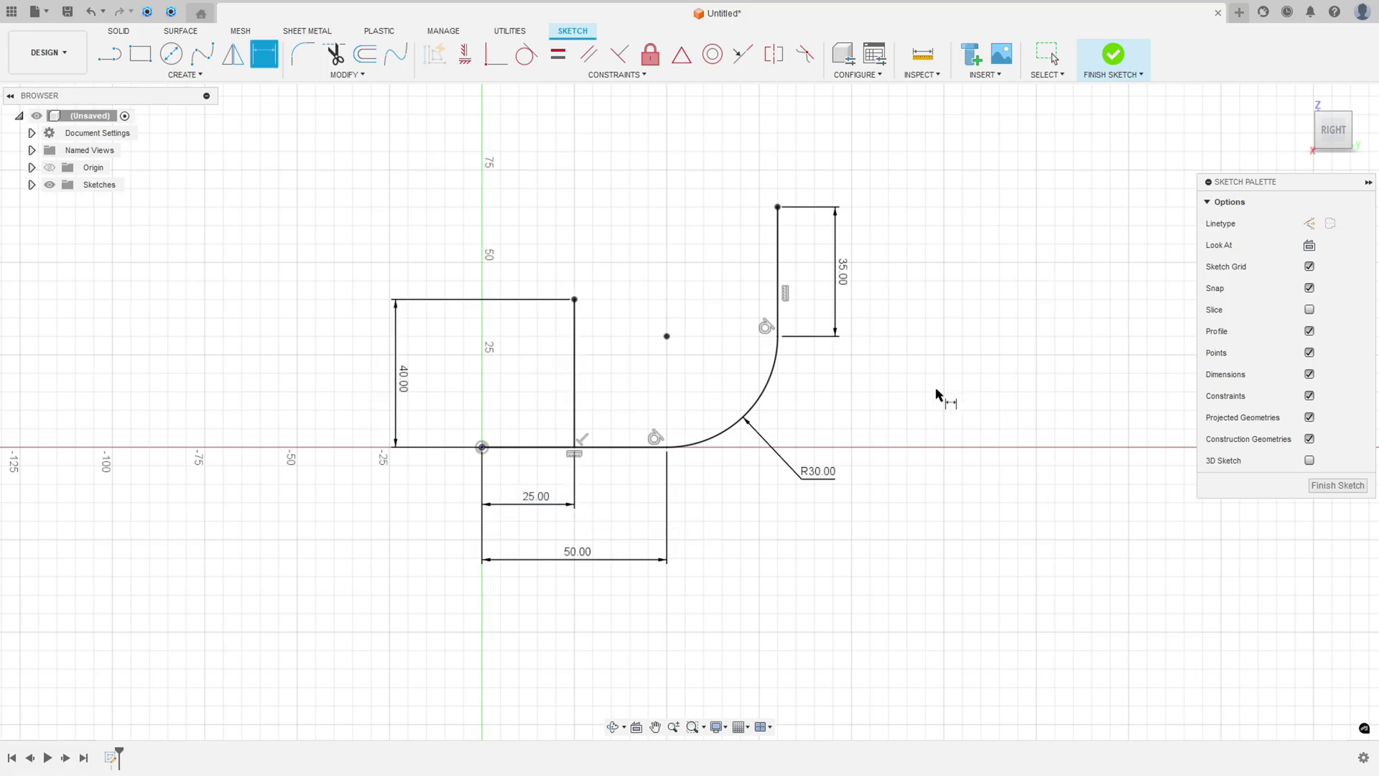
Finish the sketch and sweep a 25 mm diameter solid pipe along the elbow path
click(1112, 54)
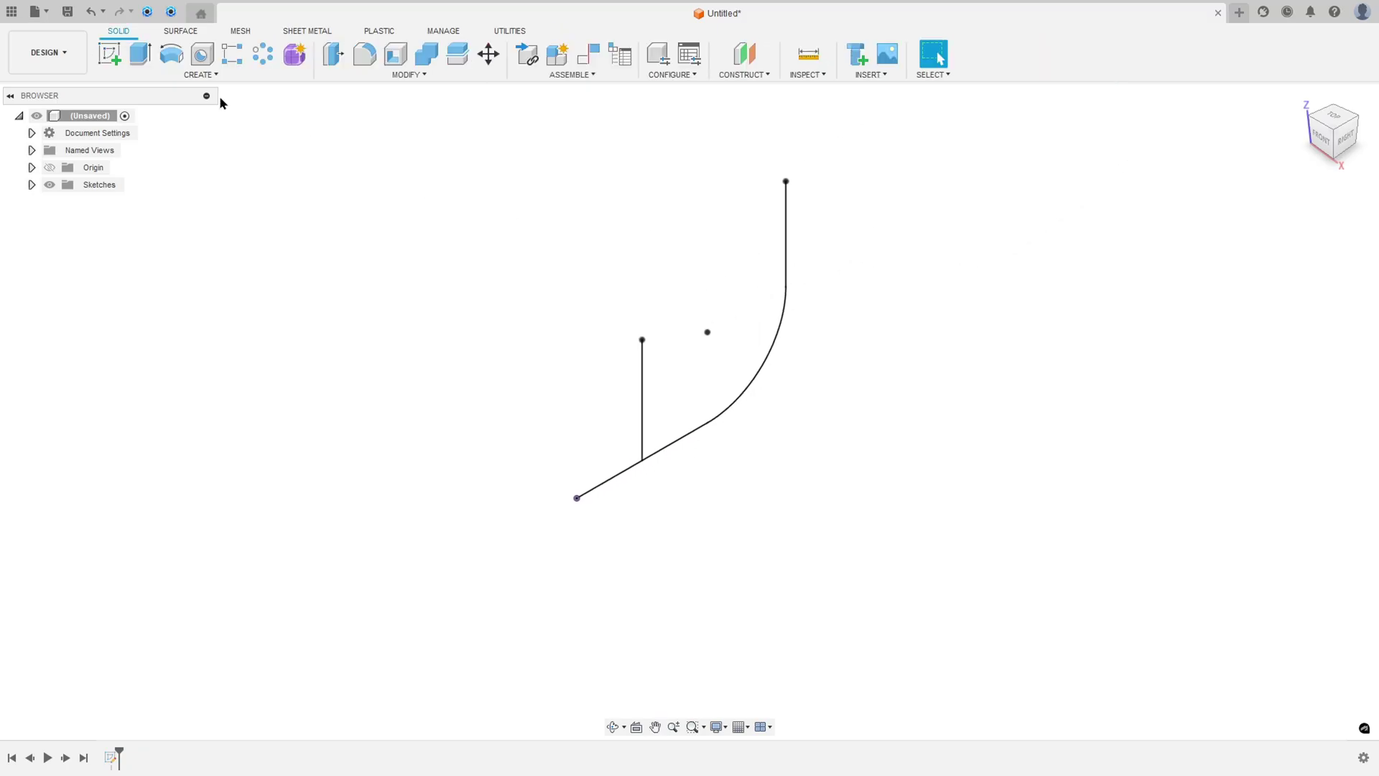
click(205, 78)
click(121, 365)
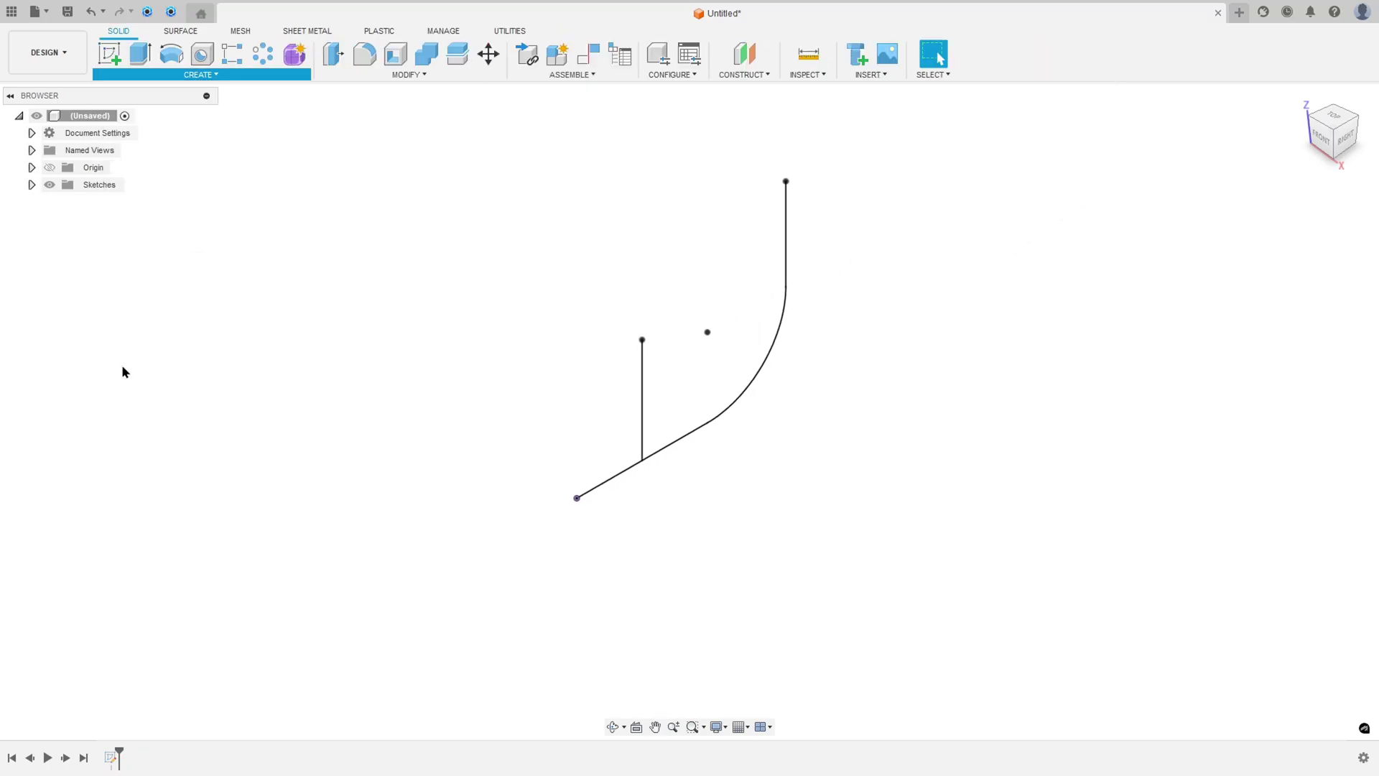
click(704, 430)
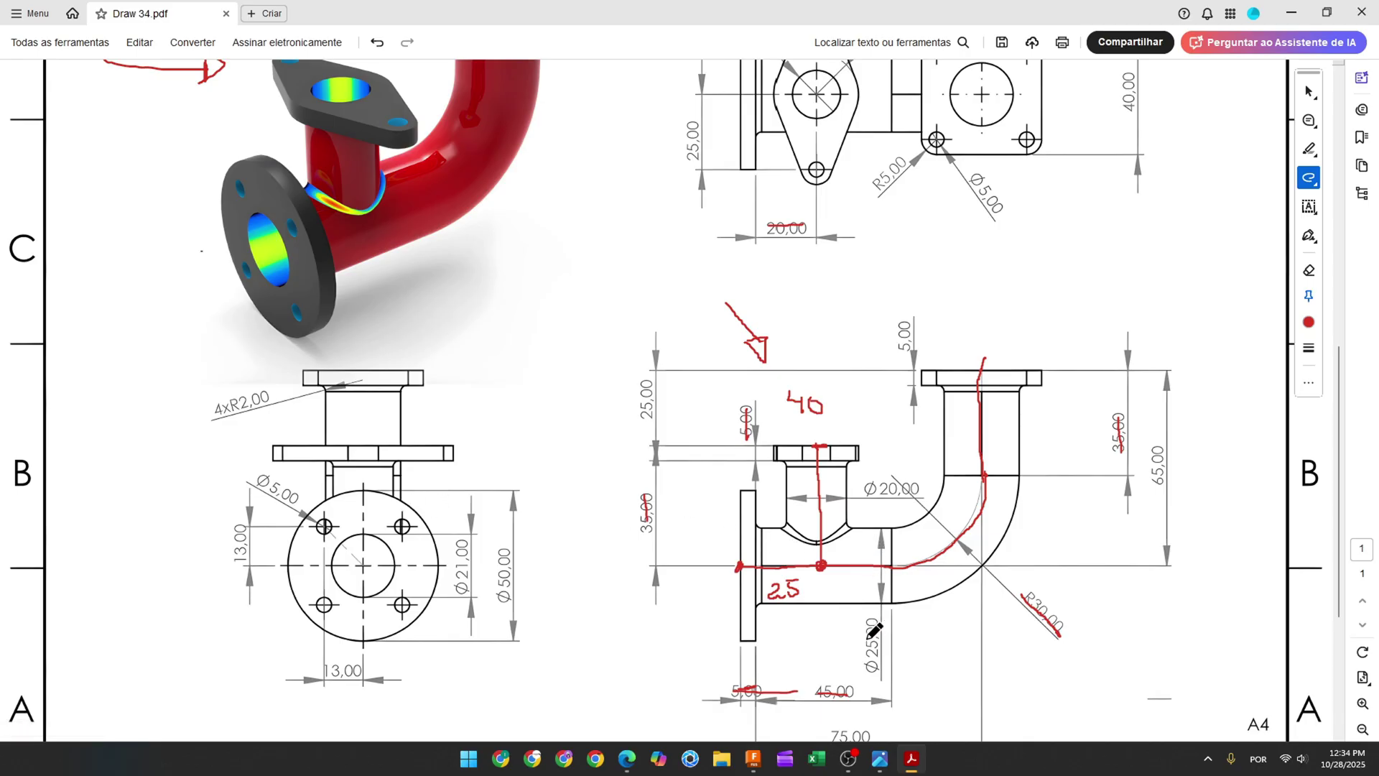
drag(872, 625, 875, 647)
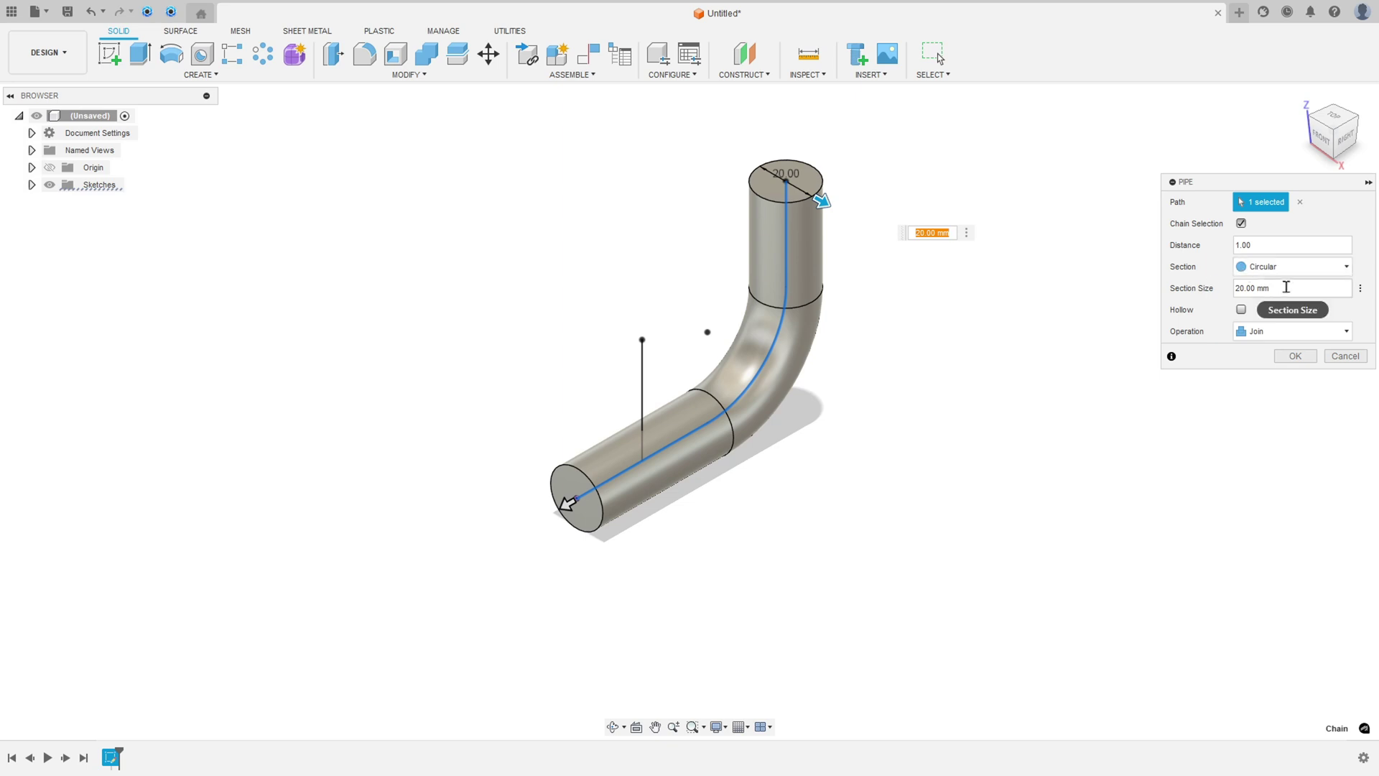
click(1254, 288)
text(25)
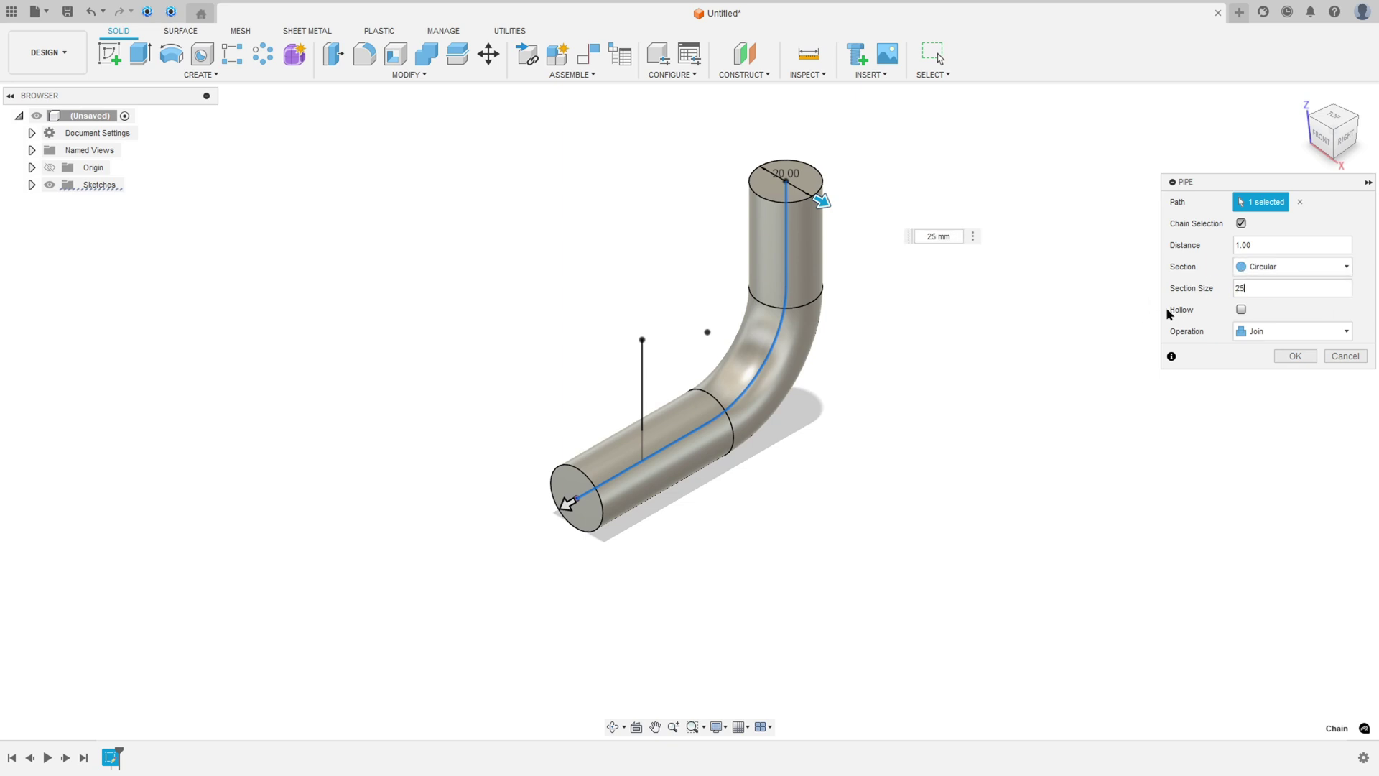
click(1297, 357)
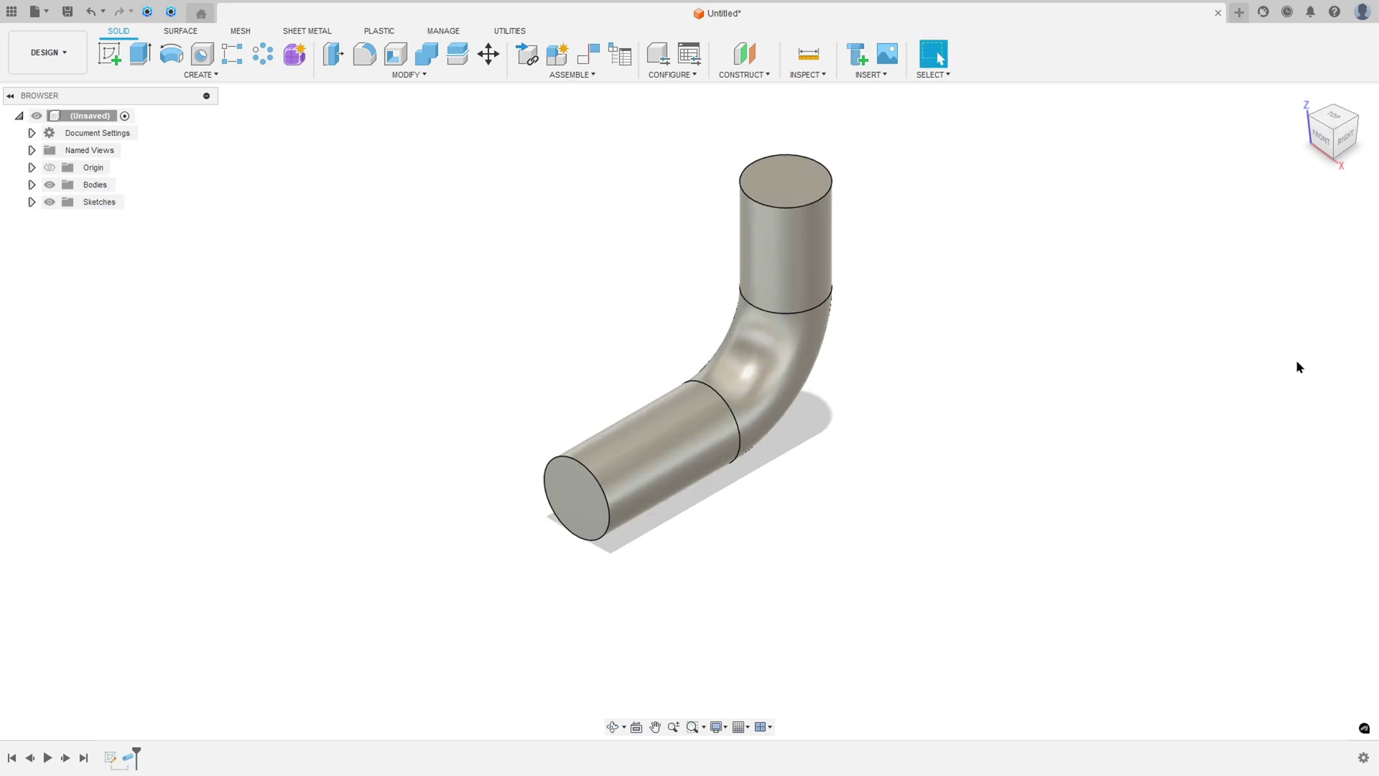
Show Sketch1 and add a 20 mm pipe along the vertical branch line
click(32, 202)
click(63, 219)
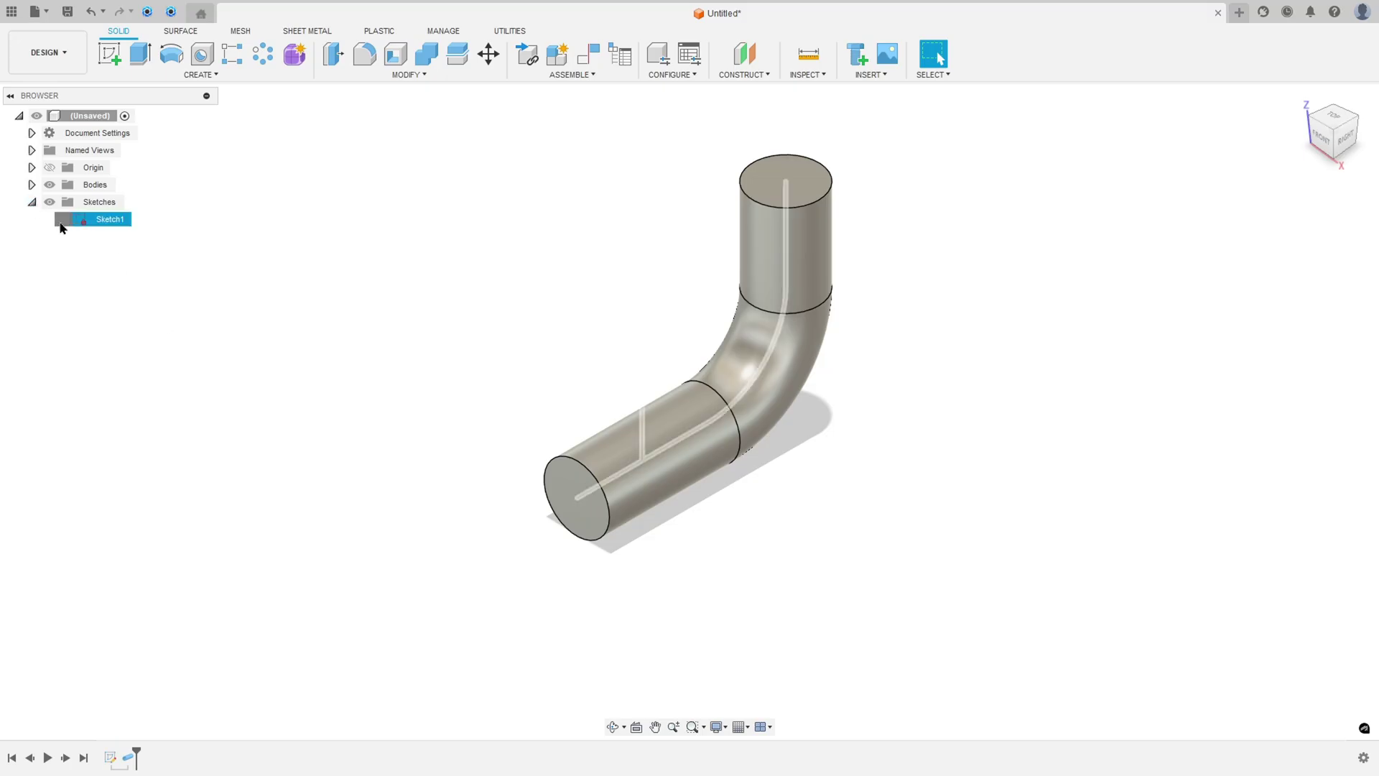
click(201, 74)
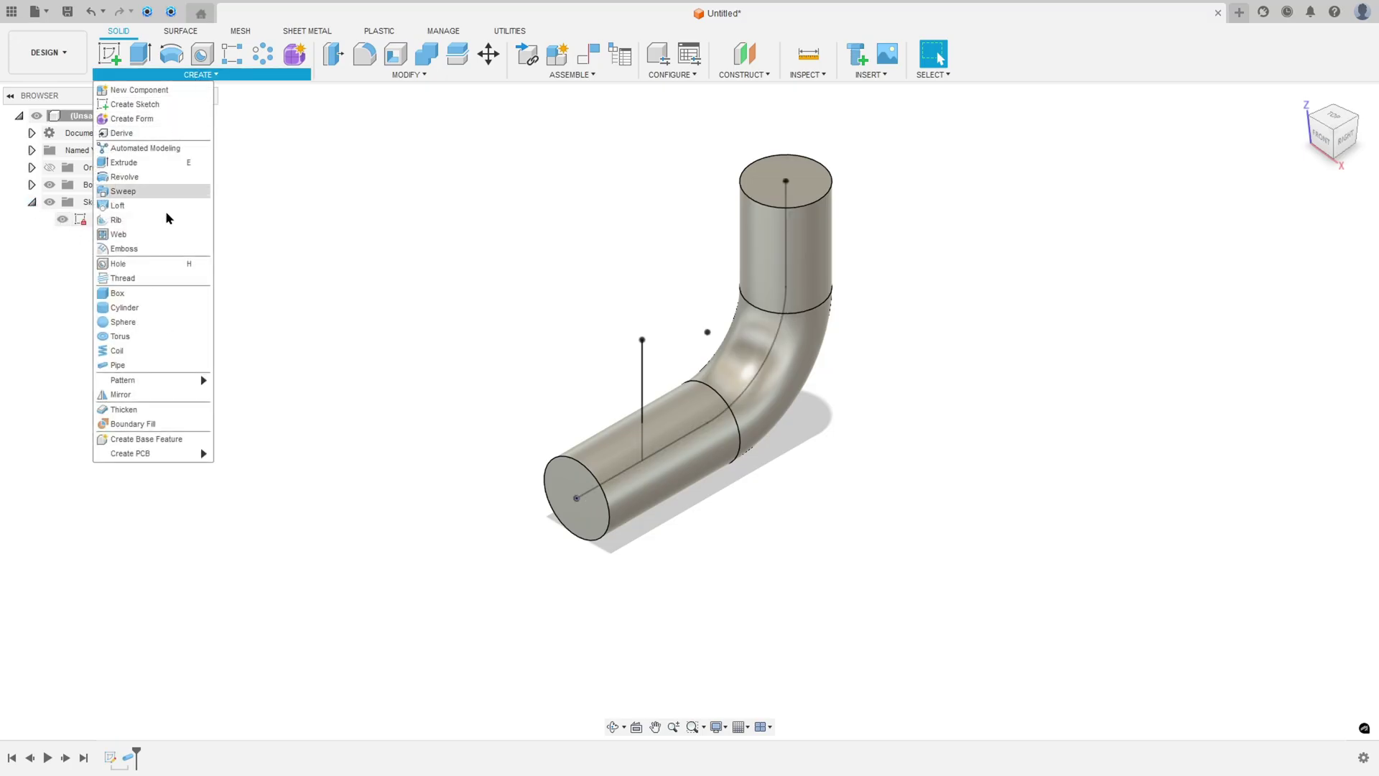
click(162, 365)
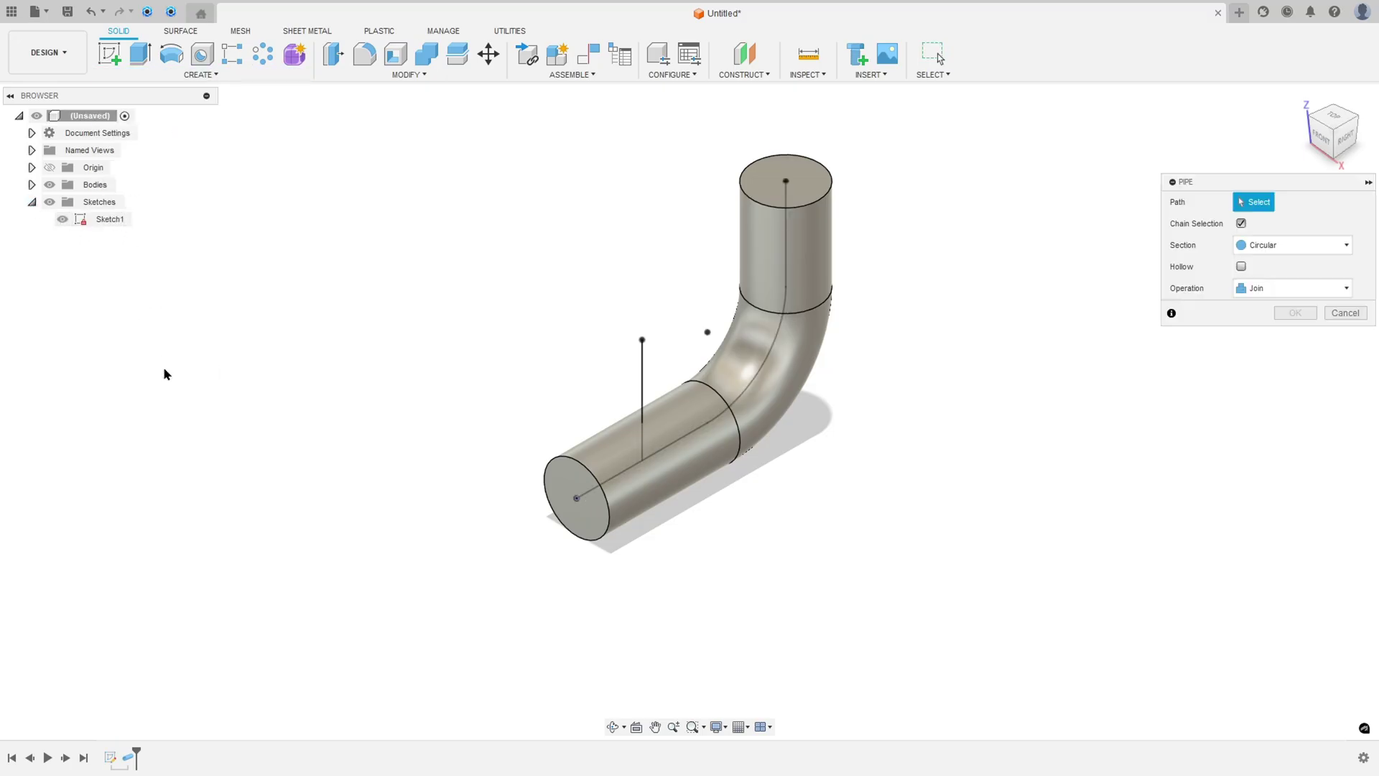
click(643, 370)
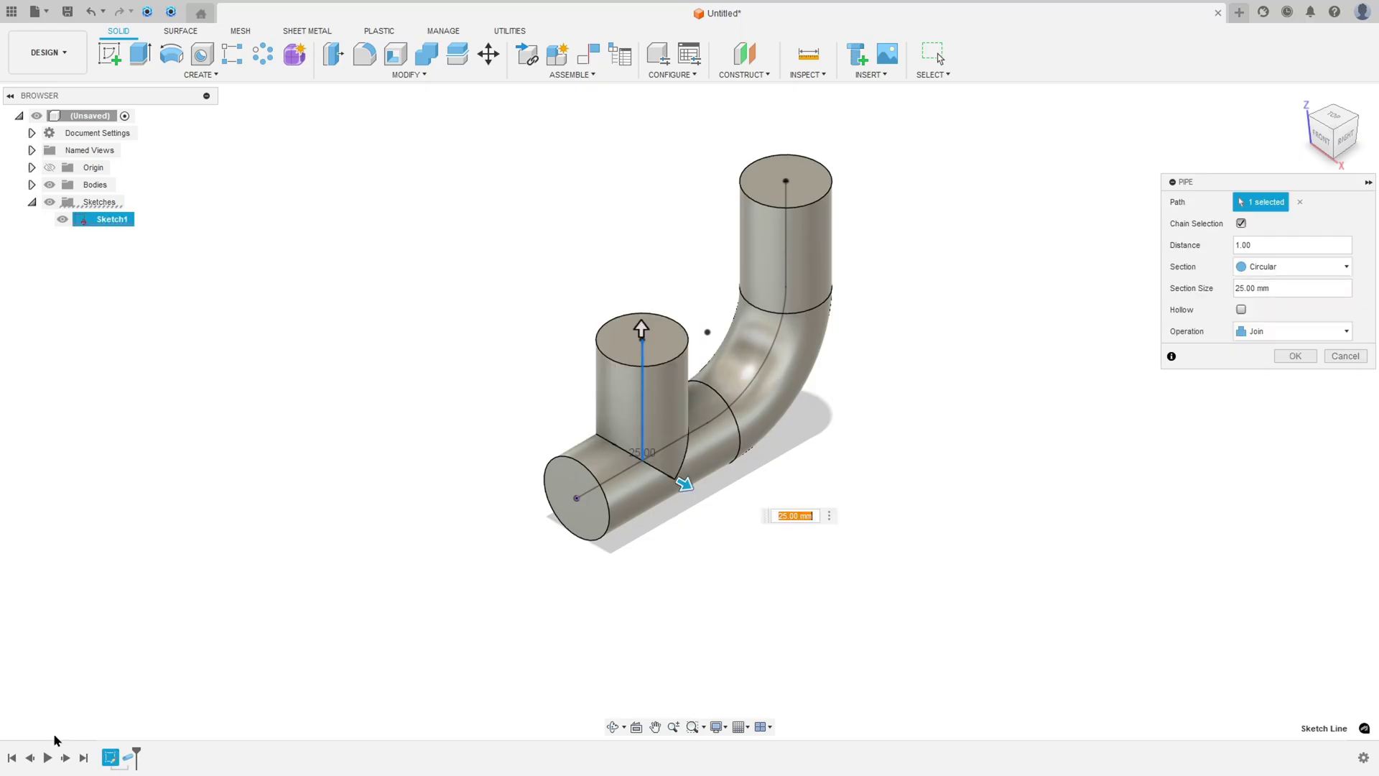
key(alt+Tab)
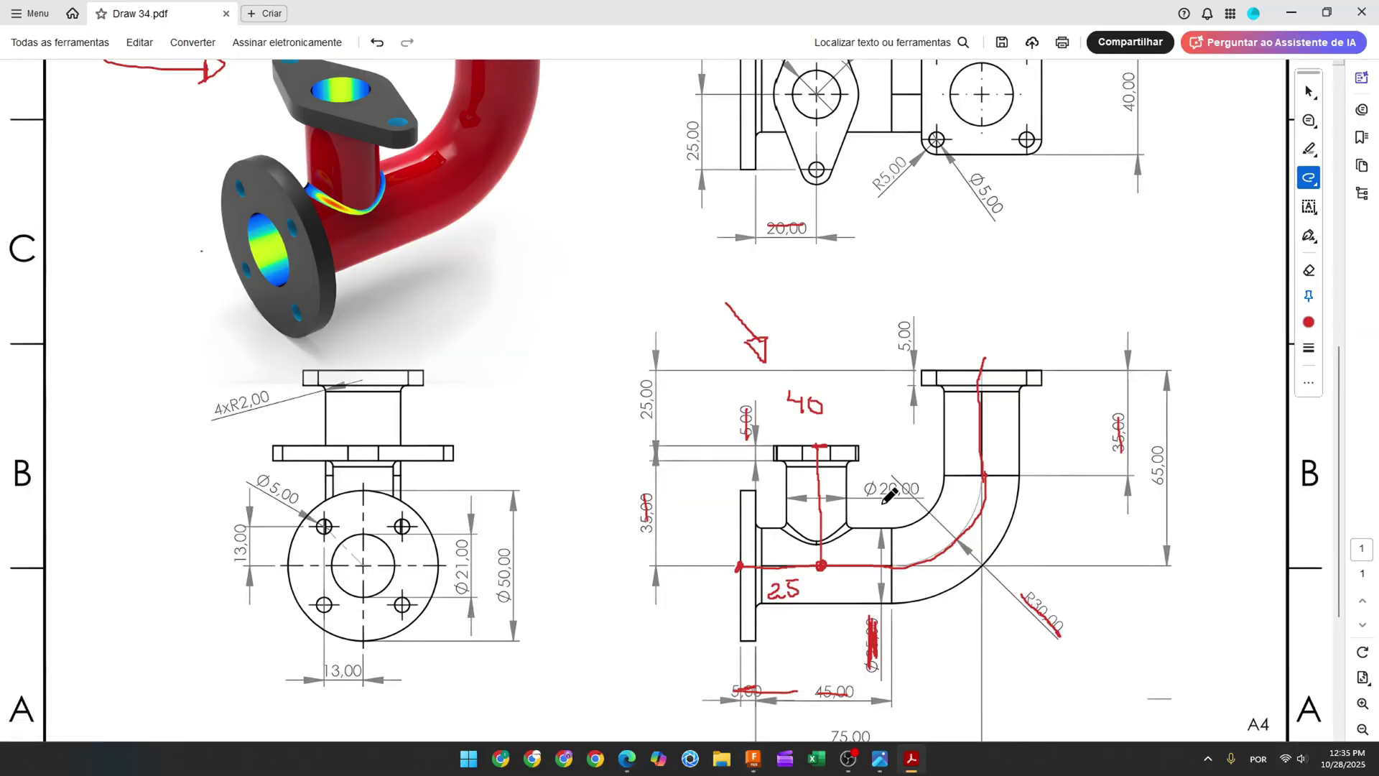
drag(866, 489, 906, 488)
click(763, 766)
click(1293, 288)
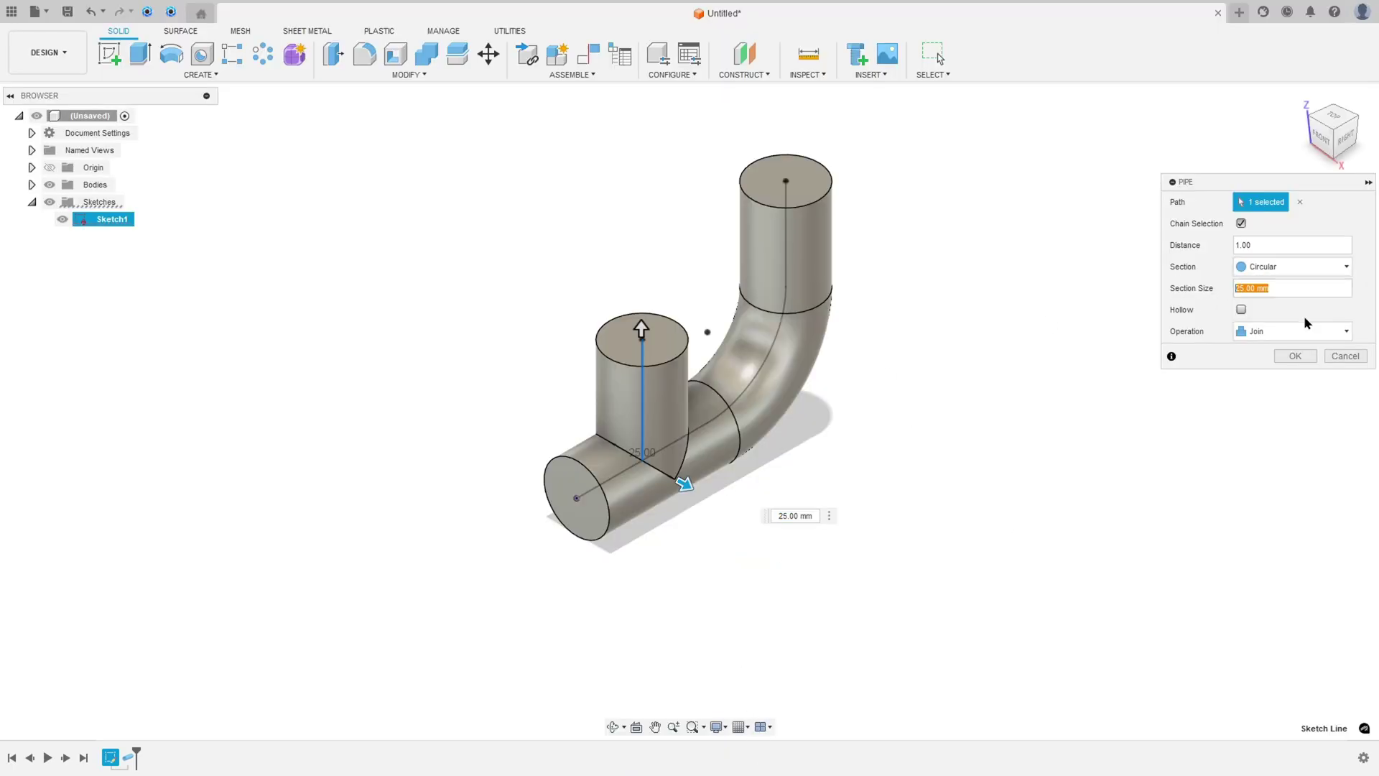
text(20)
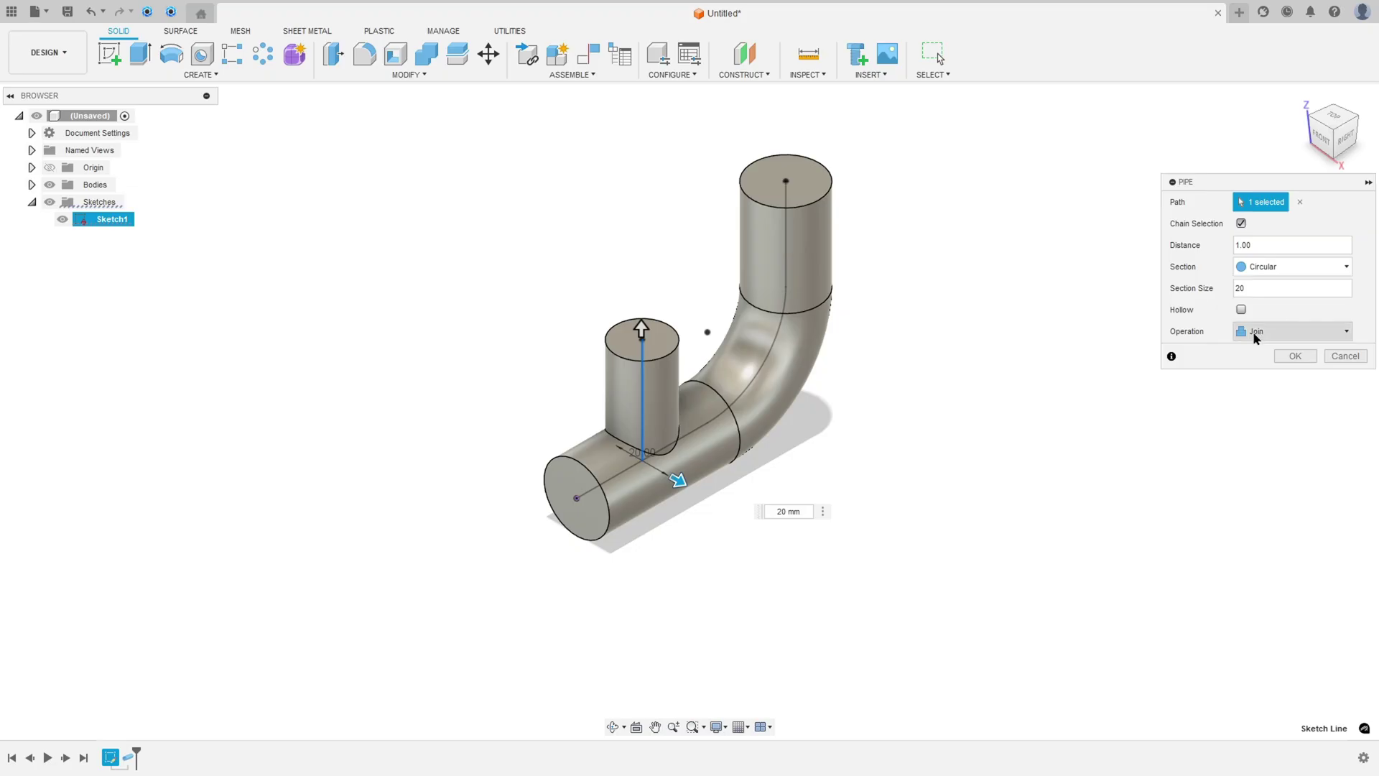
click(1294, 357)
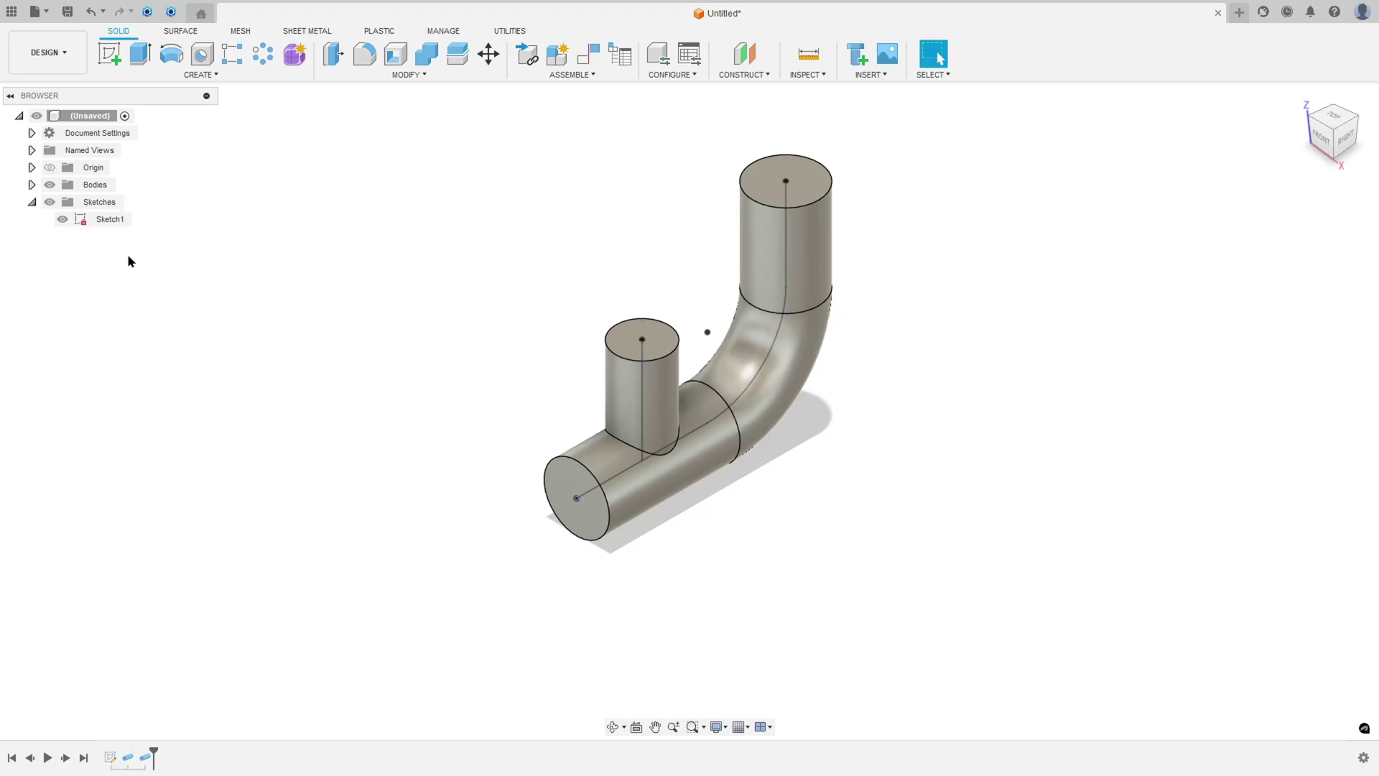
Hide the path sketch, orbit to view the model from behind, and re-frame it
click(62, 219)
shift+middle_drag(447, 250, 865, 298)
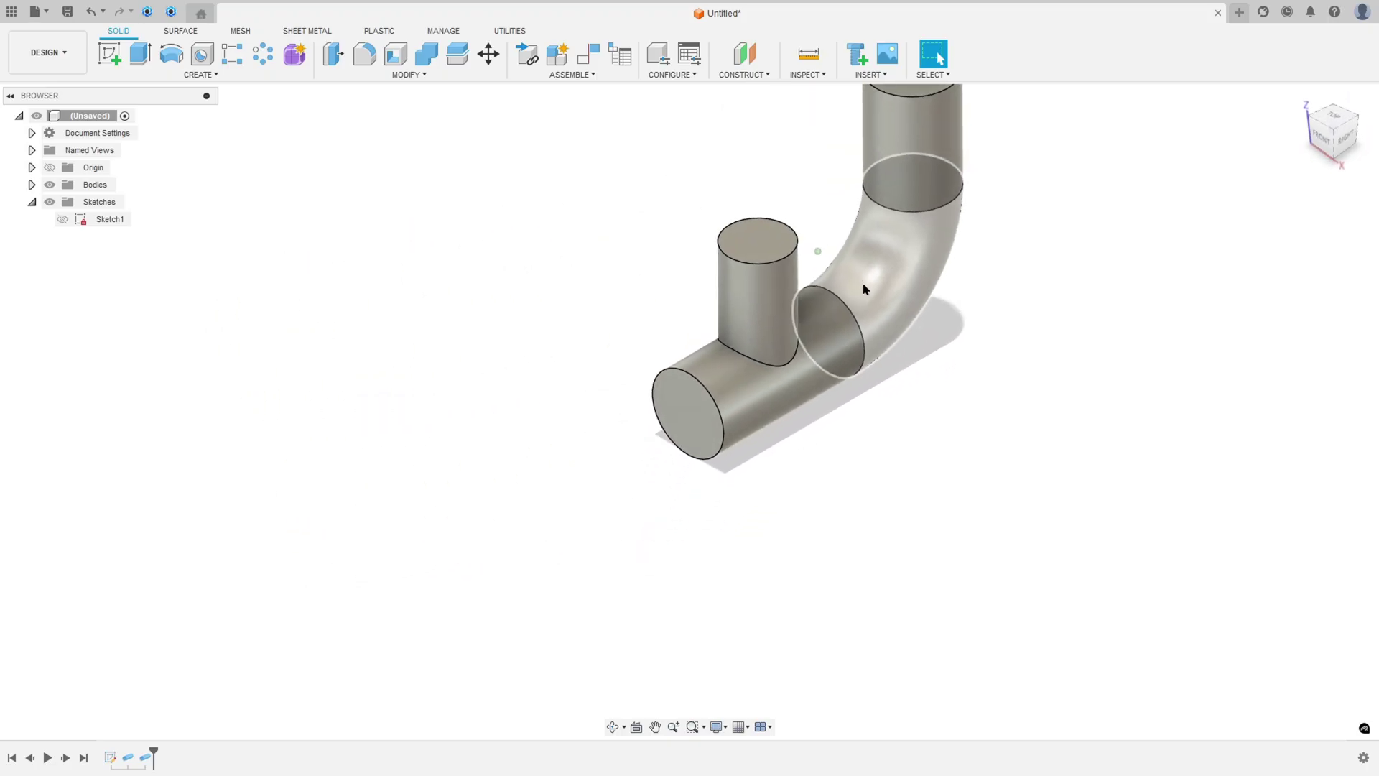
key(F6)
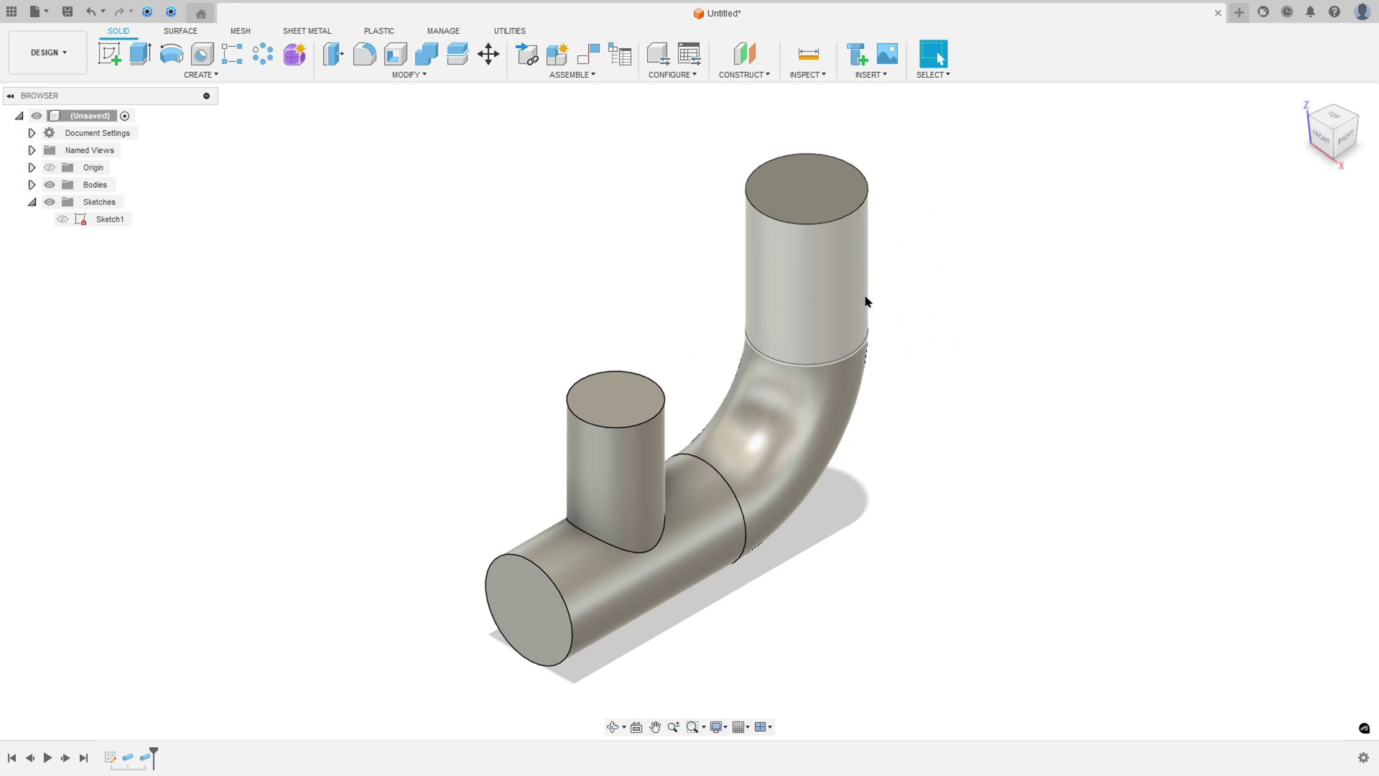
key(alt+Tab)
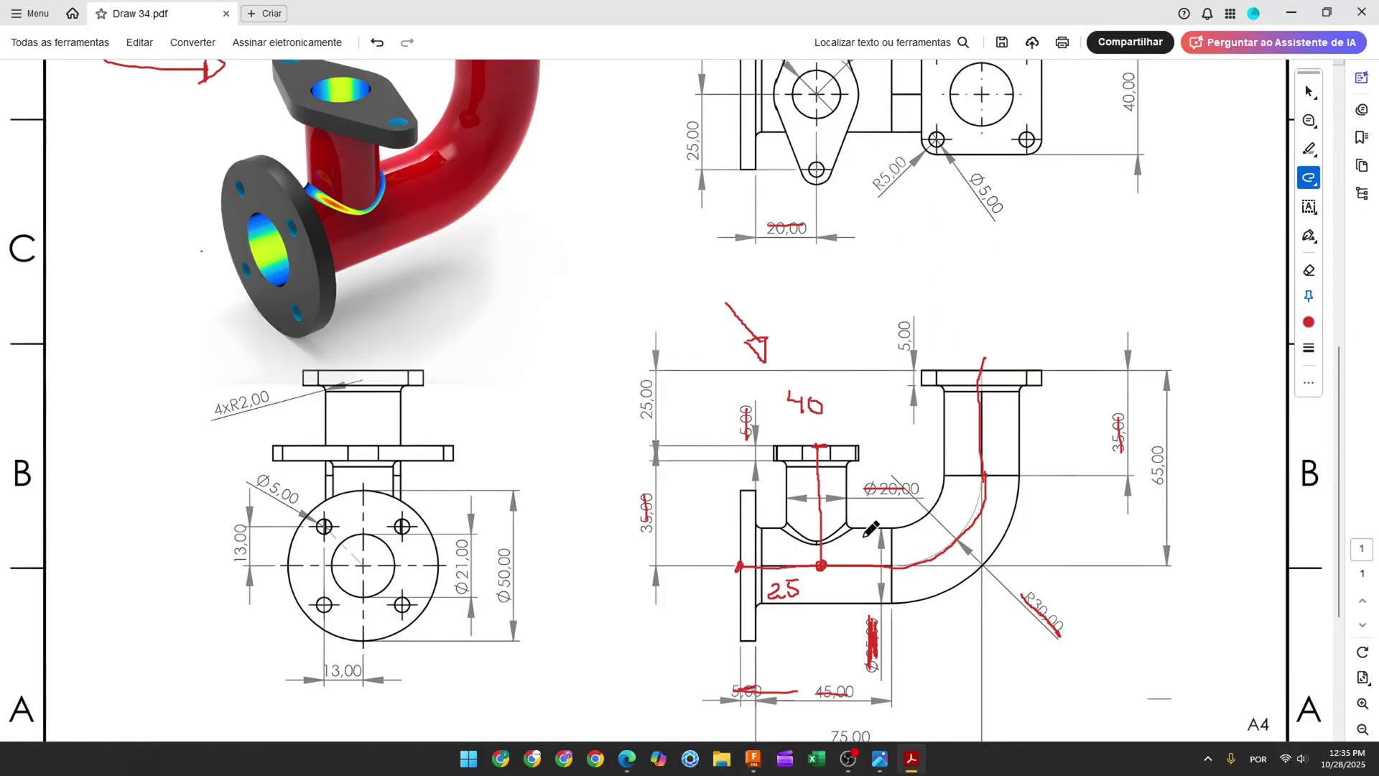
Undo the red notes, then re-strike Ø25,00 and circle the Ø21 bore in the flange view
drag(857, 537, 895, 539)
key(ctrl+z)
key(ctrl+z)
key(ctrl+z)
key(ctrl+z)
key(ctrl+z)
key(ctrl+z)
key(ctrl+z)
drag(875, 616, 873, 672)
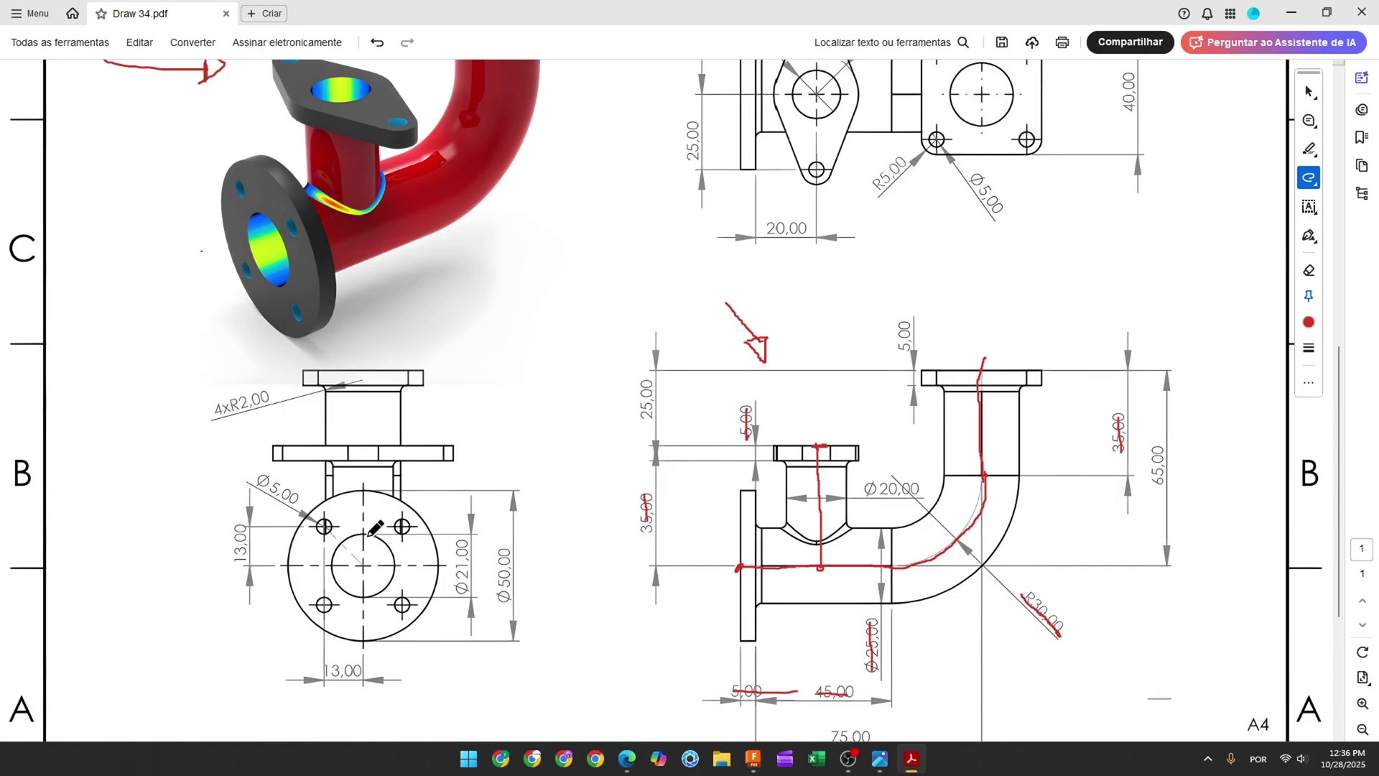
mouse_move(338, 560)
mouse_down()
mouse_move(343, 588)
mouse_move(388, 587)
mouse_move(393, 559)
mouse_move(457, 588)
mouse_up()
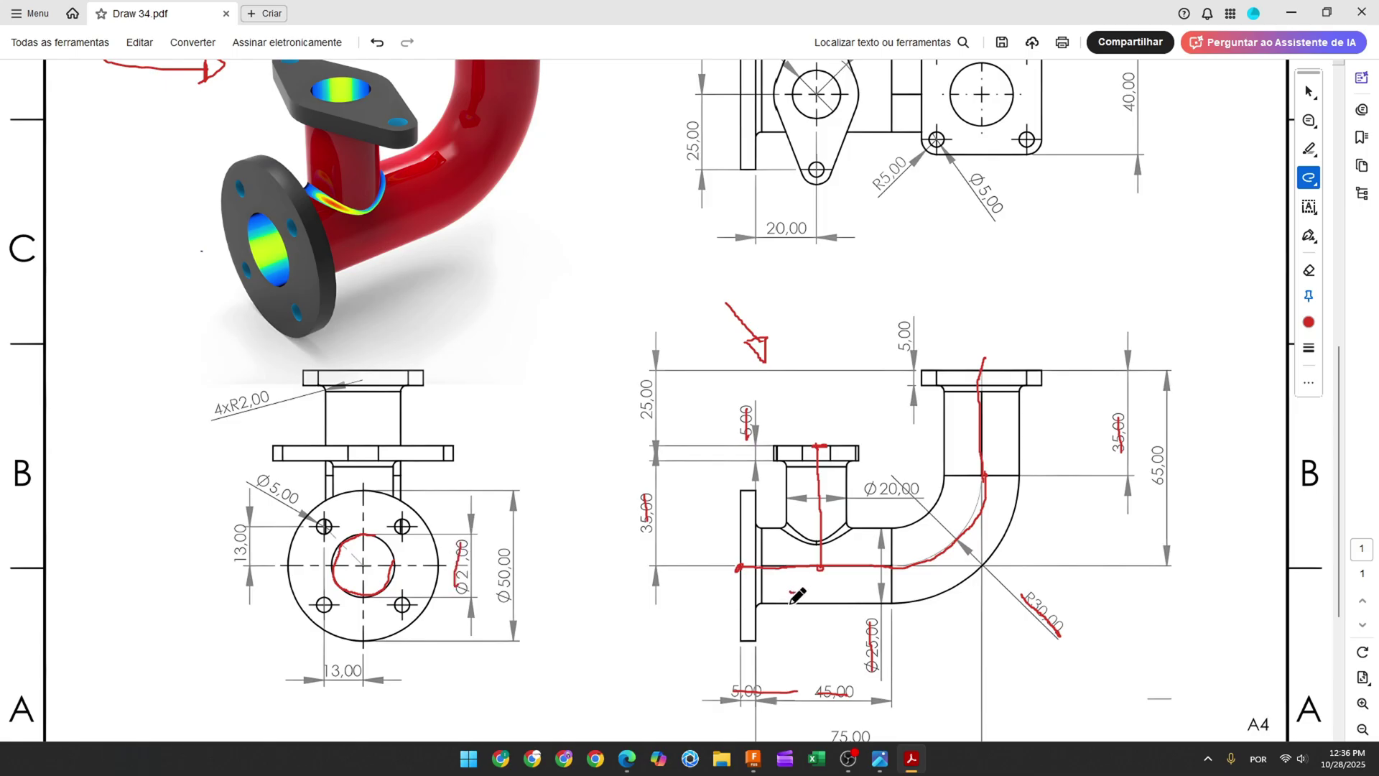
drag(794, 592, 815, 592)
mouse_move(786, 488)
mouse_down()
mouse_move(785, 501)
mouse_move(836, 501)
mouse_up()
click(753, 759)
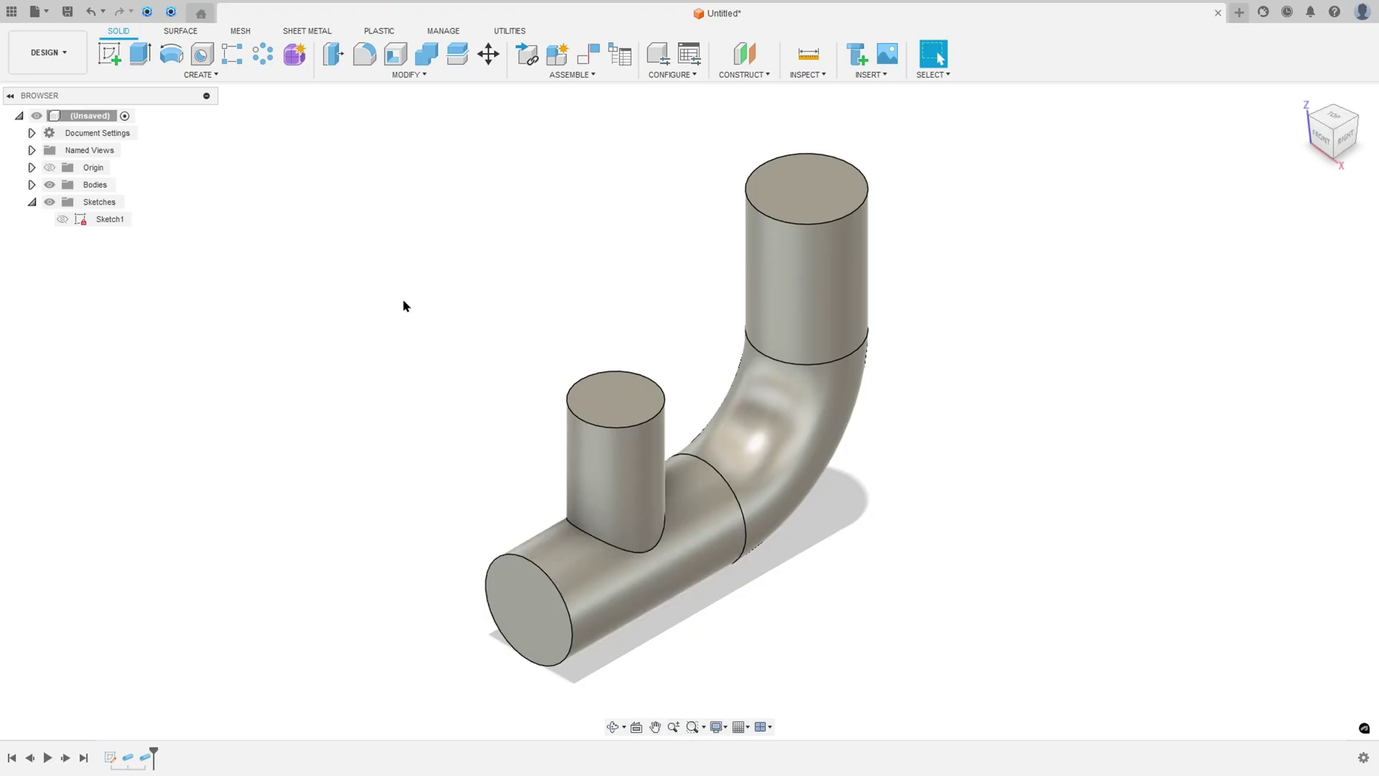
Shell the body with 2 mm inside thickness, removing the three pipe end faces
click(395, 54)
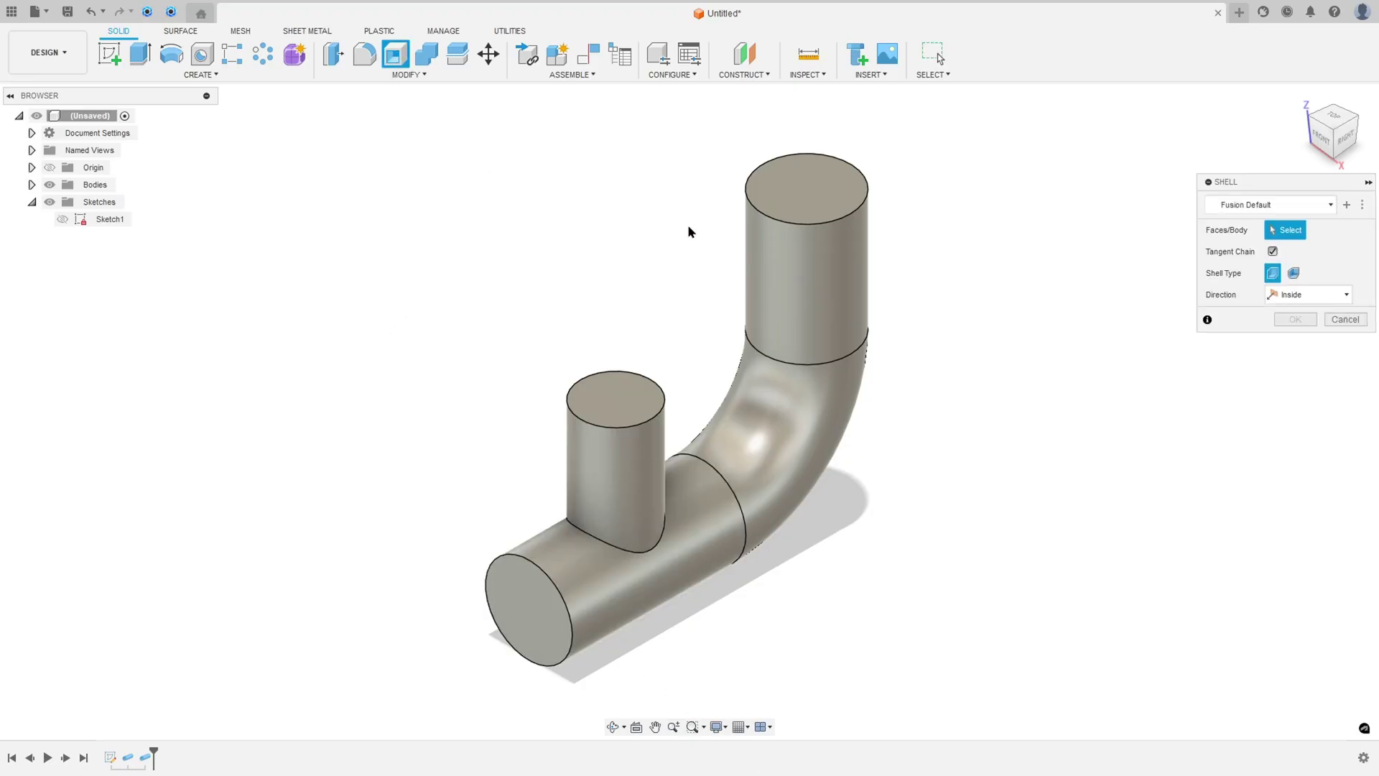
click(816, 193)
click(617, 395)
click(543, 607)
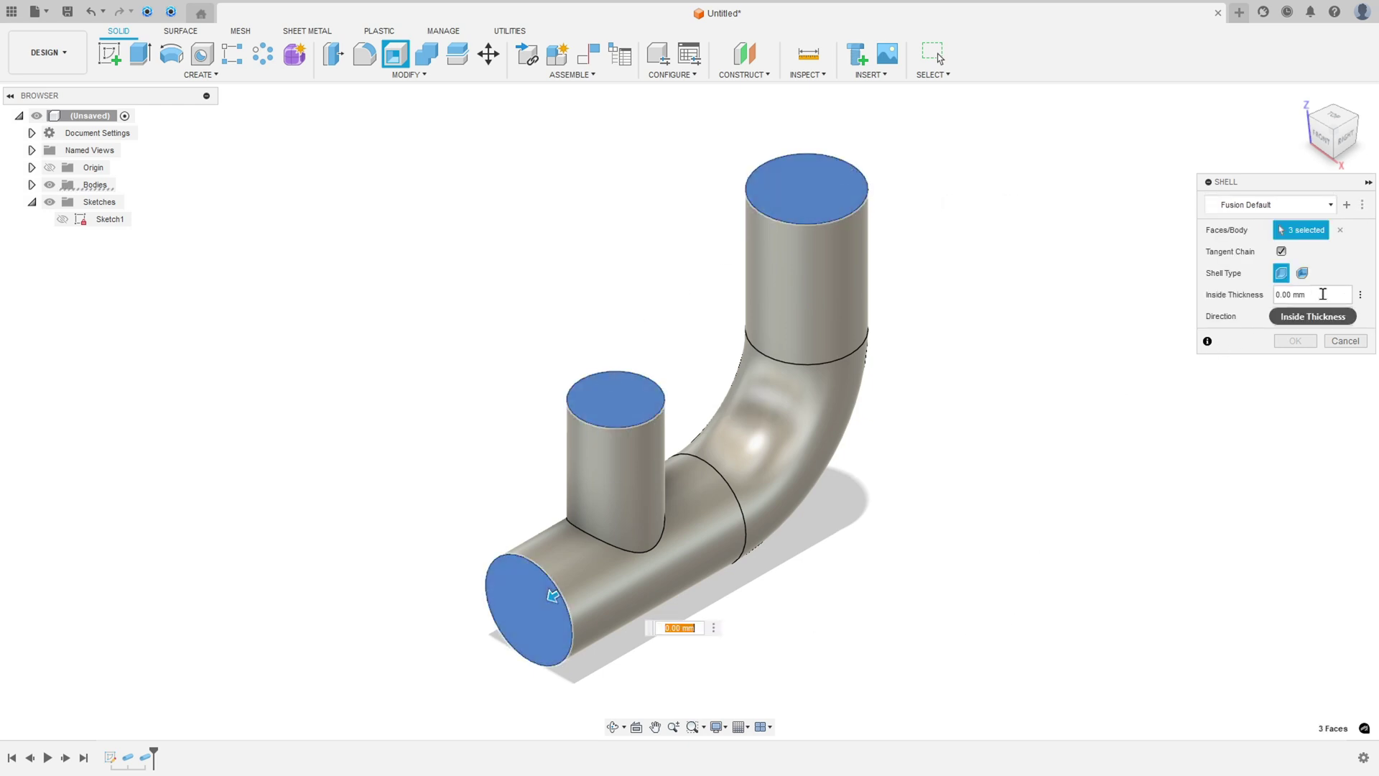
click(1327, 296)
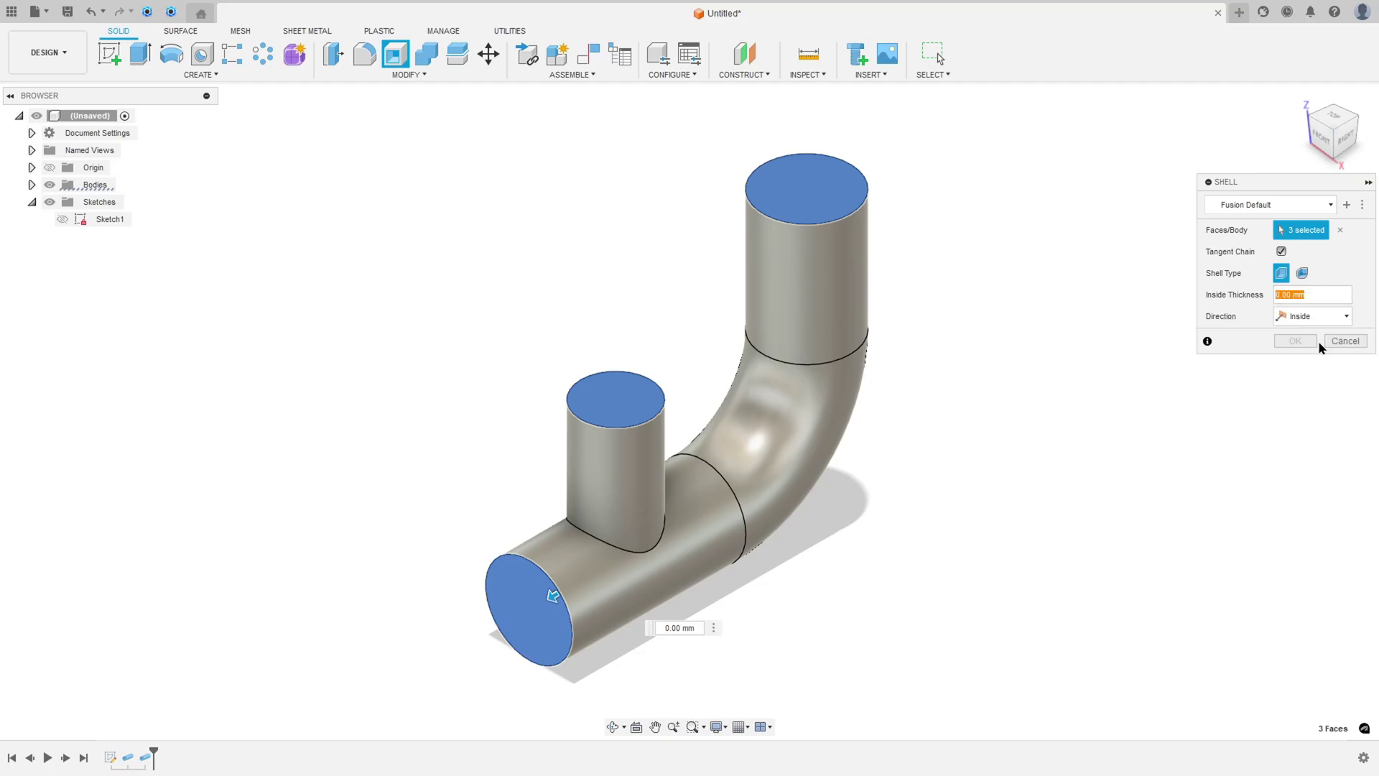
text(2)
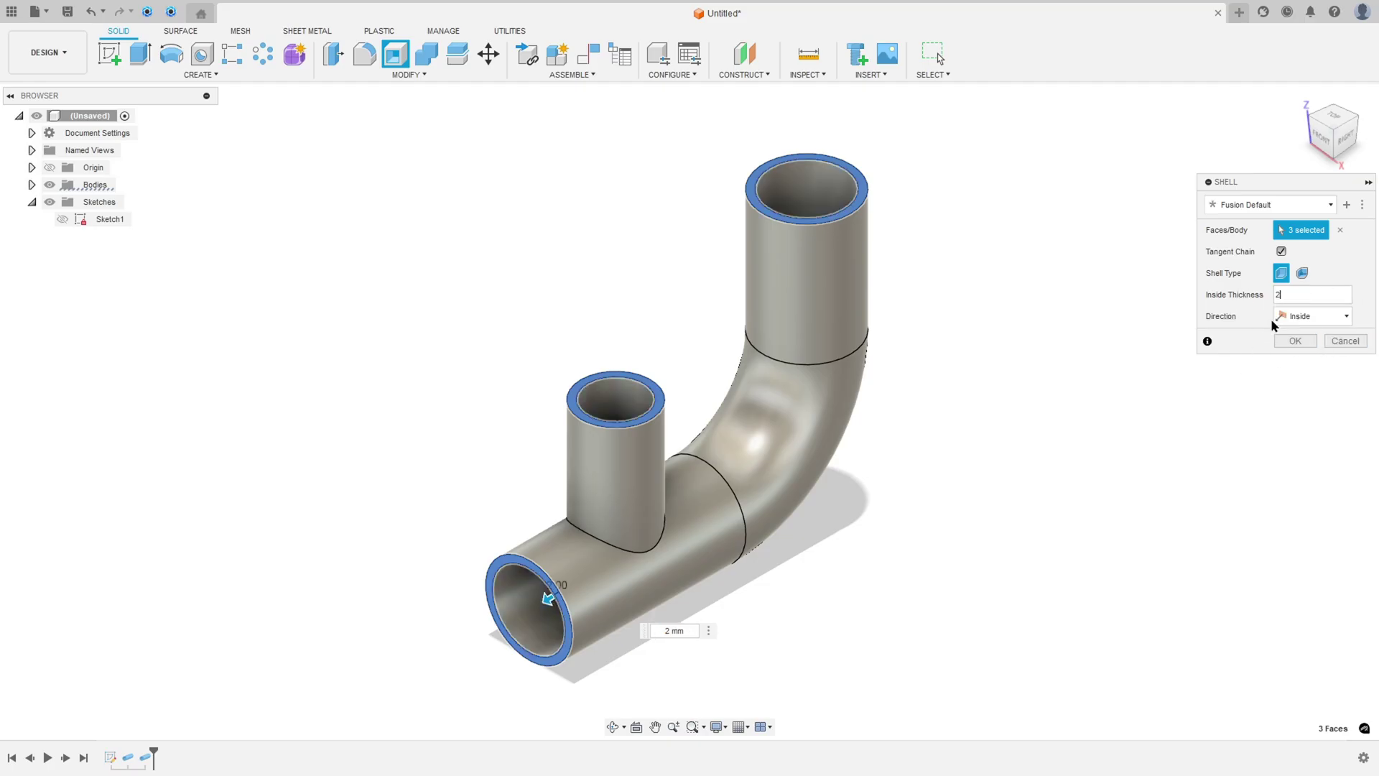
click(1294, 342)
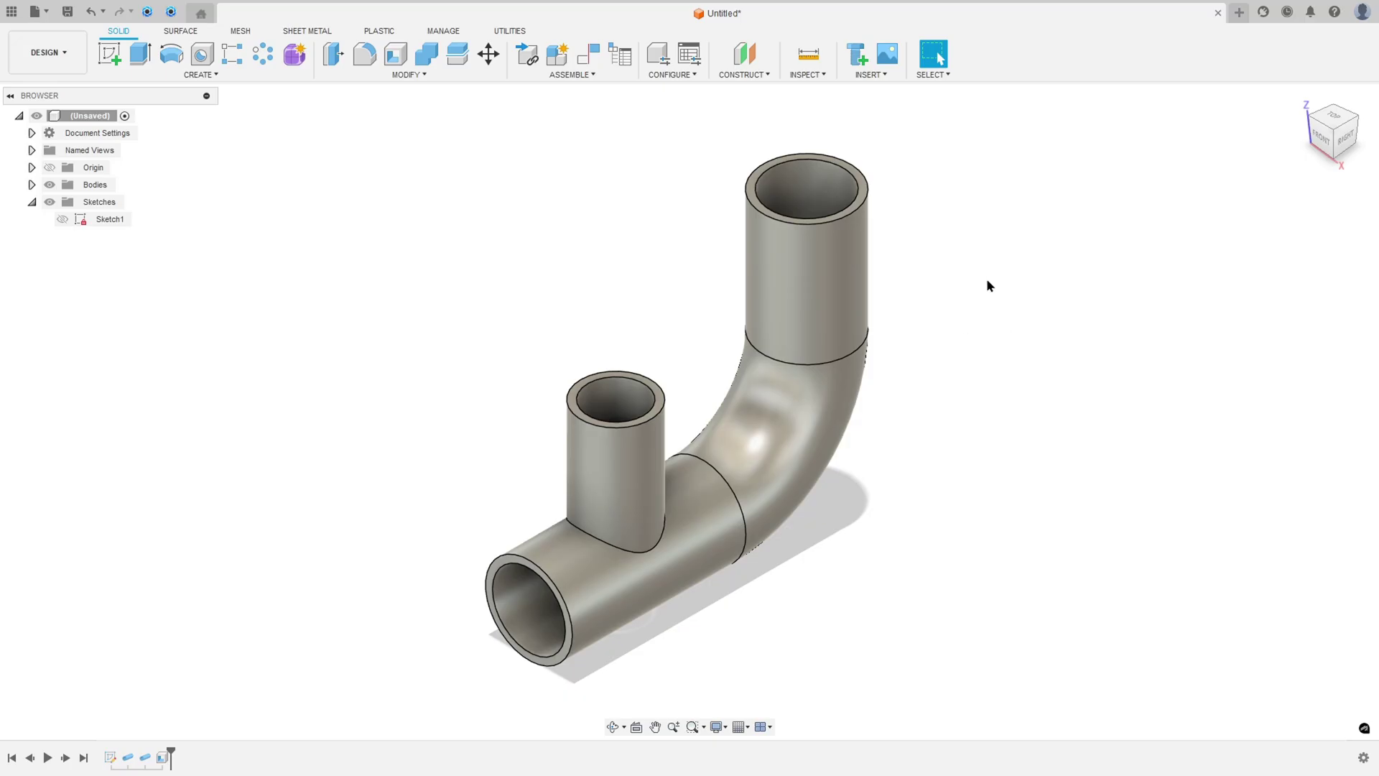
shift+middle_drag(987, 281, 987, 279)
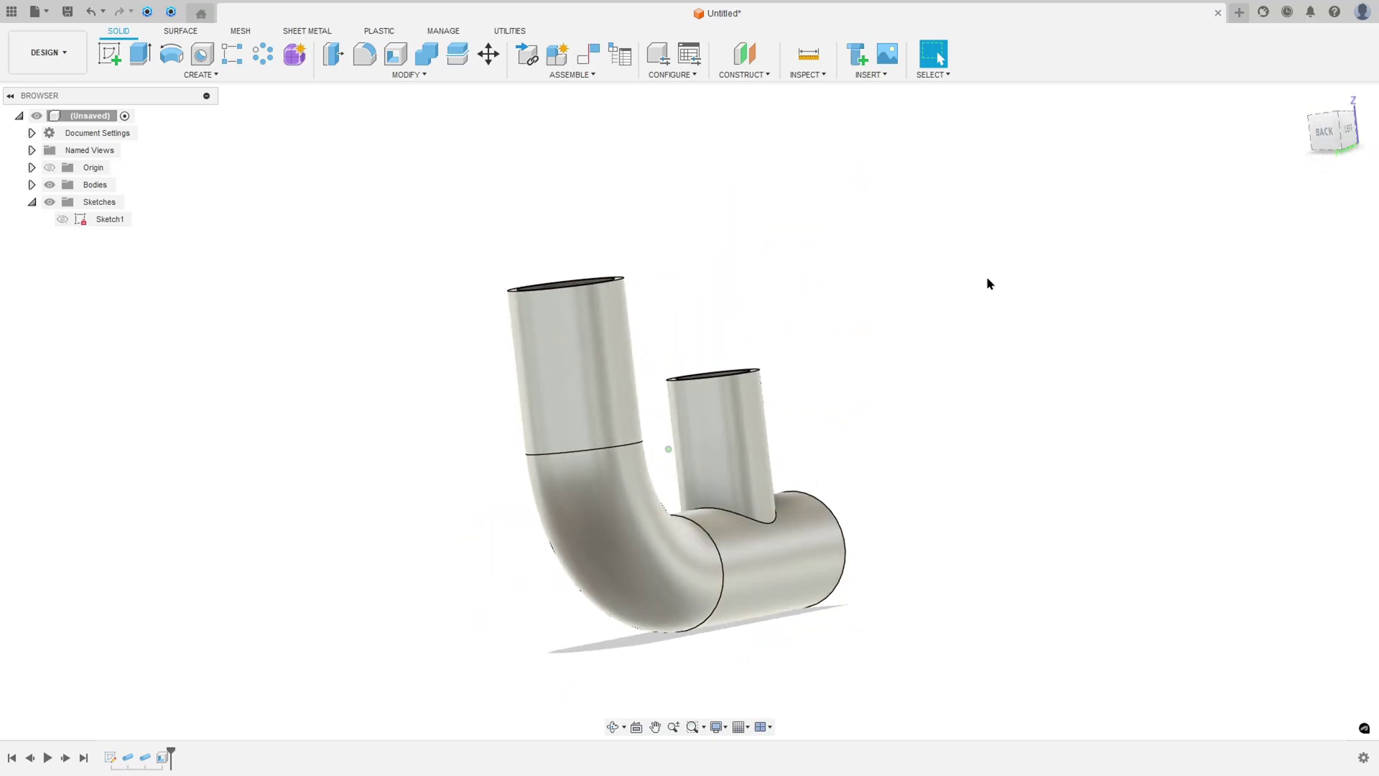
Add a section analysis on the YZ plane, then hide it and return to the home view
click(809, 74)
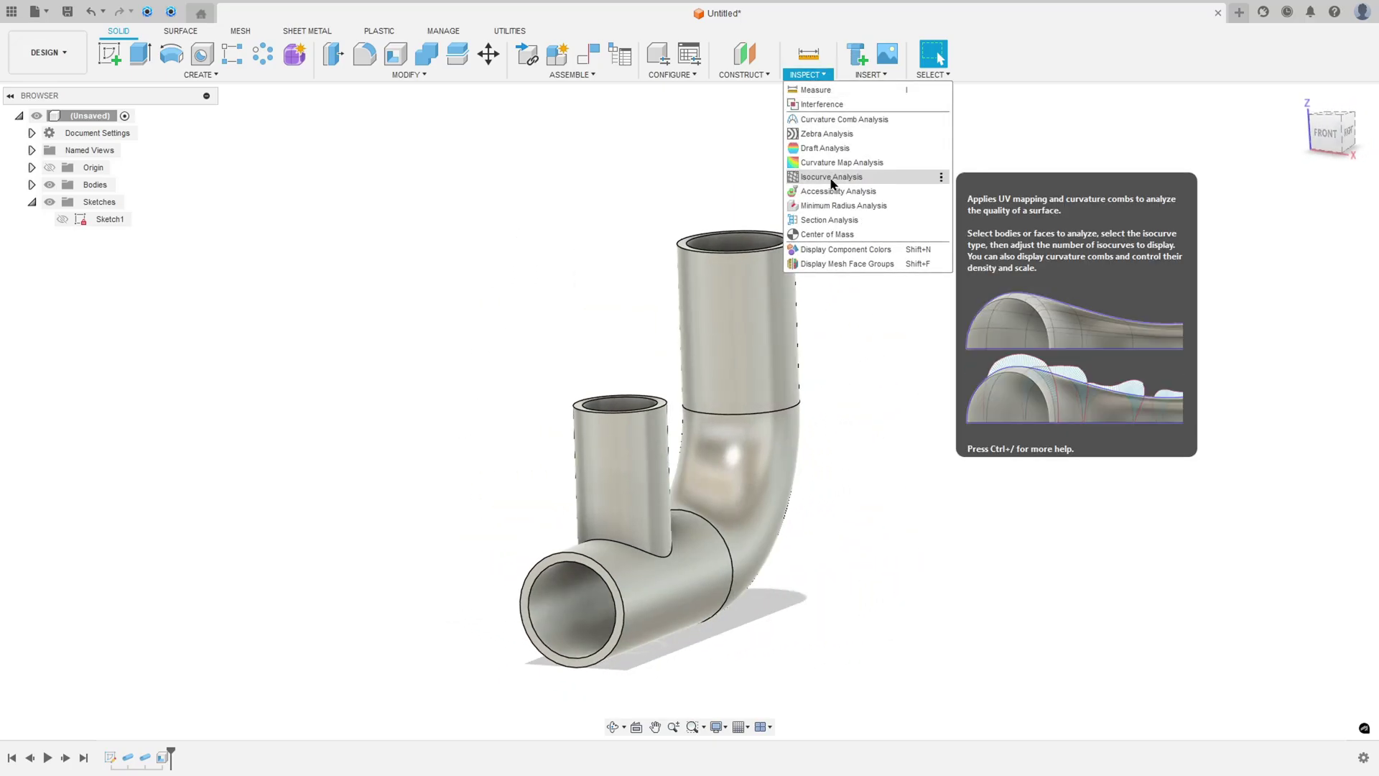
click(829, 220)
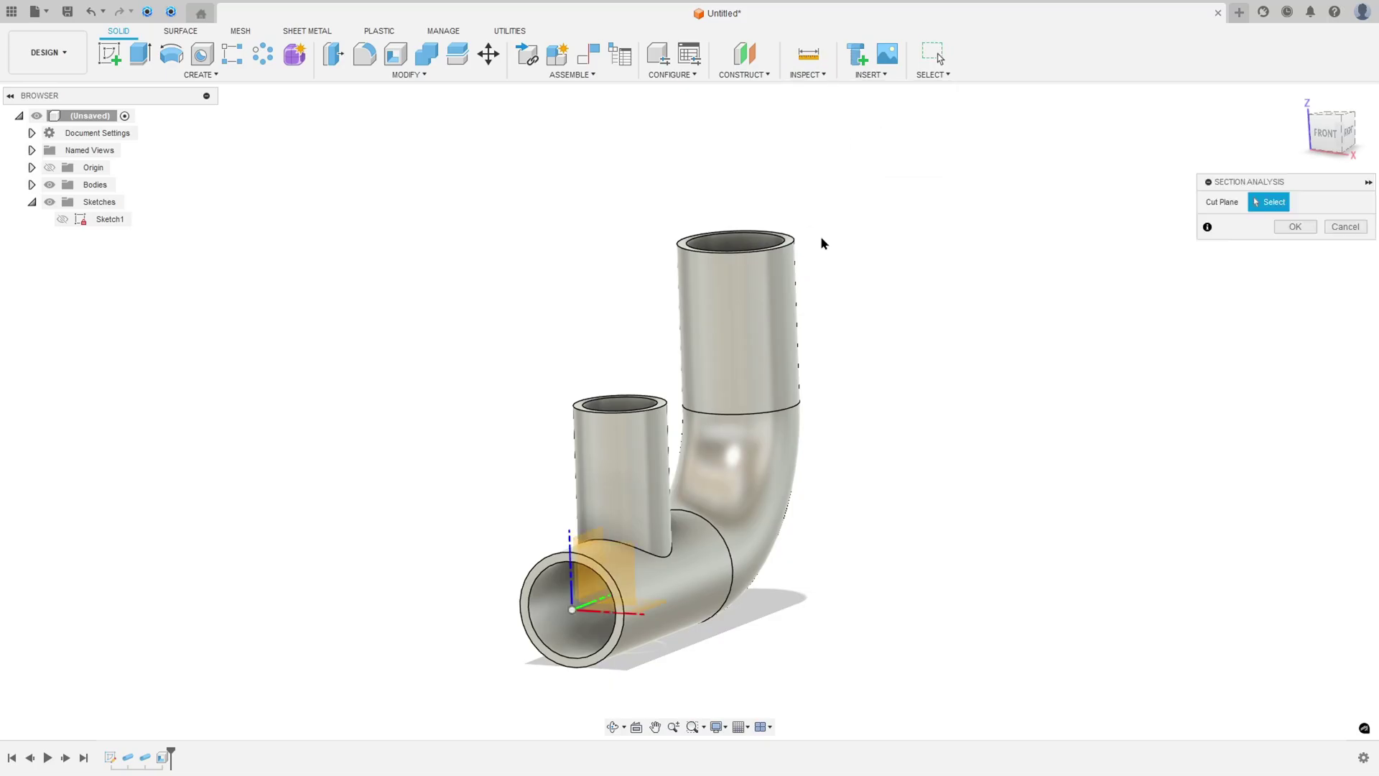
click(546, 519)
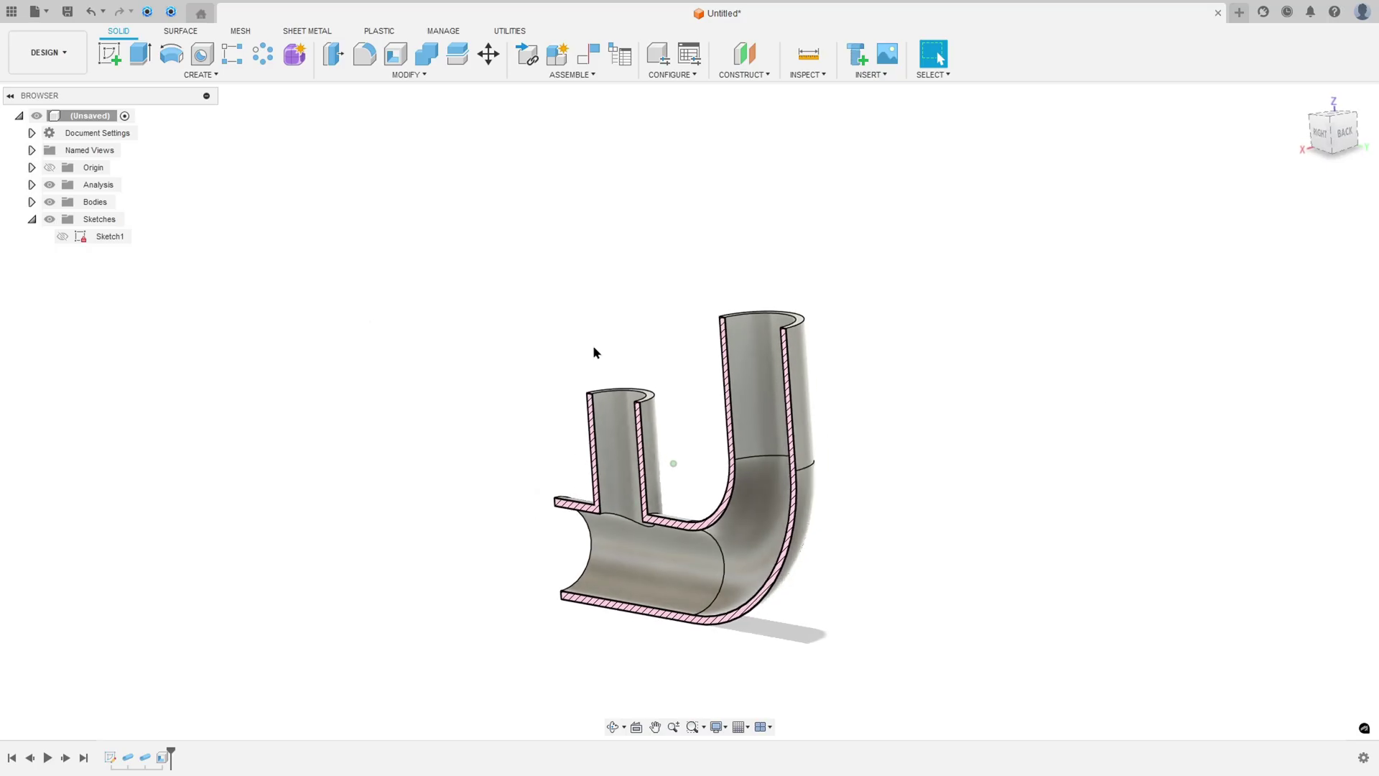
click(50, 185)
key(F6)
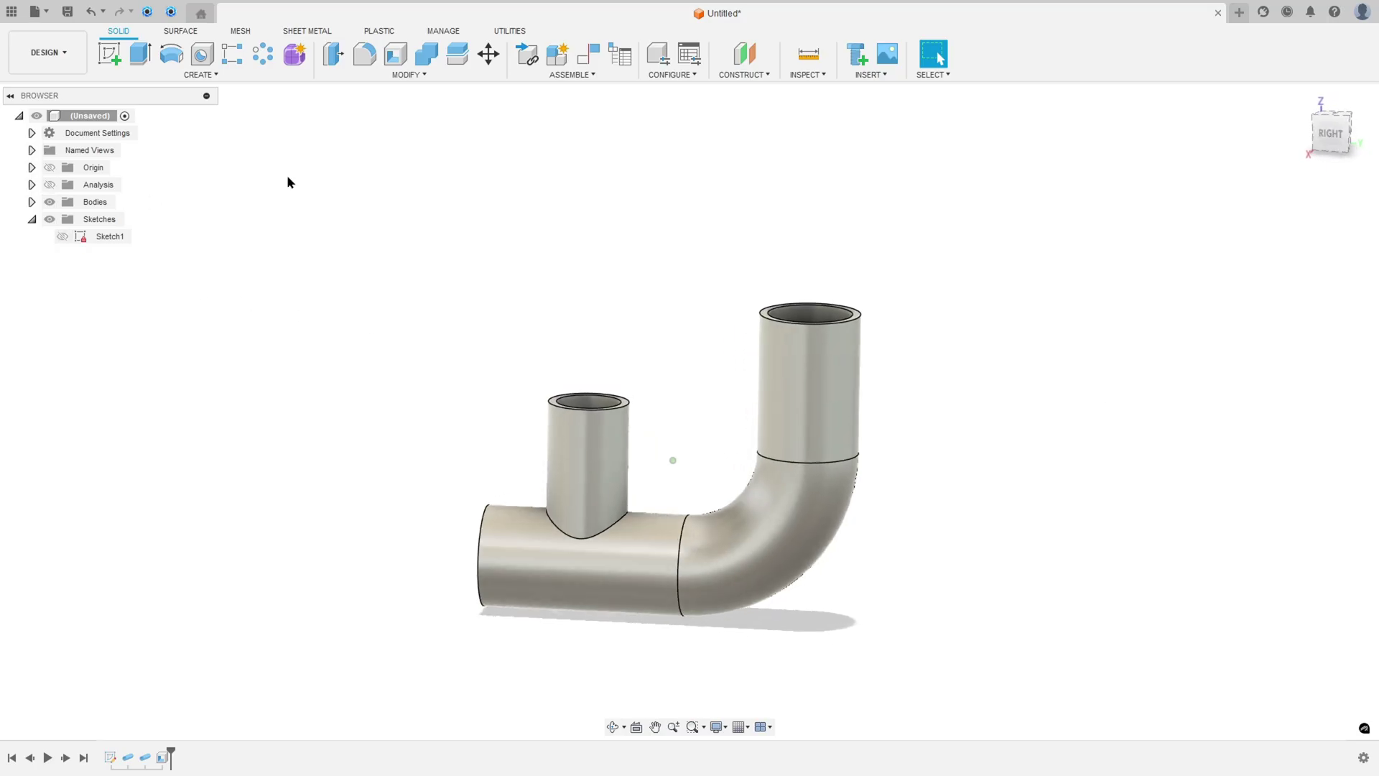
key(alt+Tab)
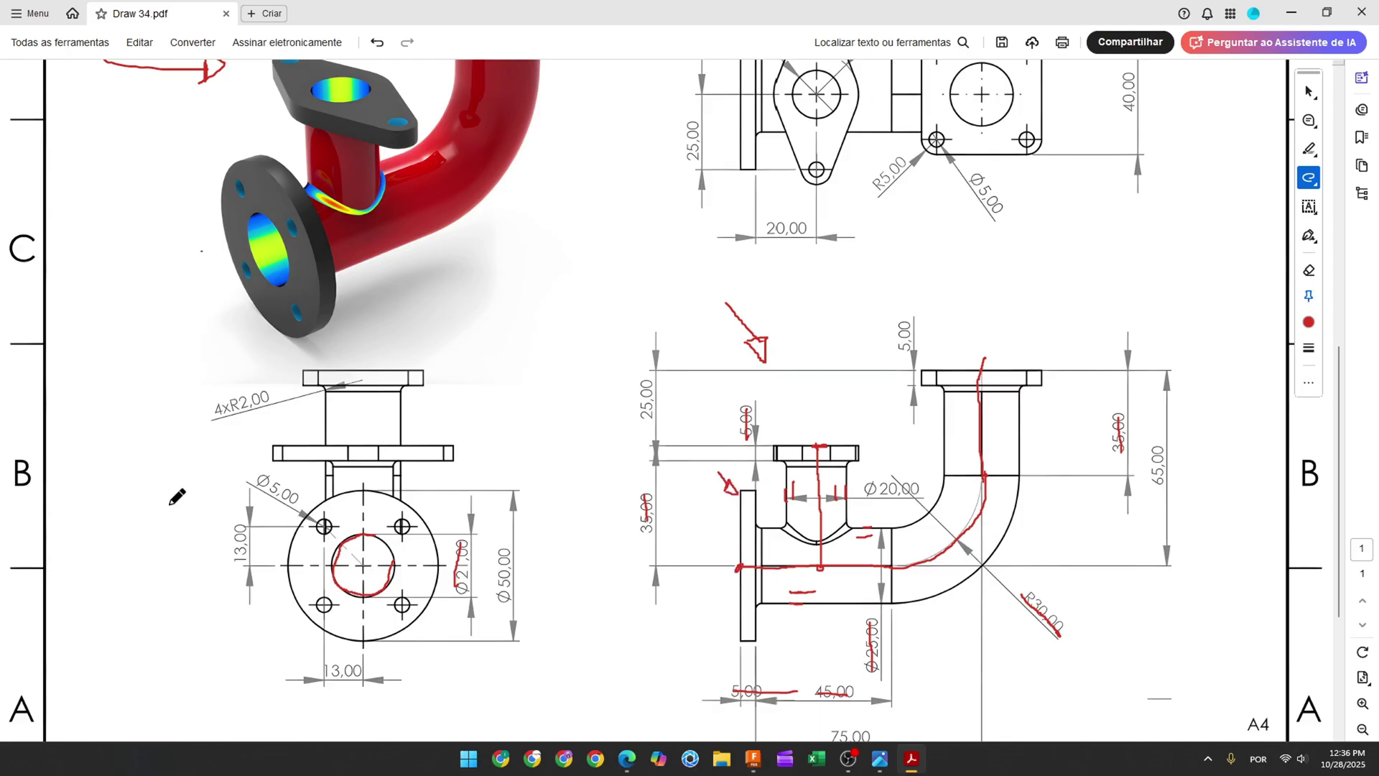
Draw a red arrow at the flange view and strike out Ø50,00 and both 13,00 dimensions
drag(149, 510, 204, 526)
drag(506, 548, 504, 603)
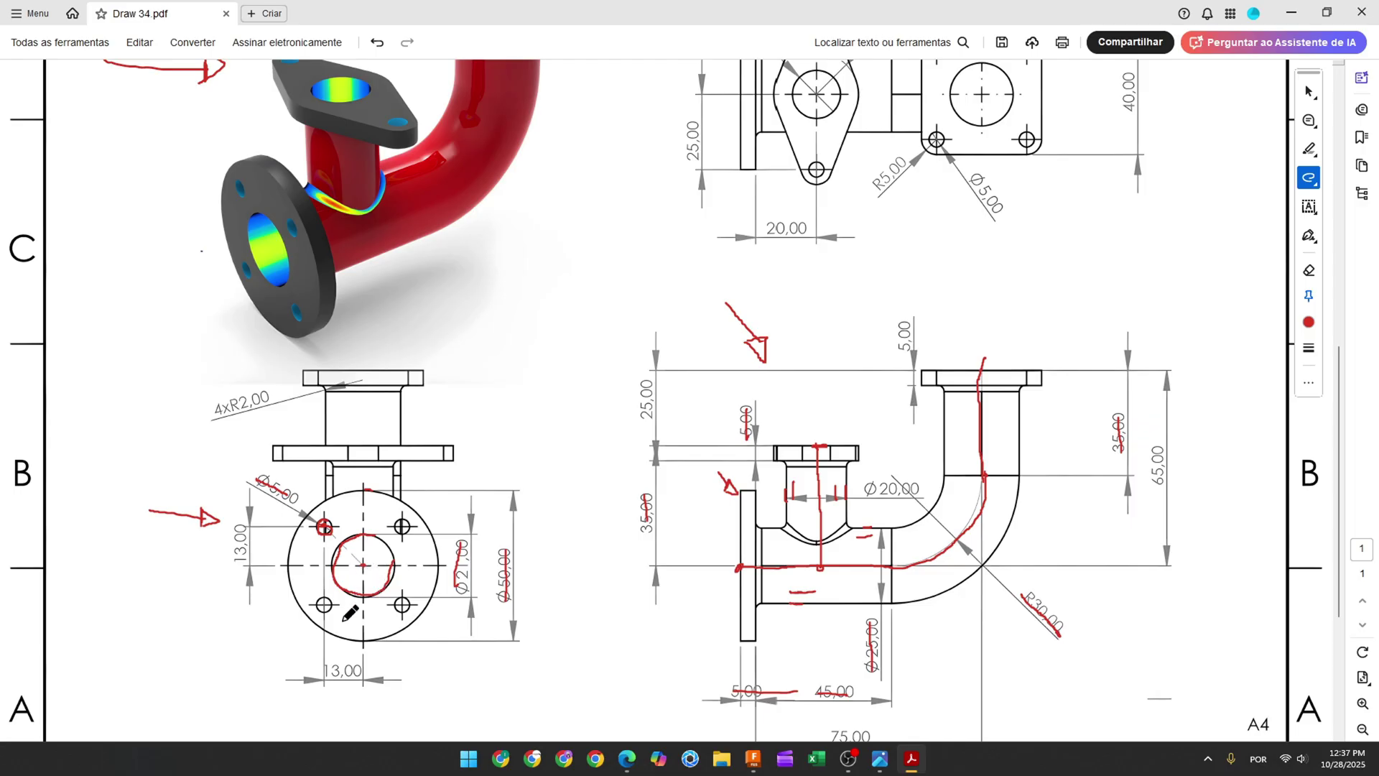
drag(322, 670, 363, 667)
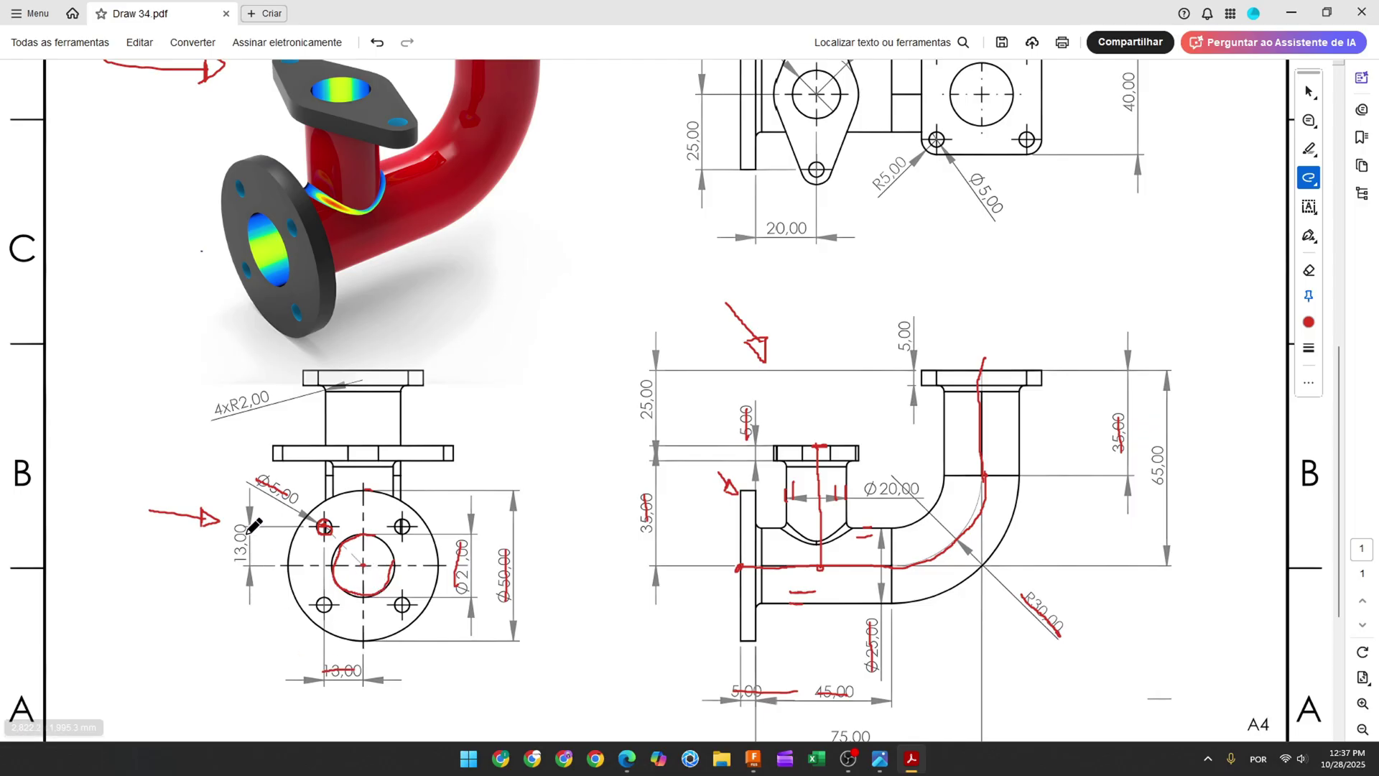
drag(245, 528, 246, 568)
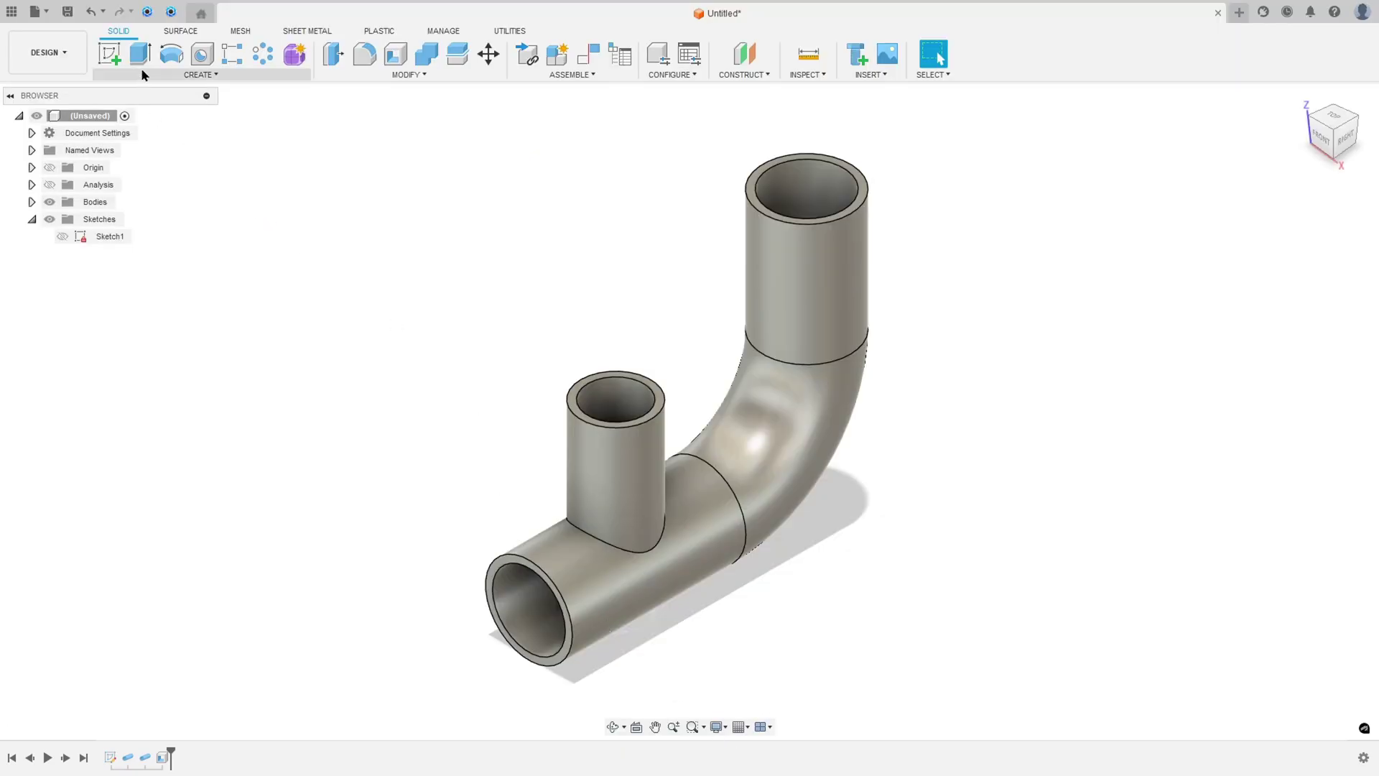
Sketch a Ø50 mm circle centred on the horizontal pipe's open end face
scroll(486, 601, up, 5)
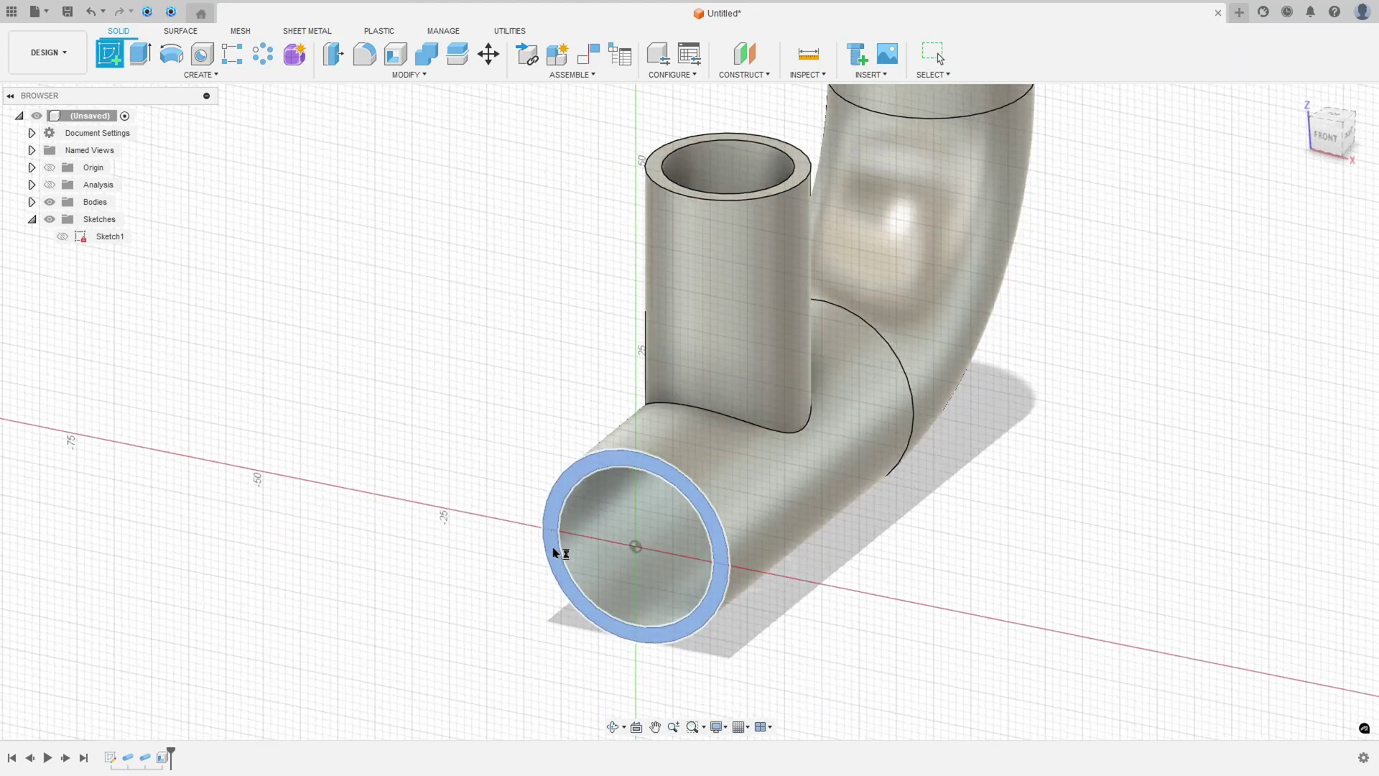
click(558, 550)
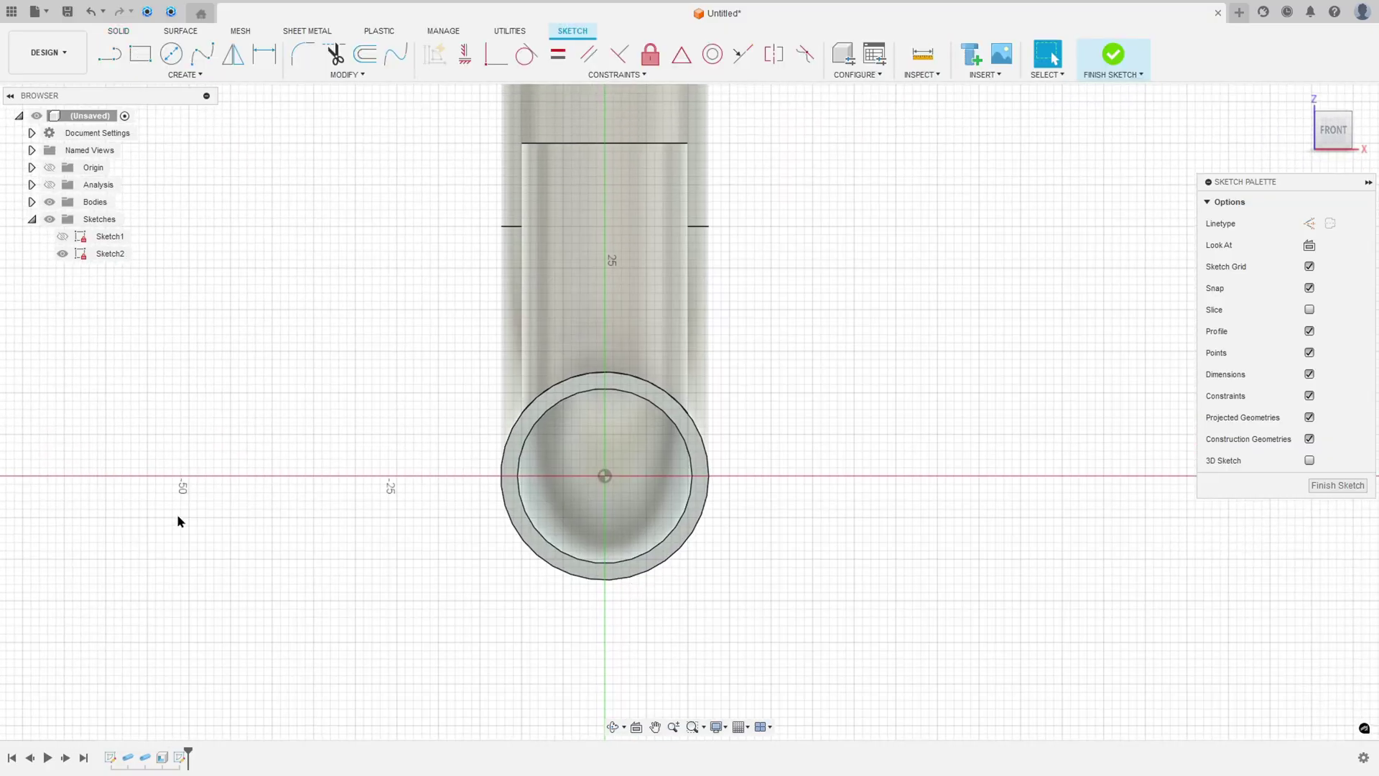
click(169, 54)
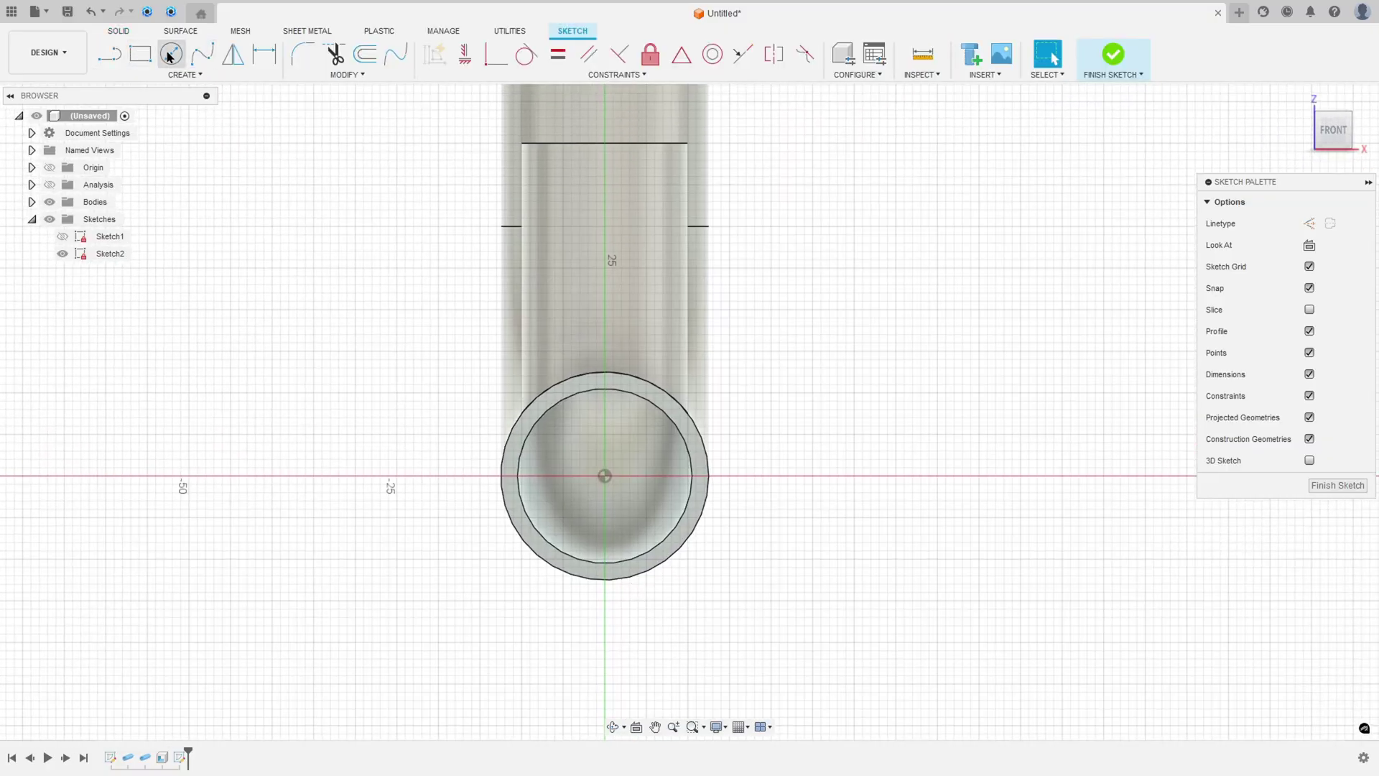
click(605, 476)
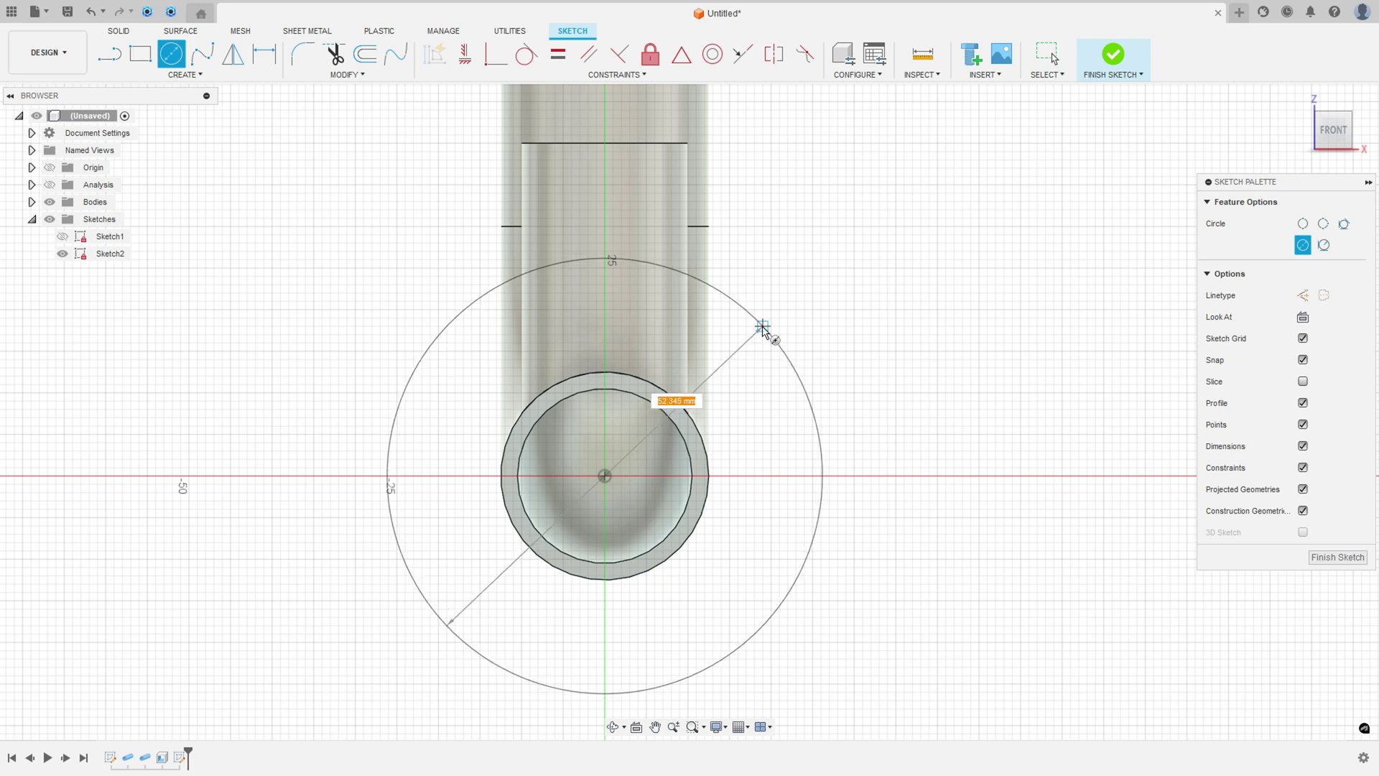
text(50)
key(Return)
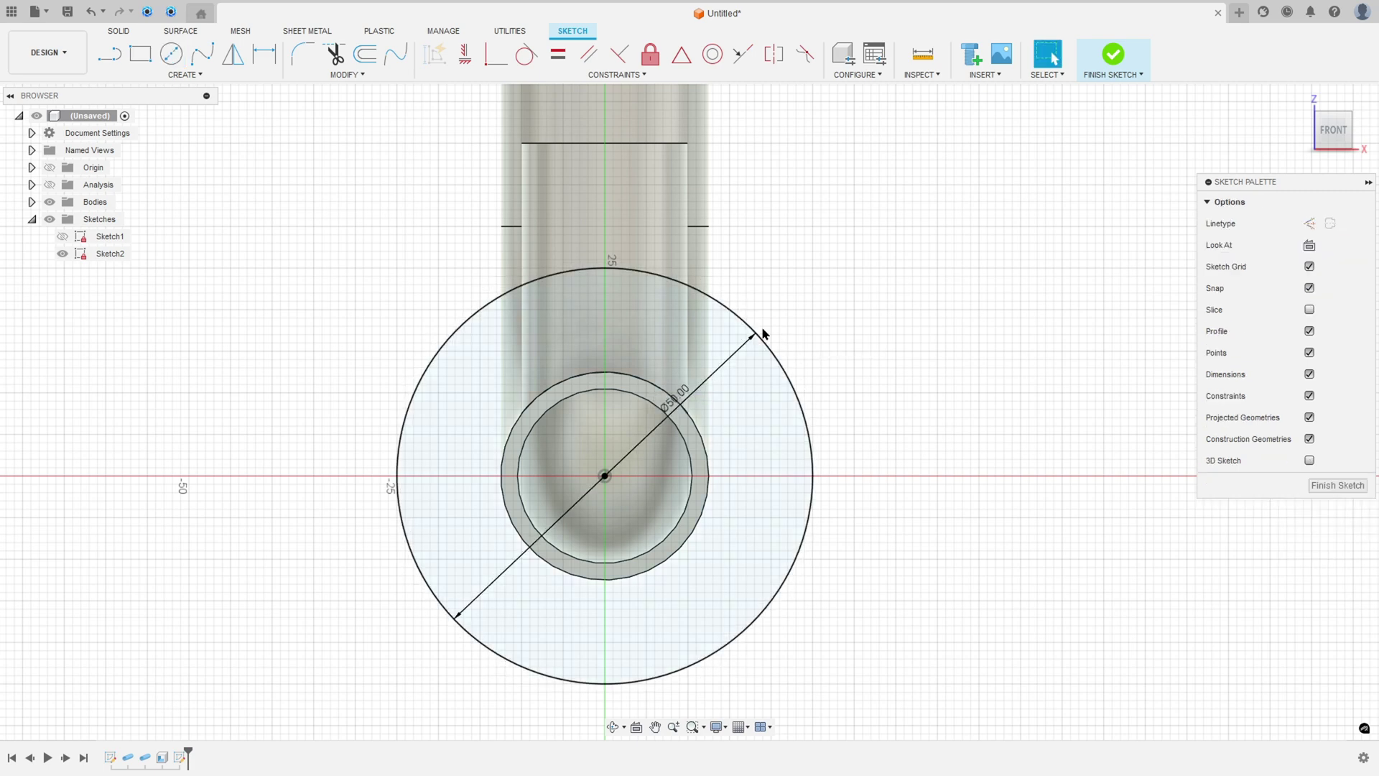
drag(764, 333, 855, 357)
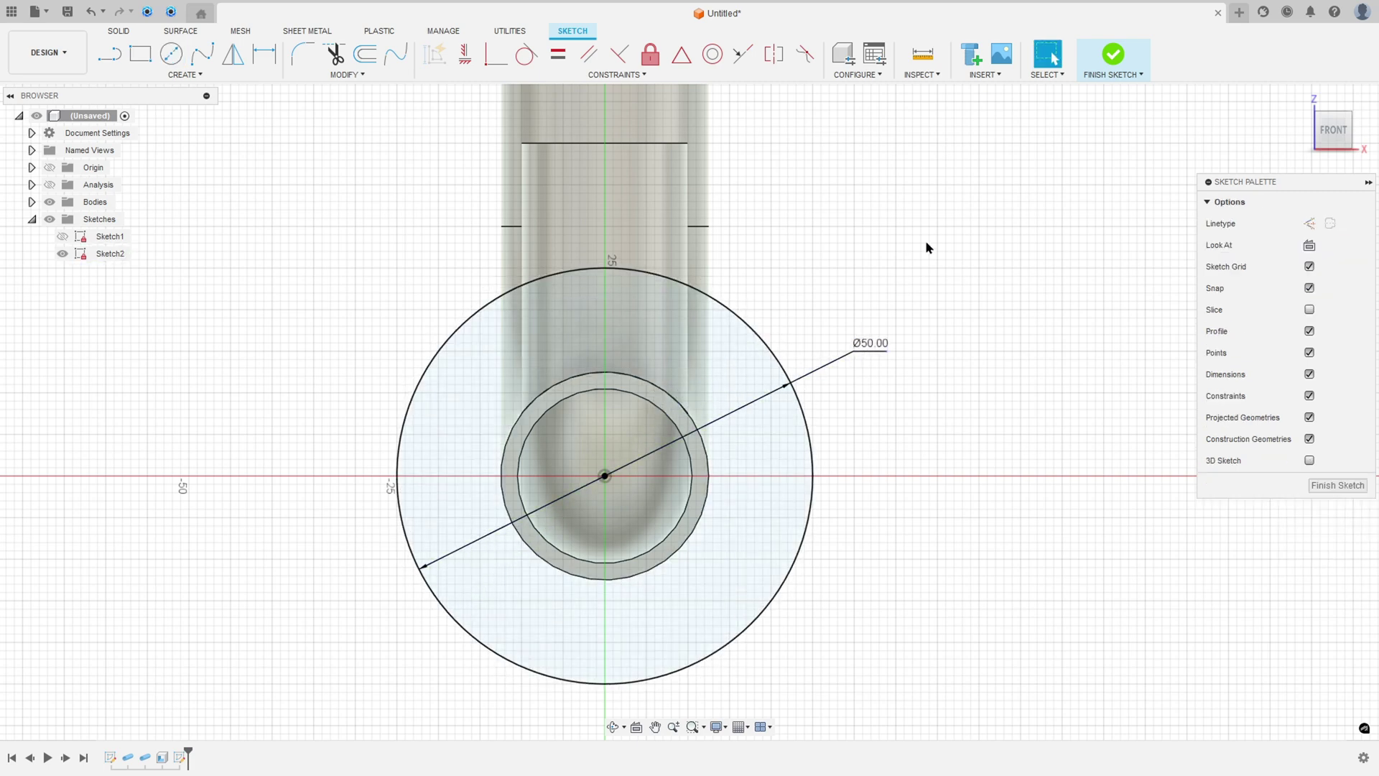
Draw a 26×26 mm construction centre rectangle at the sketch origin
click(141, 55)
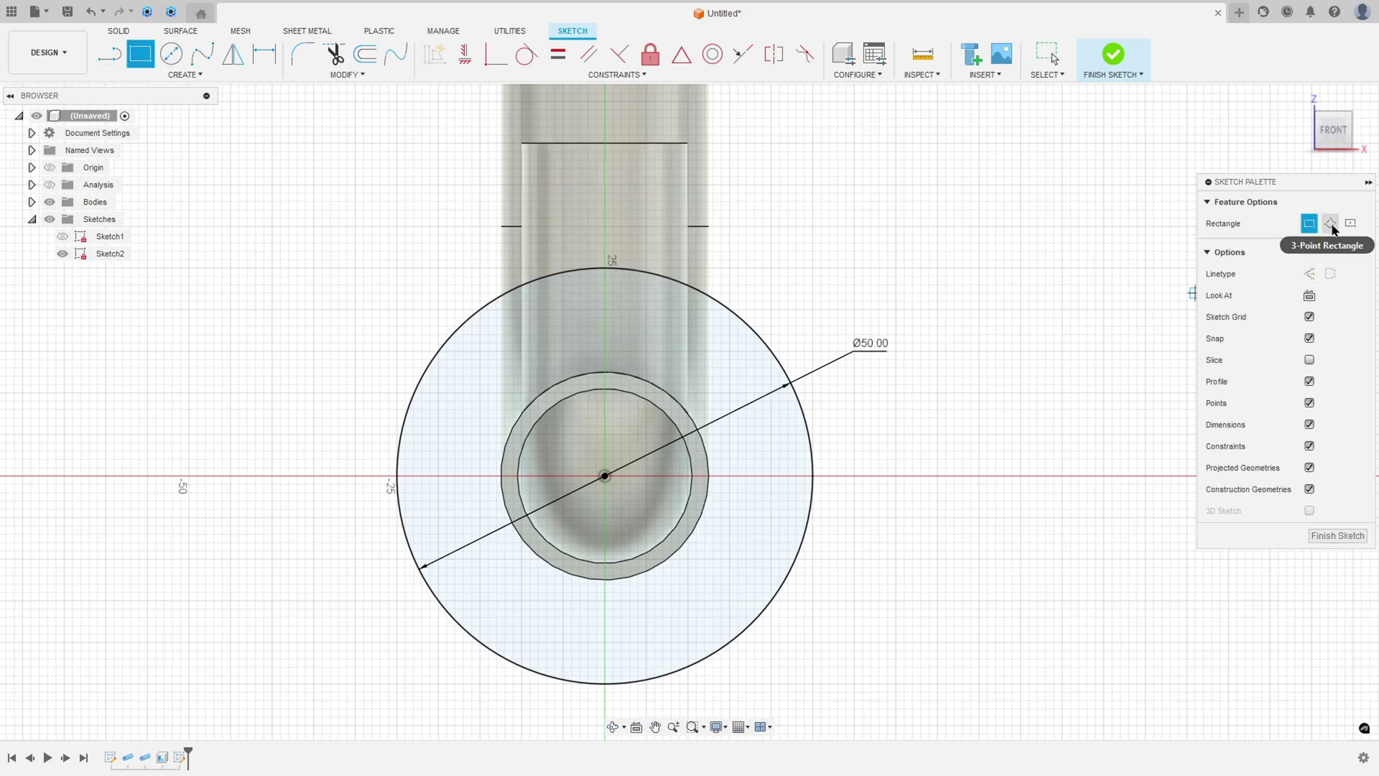
click(1351, 223)
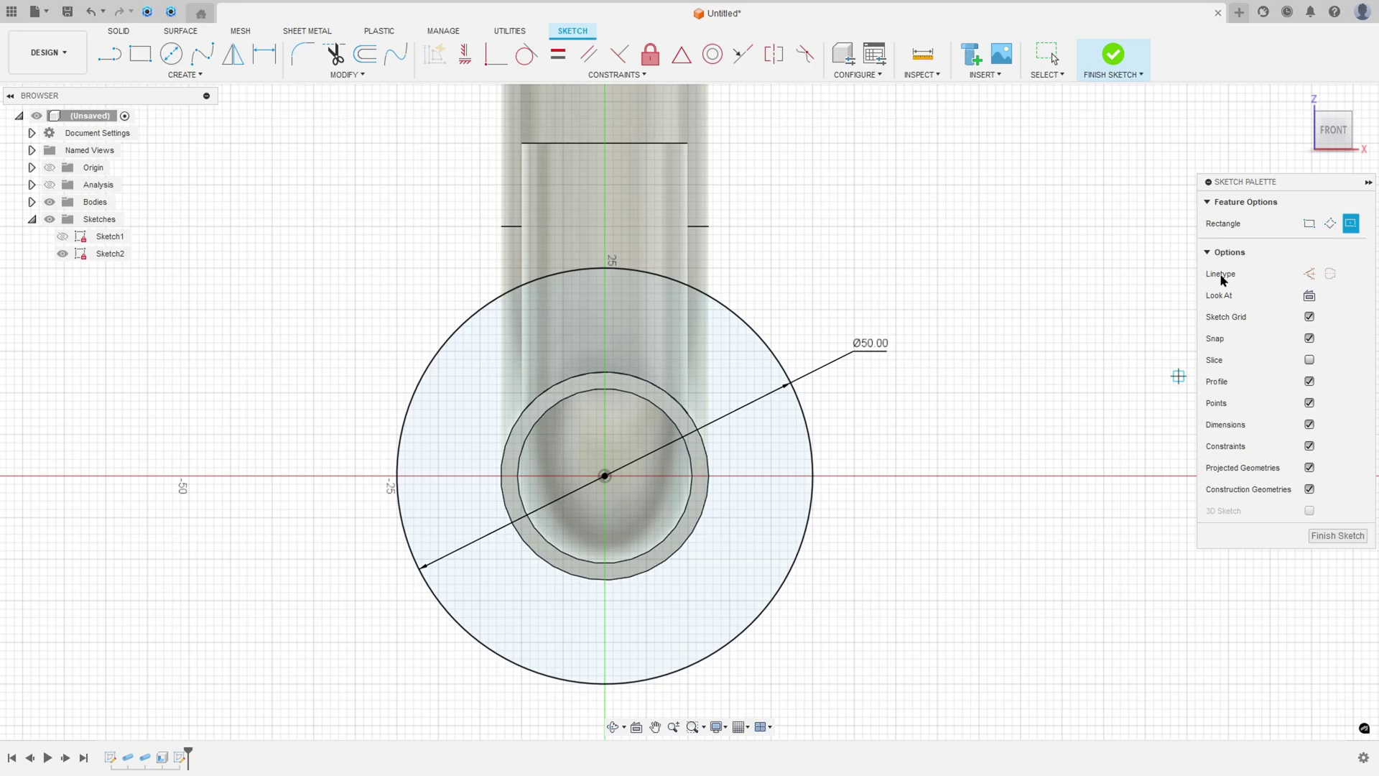
click(1310, 274)
click(605, 475)
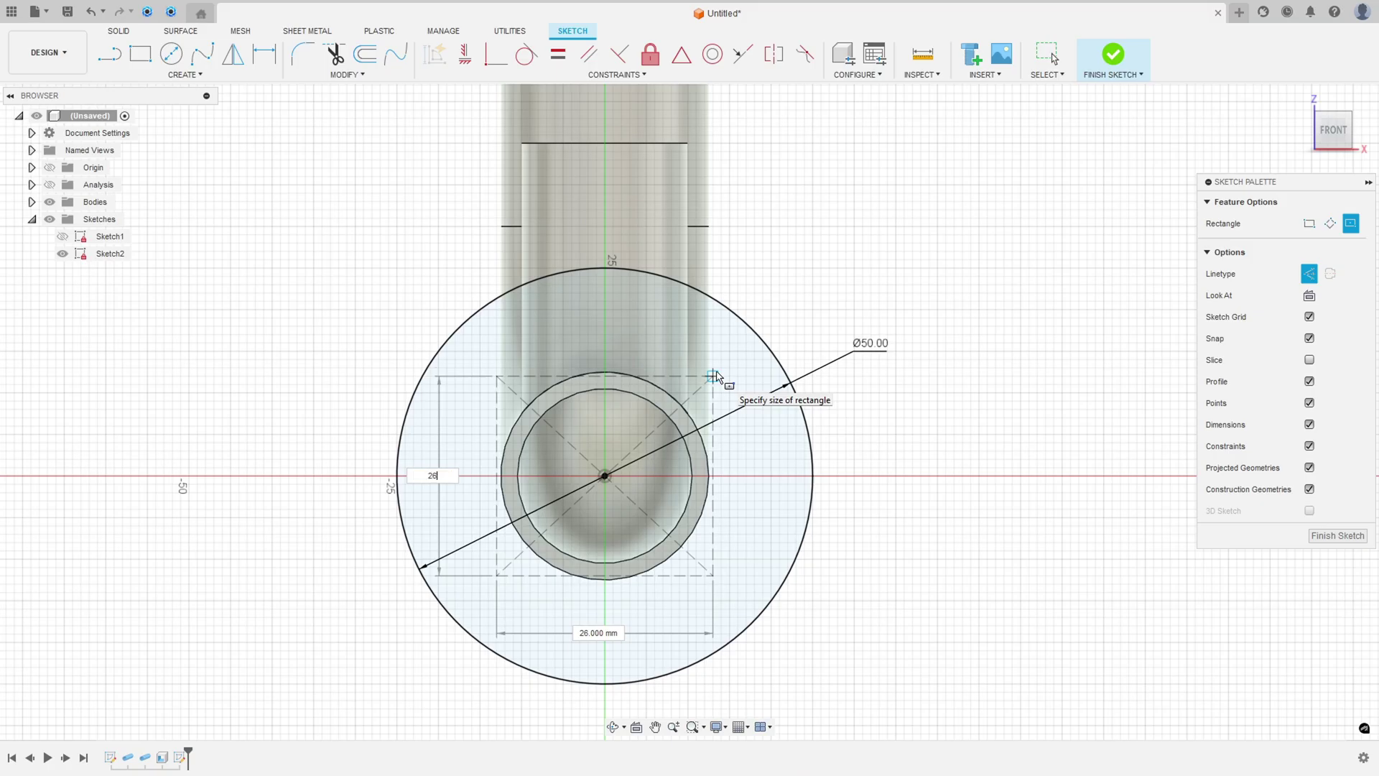
key(Tab)
text(26)
key(Return)
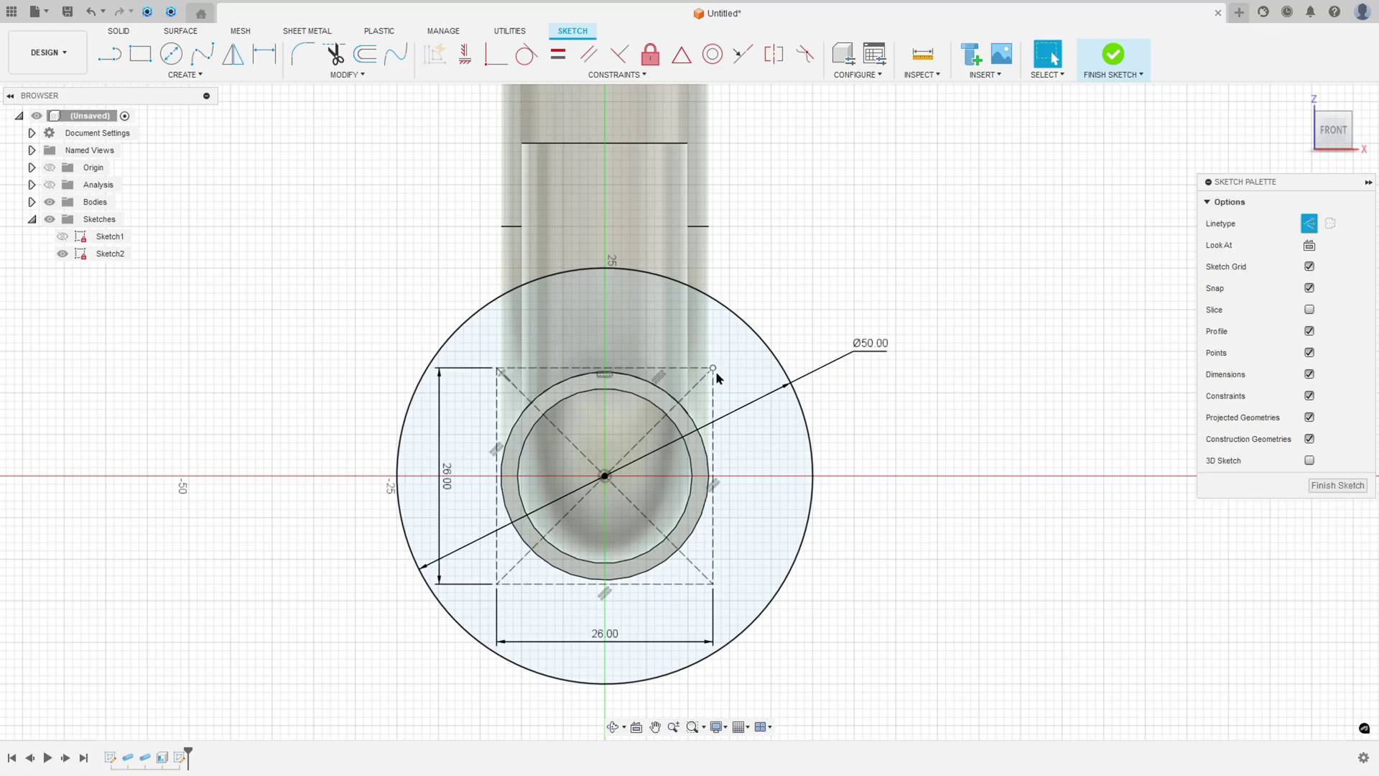
Draw Ø5 mm hole circles centred on the square's four corners
click(171, 58)
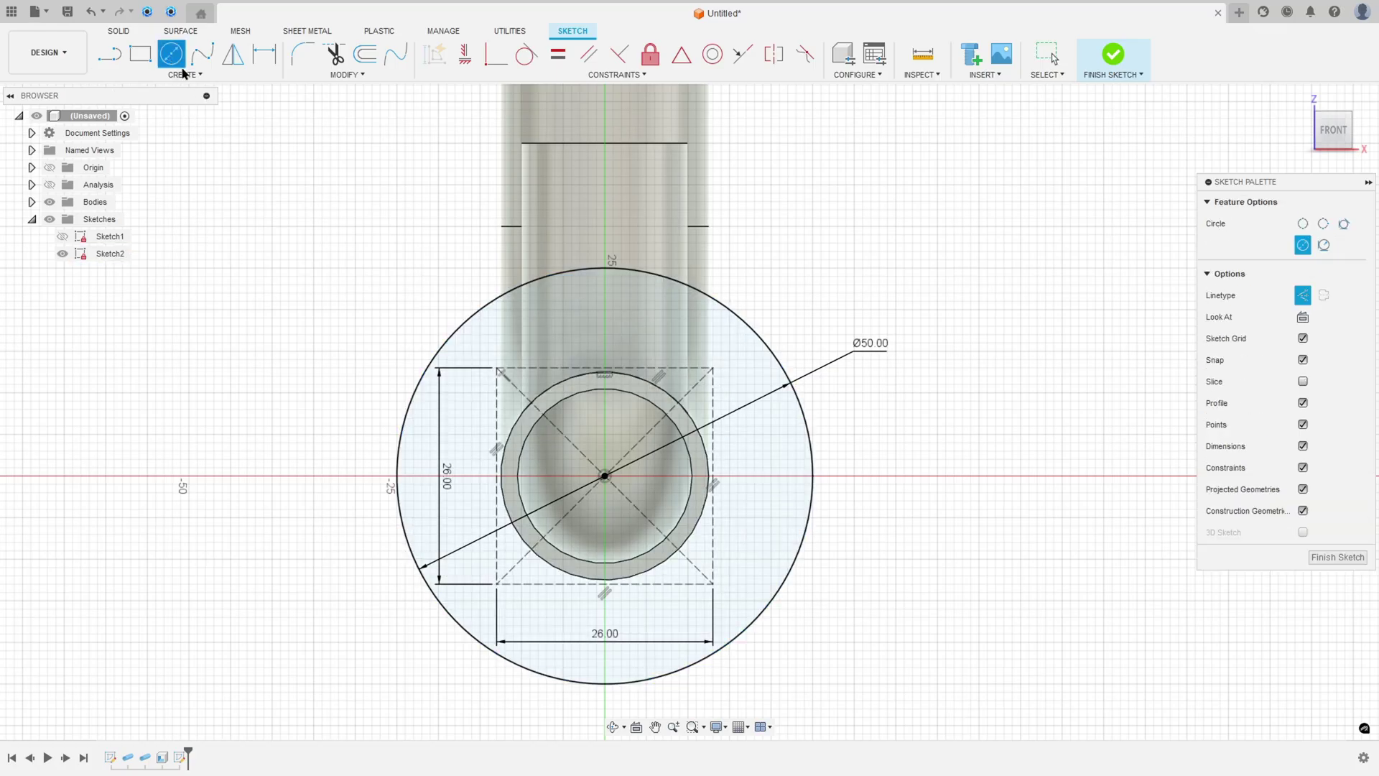
click(1304, 297)
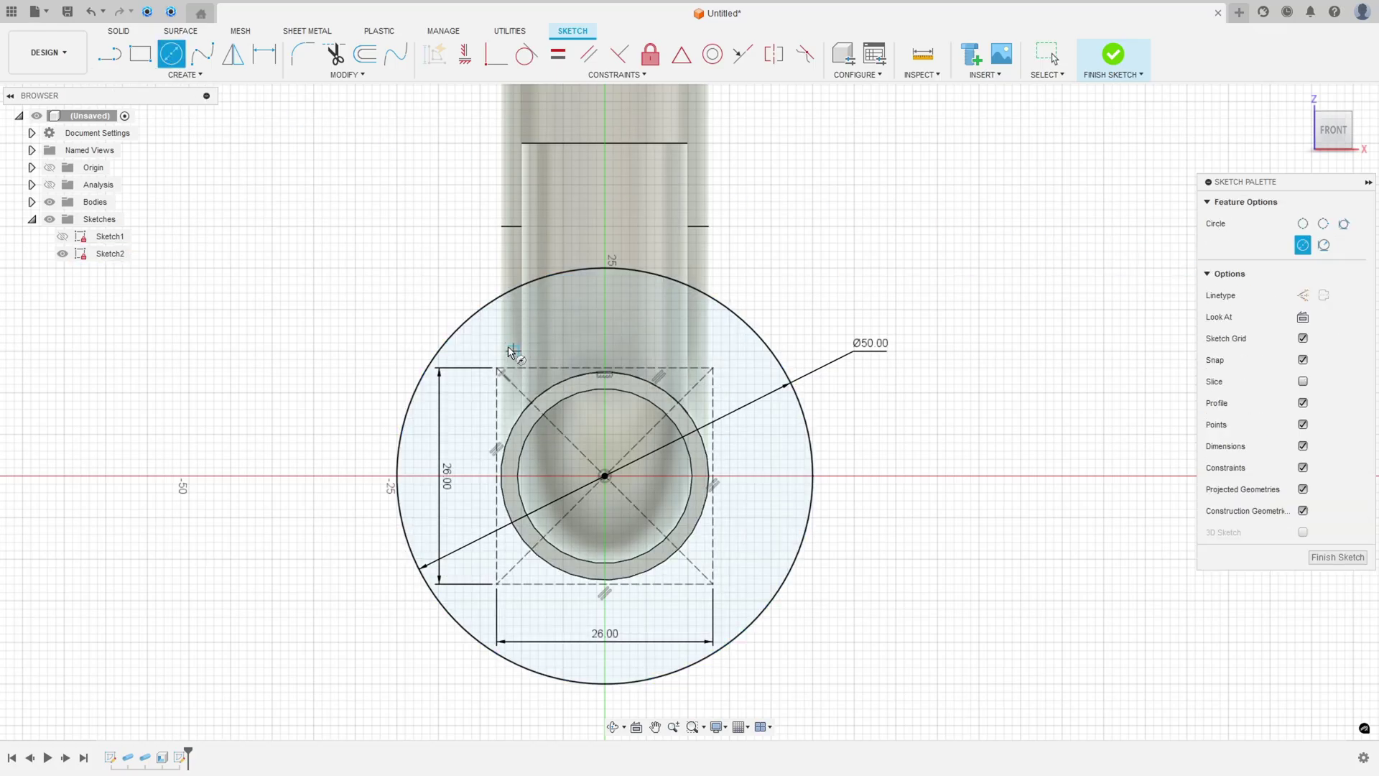
click(497, 369)
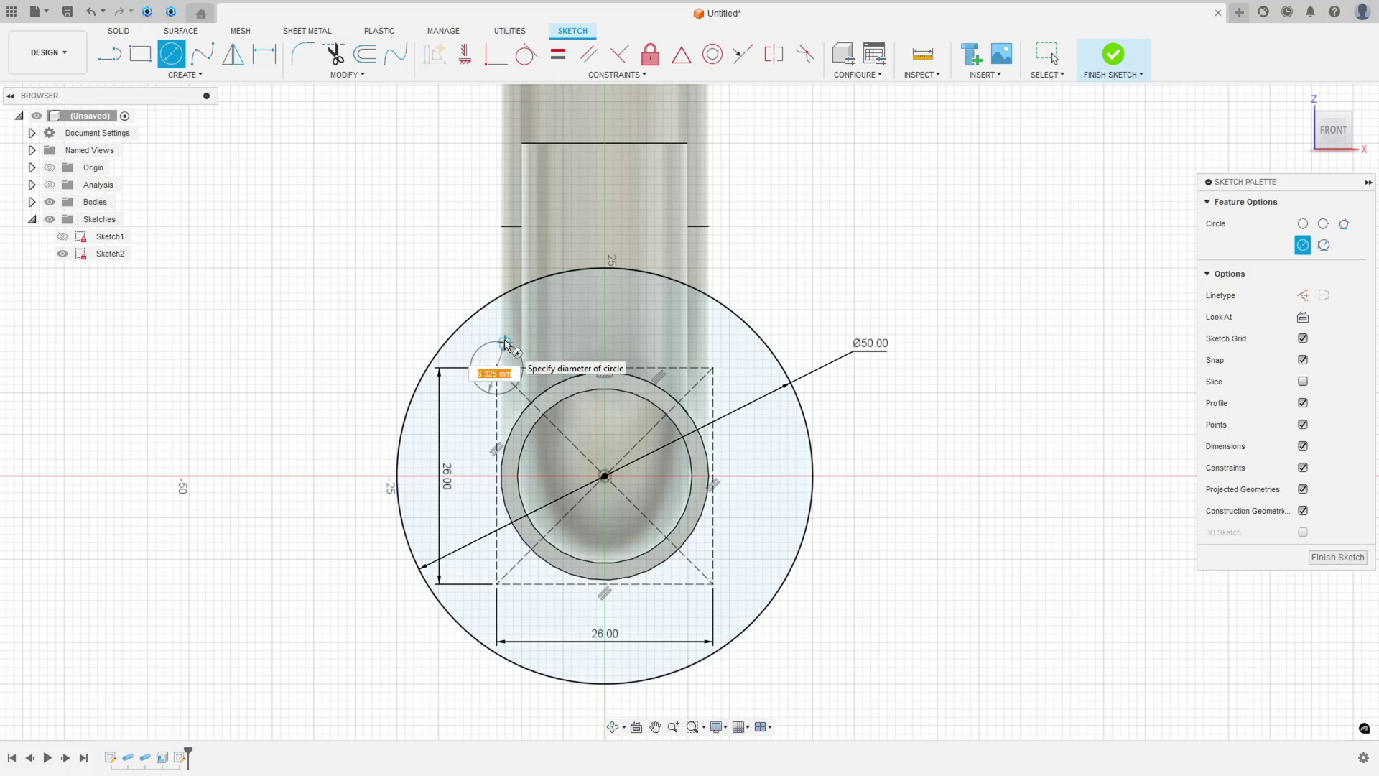
text(5)
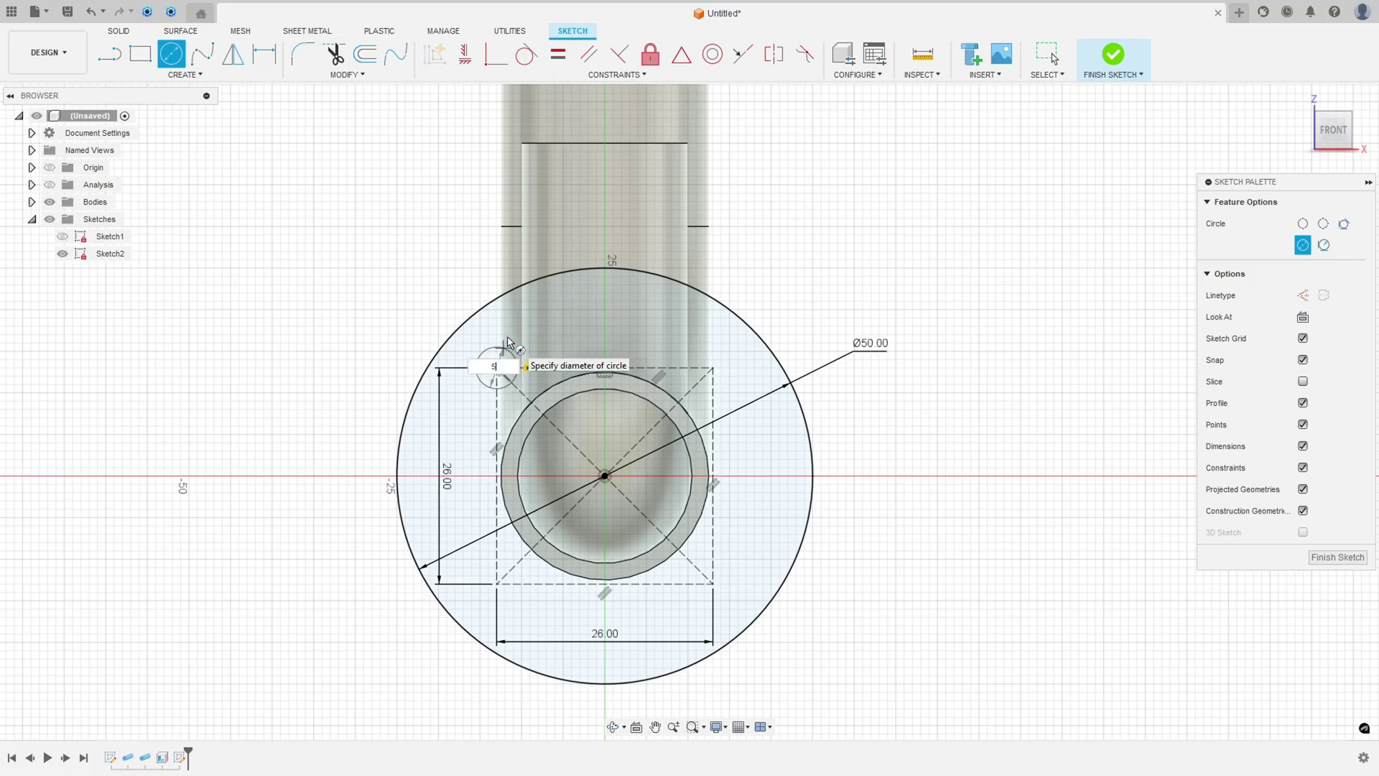
key(Return)
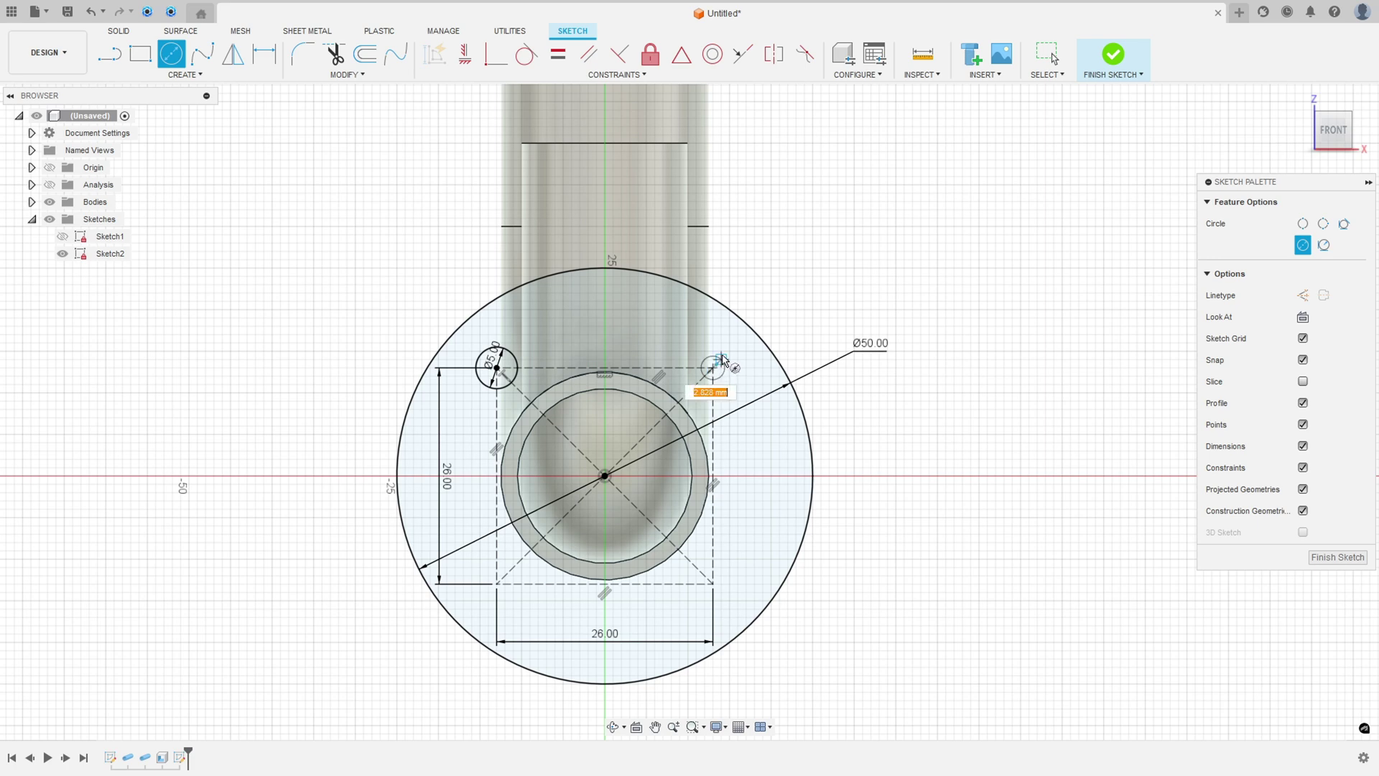
click(713, 583)
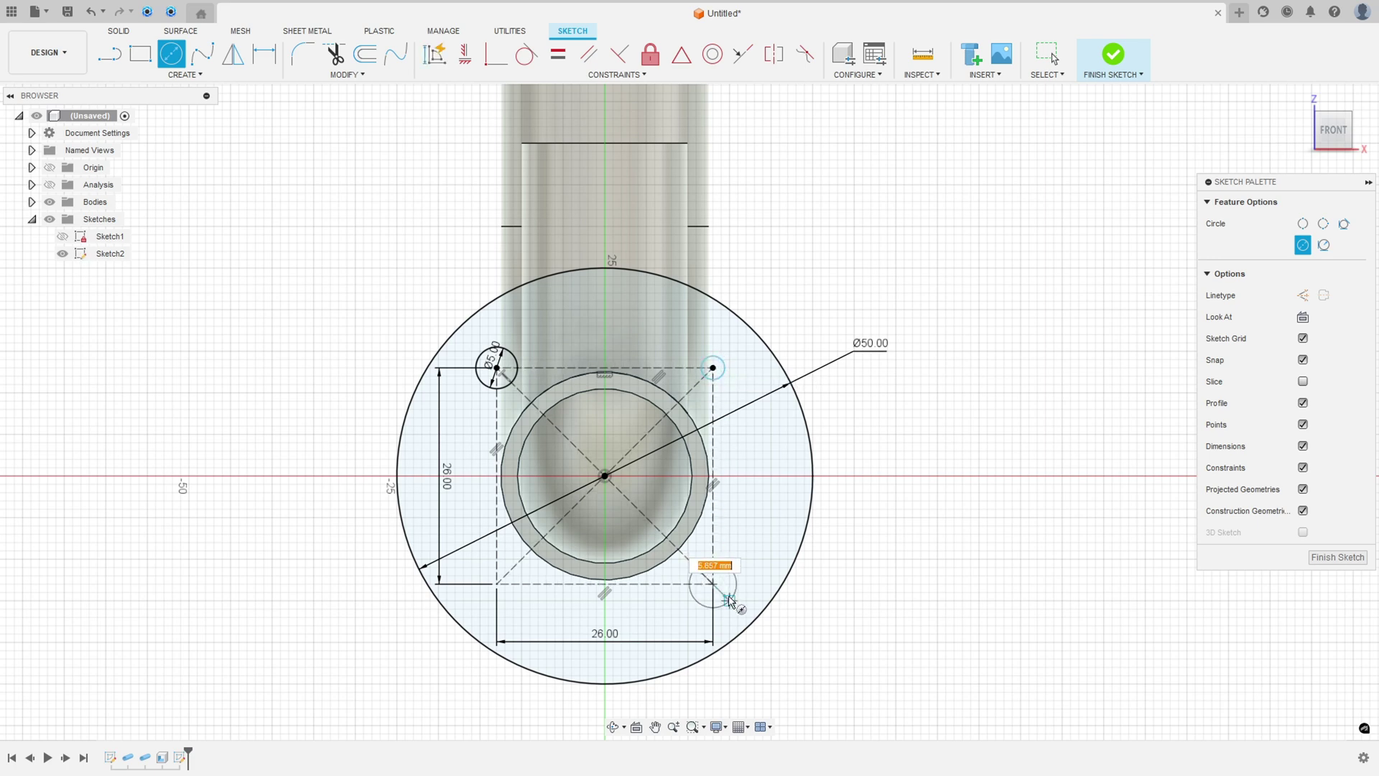
click(730, 603)
click(498, 583)
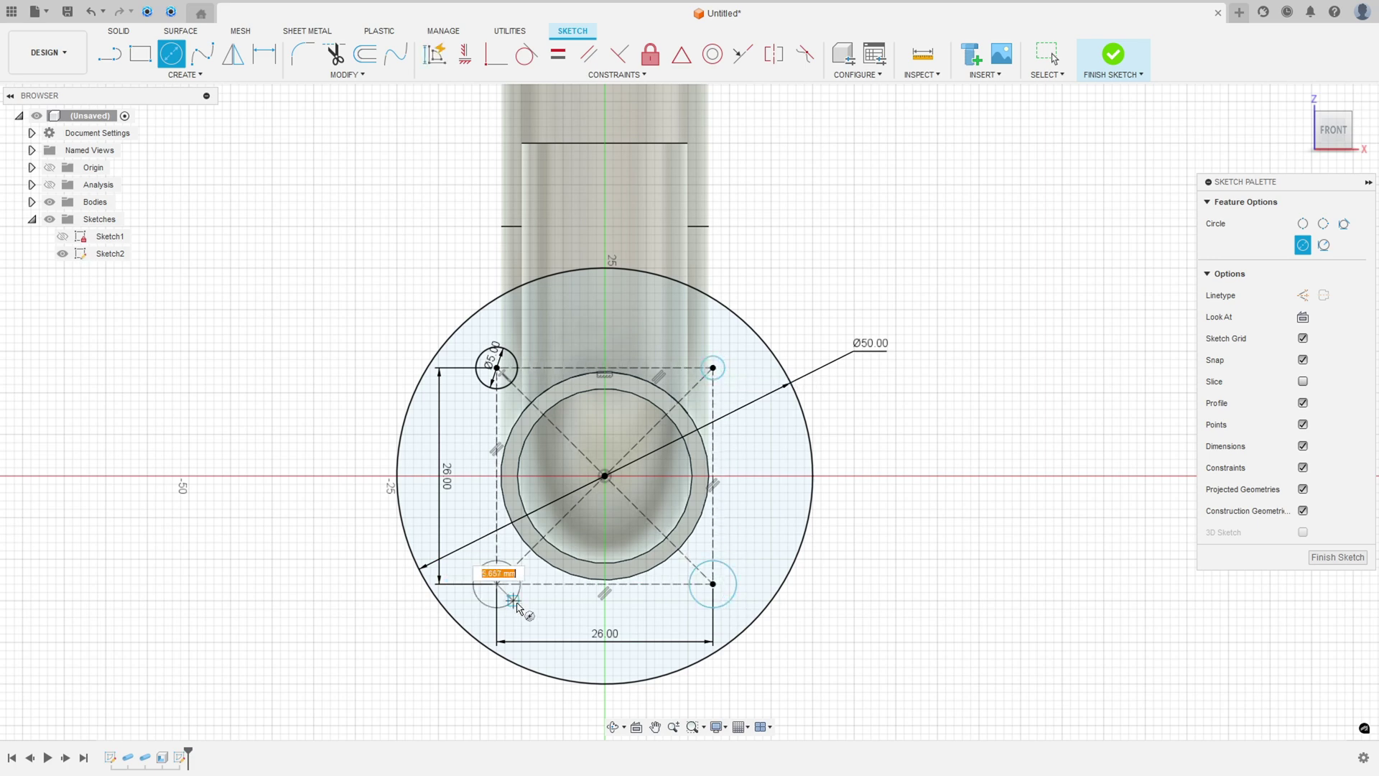
click(515, 601)
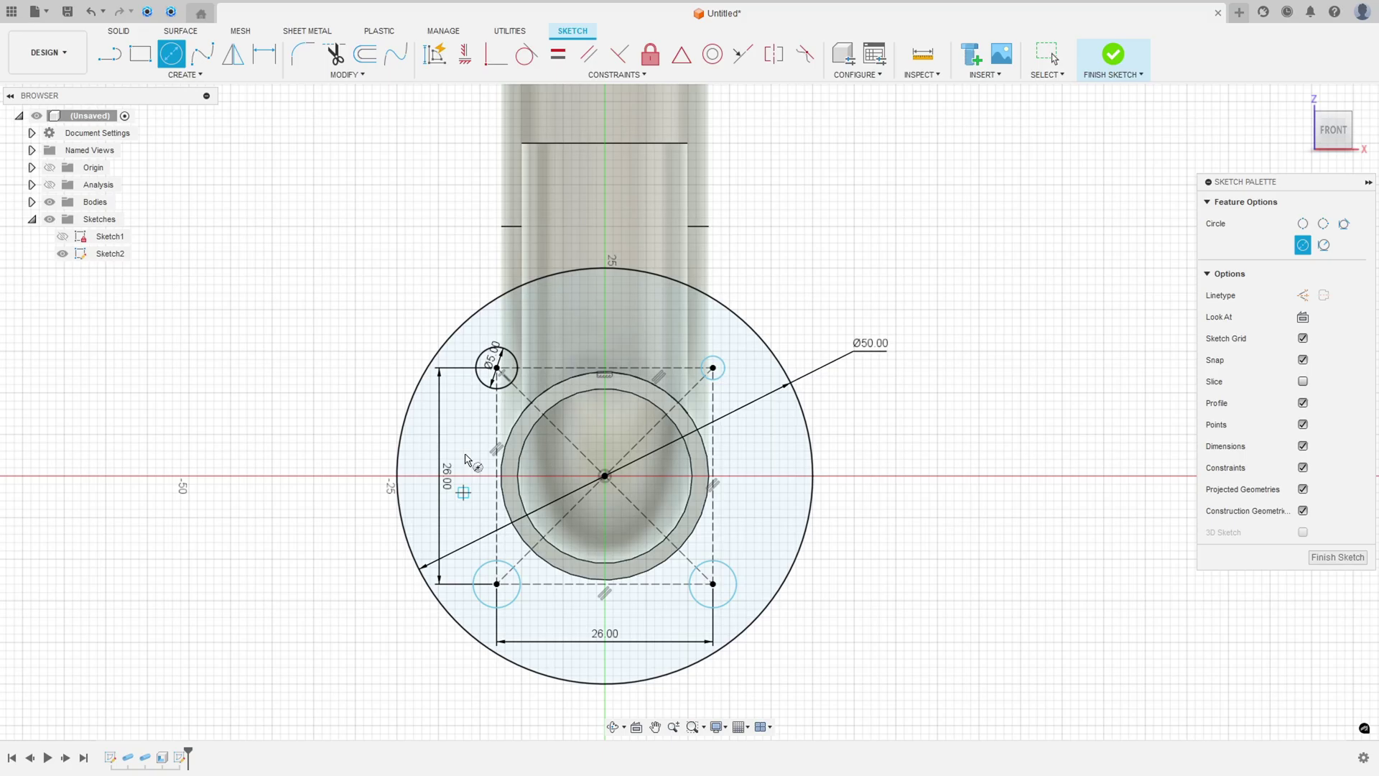
Make all four hole circles equal and move the Ø5.00 dimension outside the flange
click(559, 55)
click(514, 357)
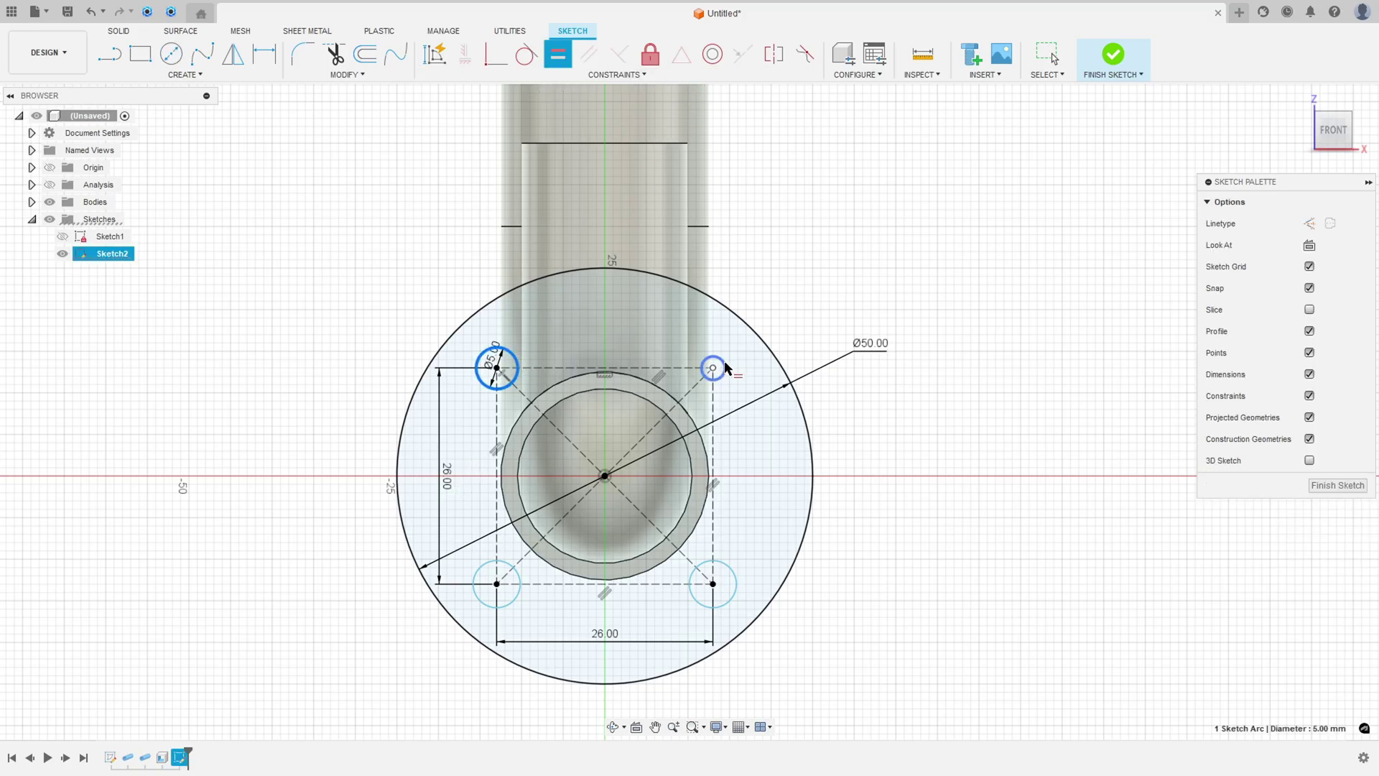
click(731, 358)
click(731, 358)
click(732, 575)
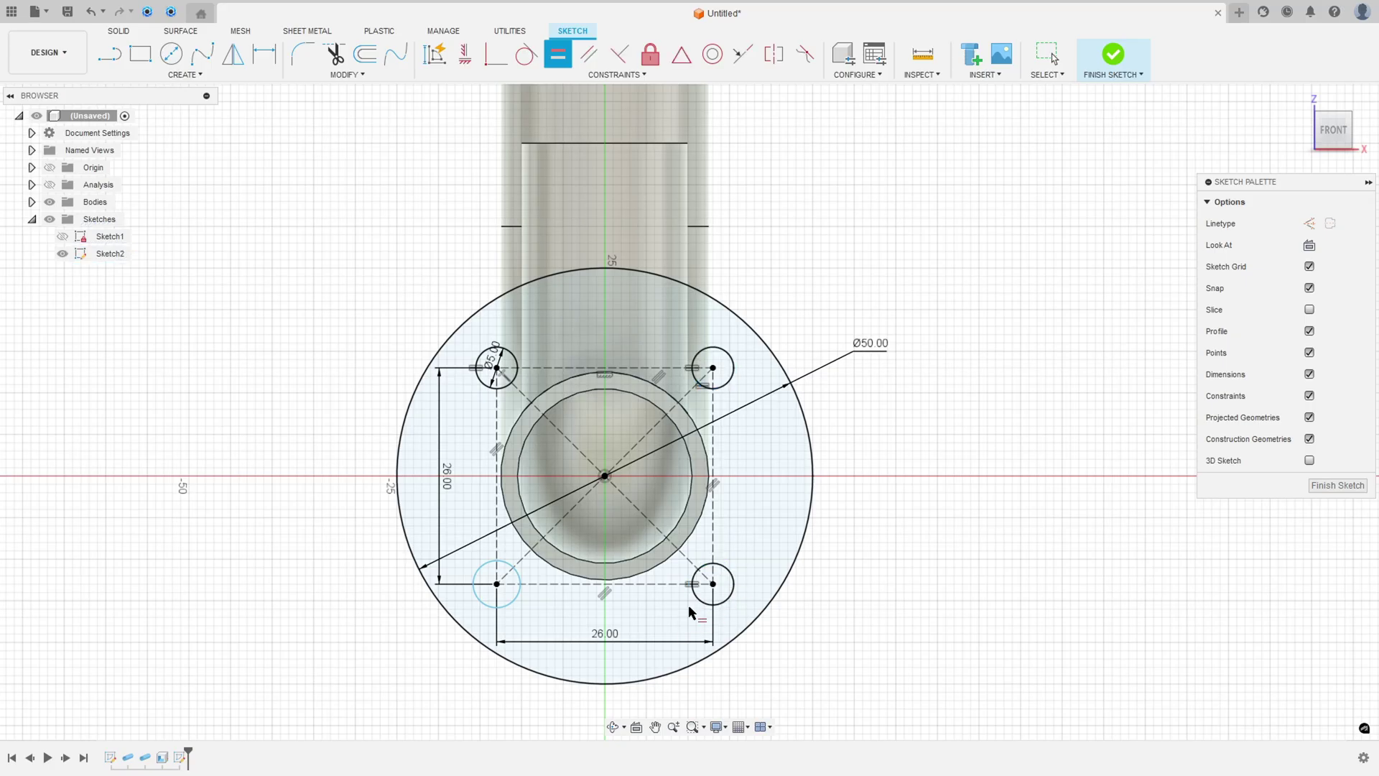
click(696, 601)
click(517, 600)
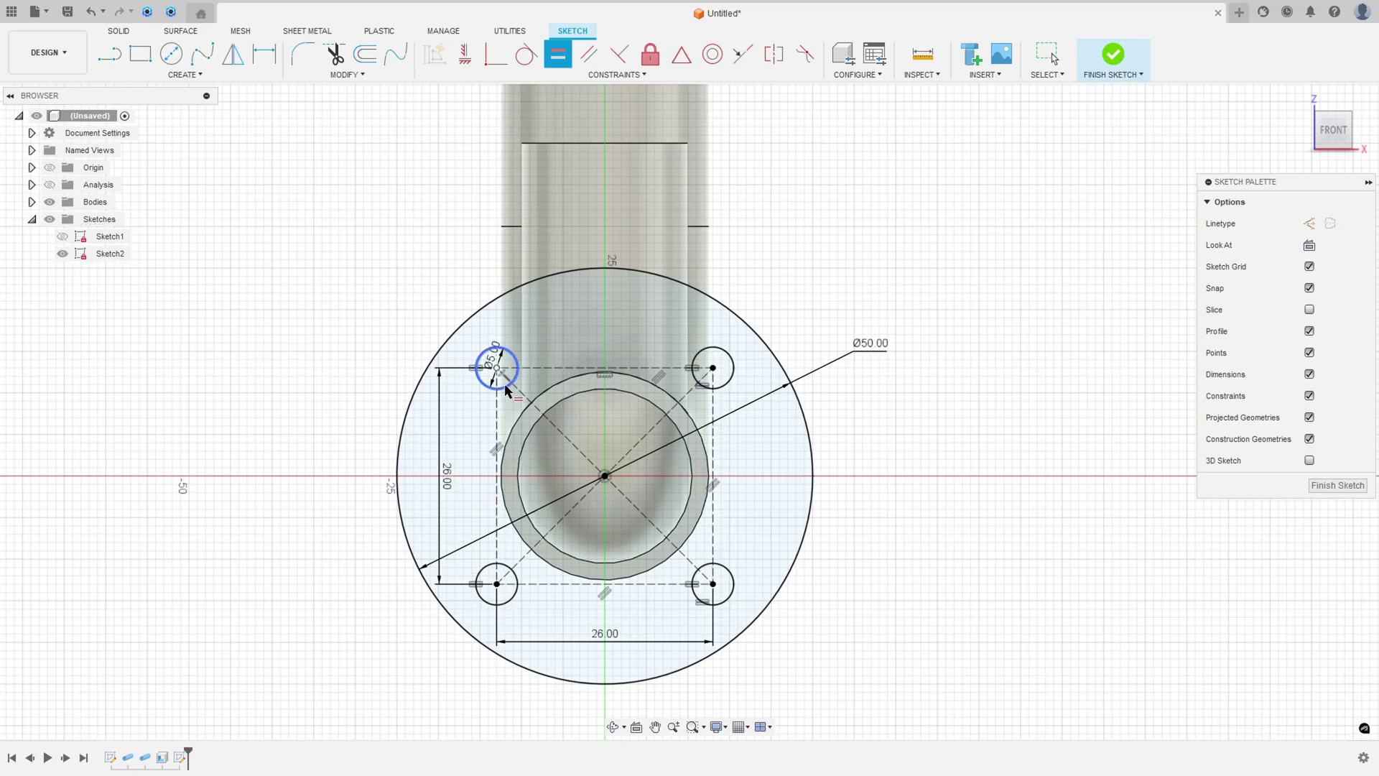
key(Escape)
drag(494, 361, 407, 302)
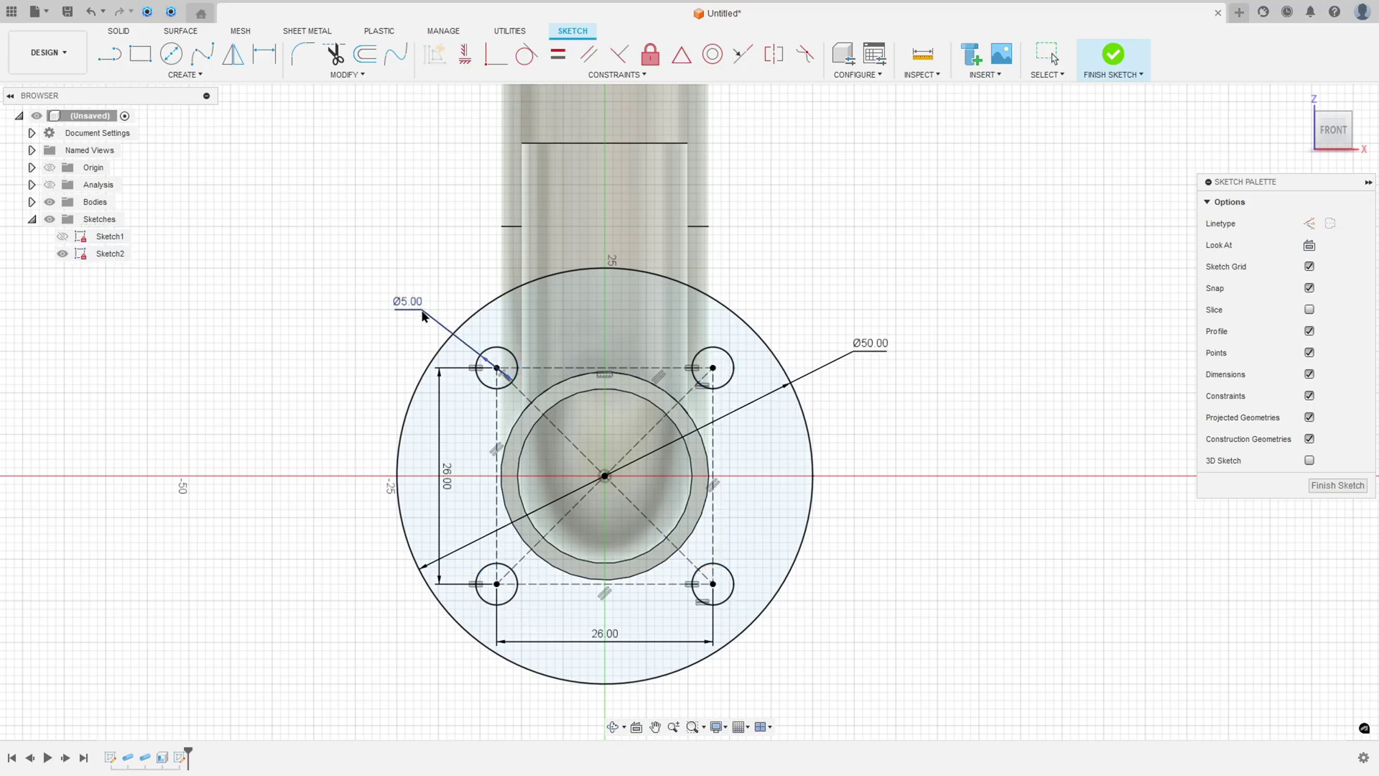
Finish the flange sketch
click(1099, 66)
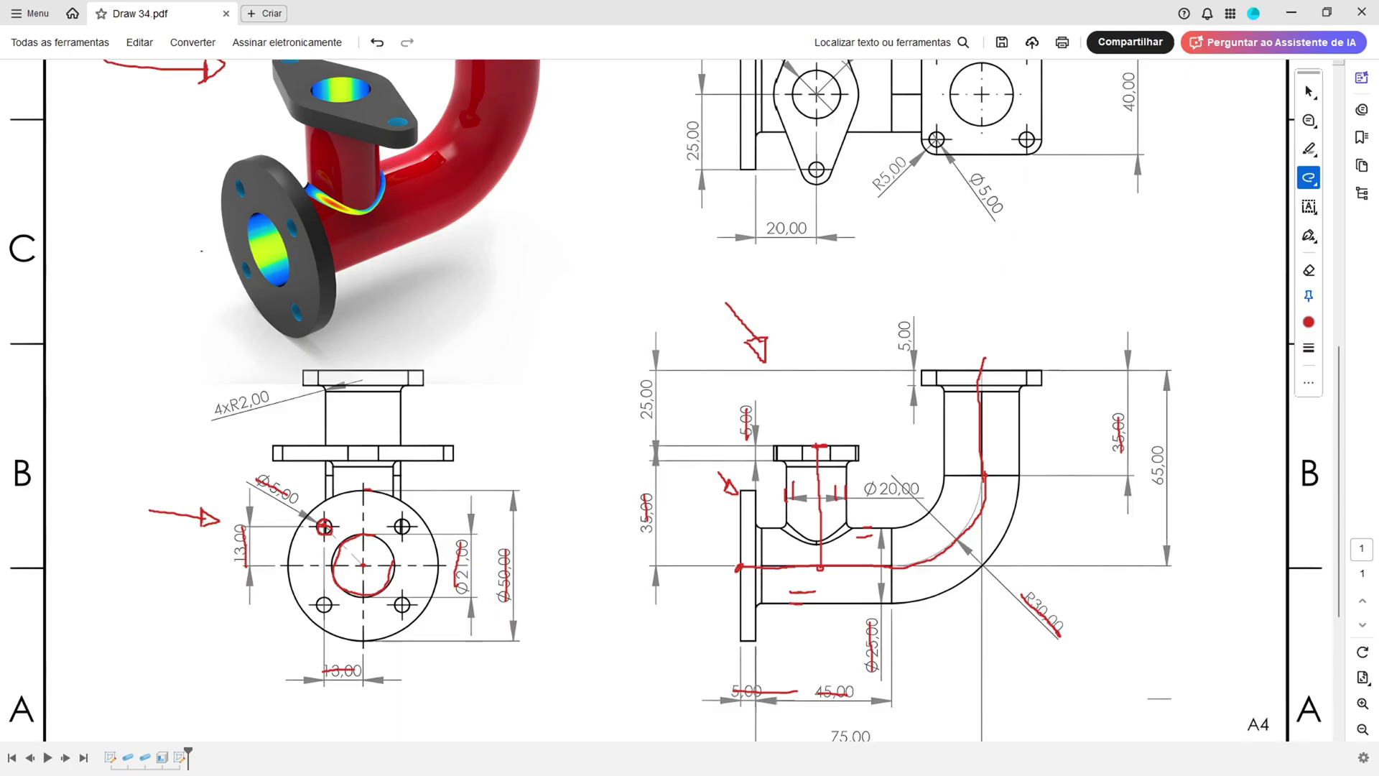
scroll(745, 622, down, 1)
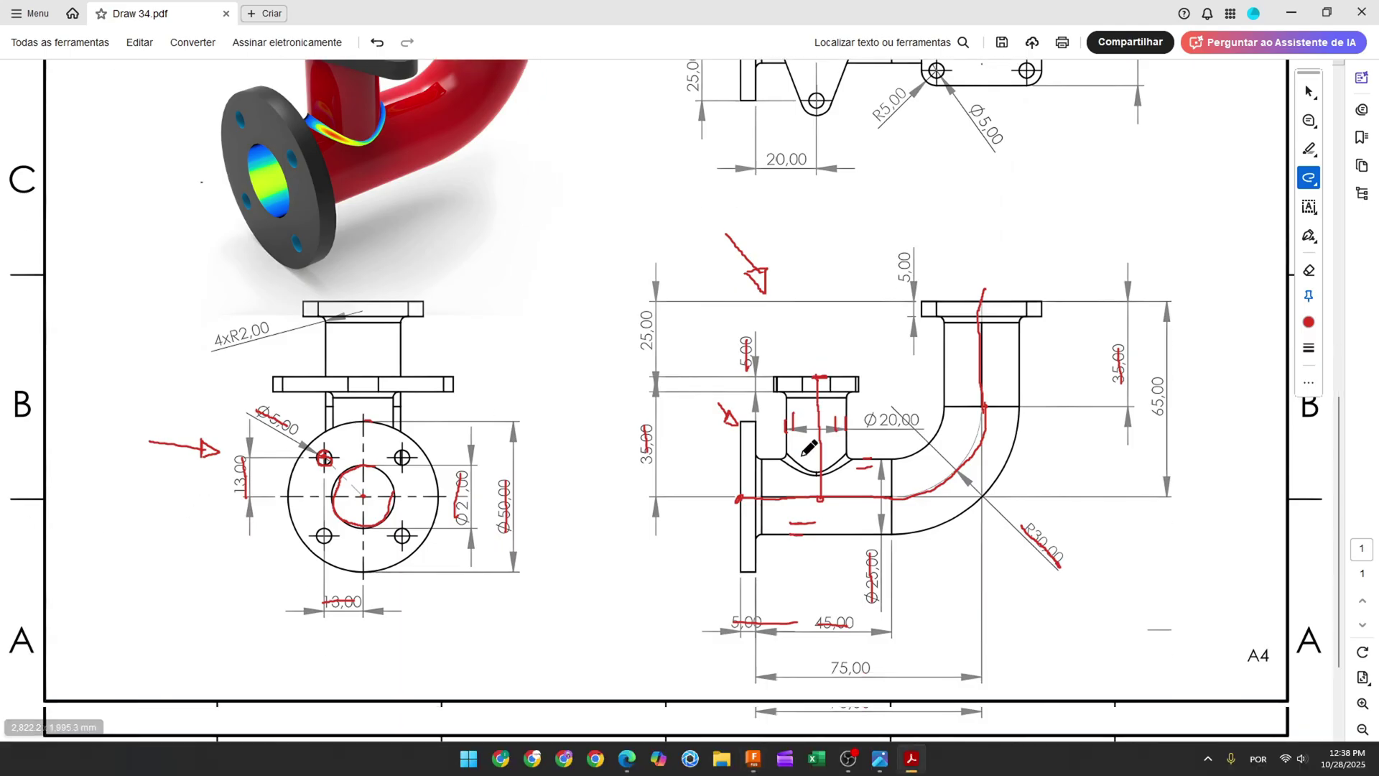
drag(733, 592, 766, 600)
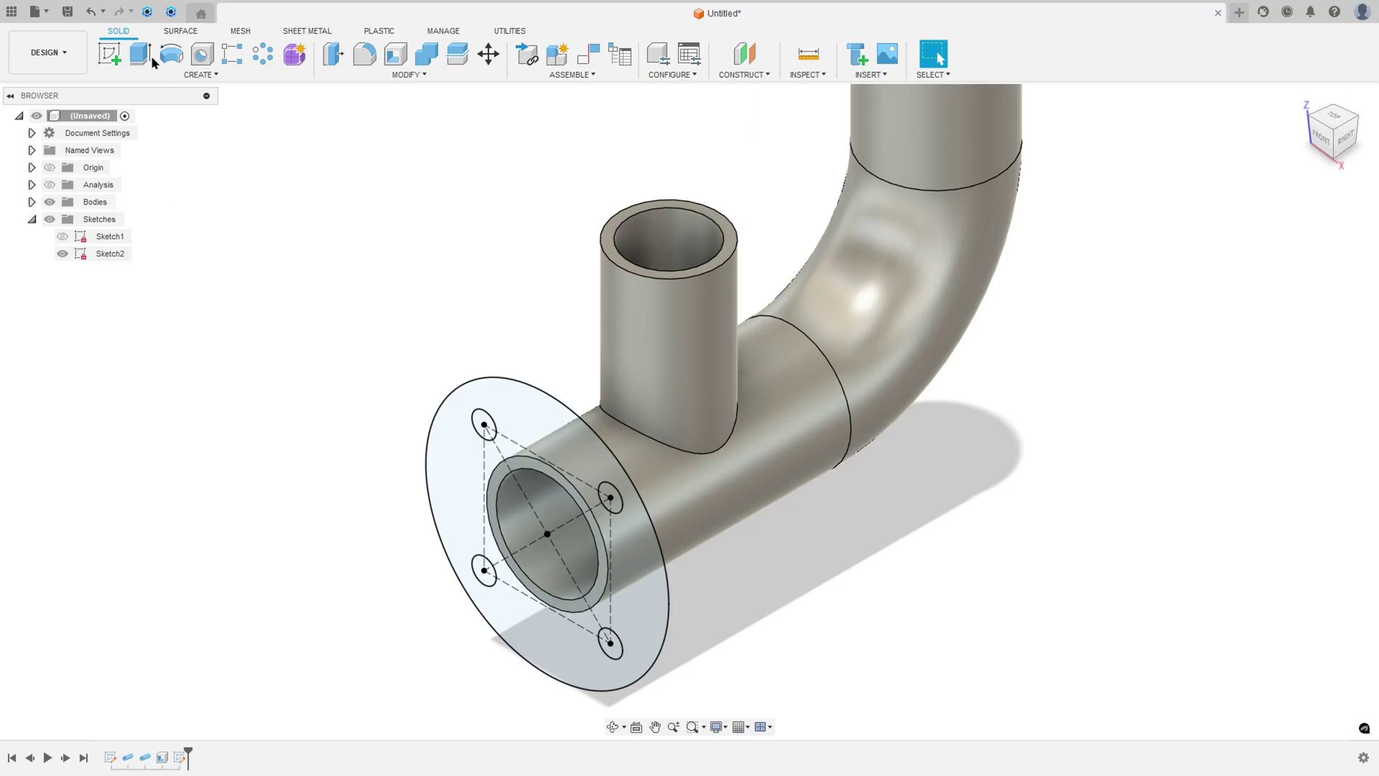
click(152, 60)
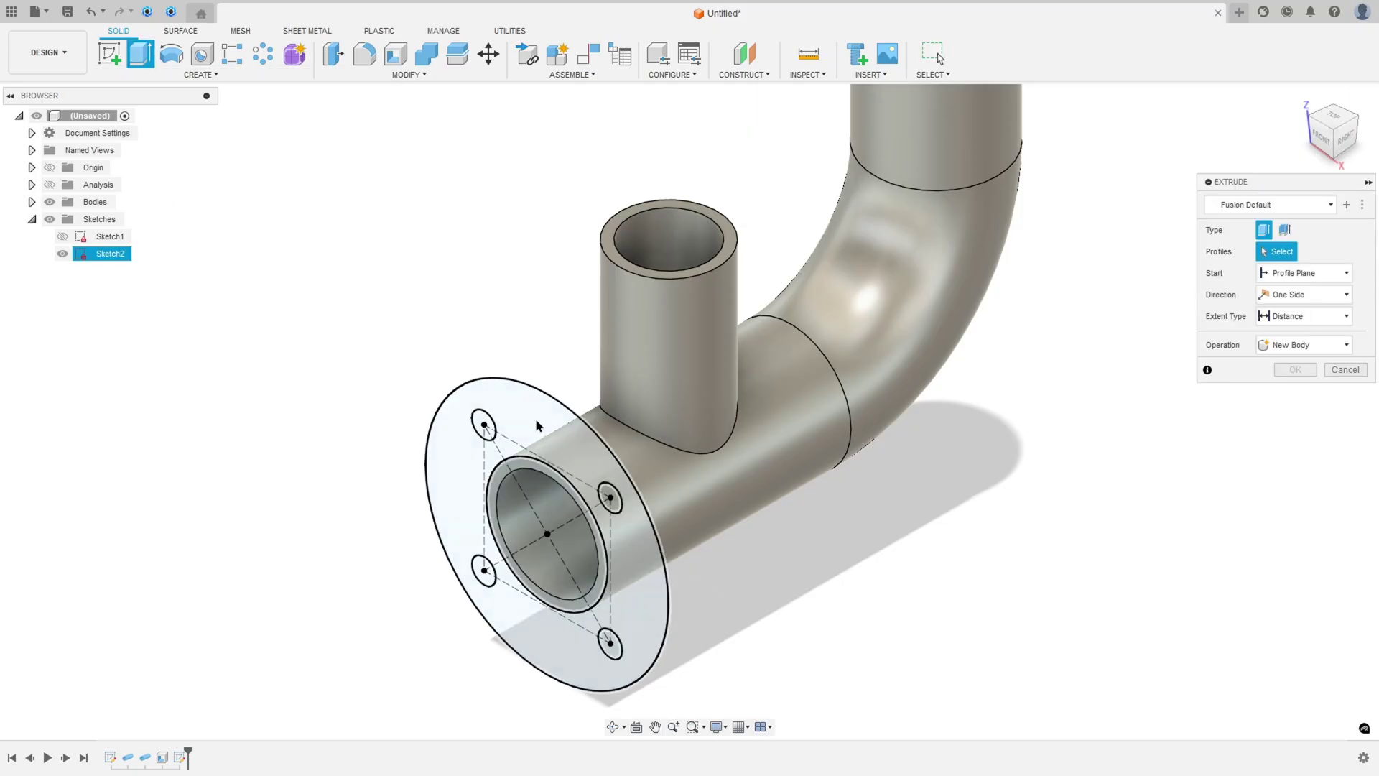
Extrude the round flange profile -5 mm and join it onto the pipe end
scroll(442, 538, up, 2)
scroll(441, 538, up, 2)
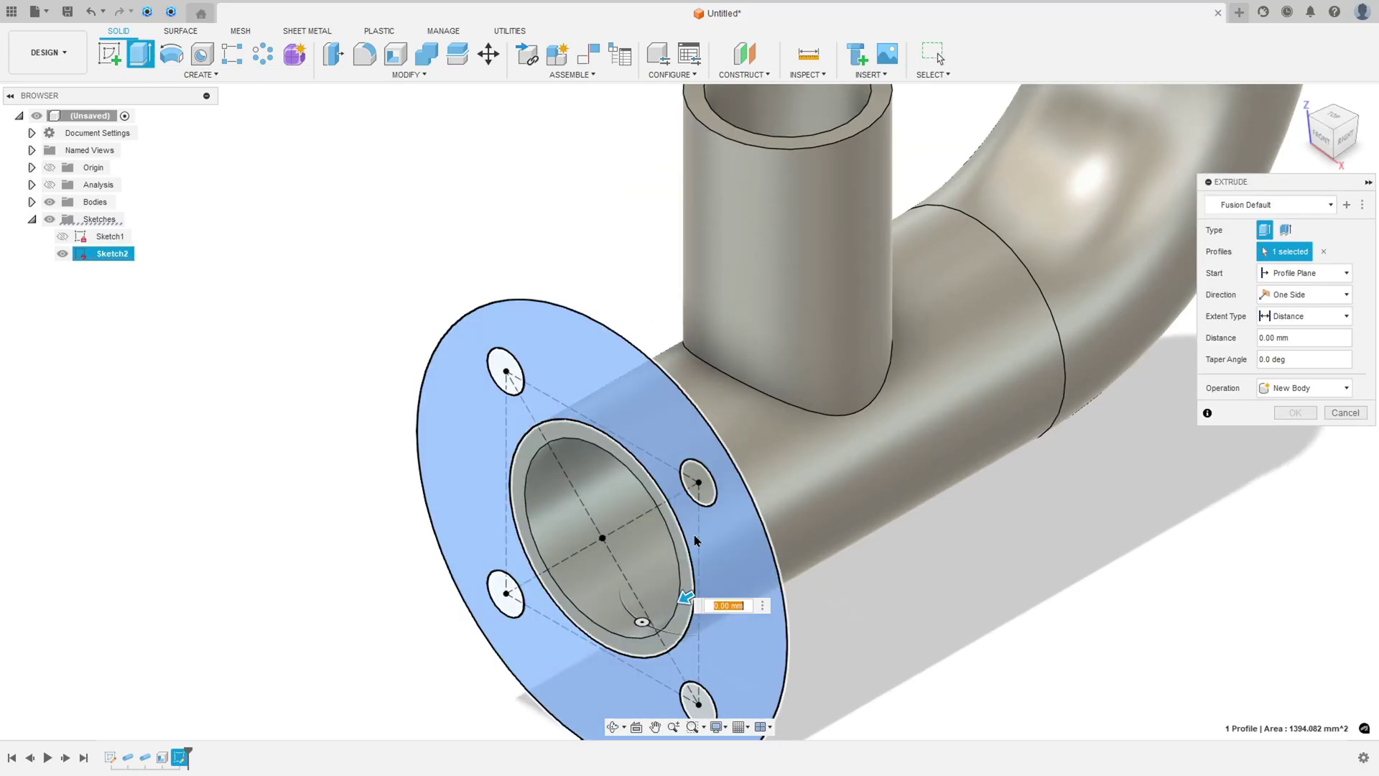
drag(684, 597, 714, 588)
text(-5)
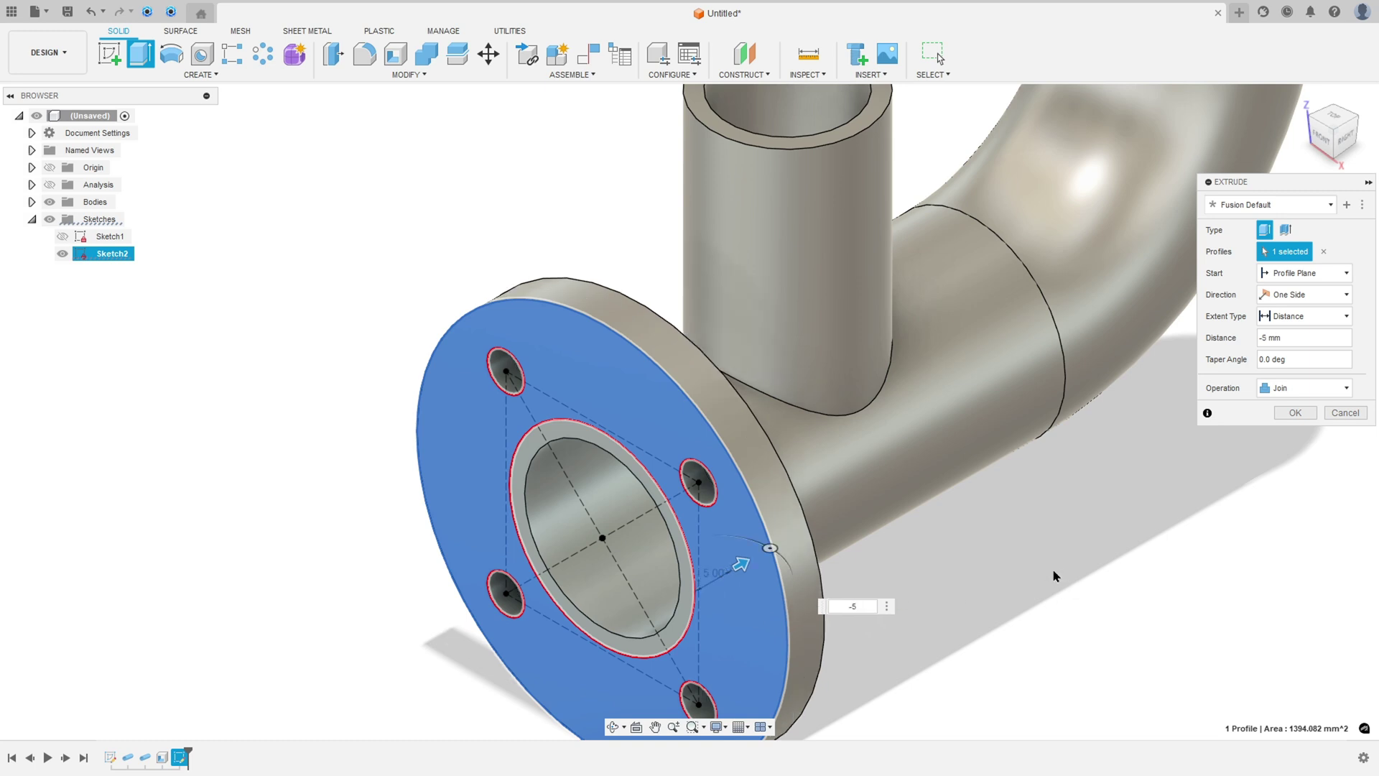
click(1295, 413)
scroll(1020, 507, down, 3)
middle_drag(1023, 494, 931, 493)
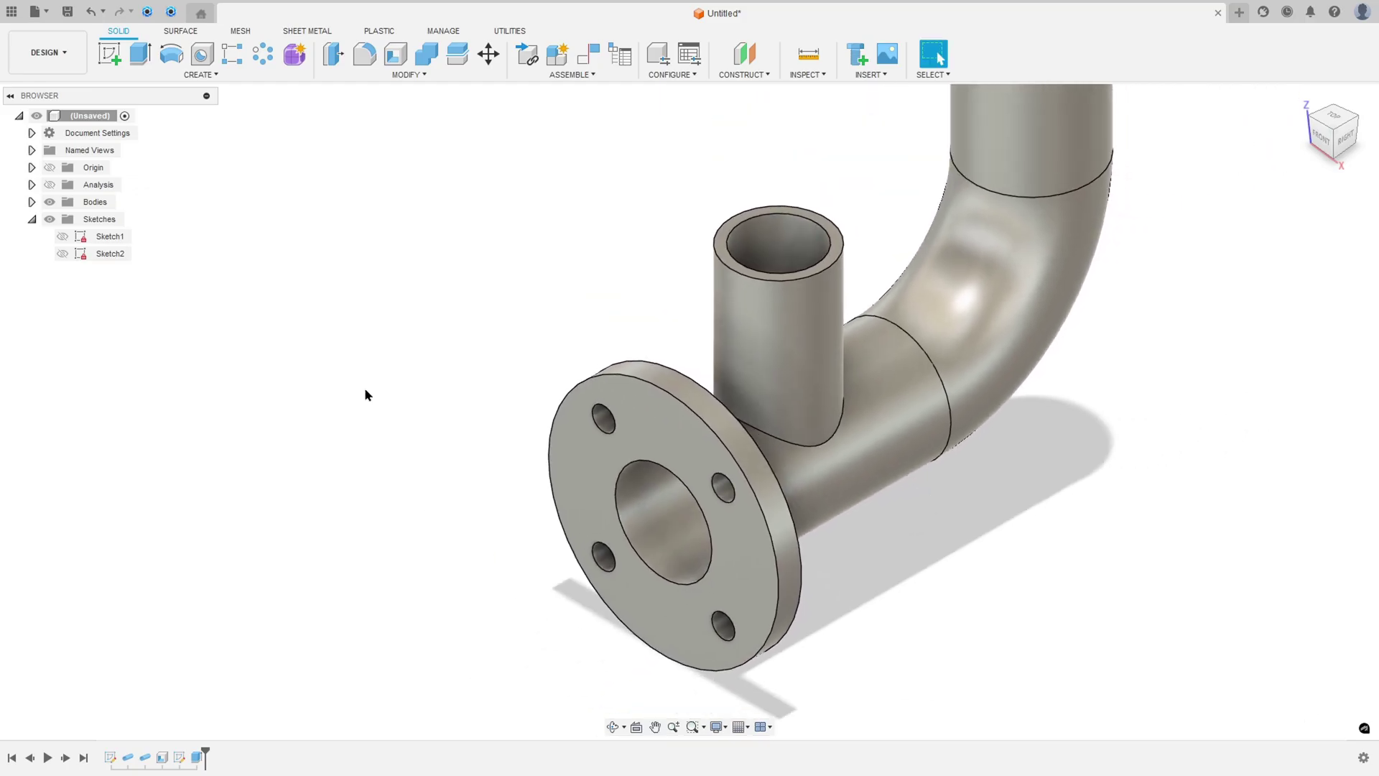
scroll(367, 395, down, 3)
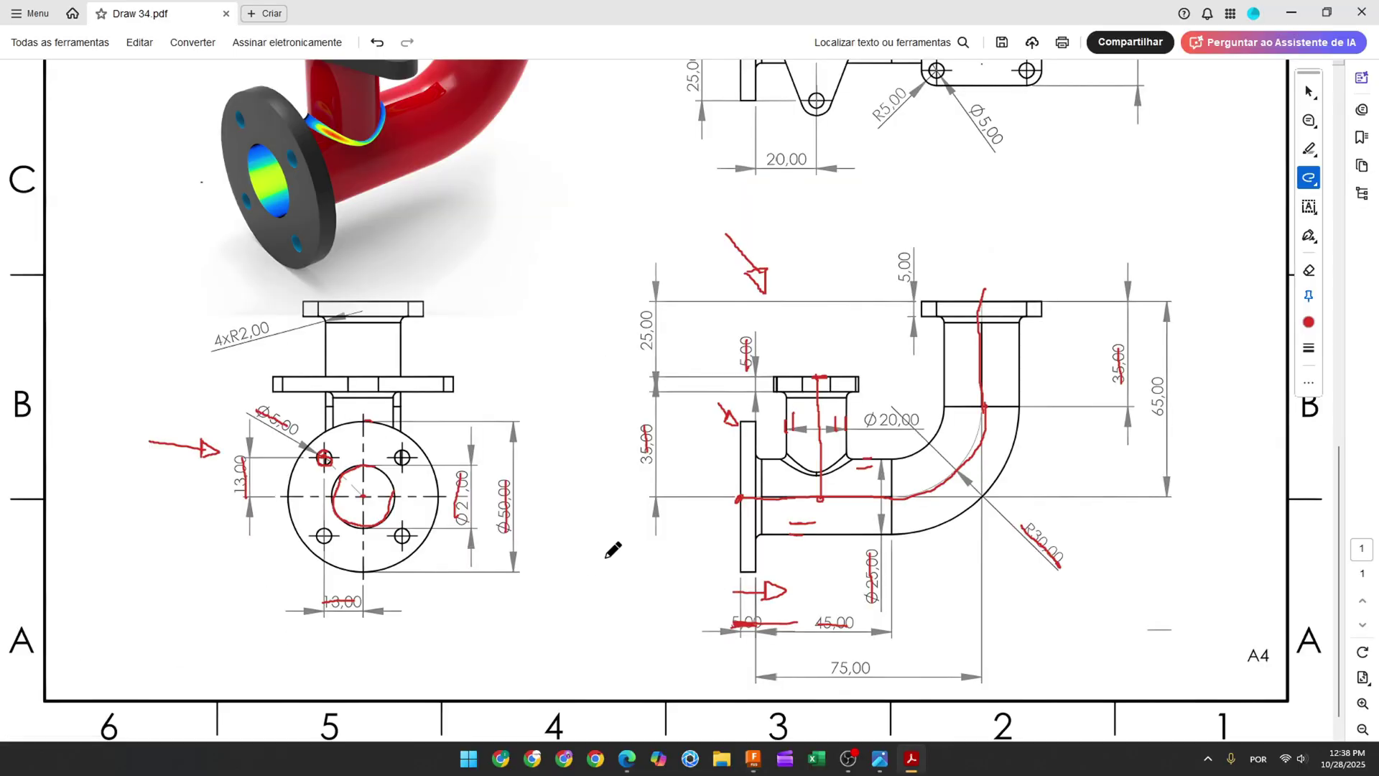
Circle the upper flange's 5,00 dimension in red on the drawing
scroll(873, 467, up, 3)
mouse_move(881, 357)
mouse_down()
mouse_move(885, 429)
mouse_move(1108, 452)
mouse_move(1091, 380)
mouse_move(988, 355)
mouse_move(871, 361)
mouse_up()
scroll(952, 425, up, 2)
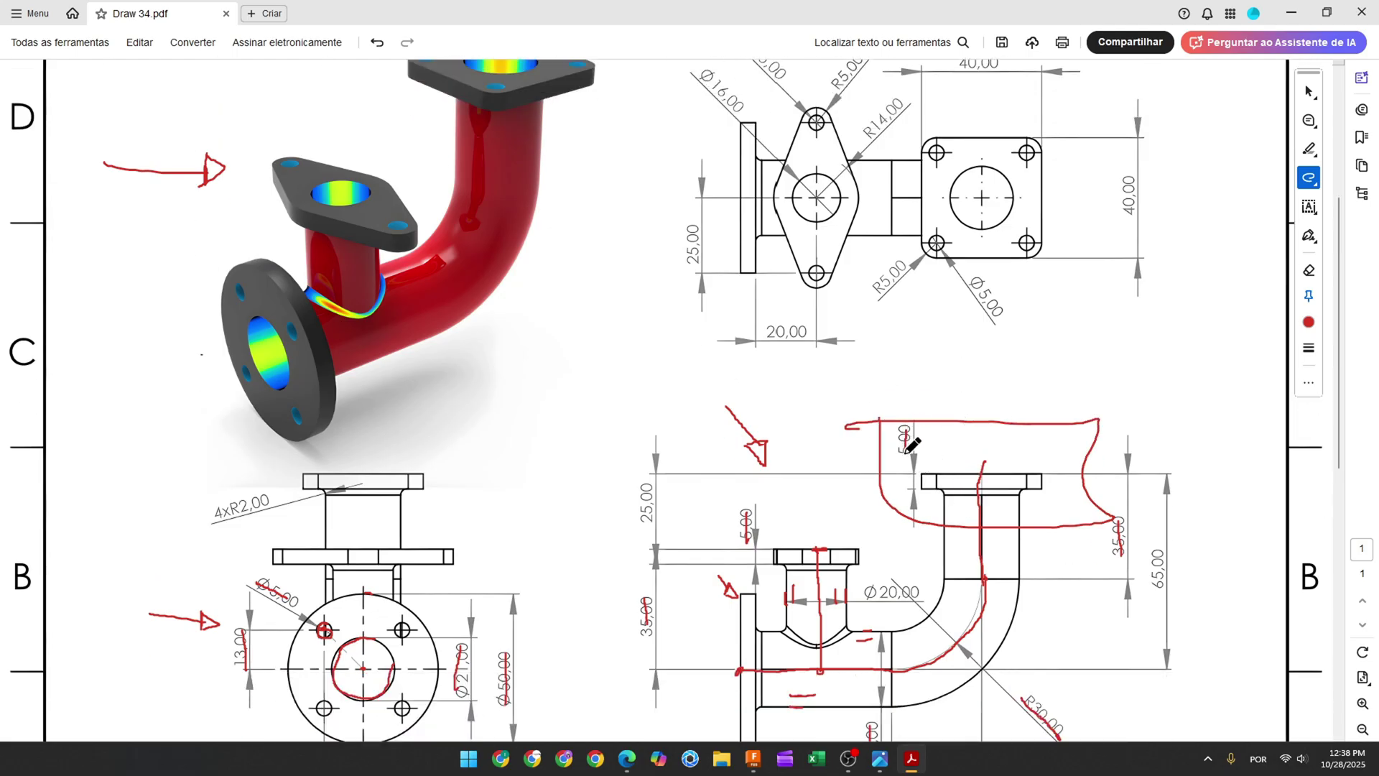
scroll(1018, 480, up, 2)
ctrl+scroll(1047, 310, up, 2)
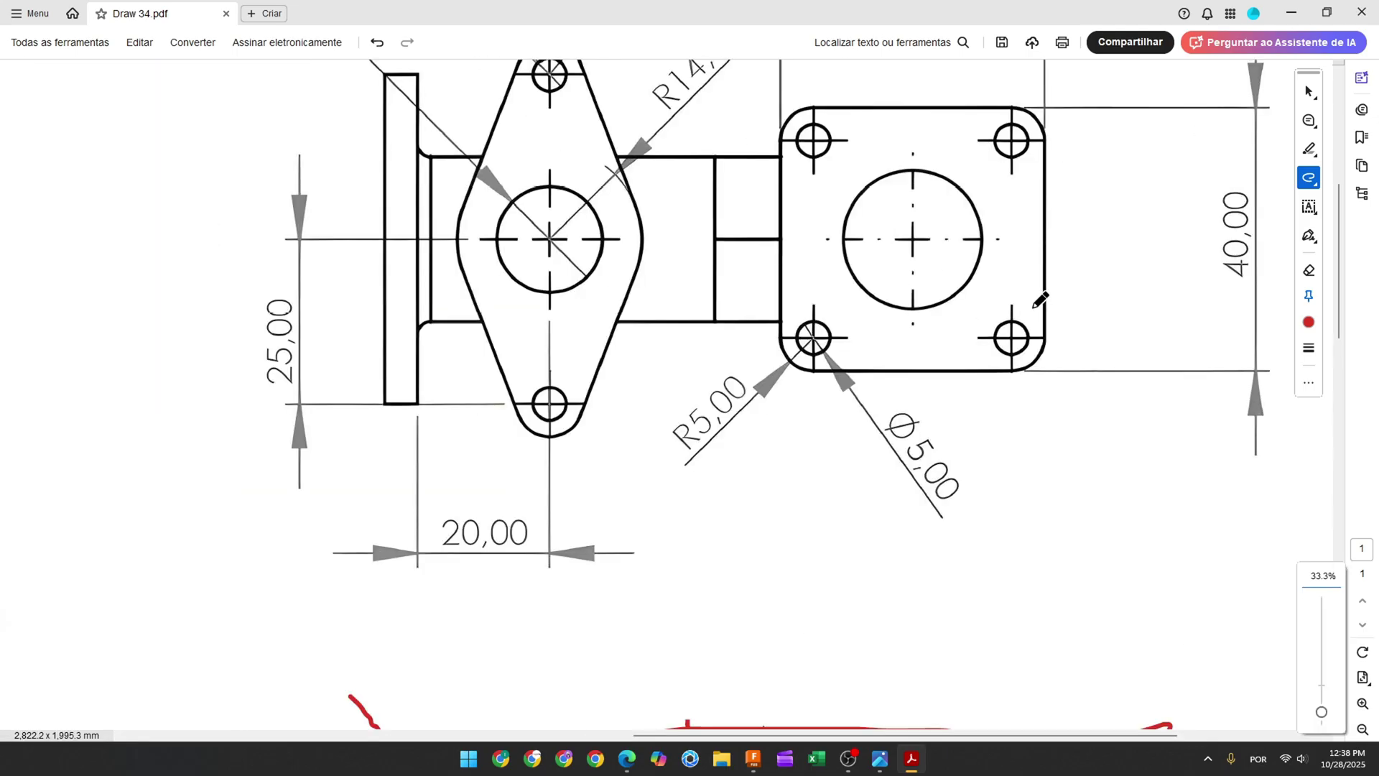
scroll(1048, 311, up, 1)
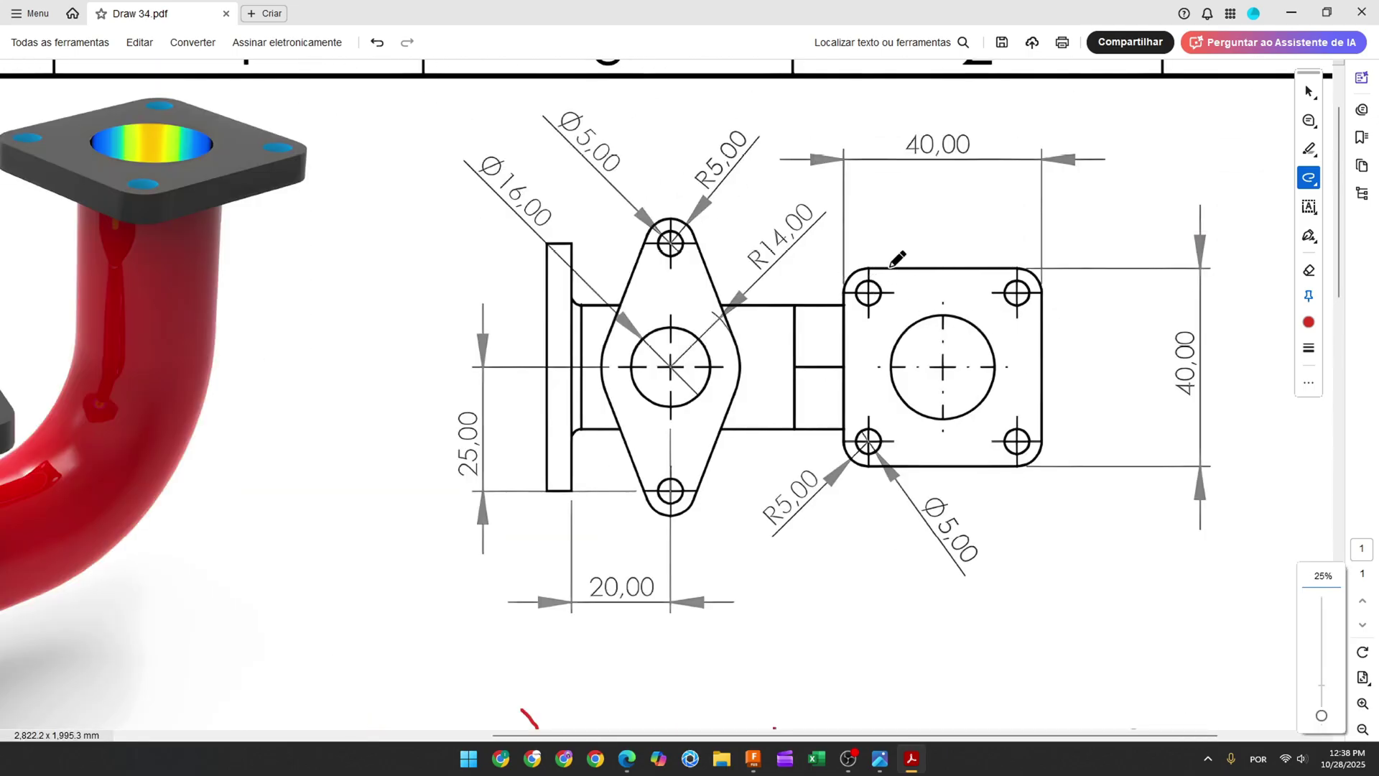
Strike both 40,00 dimensions and Ø5,00, trace the R5,00 corner, circle the lower-left hole
drag(905, 144, 991, 141)
drag(1189, 328, 1192, 397)
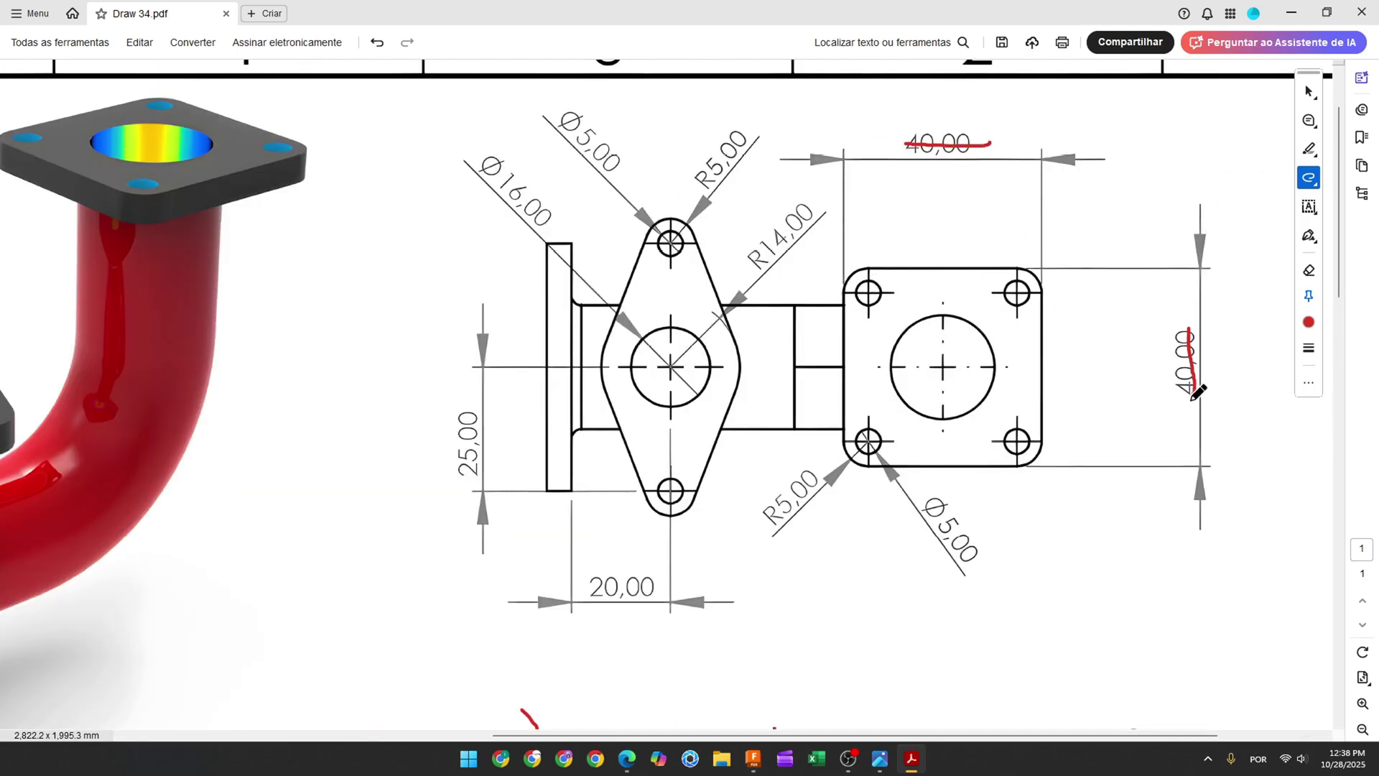
mouse_move(844, 446)
mouse_down()
mouse_move(789, 504)
mouse_move(814, 474)
mouse_up()
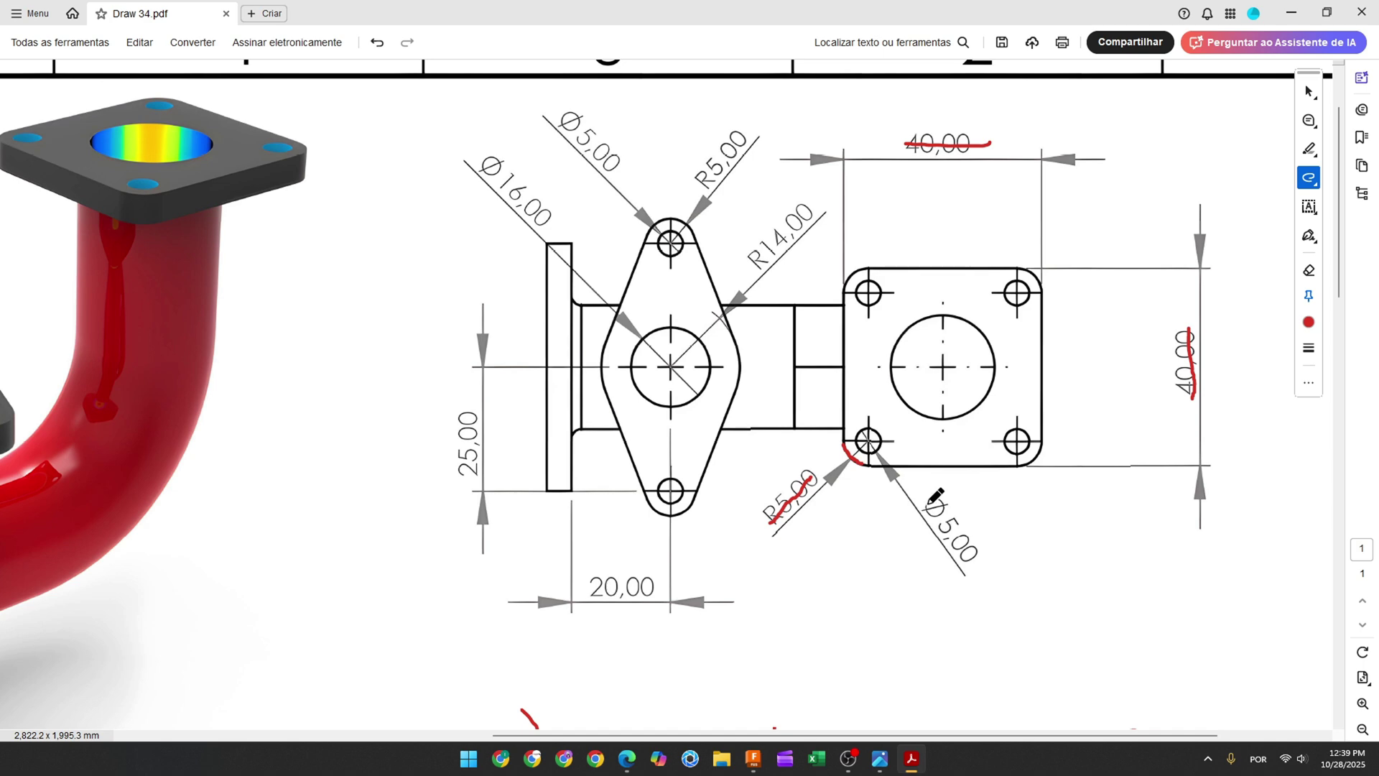
drag(865, 428, 865, 462)
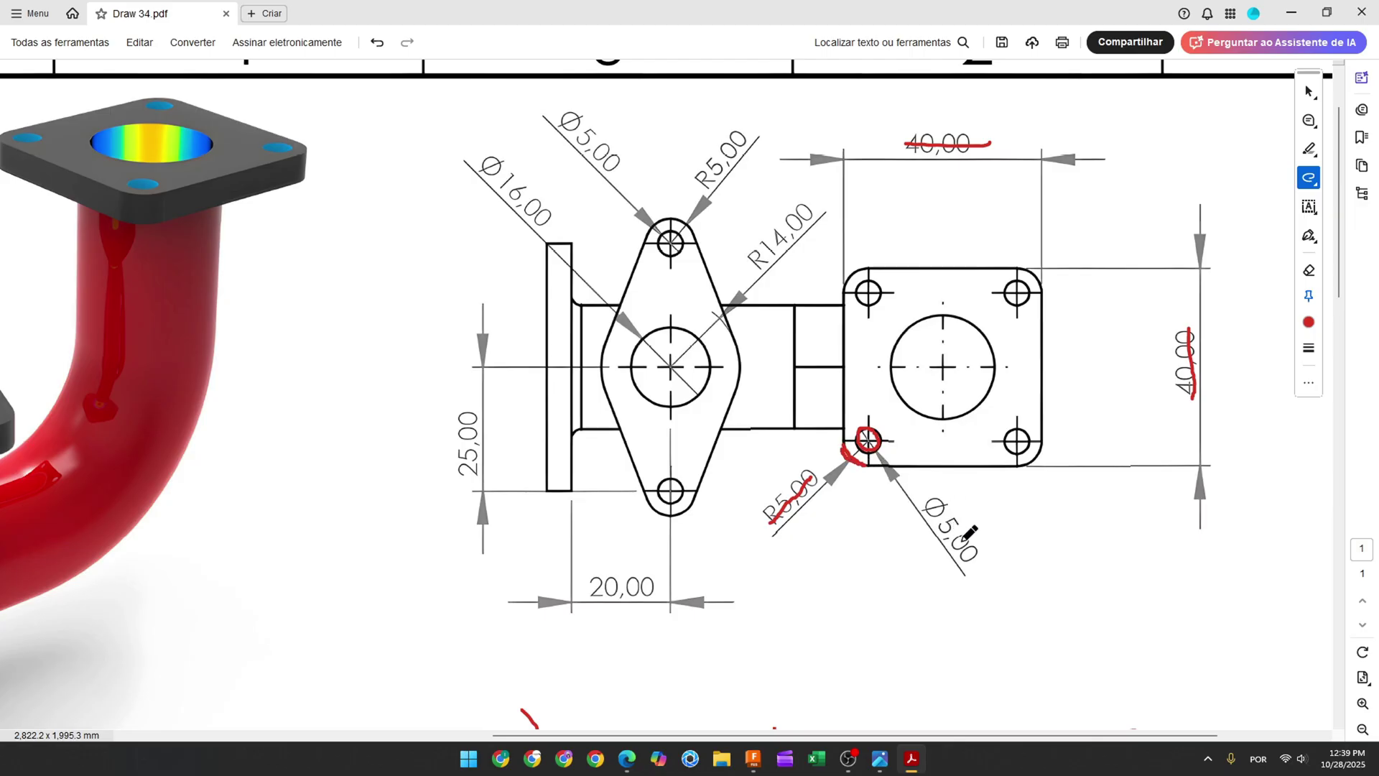
drag(924, 497, 967, 549)
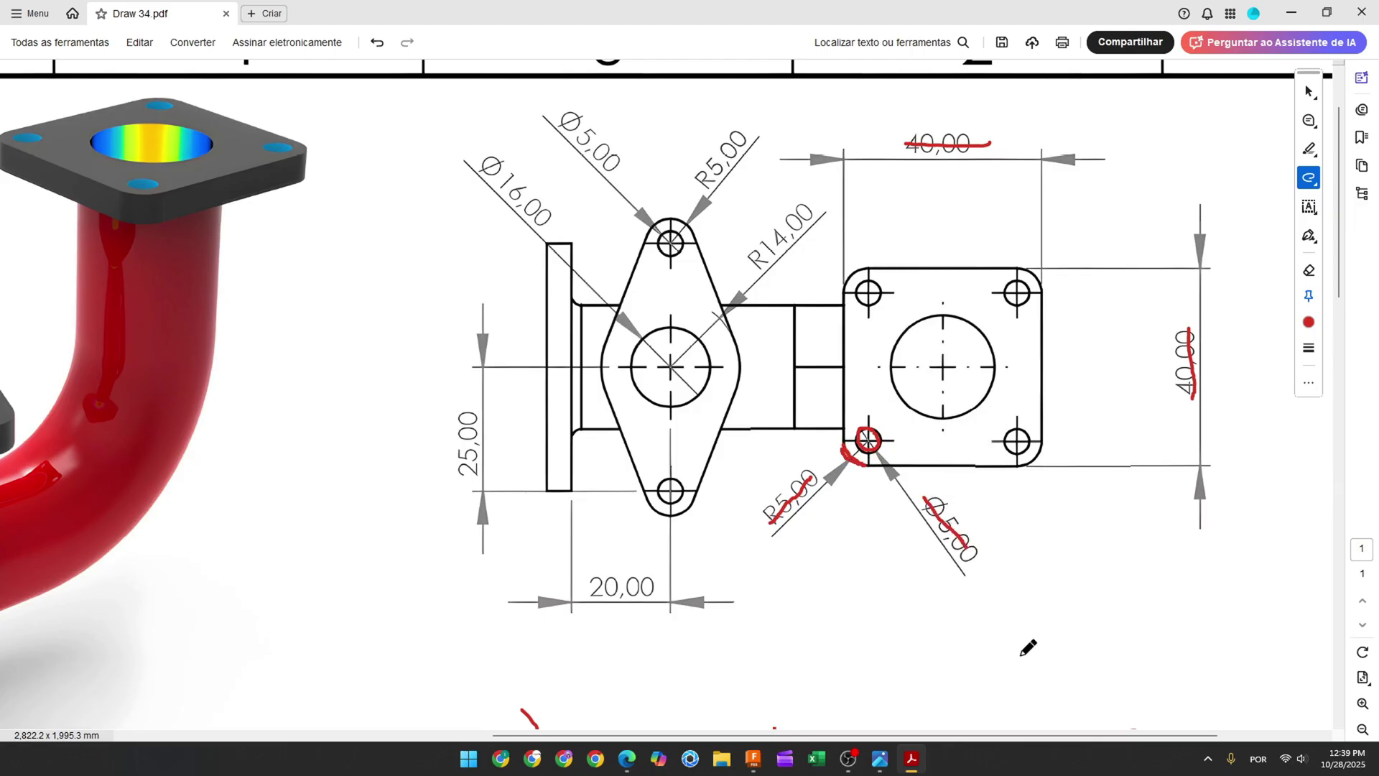
Back in Fusion, start a new sketch on the pipe's top ring face
click(754, 750)
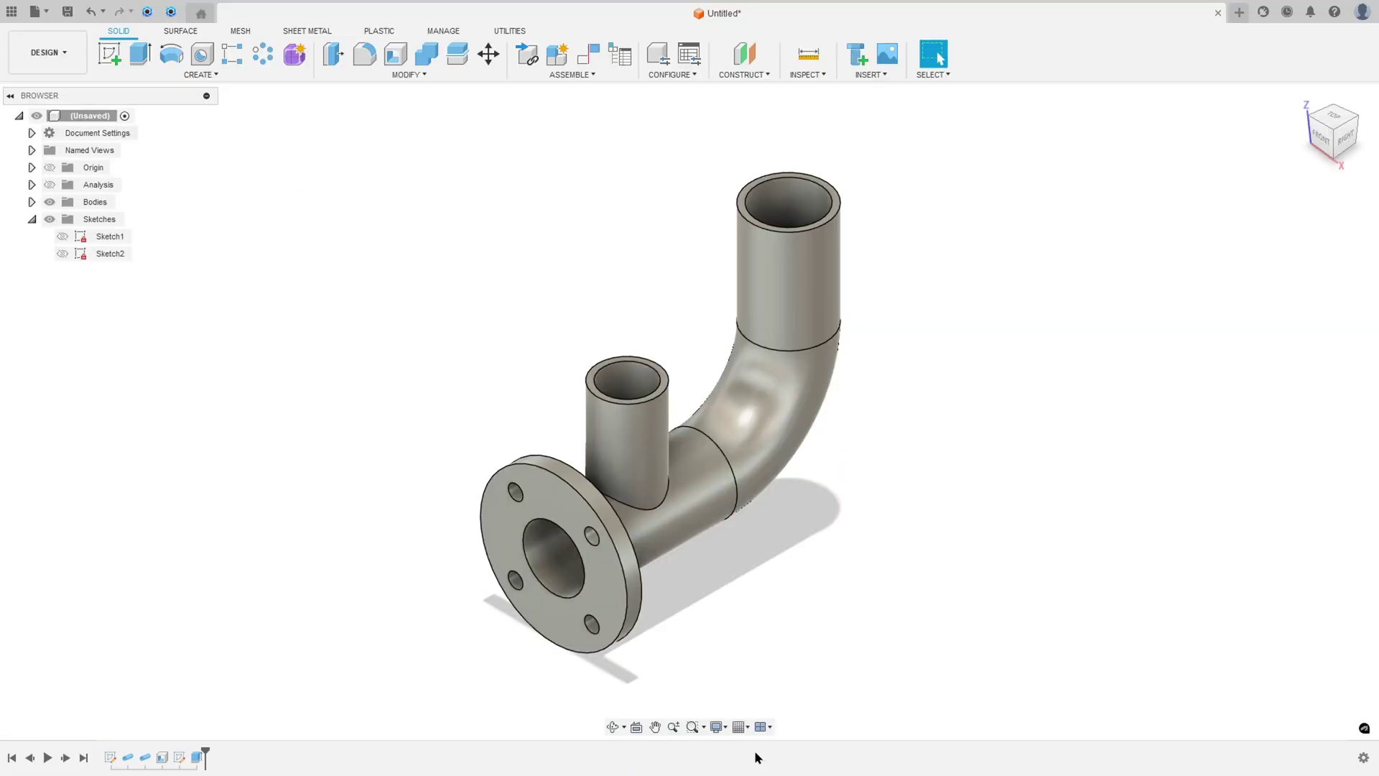
click(130, 65)
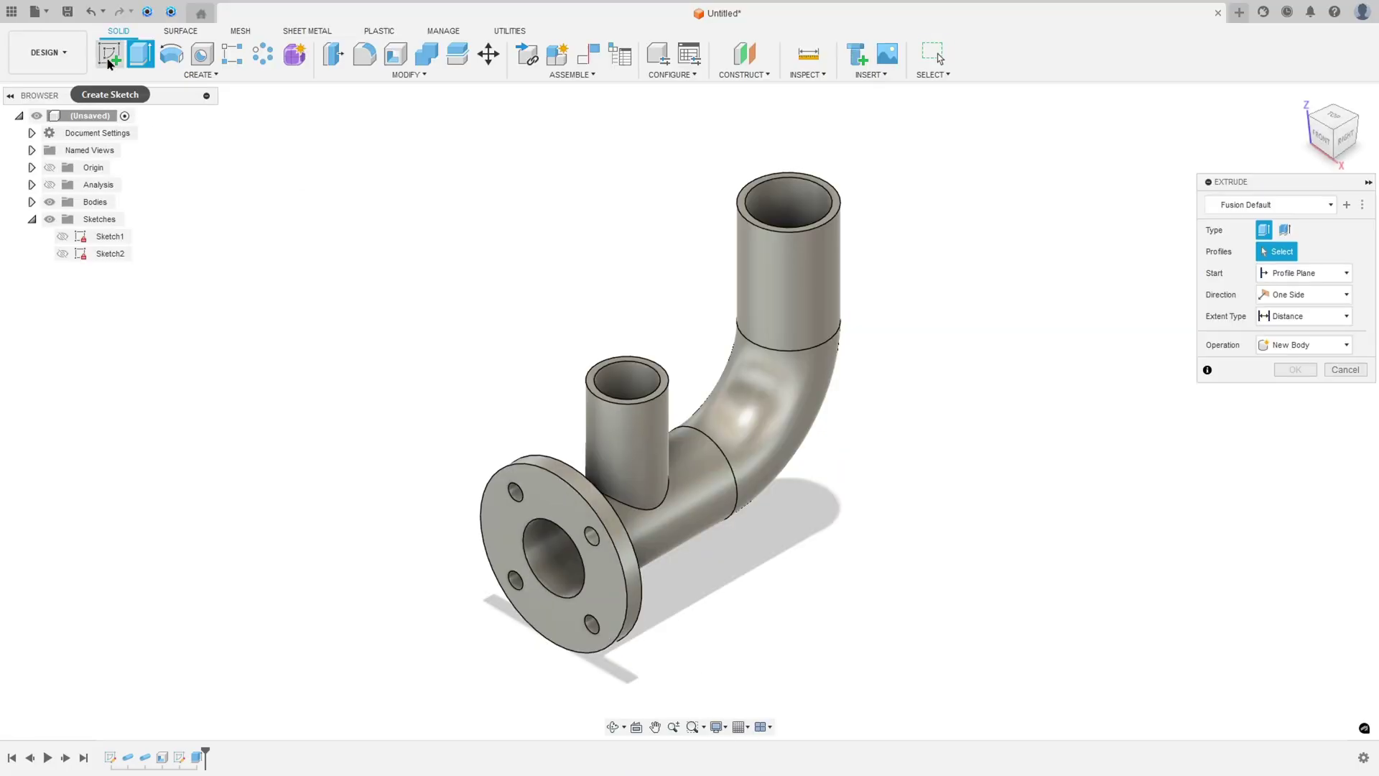
click(109, 53)
click(560, 532)
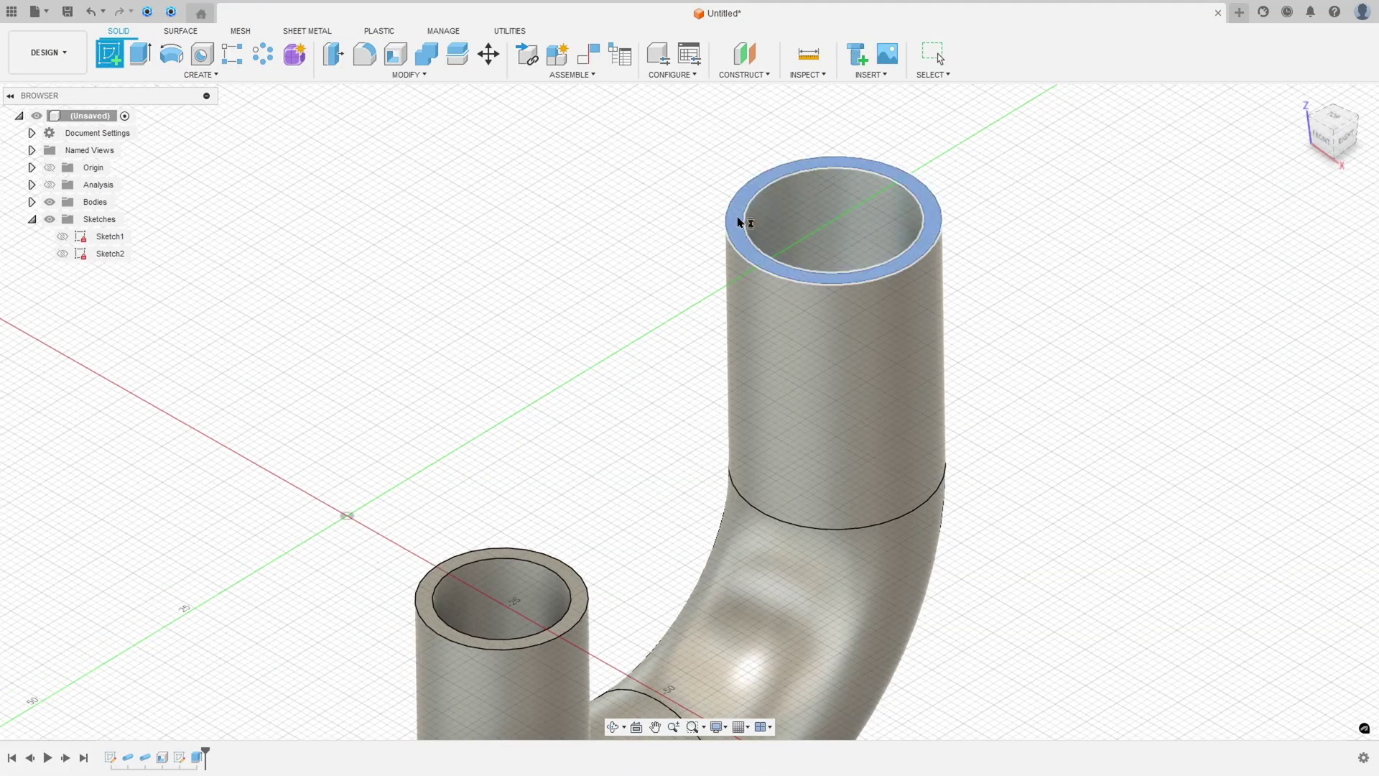
click(737, 214)
mouse_move(736, 209)
middle_down()
mouse_move(714, 518)
mouse_move(693, 587)
middle_up()
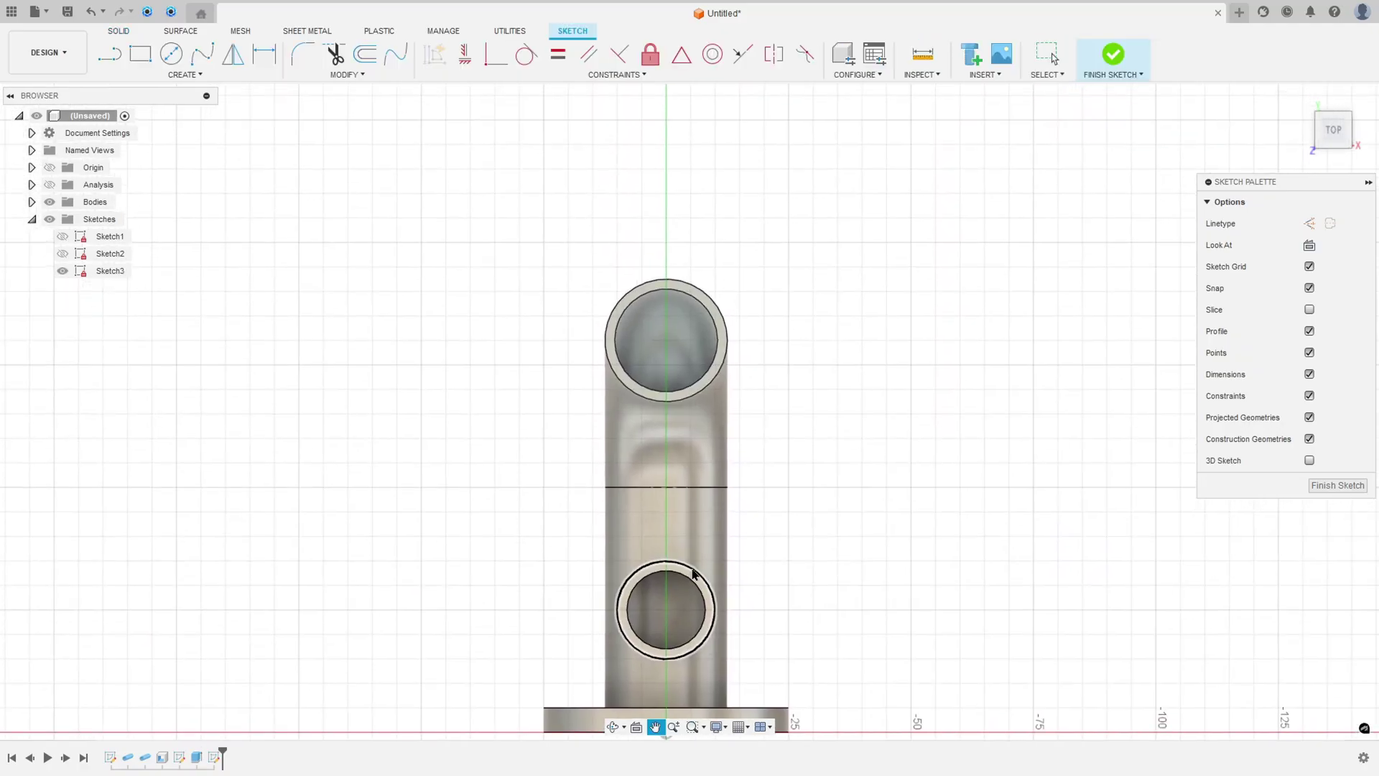
scroll(683, 356, up, 3)
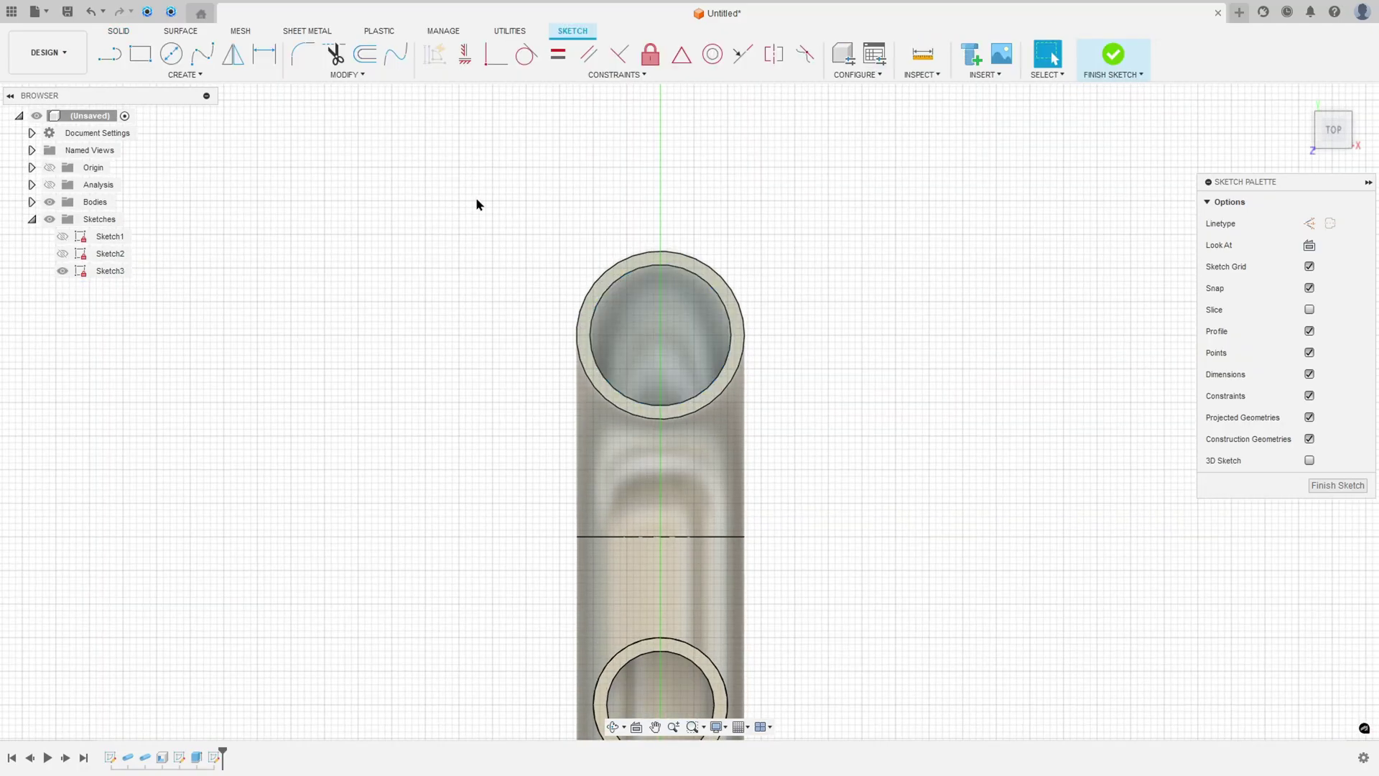
Project the top ring's outer 25 mm edge into the sketch
click(184, 75)
mouse_move(175, 295)
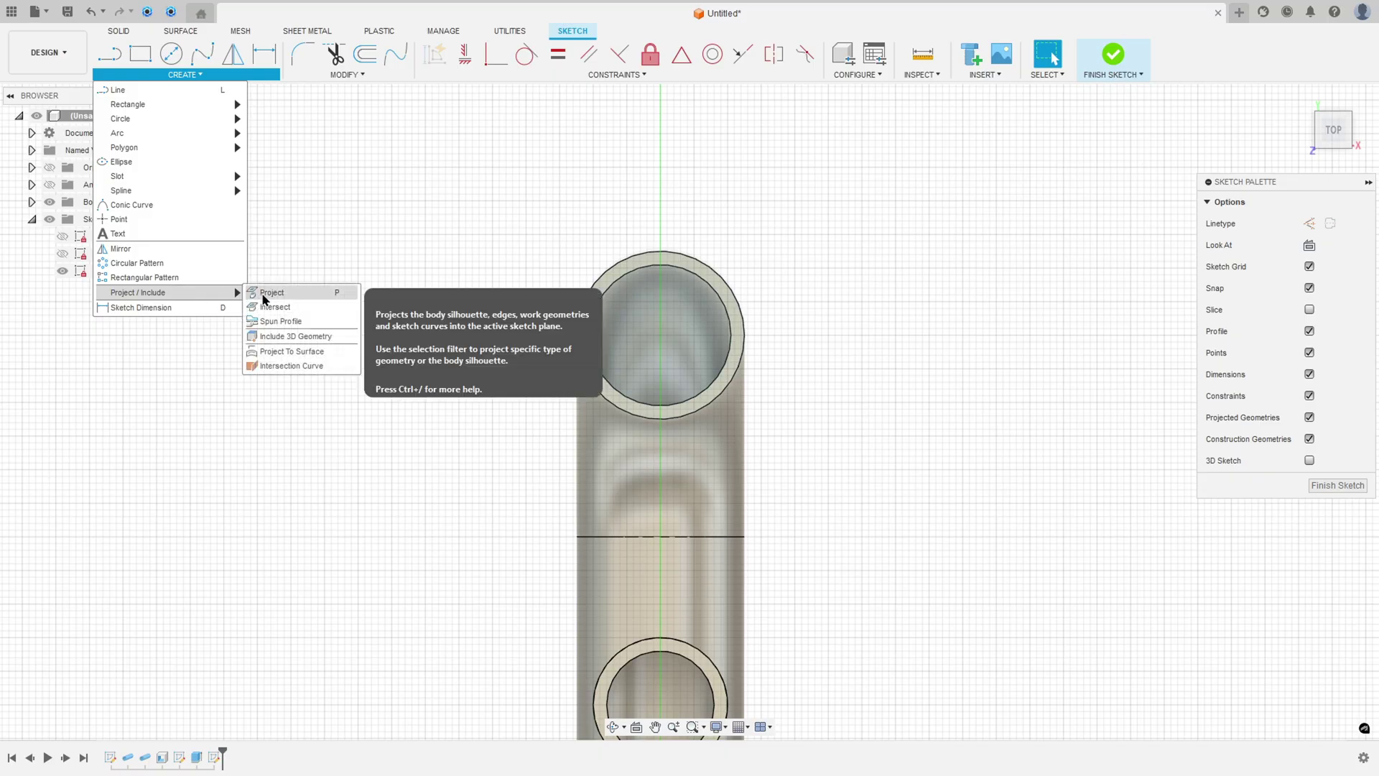
click(265, 295)
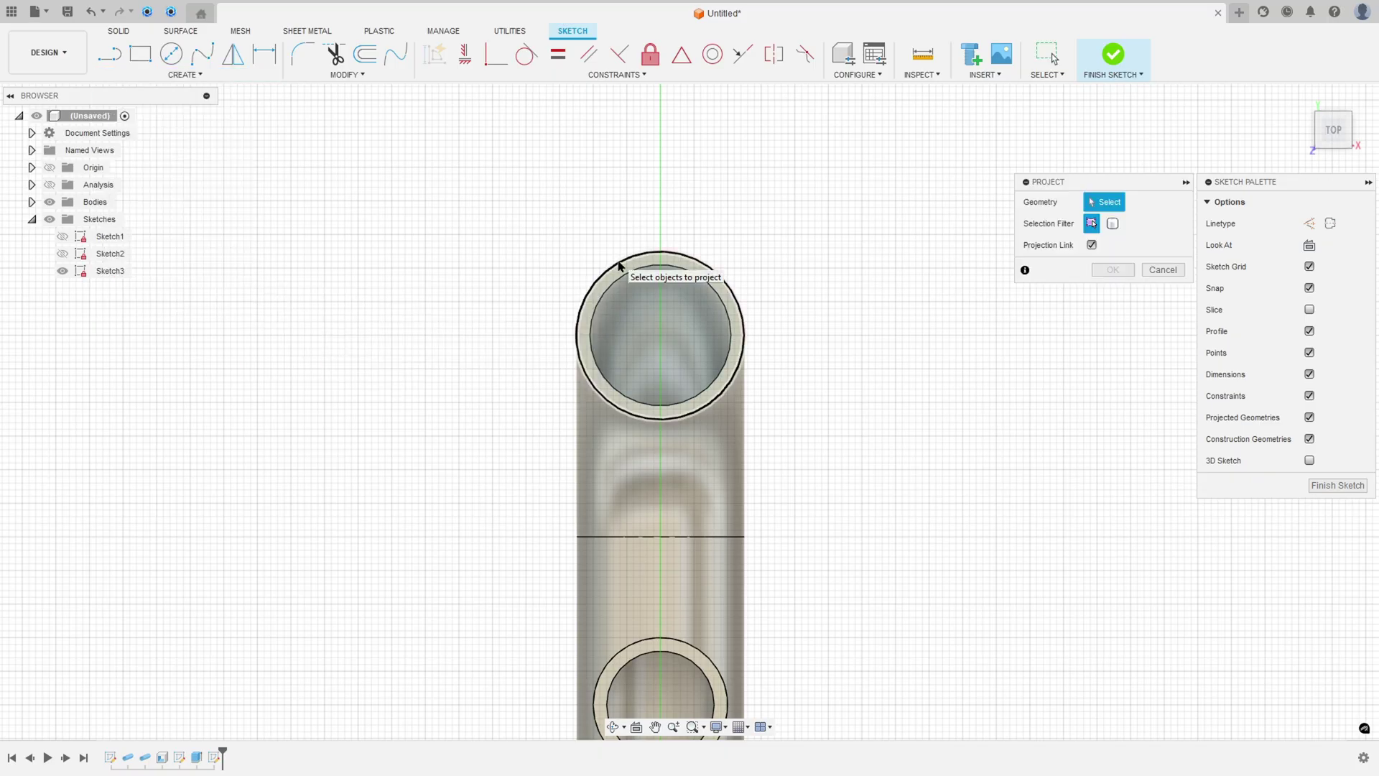
click(621, 266)
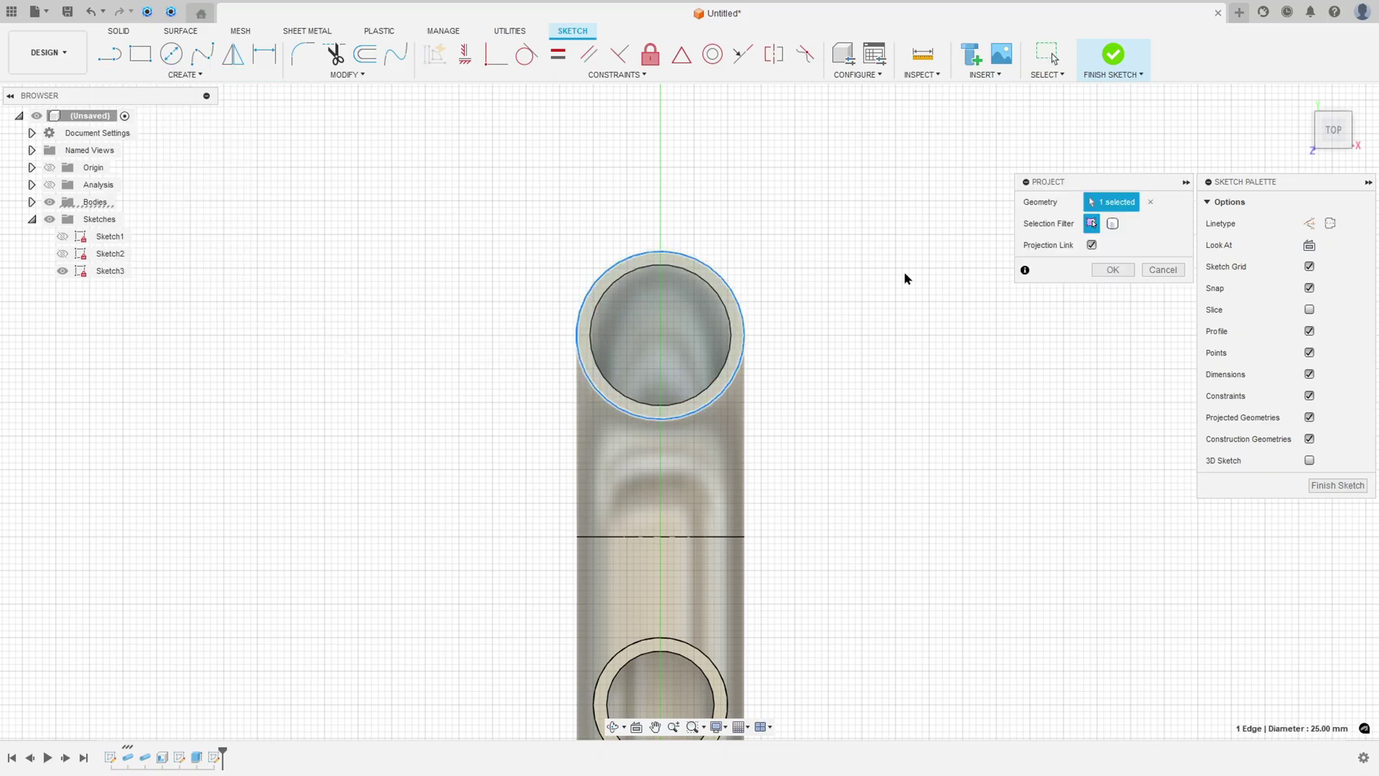
click(1112, 271)
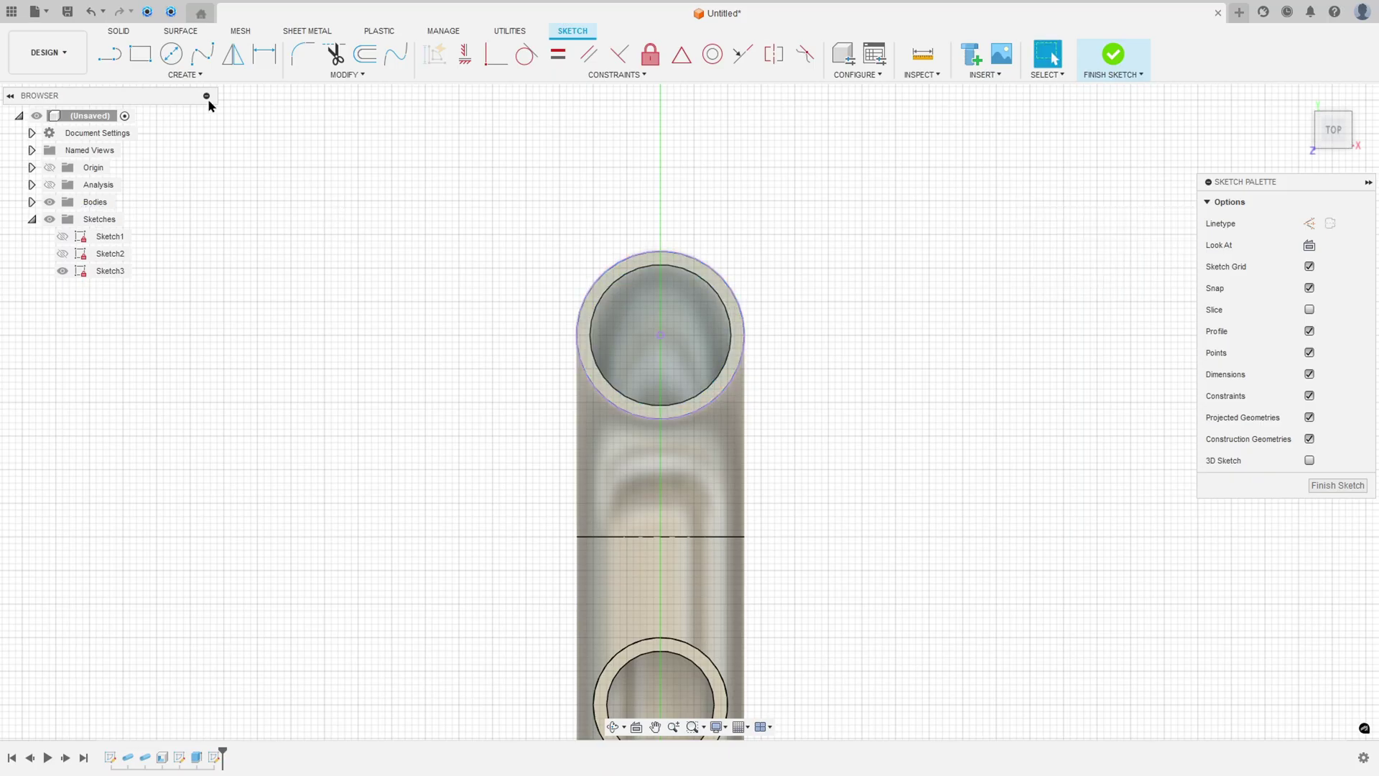
Draw a 40 × 40 mm centre rectangle on the ring's centre
click(140, 53)
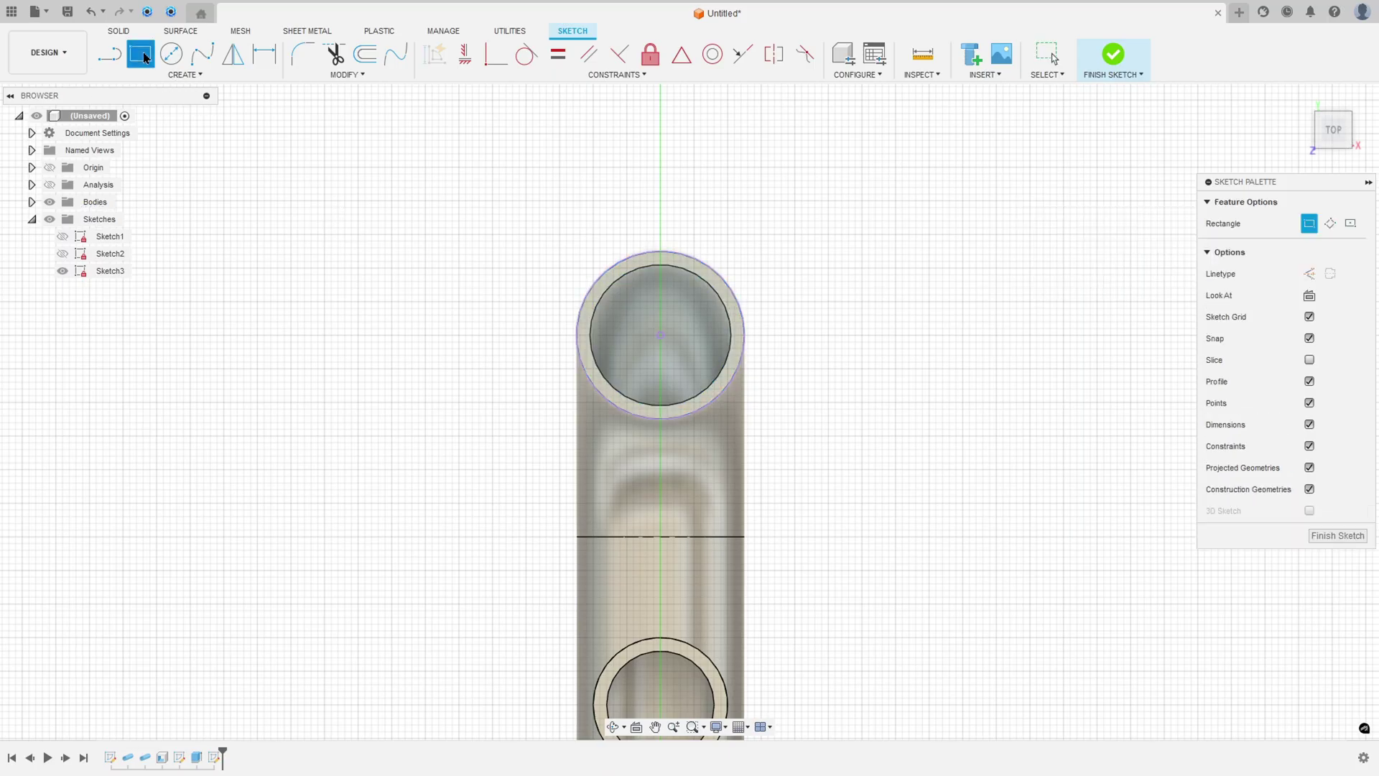
click(1350, 224)
click(660, 335)
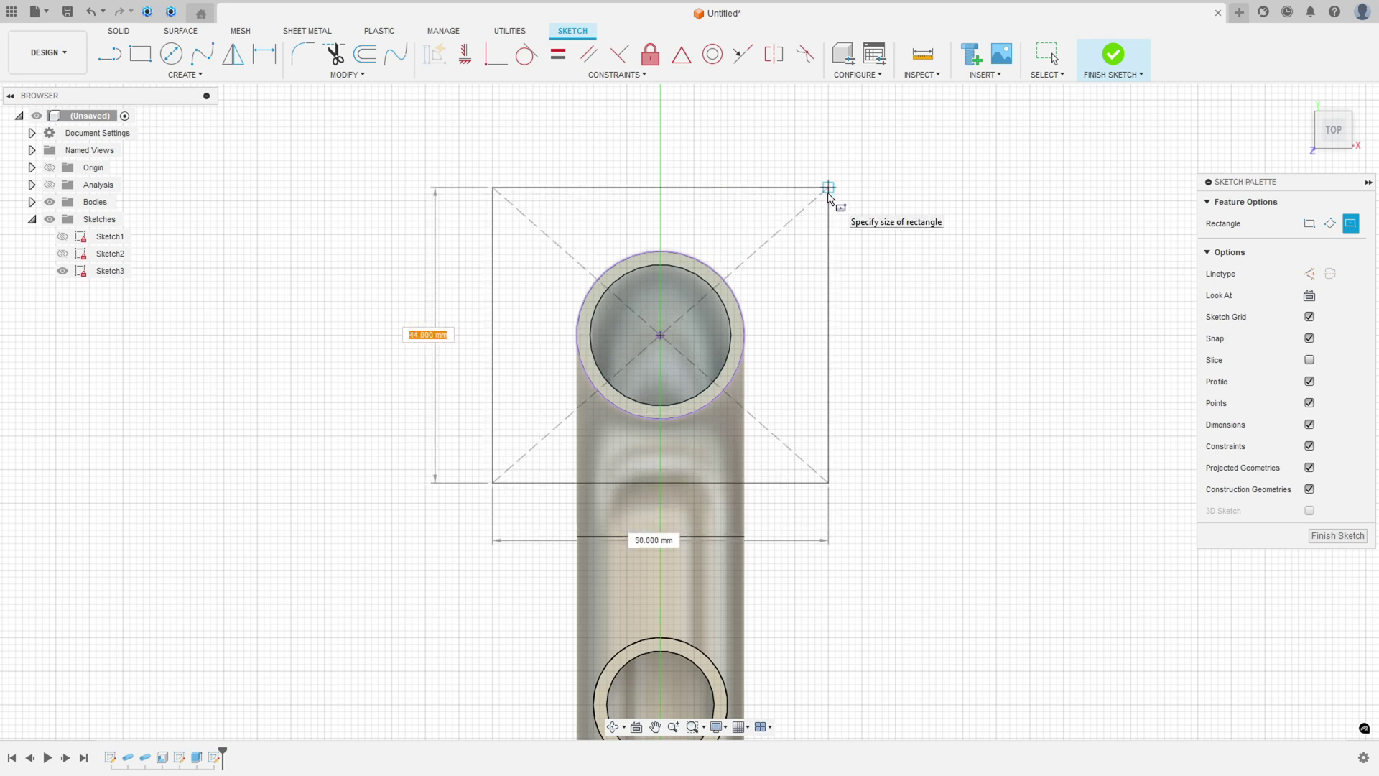
text(40)
key(Tab)
text(40)
key(Tab)
key(Return)
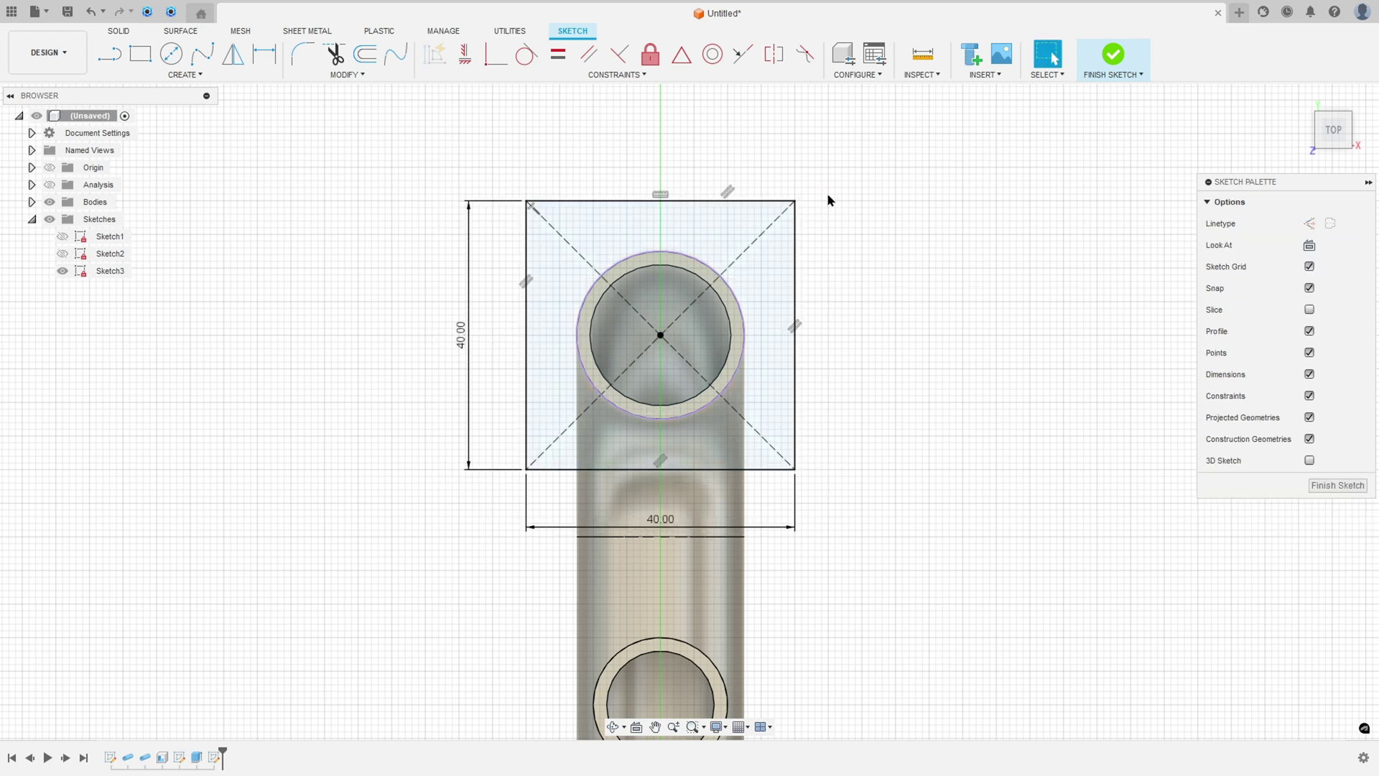
Round all four square corners to R5 and move the R5.00 label aside
click(304, 54)
click(537, 201)
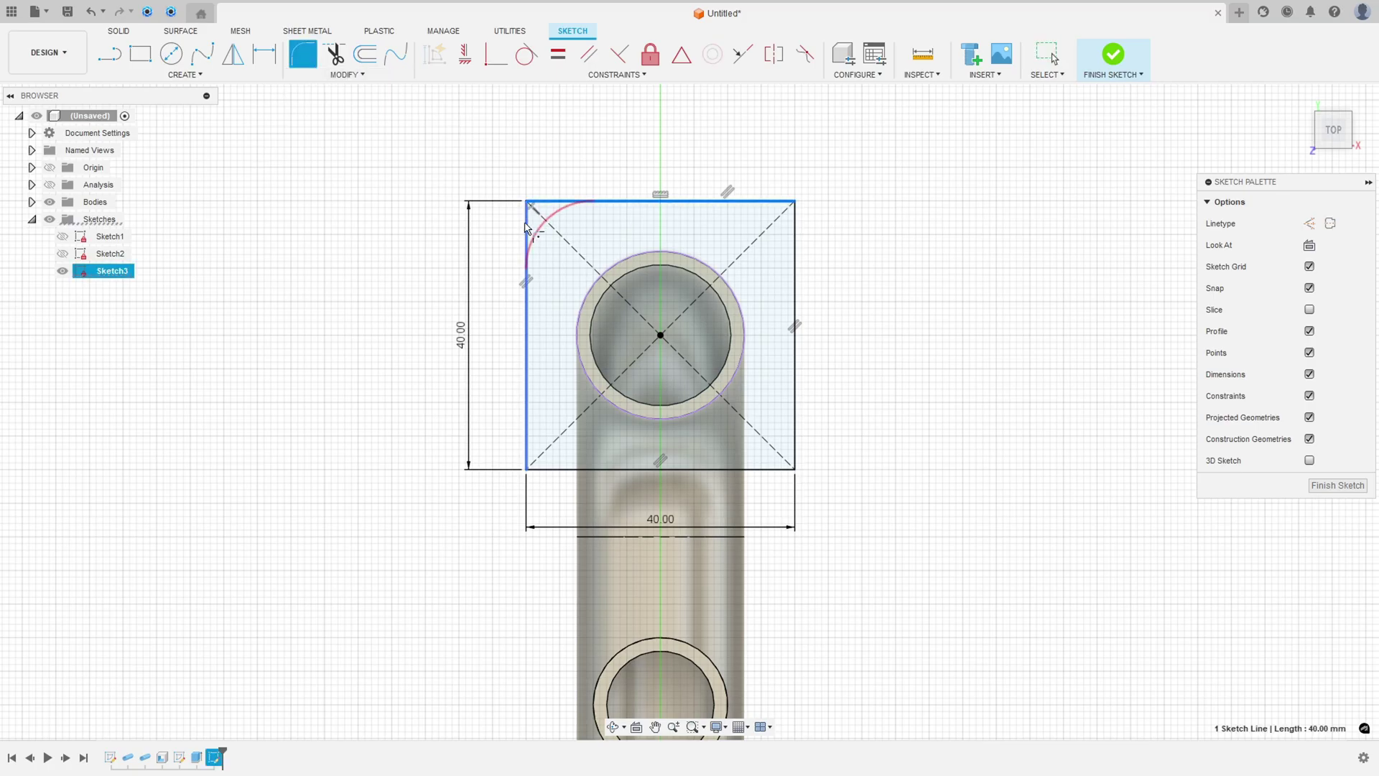
click(525, 229)
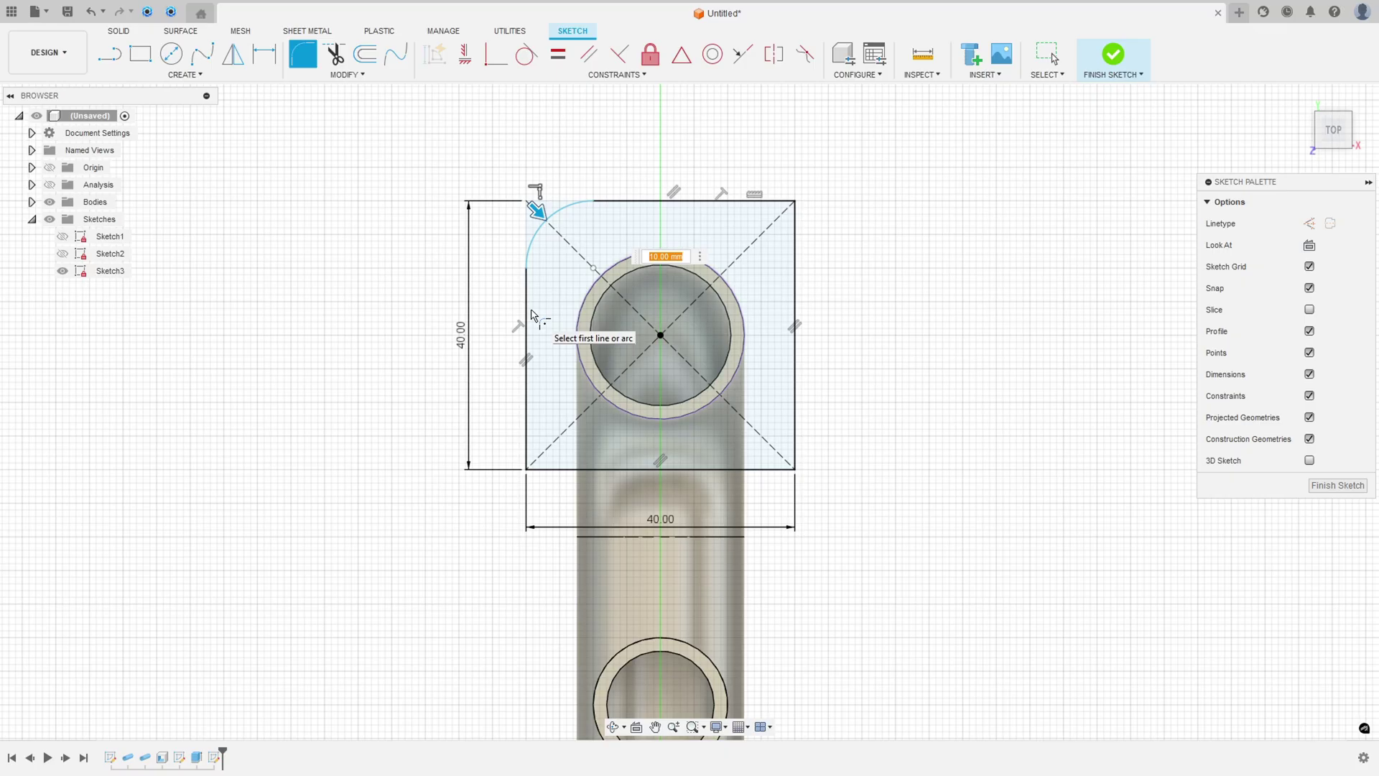
key(Return)
click(783, 207)
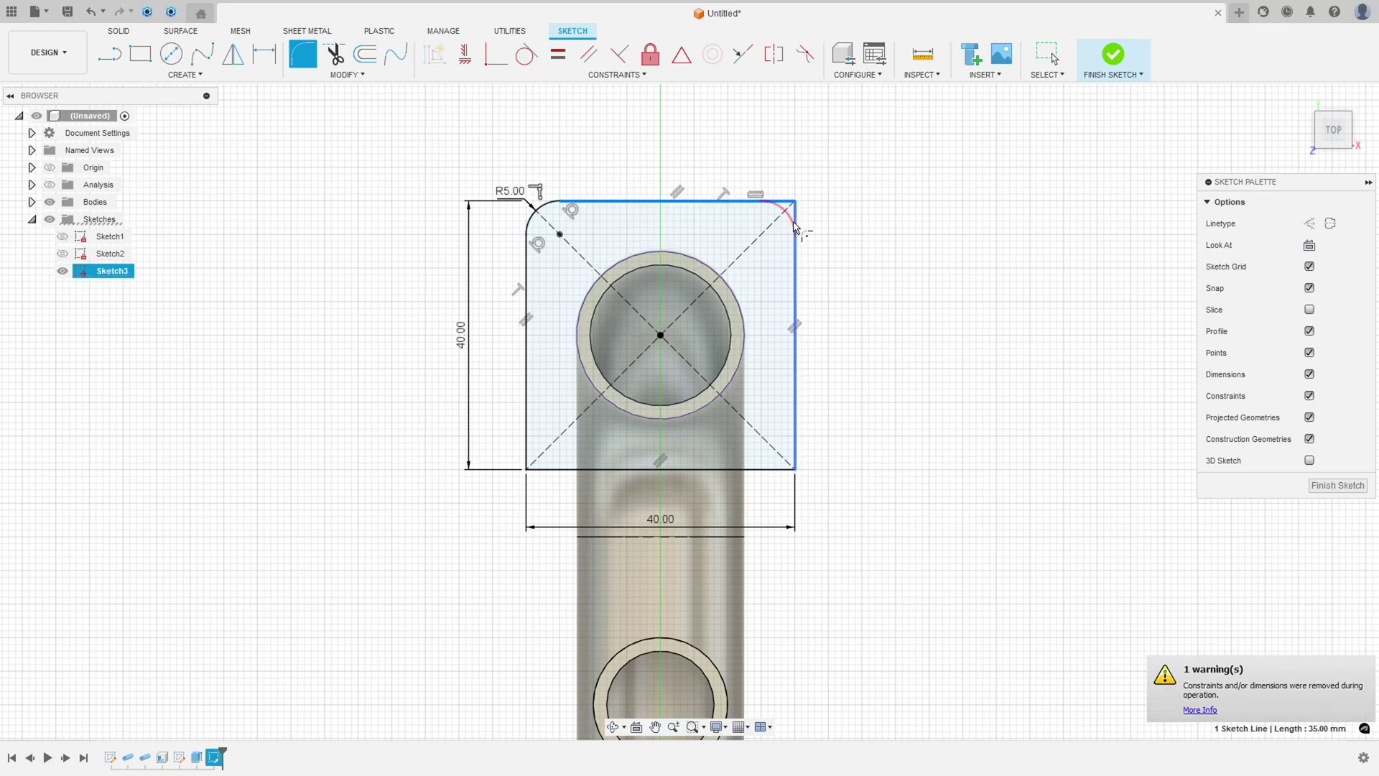
click(794, 431)
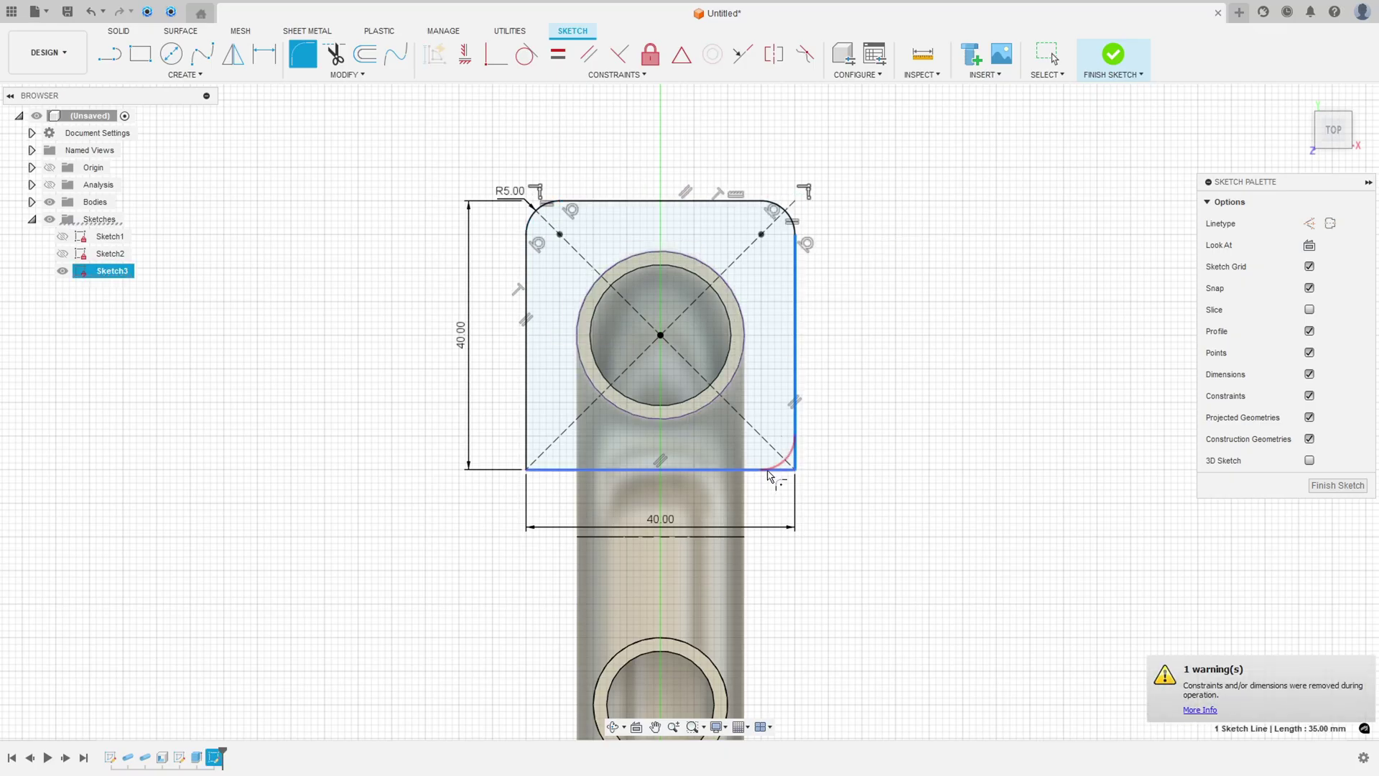
click(539, 468)
click(527, 446)
key(Return)
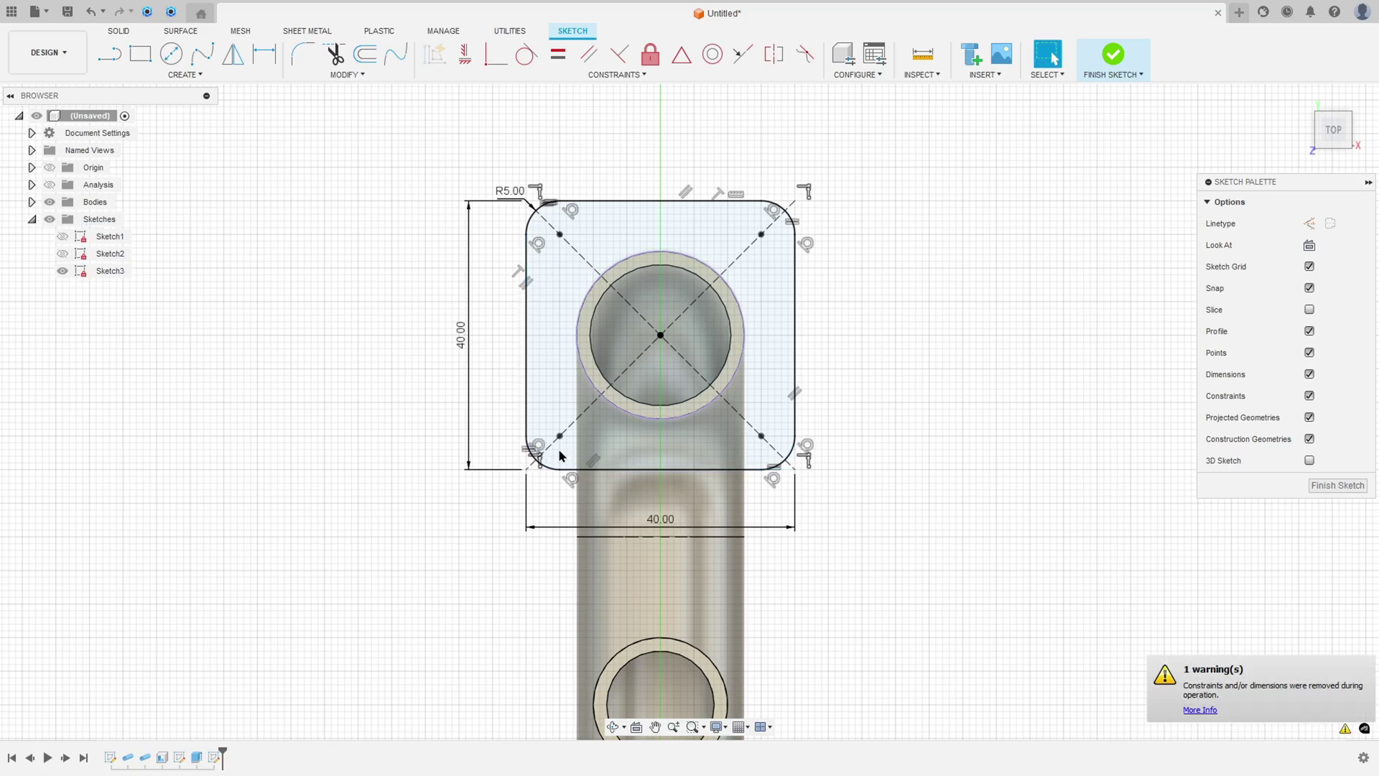
drag(509, 198, 472, 162)
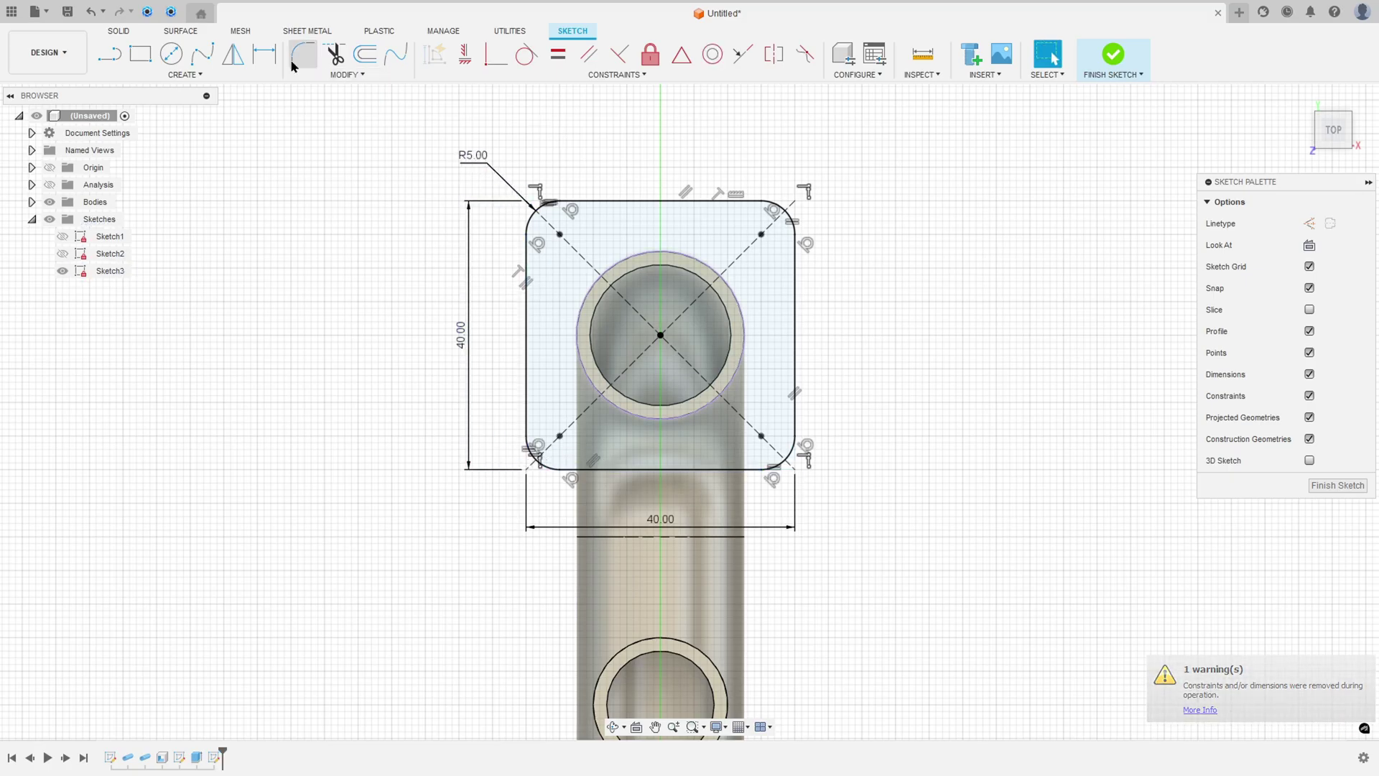
Draw Ø5 mm bolt hole circles at the flange's corner points
click(171, 58)
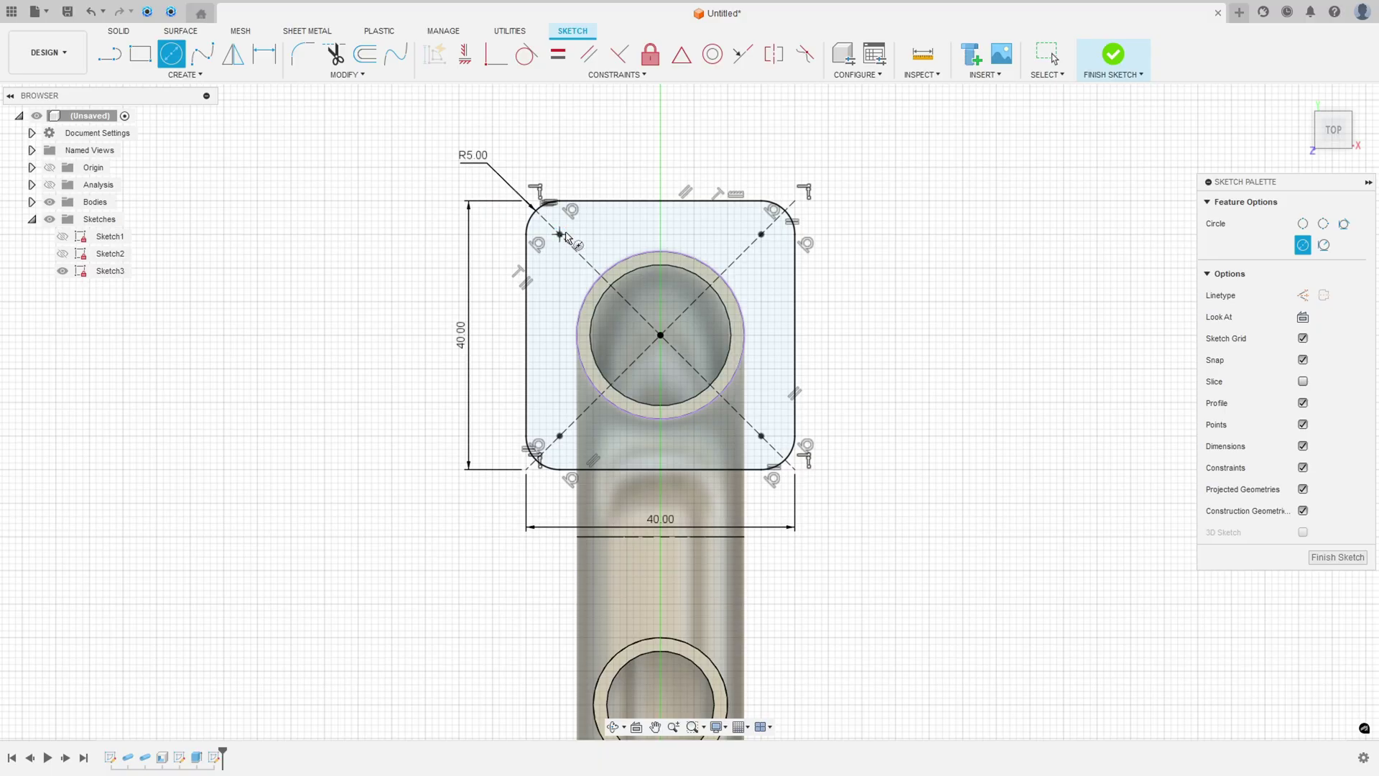
click(560, 234)
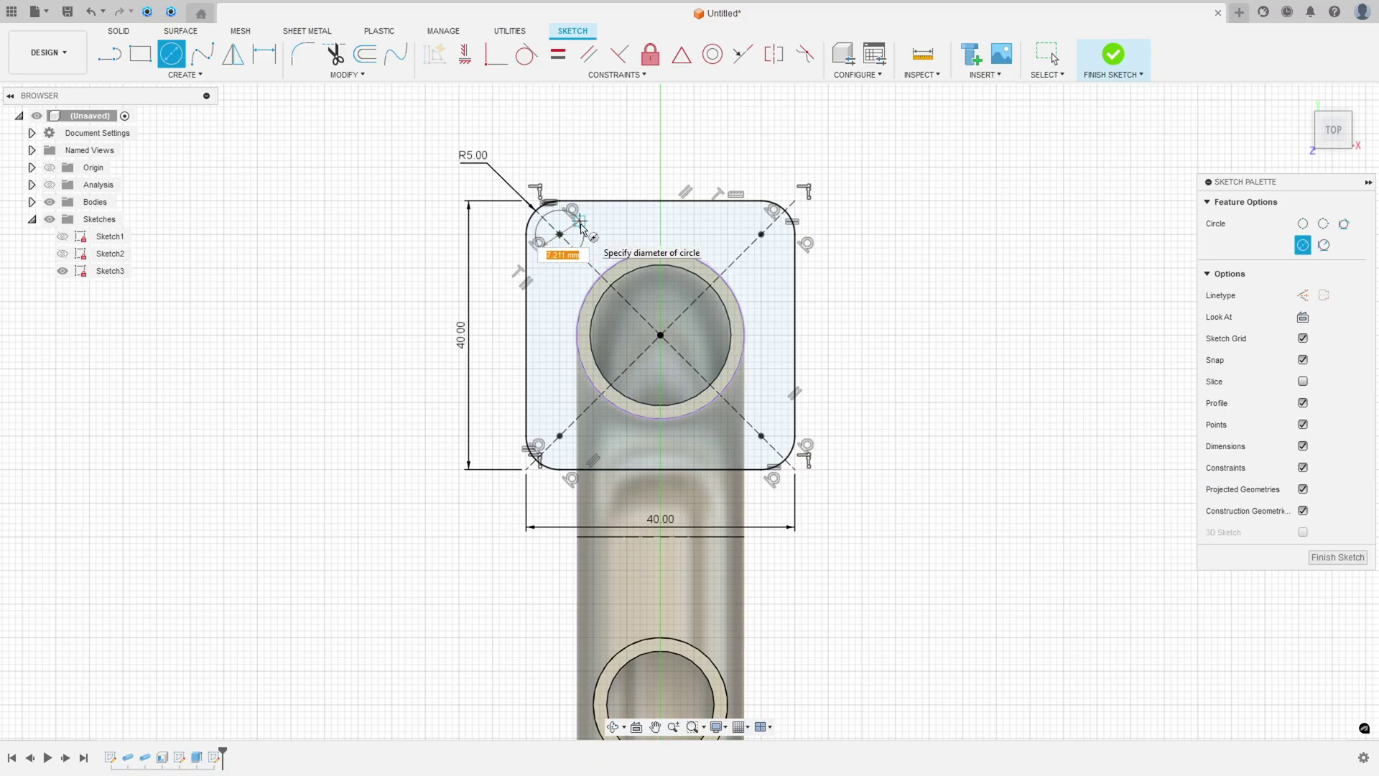
text(5)
key(Tab)
key(Return)
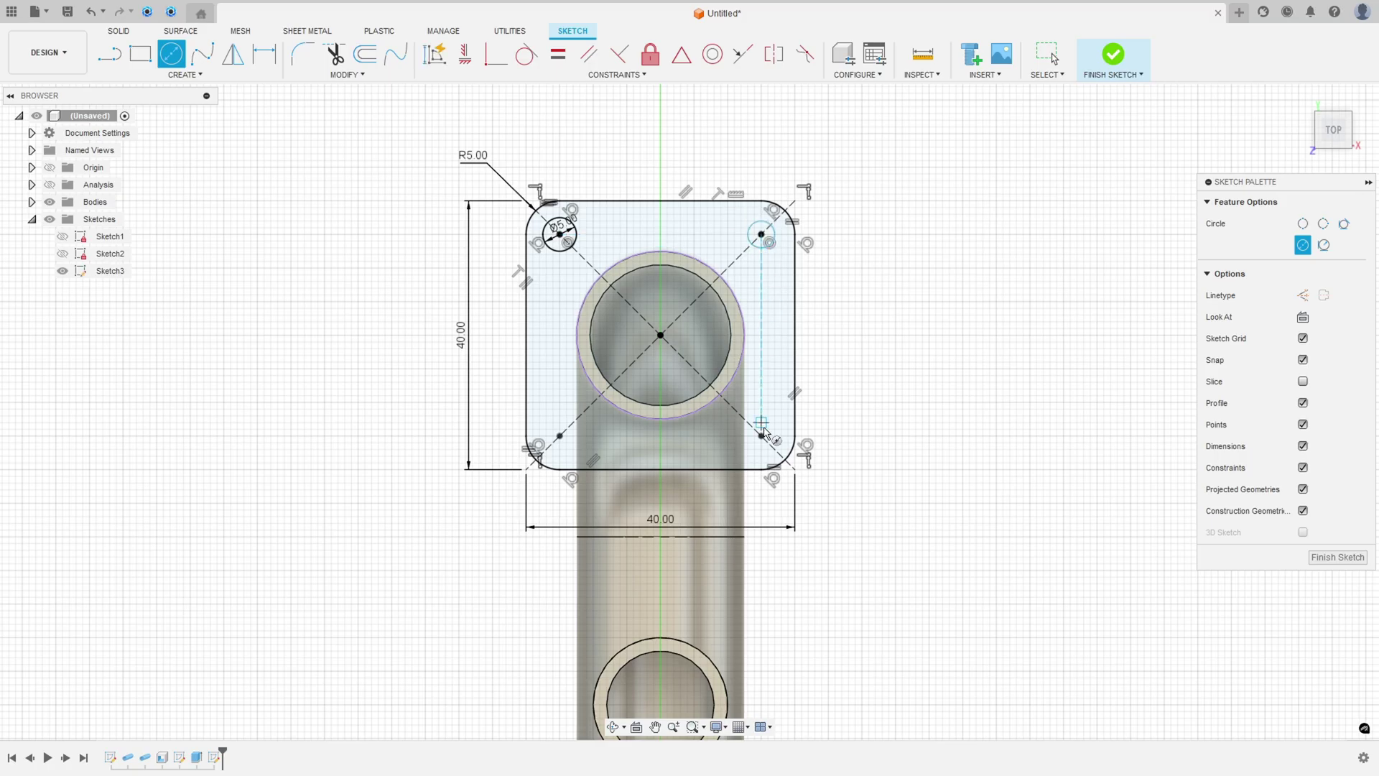
click(560, 436)
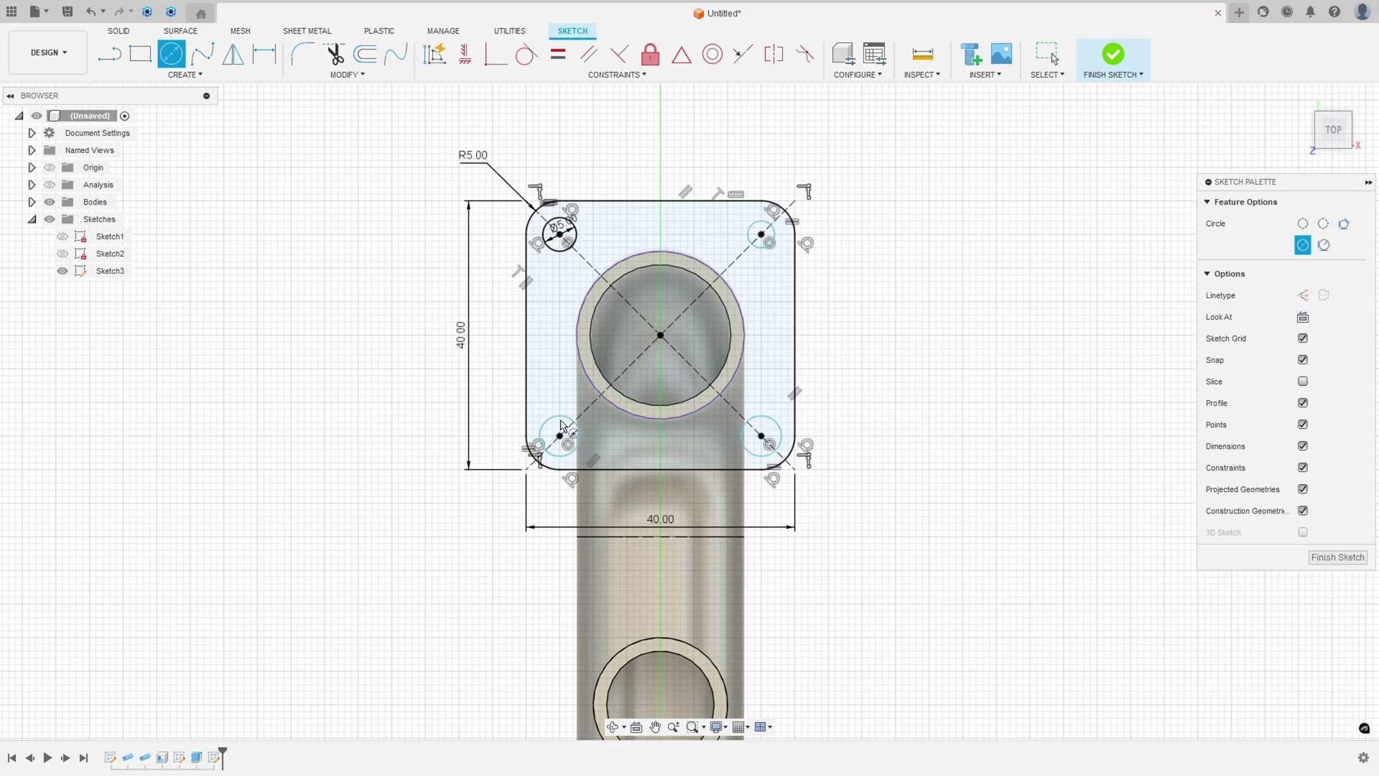
Make the four holes equal to the Ø5 reference and recentre the sketch view
click(557, 54)
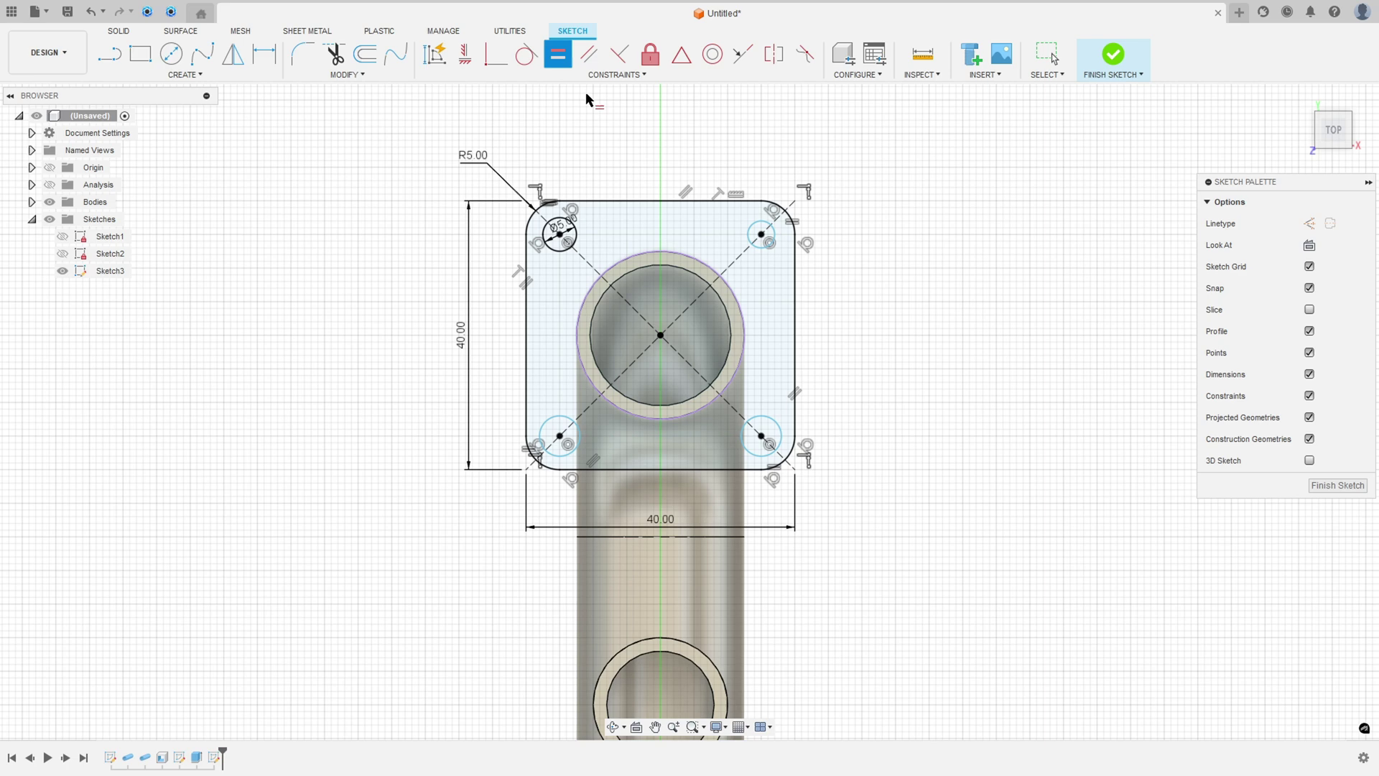
click(575, 243)
click(749, 223)
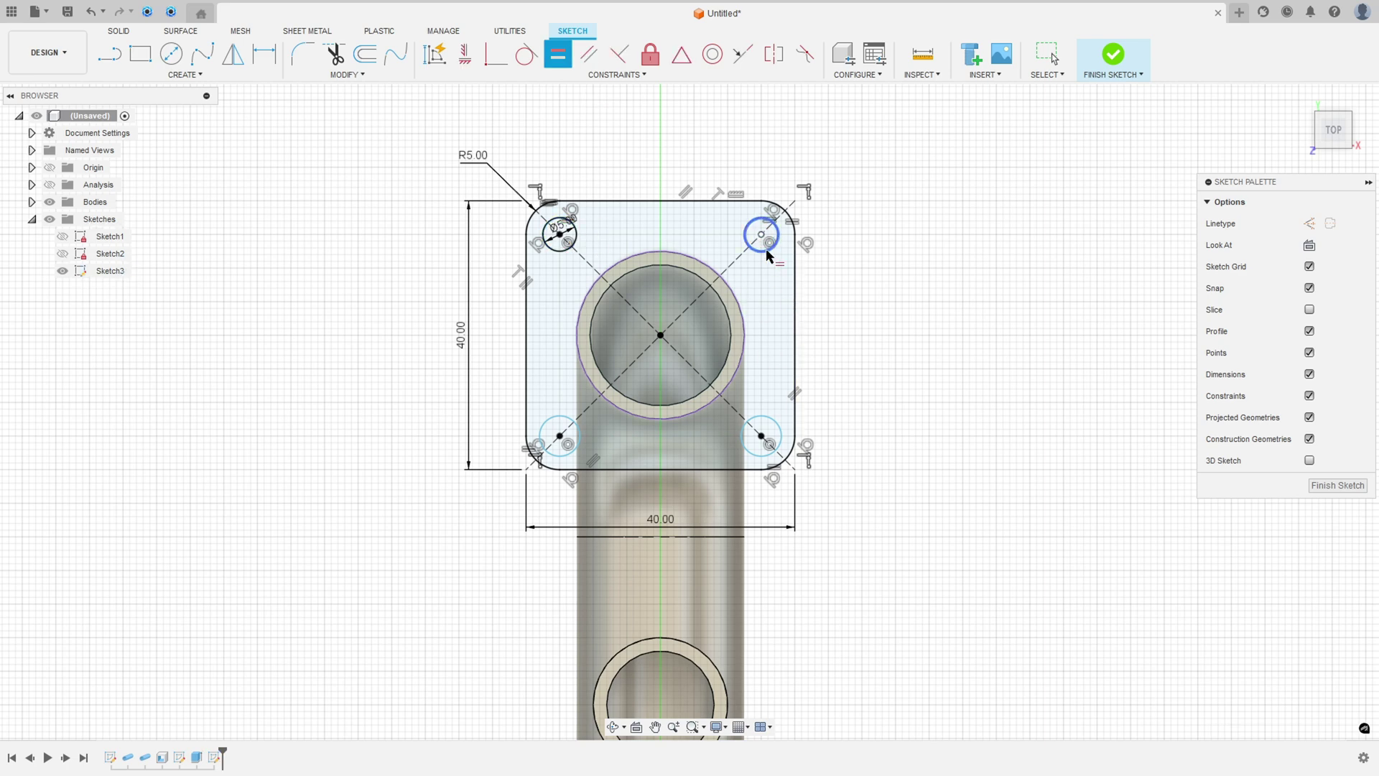
click(761, 426)
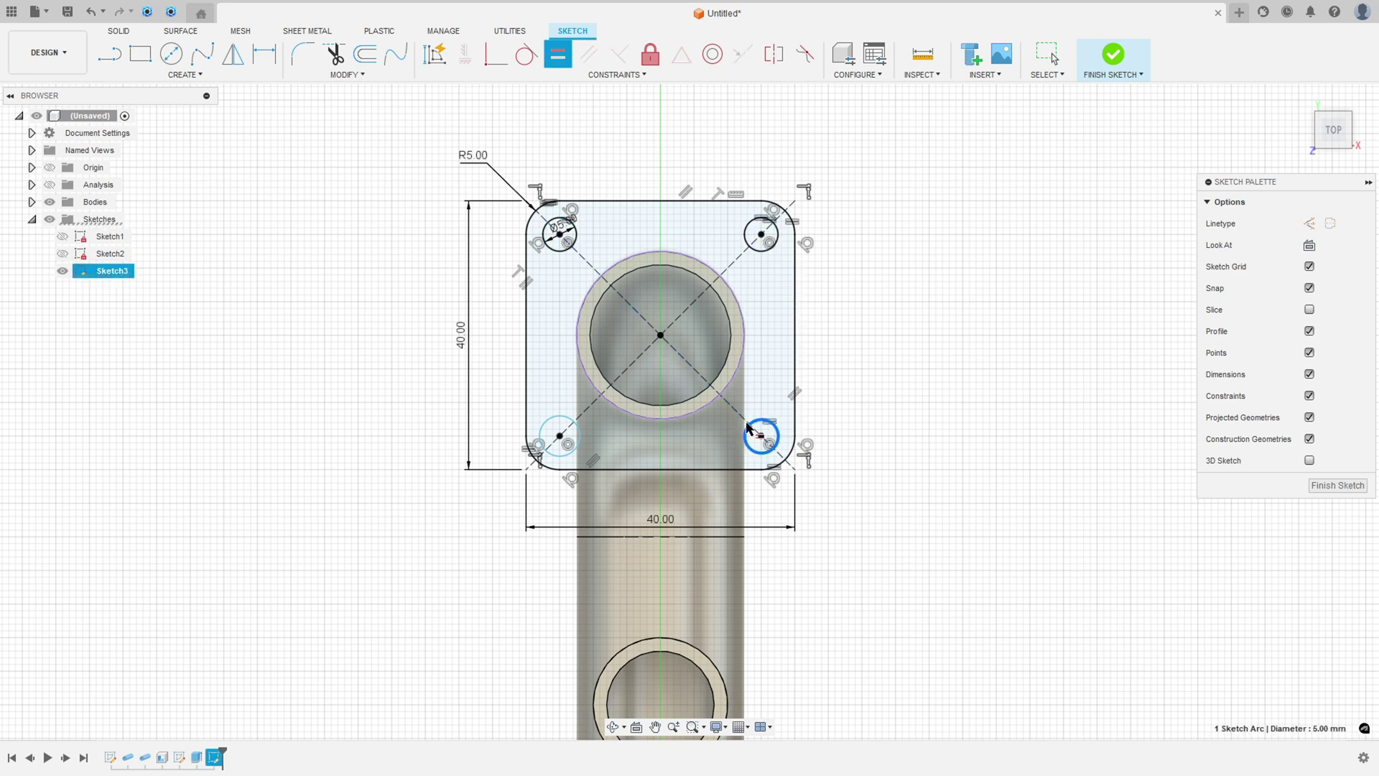
click(575, 422)
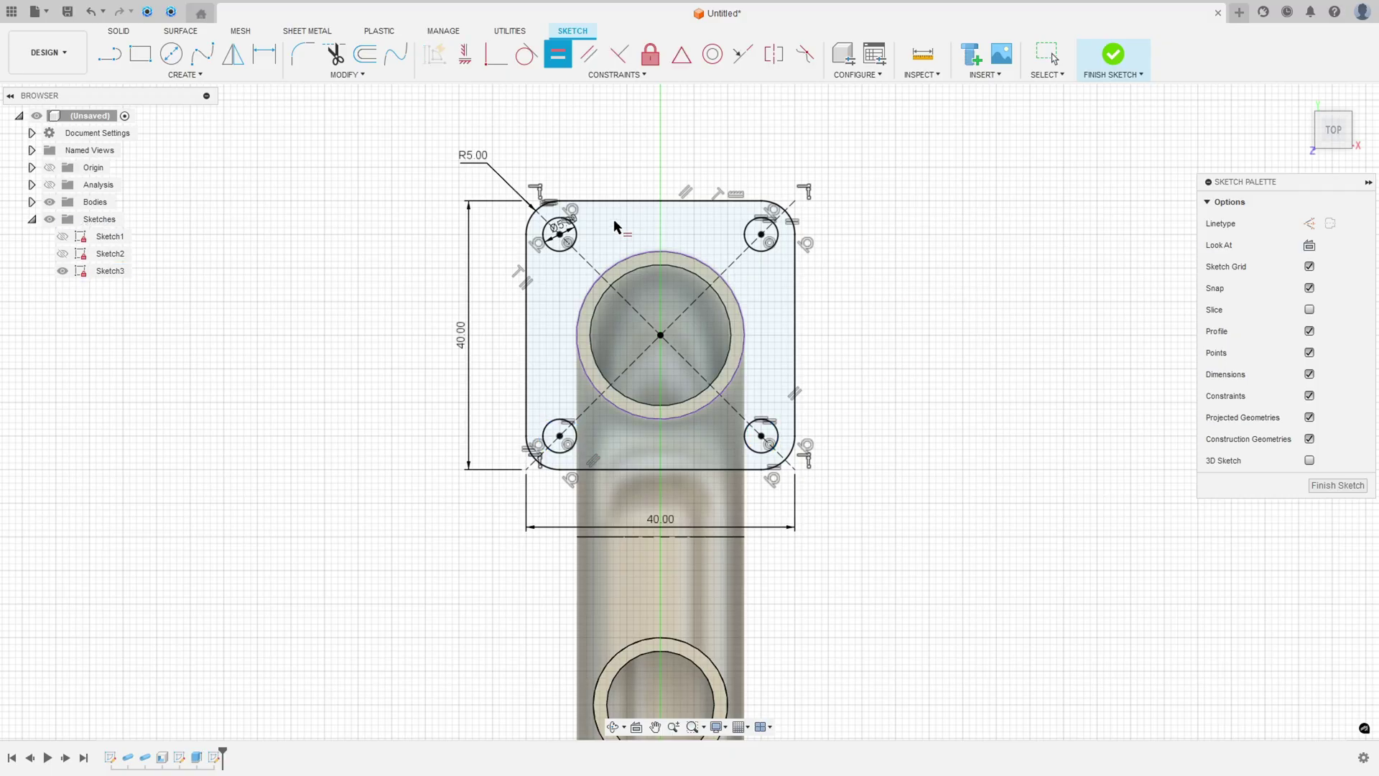
key(Escape)
scroll(565, 232, up, 3)
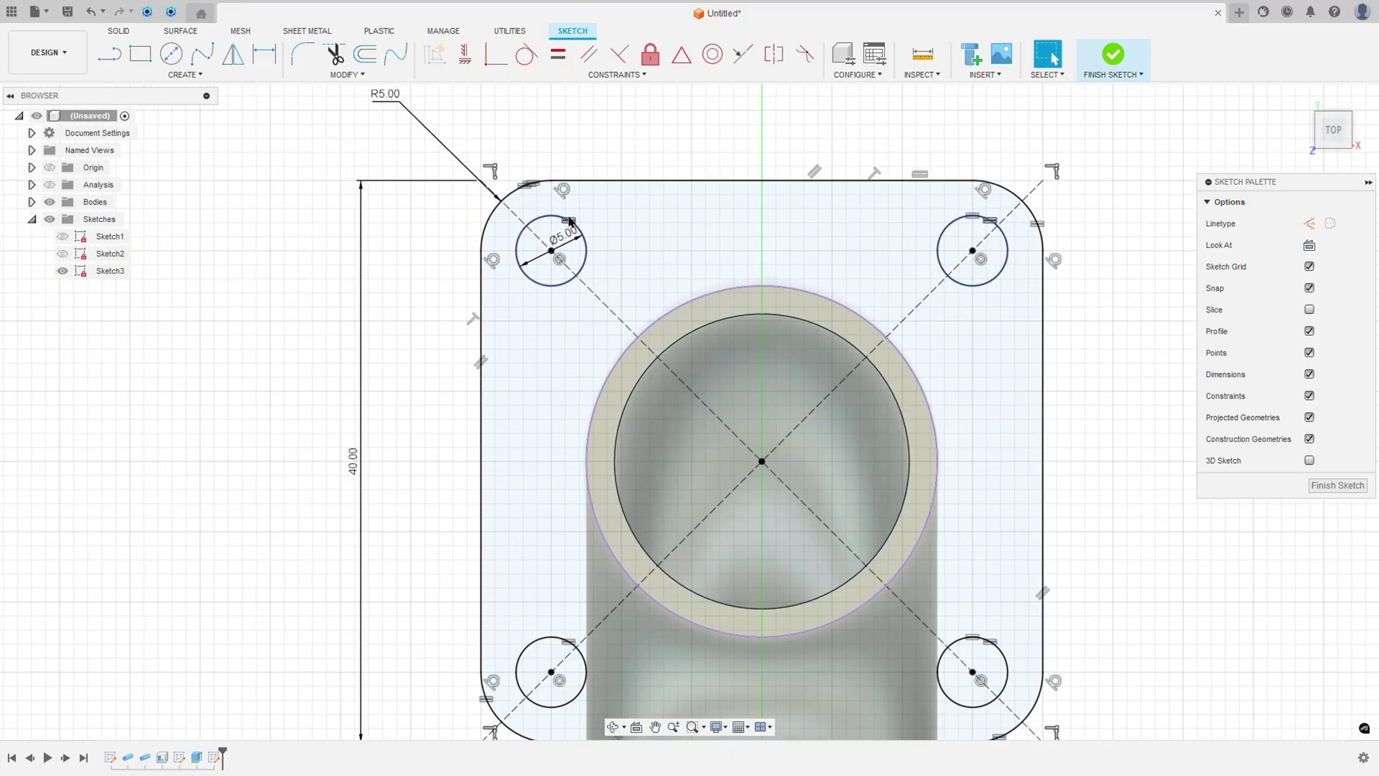
scroll(688, 319, down, 2)
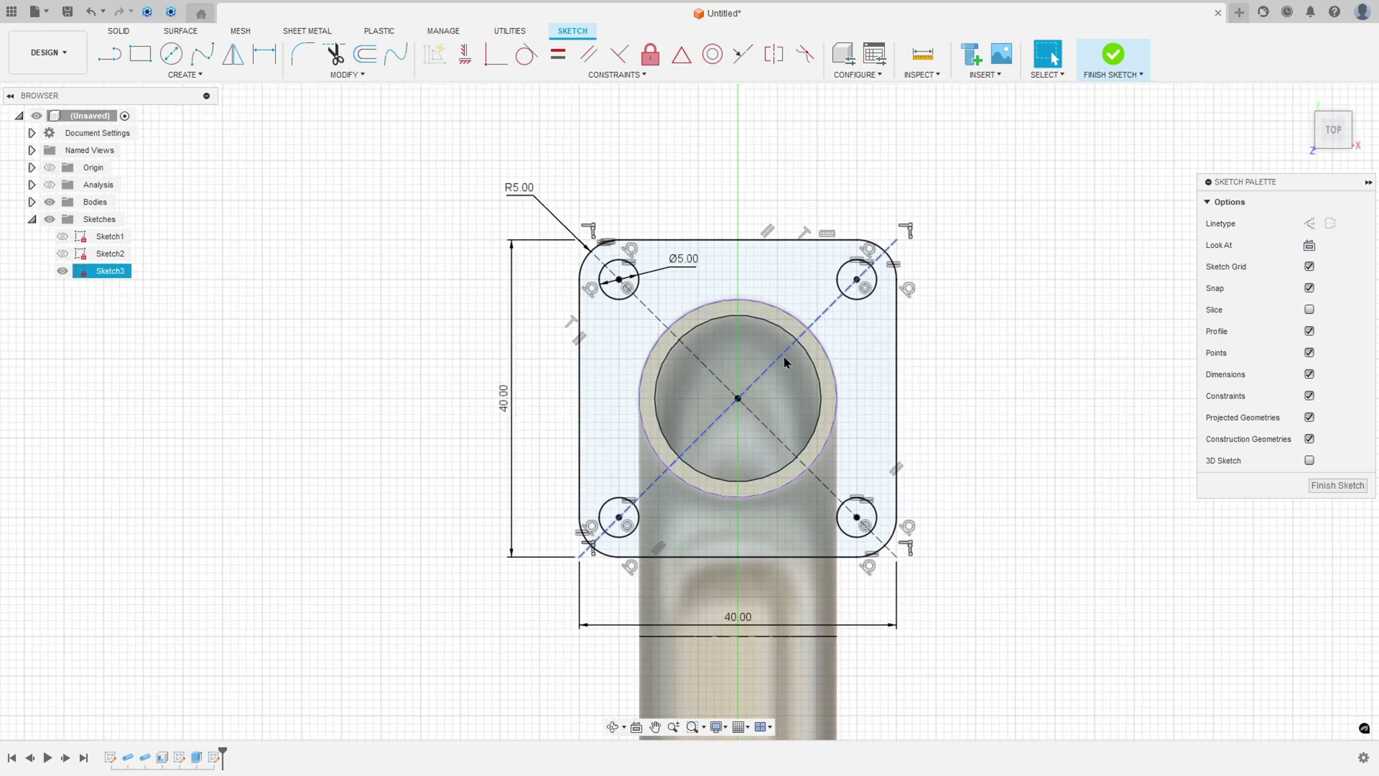
middle_drag(785, 360, 723, 327)
Finish Sketch3 and extrude the square flange 5 mm down, joined to the pipe top
click(1114, 64)
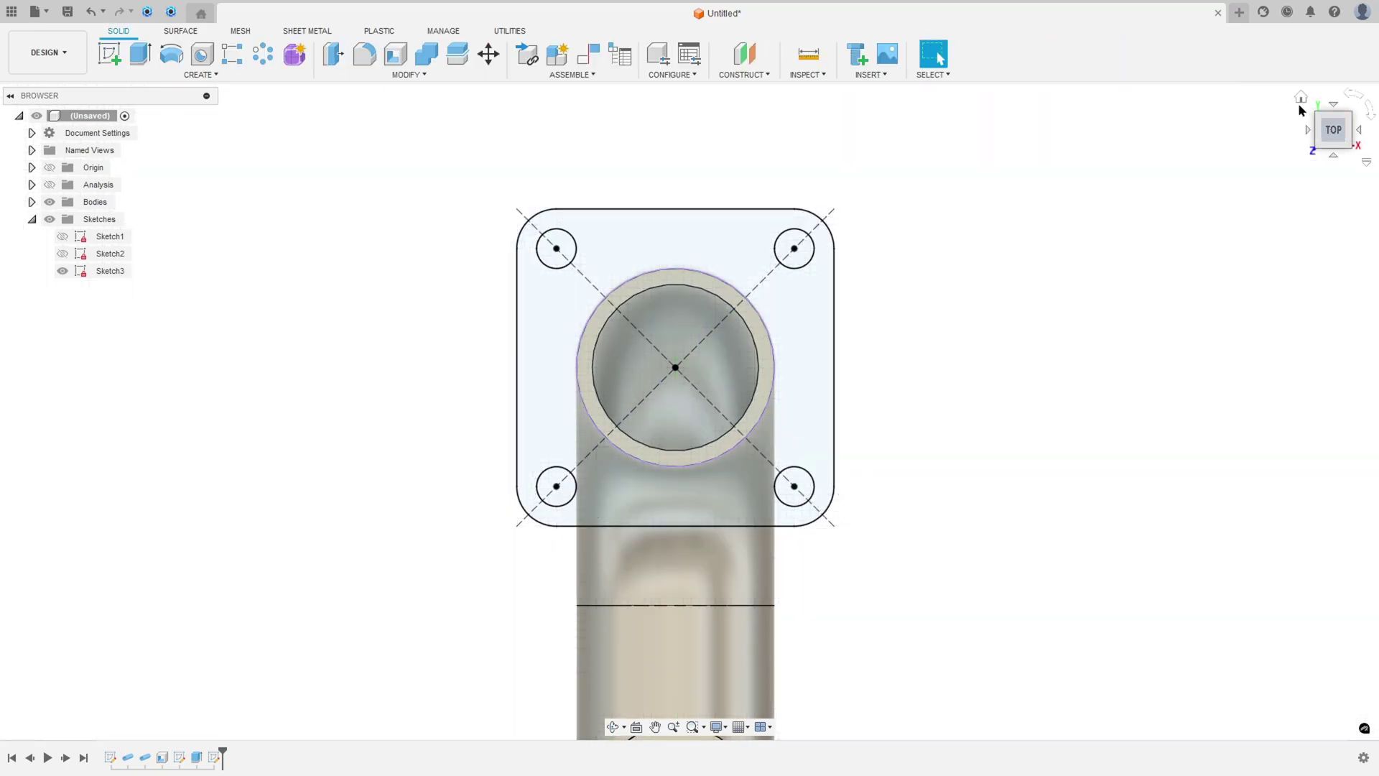
click(141, 55)
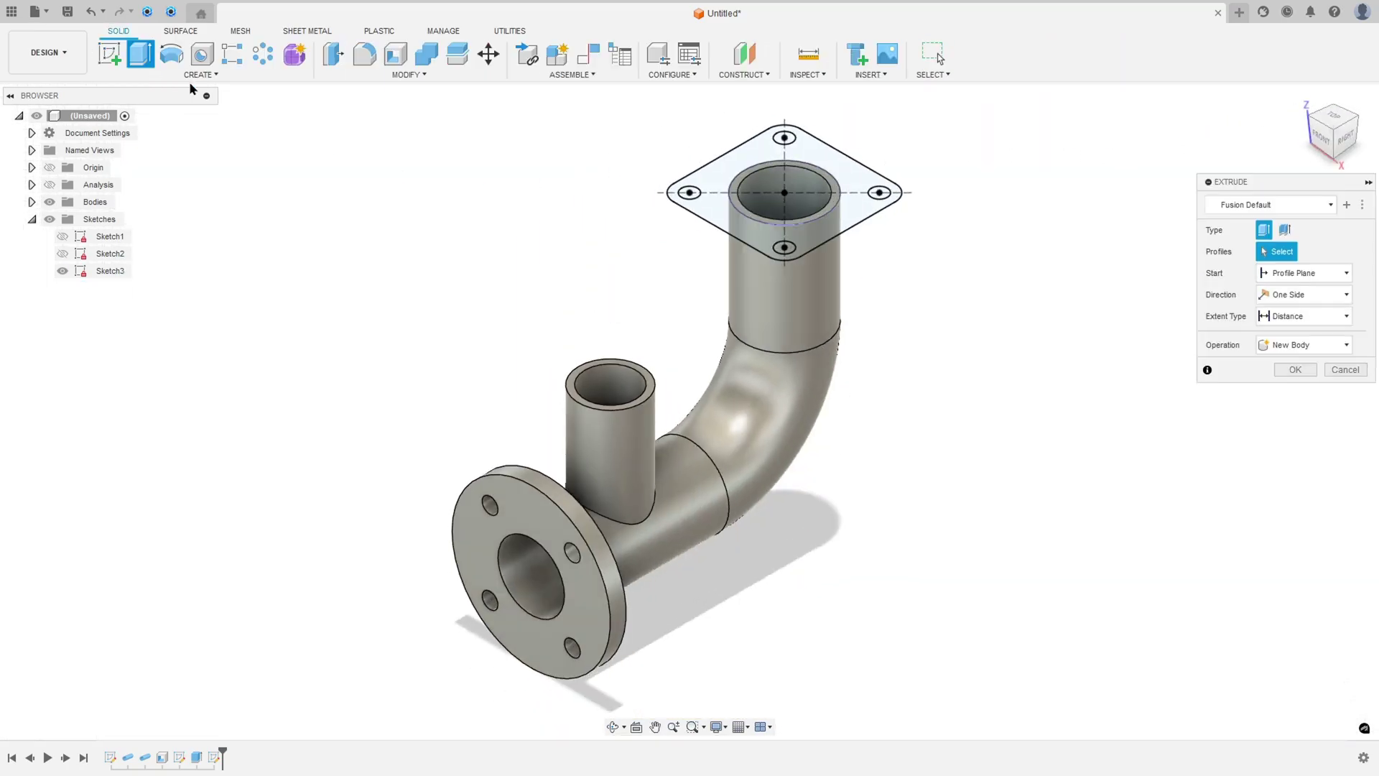
click(720, 210)
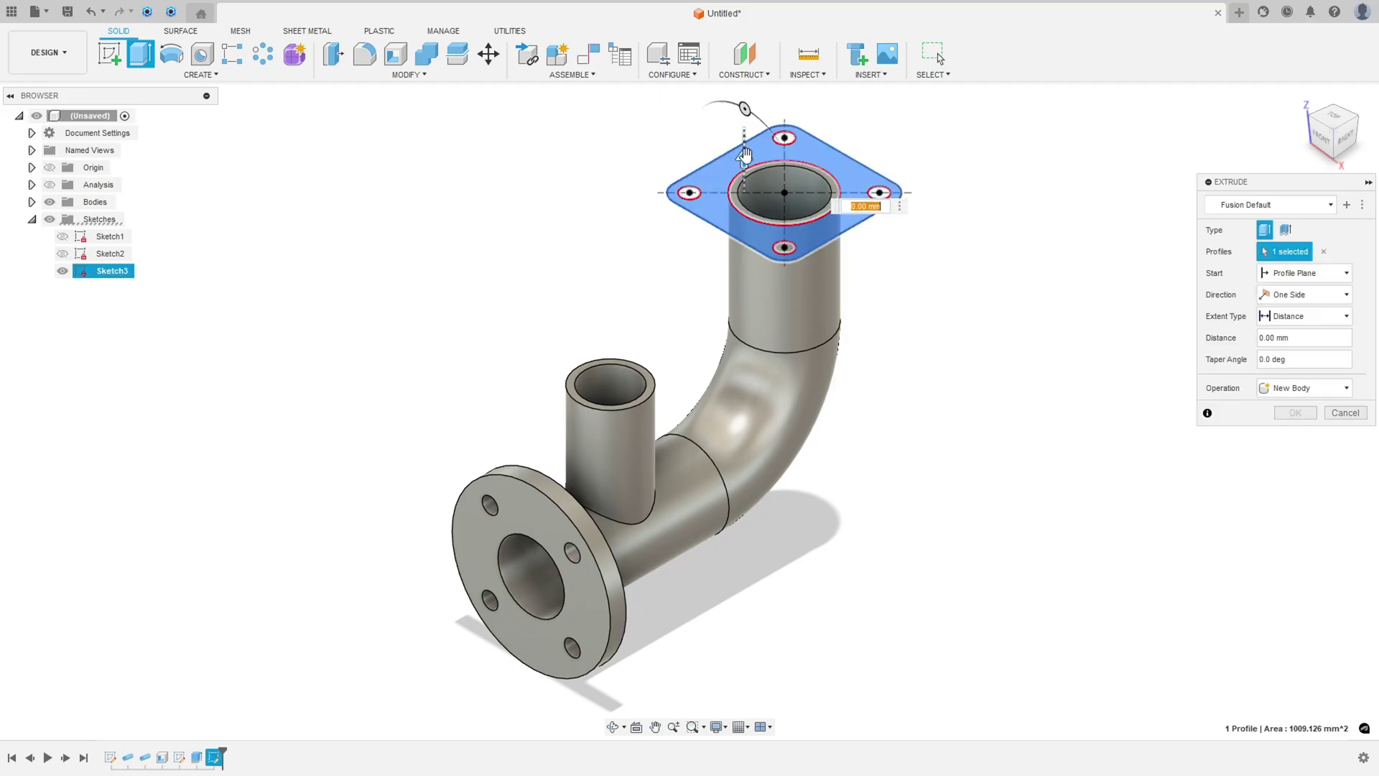
drag(745, 157, 745, 187)
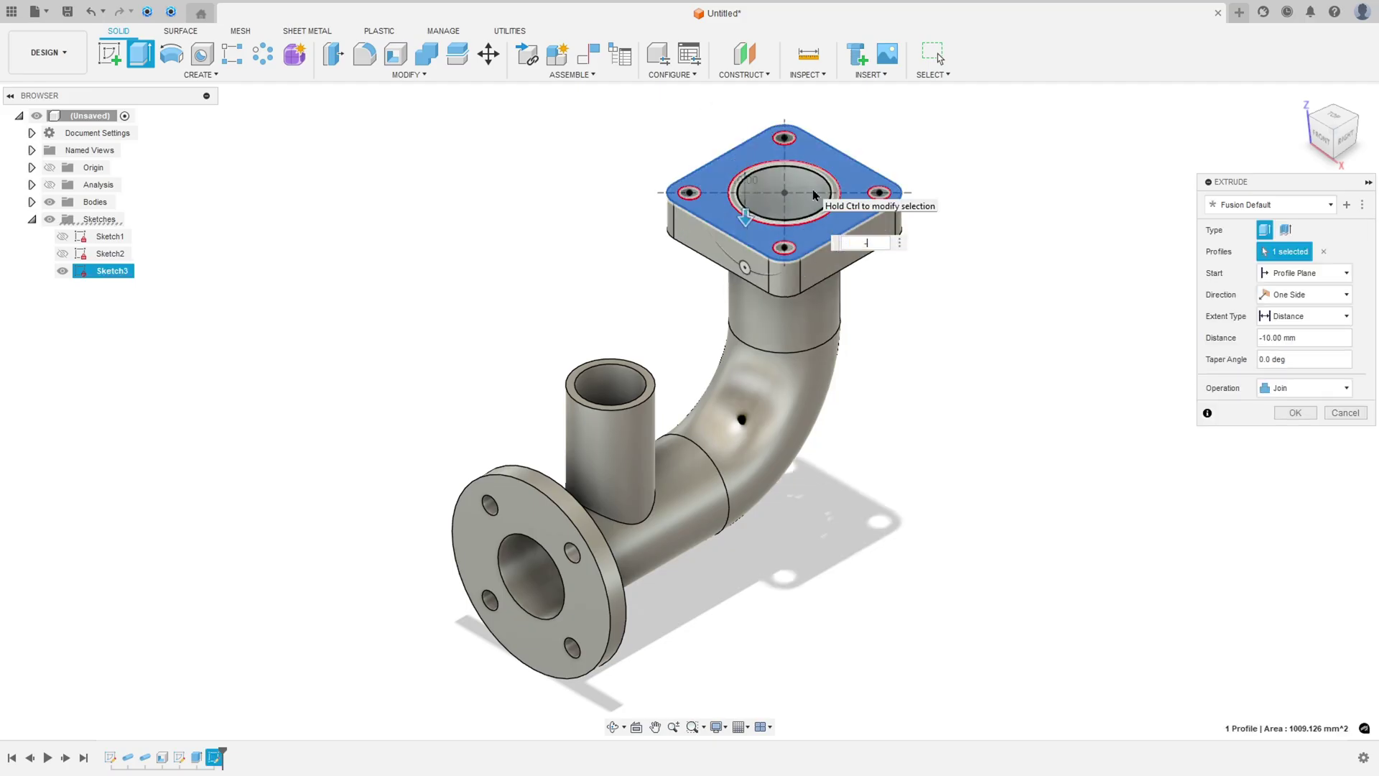
text(5)
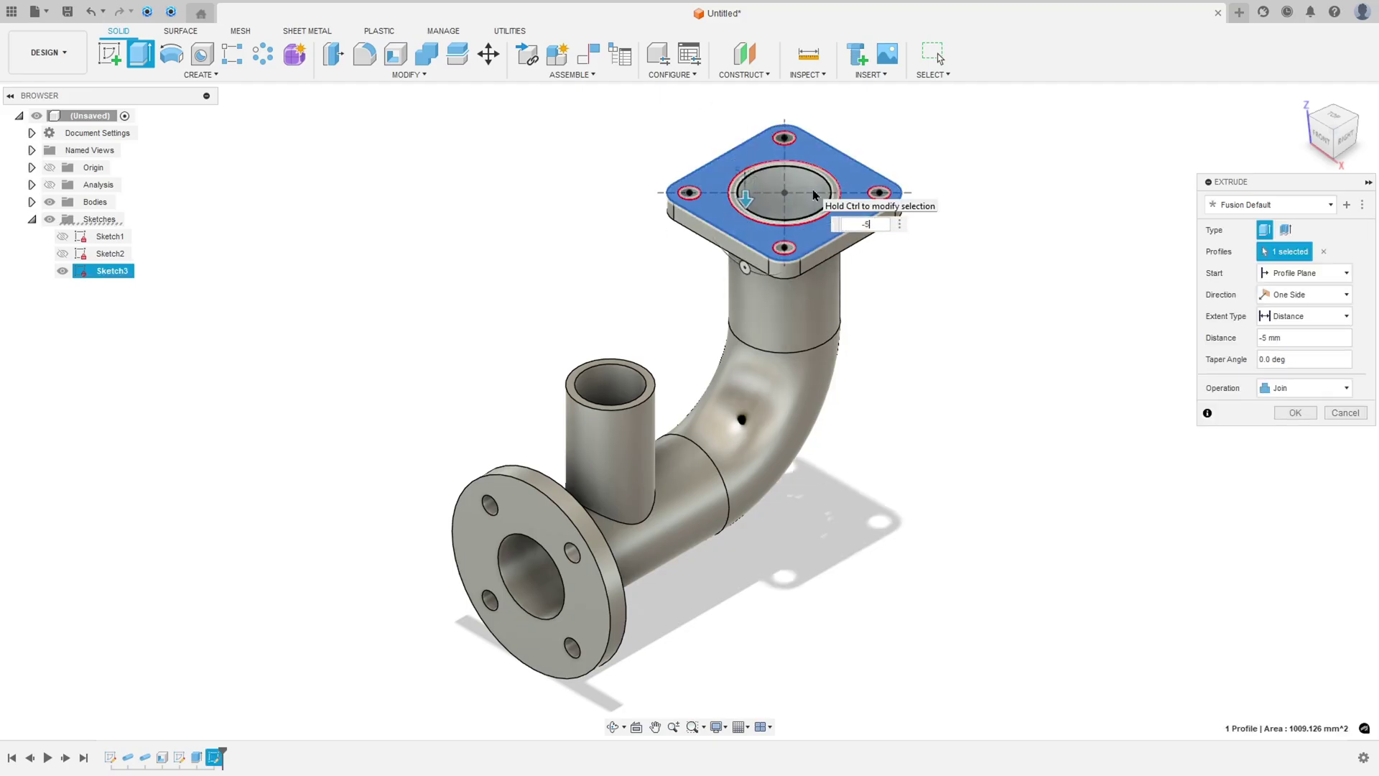
click(1294, 413)
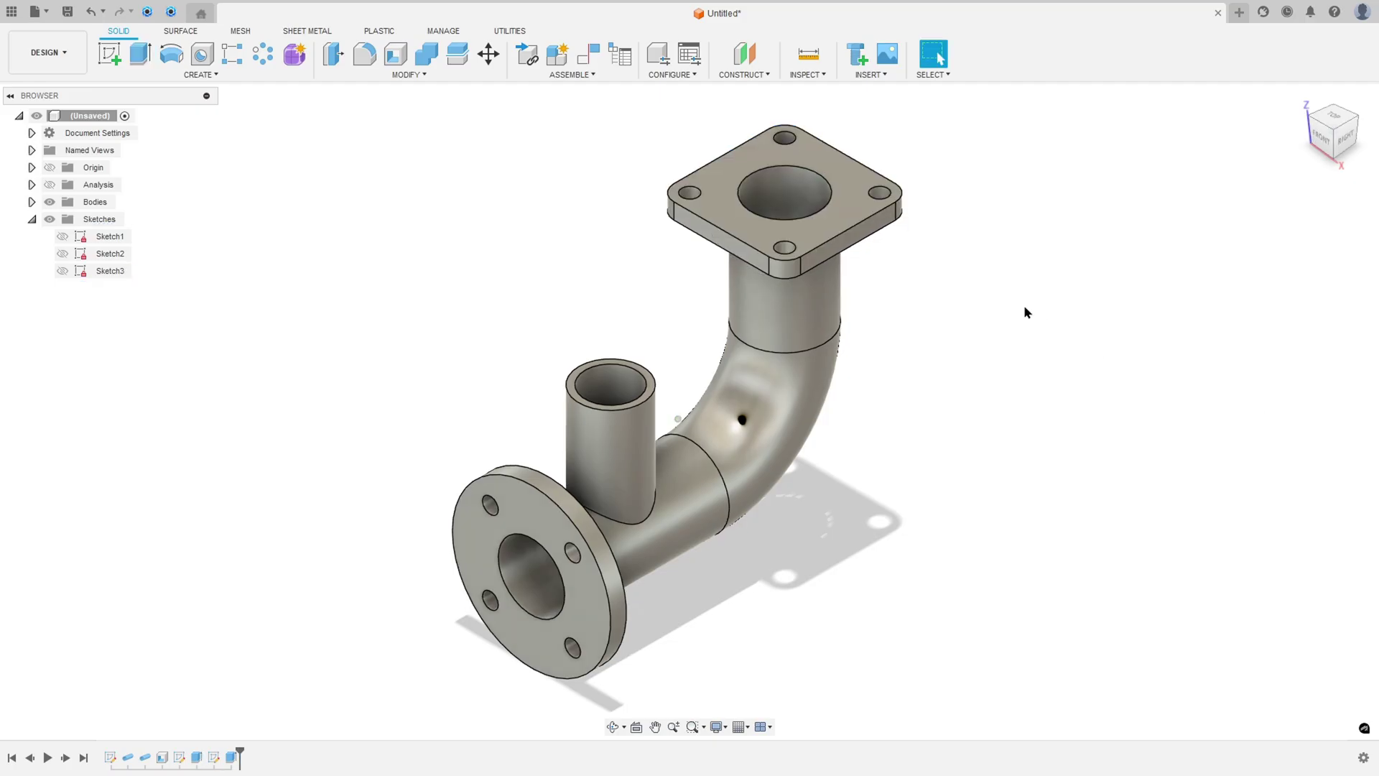
Orbit to a side view, toggle the section cut on and off twice, return to isometric
shift+middle_drag(1024, 305, 52, 190)
click(50, 185)
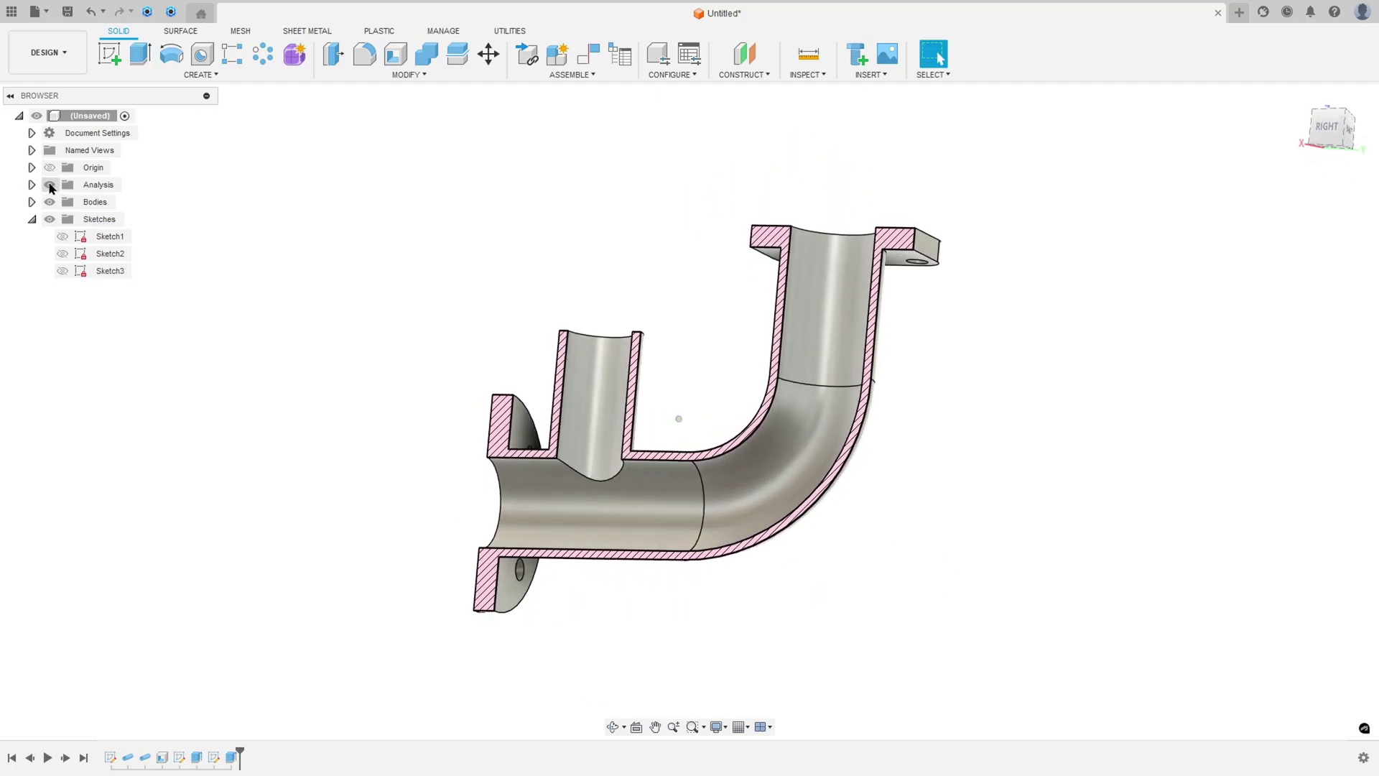
click(50, 185)
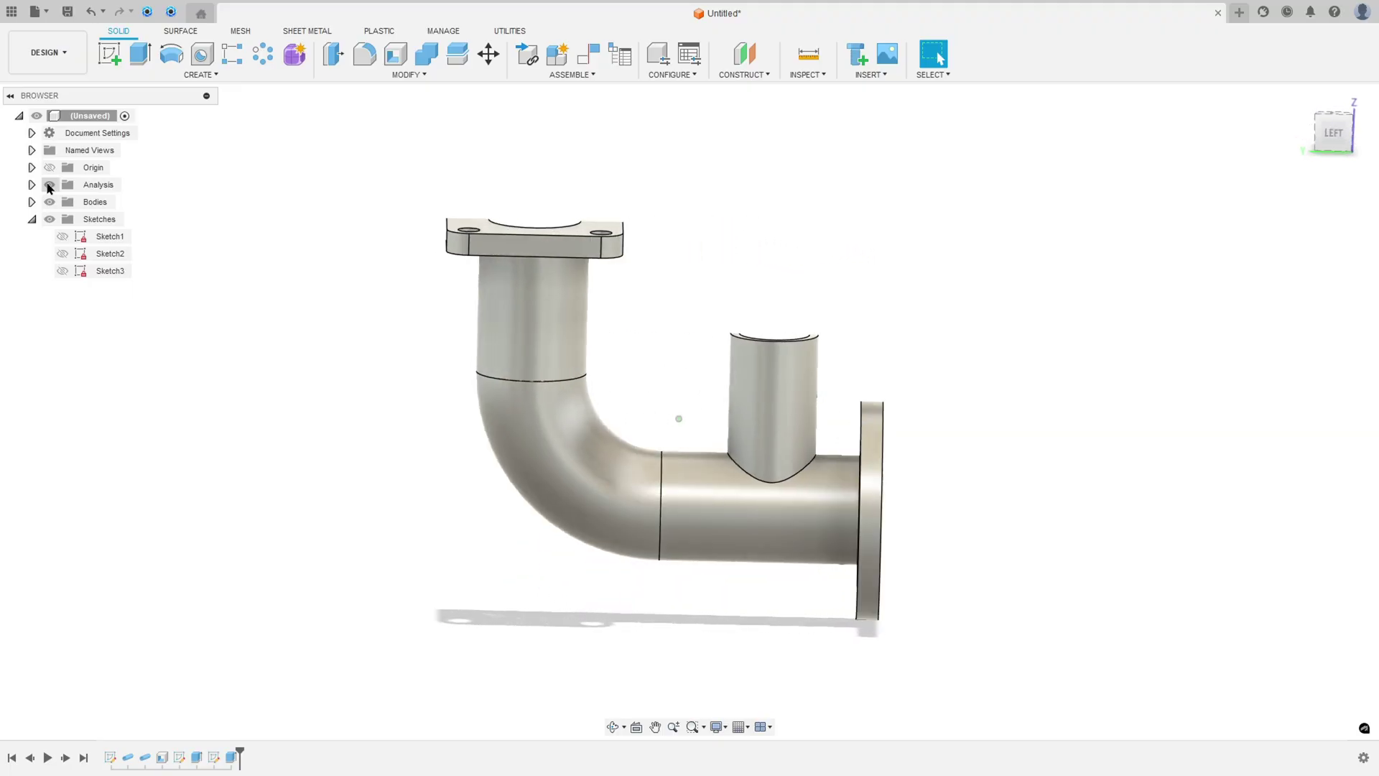
click(49, 185)
click(51, 186)
shift+middle_drag(52, 192, 650, 430)
scroll(650, 431, up, 4)
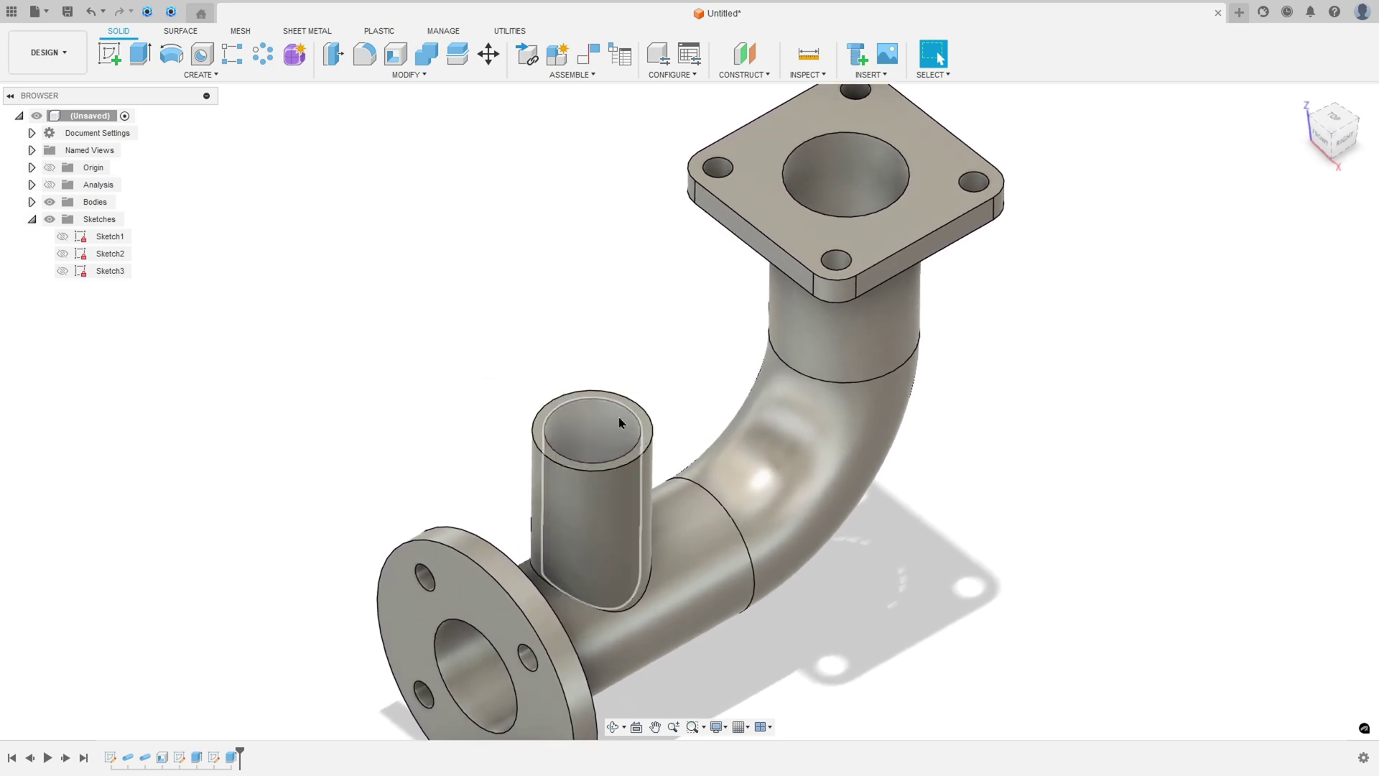
Start a new sketch on the pipe's end face and rotate the view horizontal
key(s)
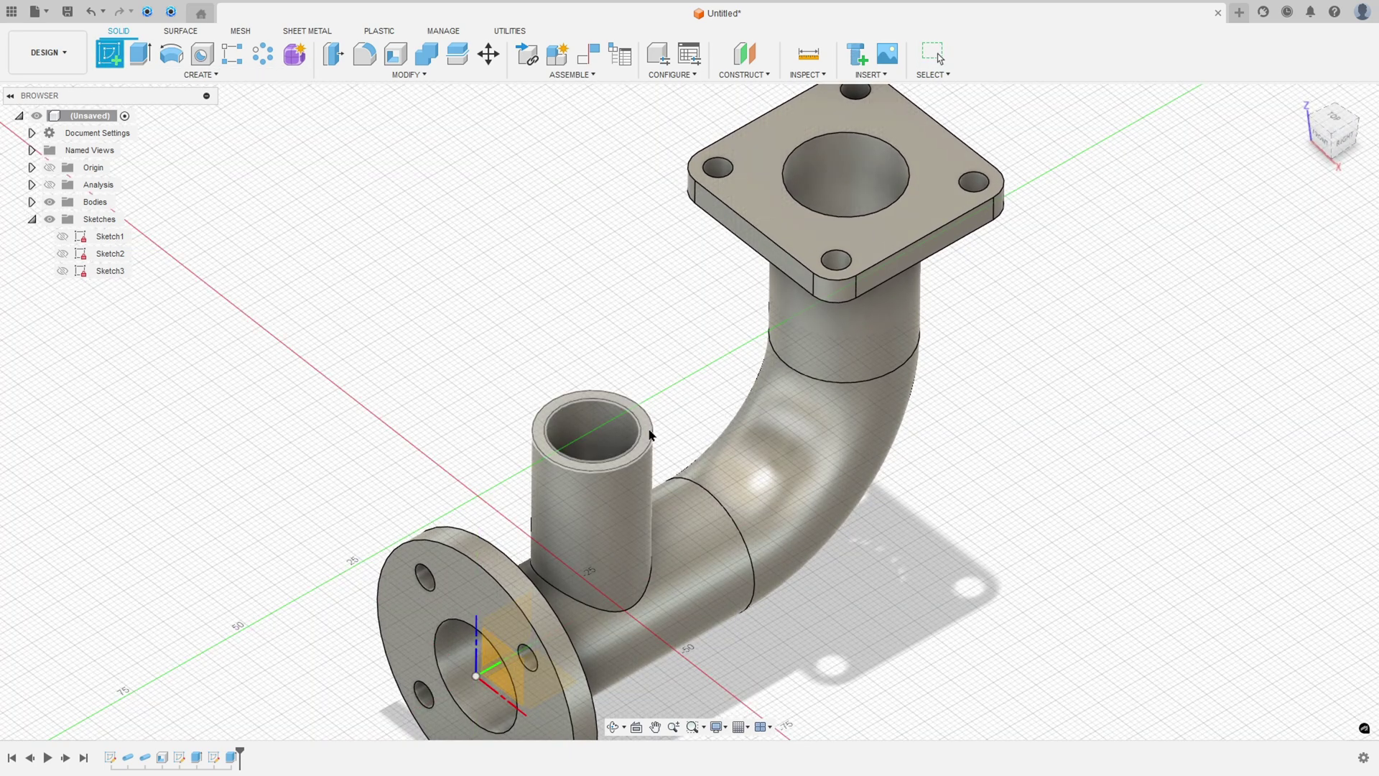
click(646, 436)
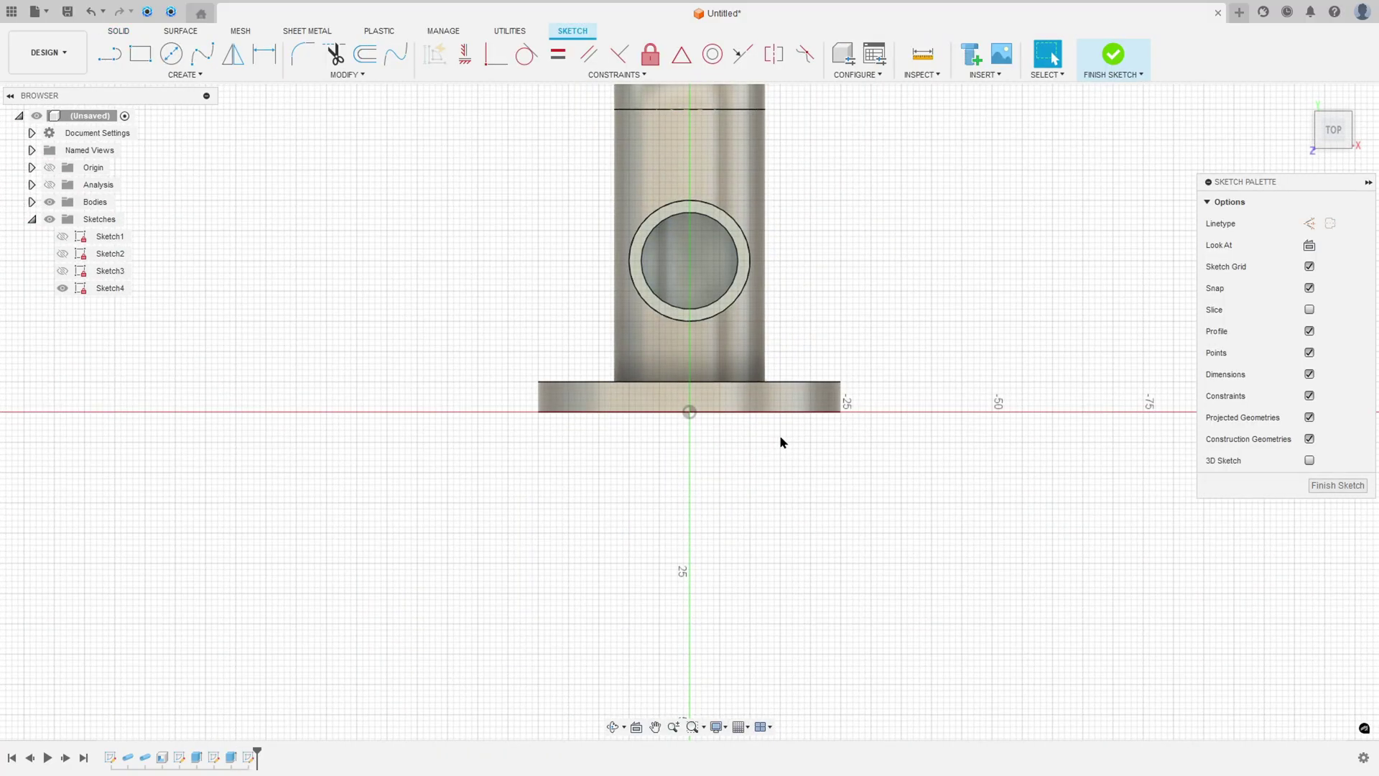
click(1371, 113)
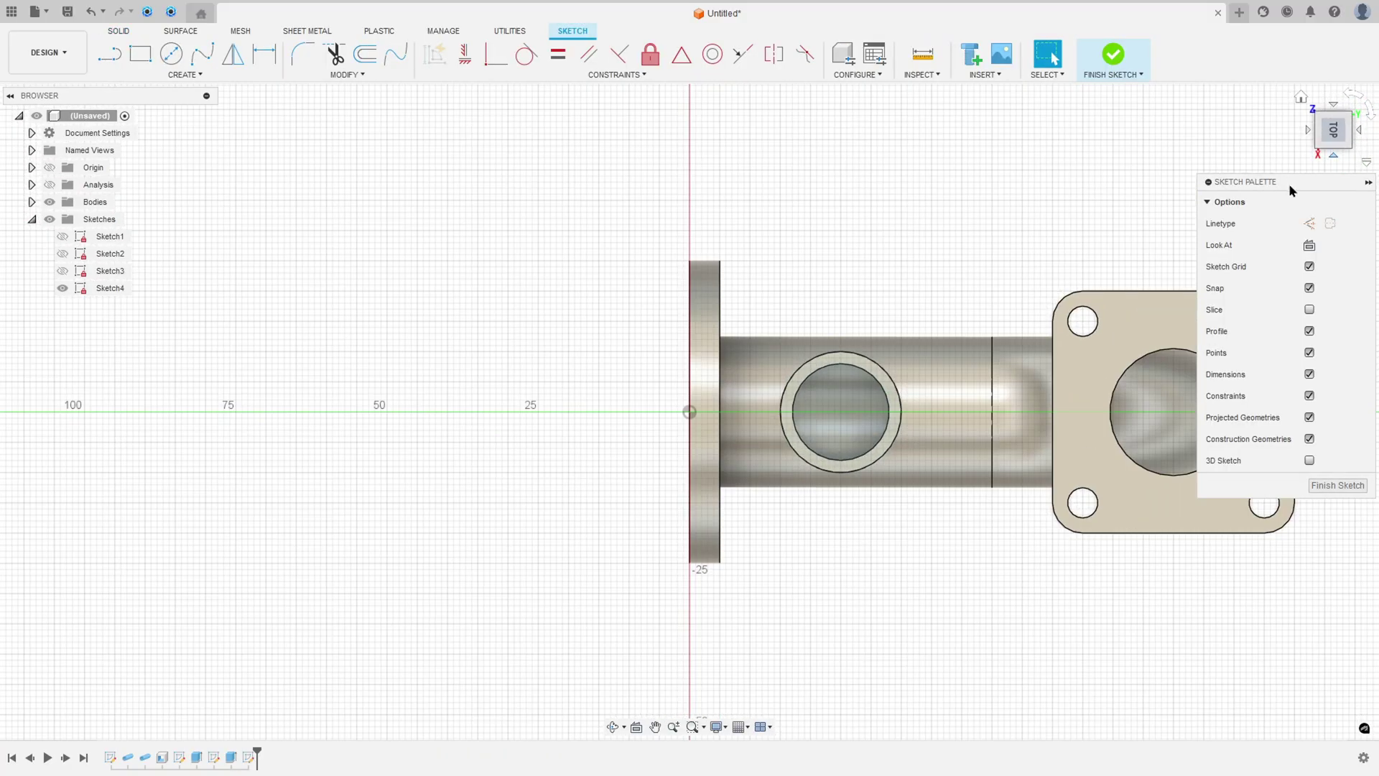
middle_drag(936, 370, 676, 372)
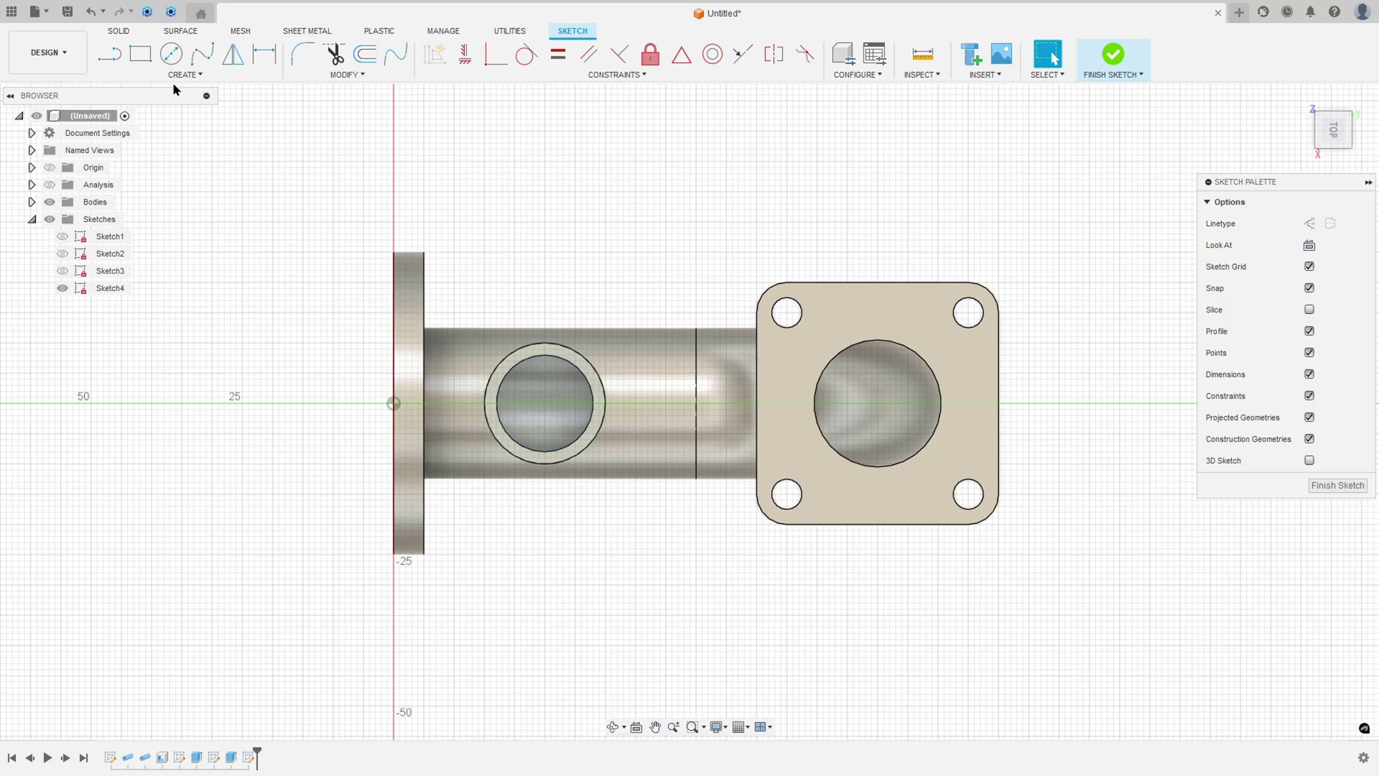
Project the side branch's outer circle into the sketch
click(176, 76)
mouse_move(158, 292)
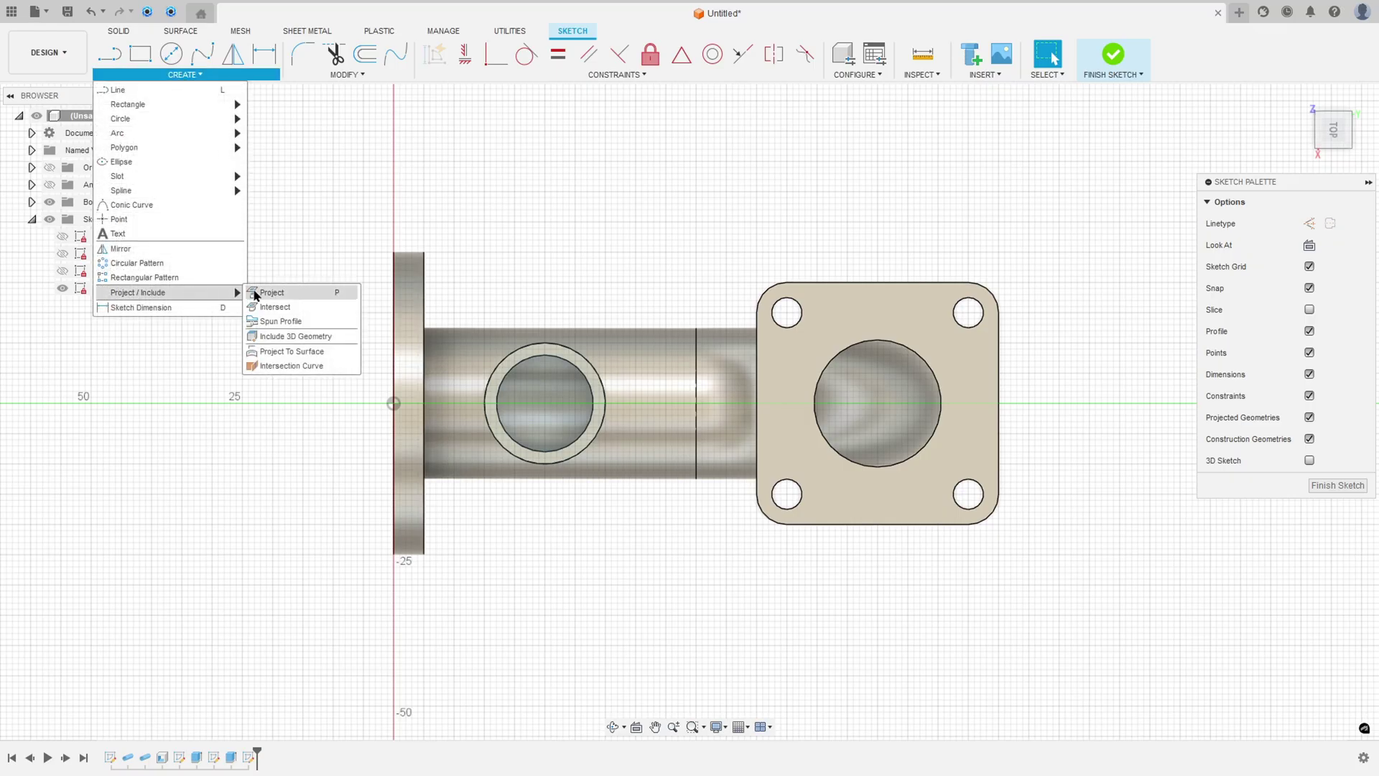
click(255, 294)
scroll(581, 357, up, 3)
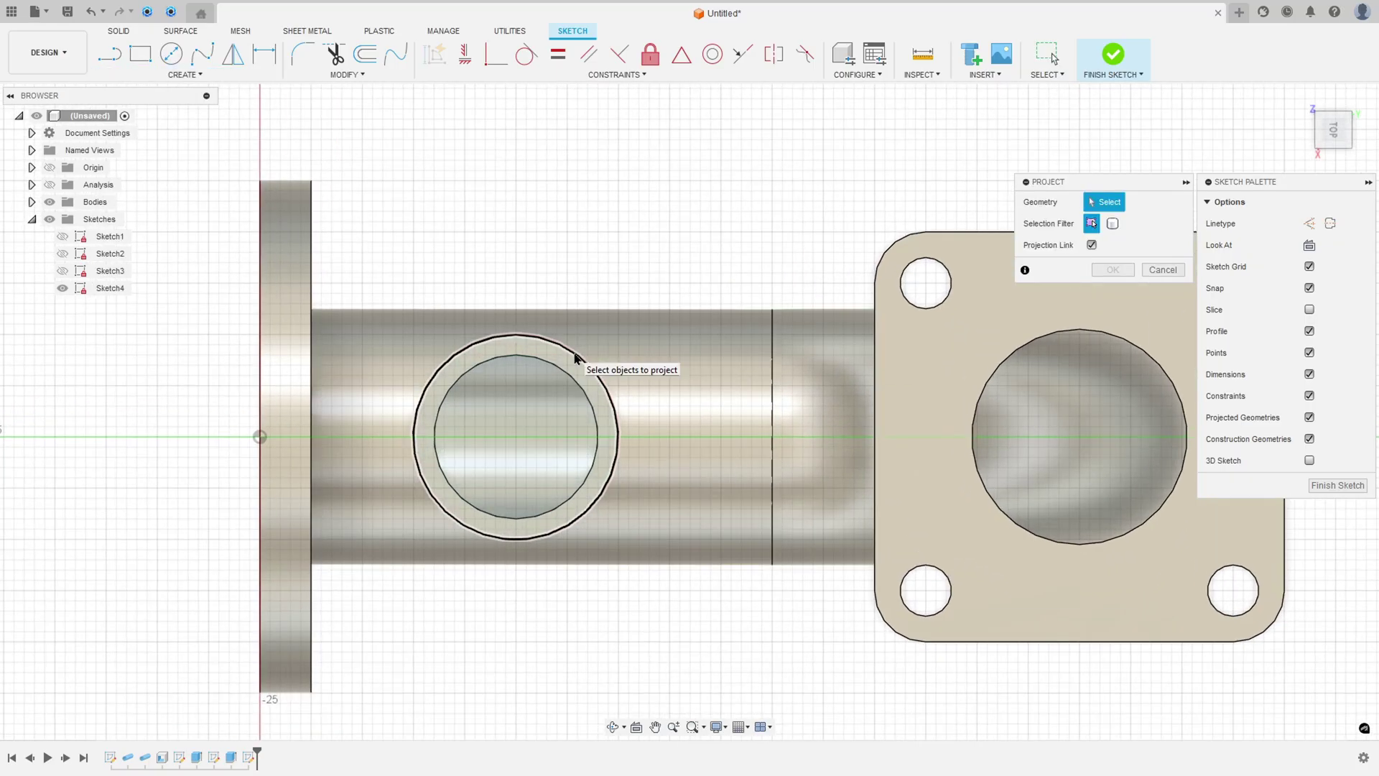
click(575, 358)
click(1112, 271)
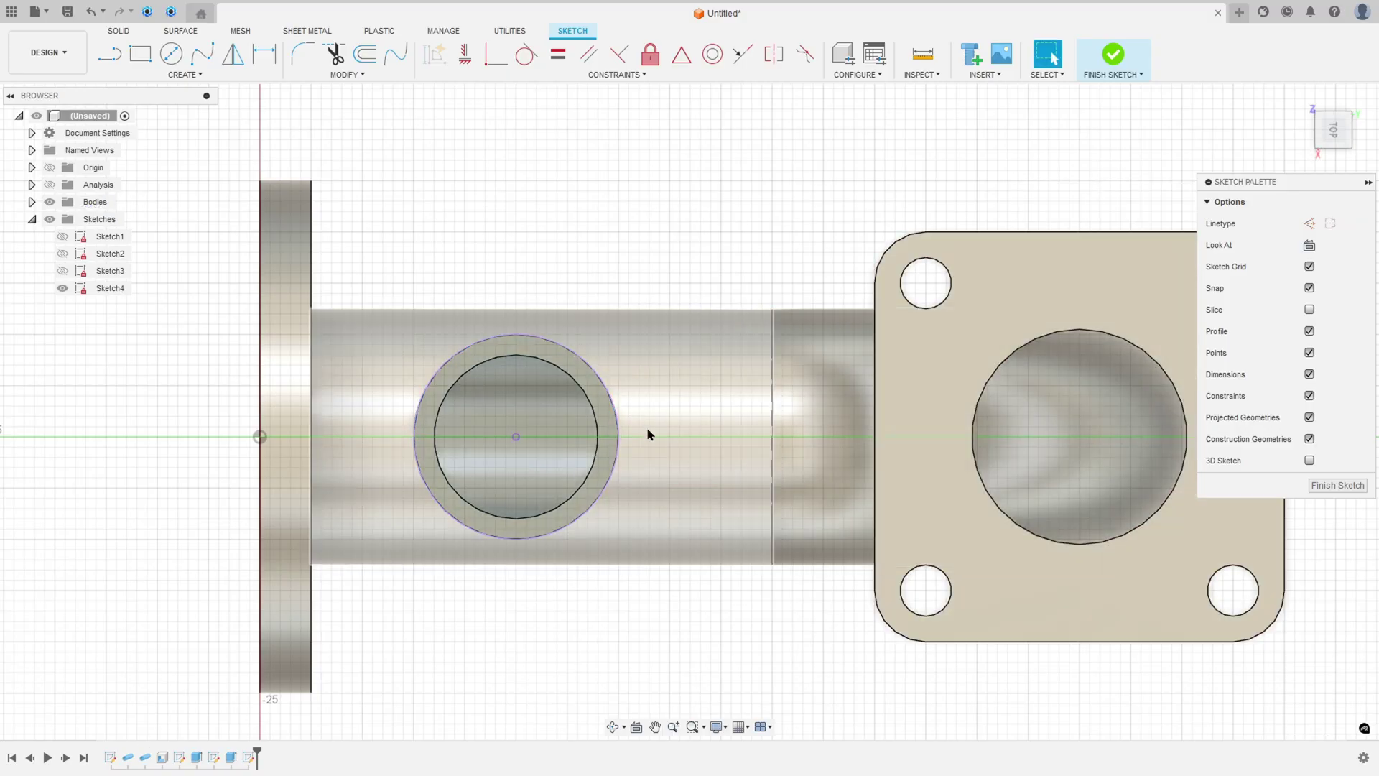
Hide Body1 and switch to the reference drawing
scroll(633, 442, down, 2)
click(31, 202)
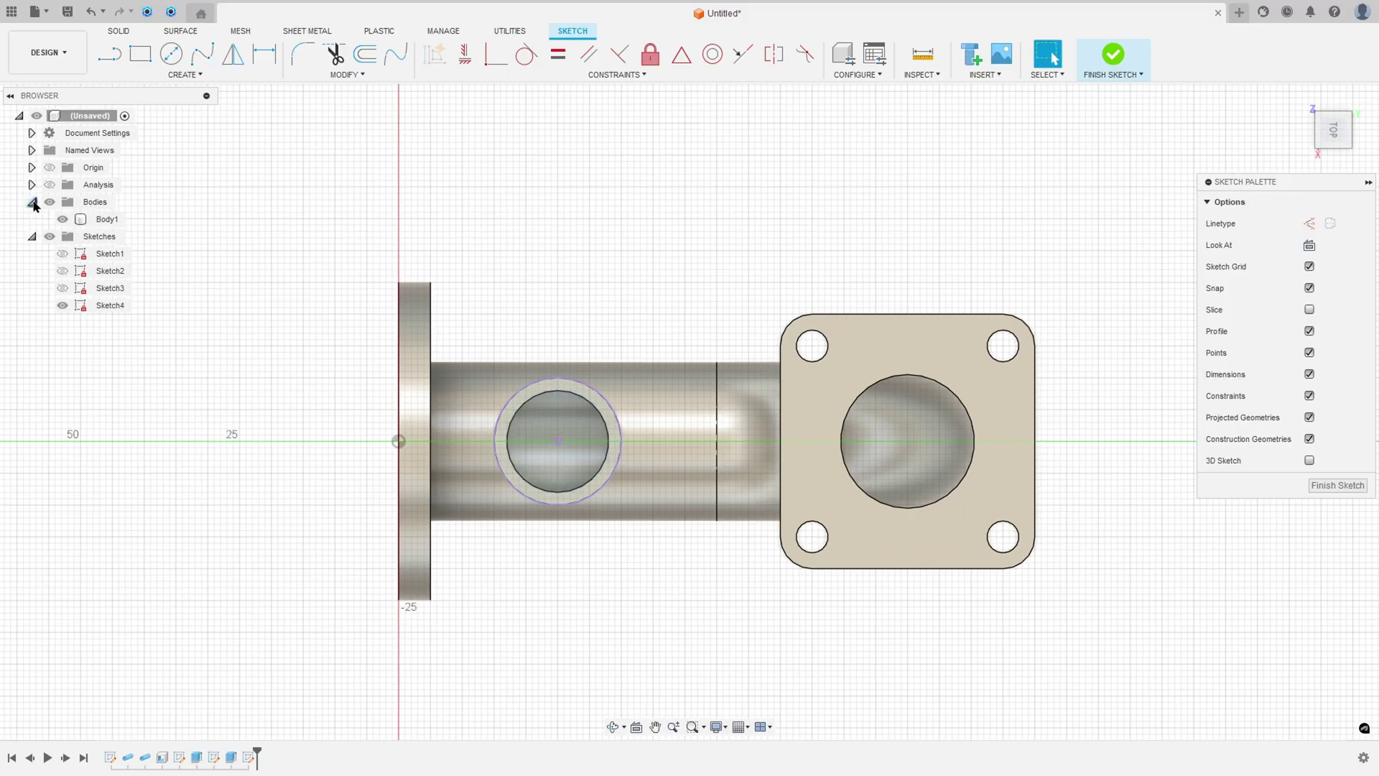
click(63, 219)
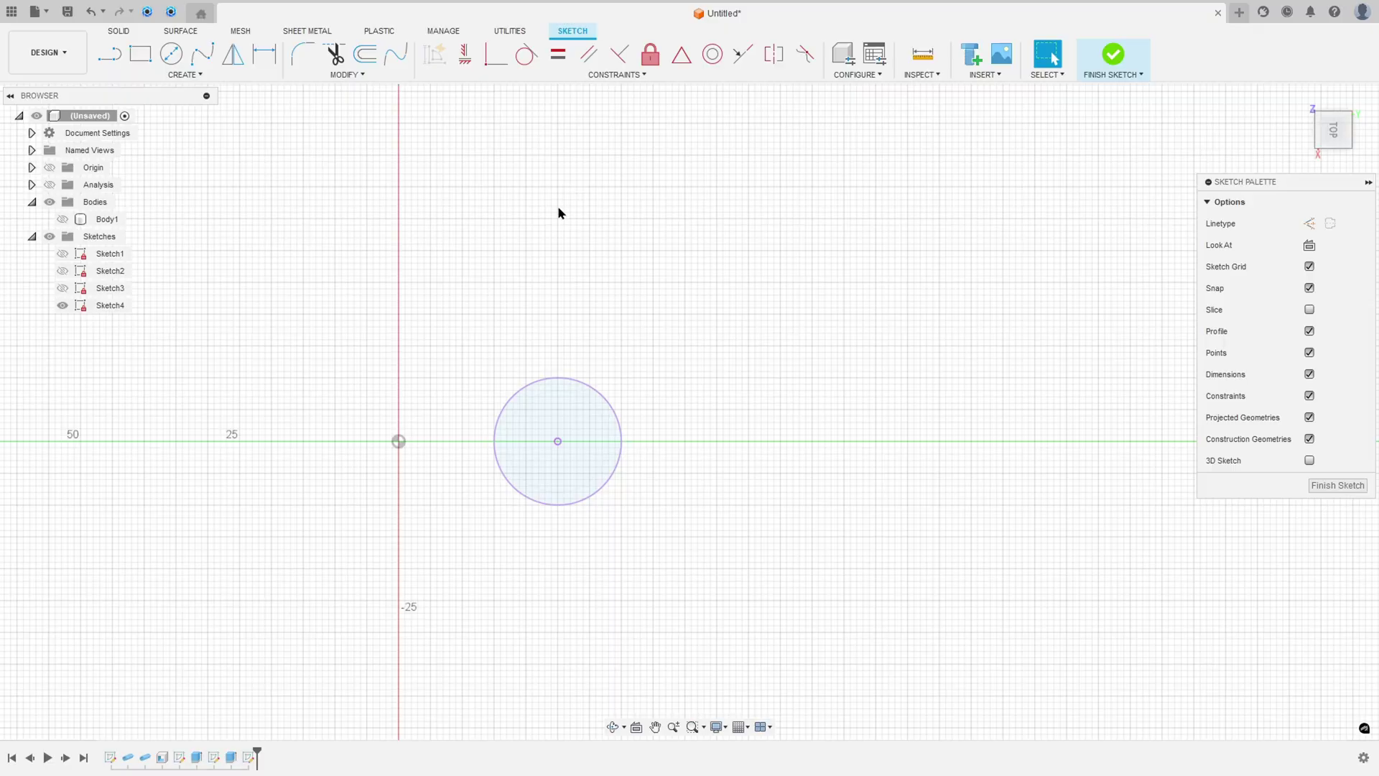
key(alt+Tab)
Circle the upper flange, line through the oval flange holes, strike 25,00 and Ø5,00 in red
mouse_move(740, 452)
mouse_down()
mouse_move(789, 497)
mouse_move(813, 482)
mouse_move(736, 462)
mouse_up()
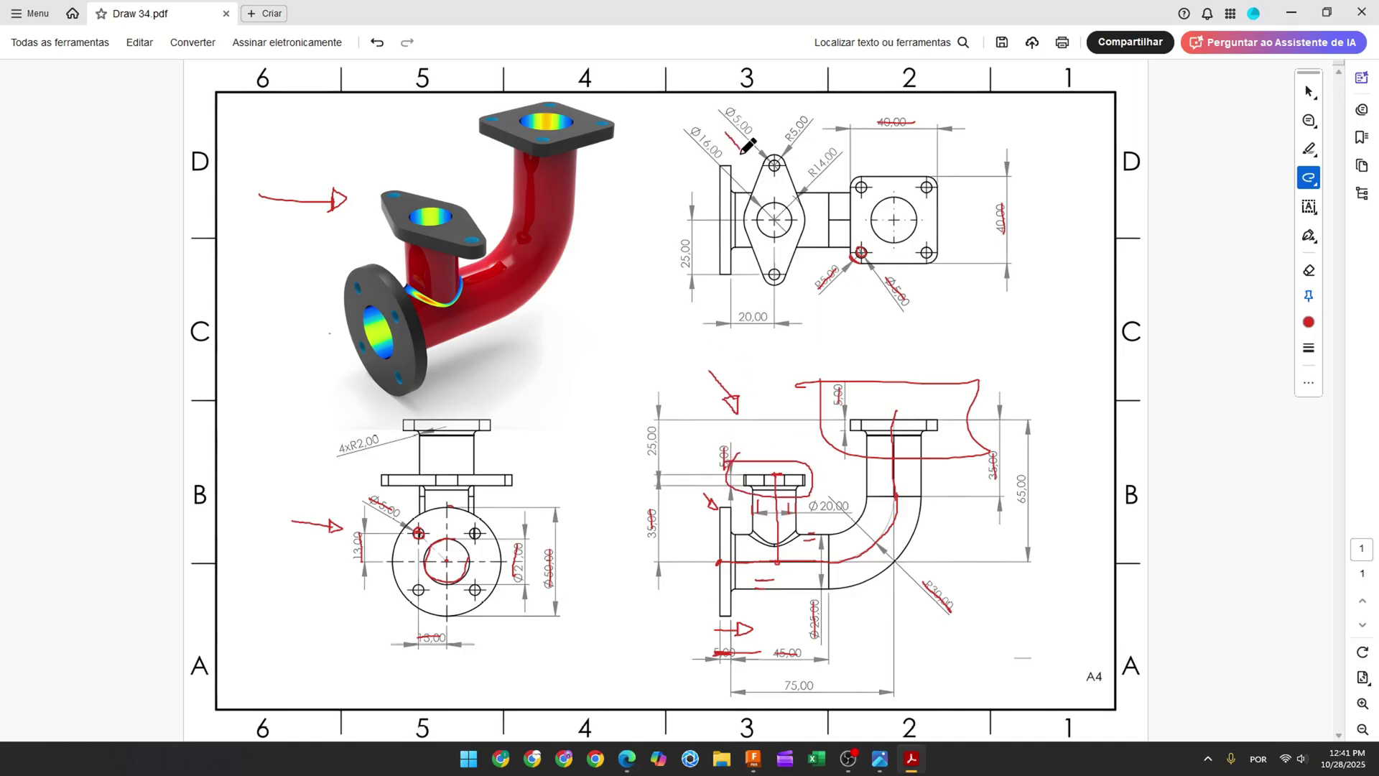
ctrl+scroll(754, 154, up, 3)
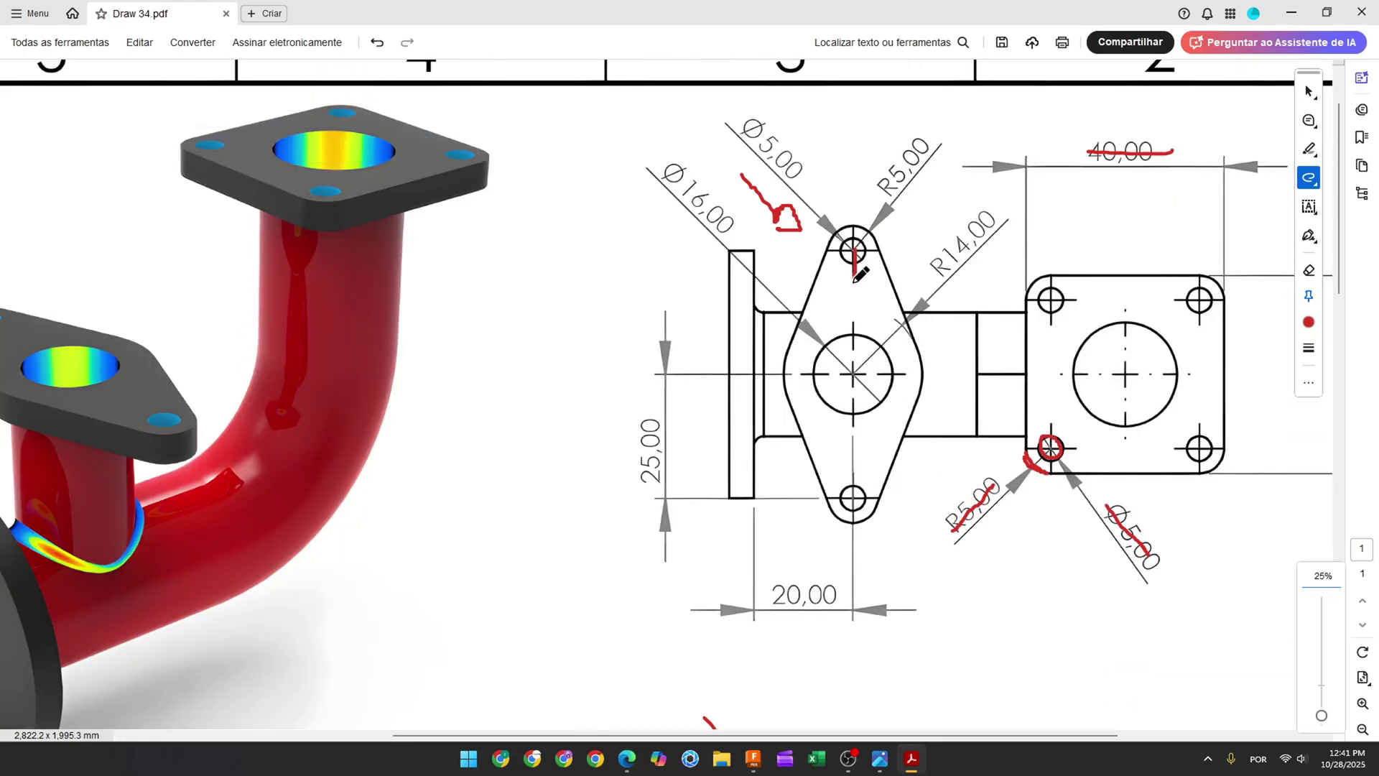
drag(855, 280, 850, 413)
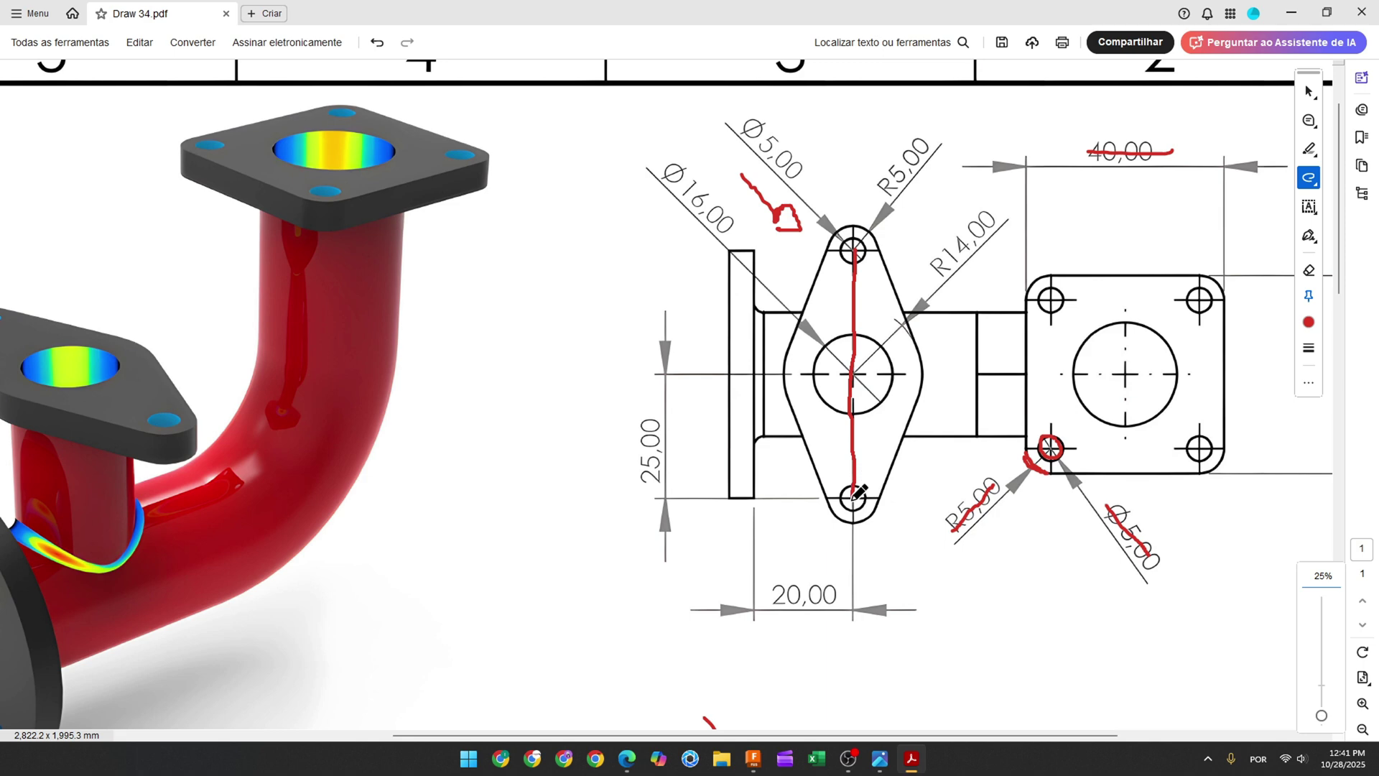
drag(651, 413, 652, 480)
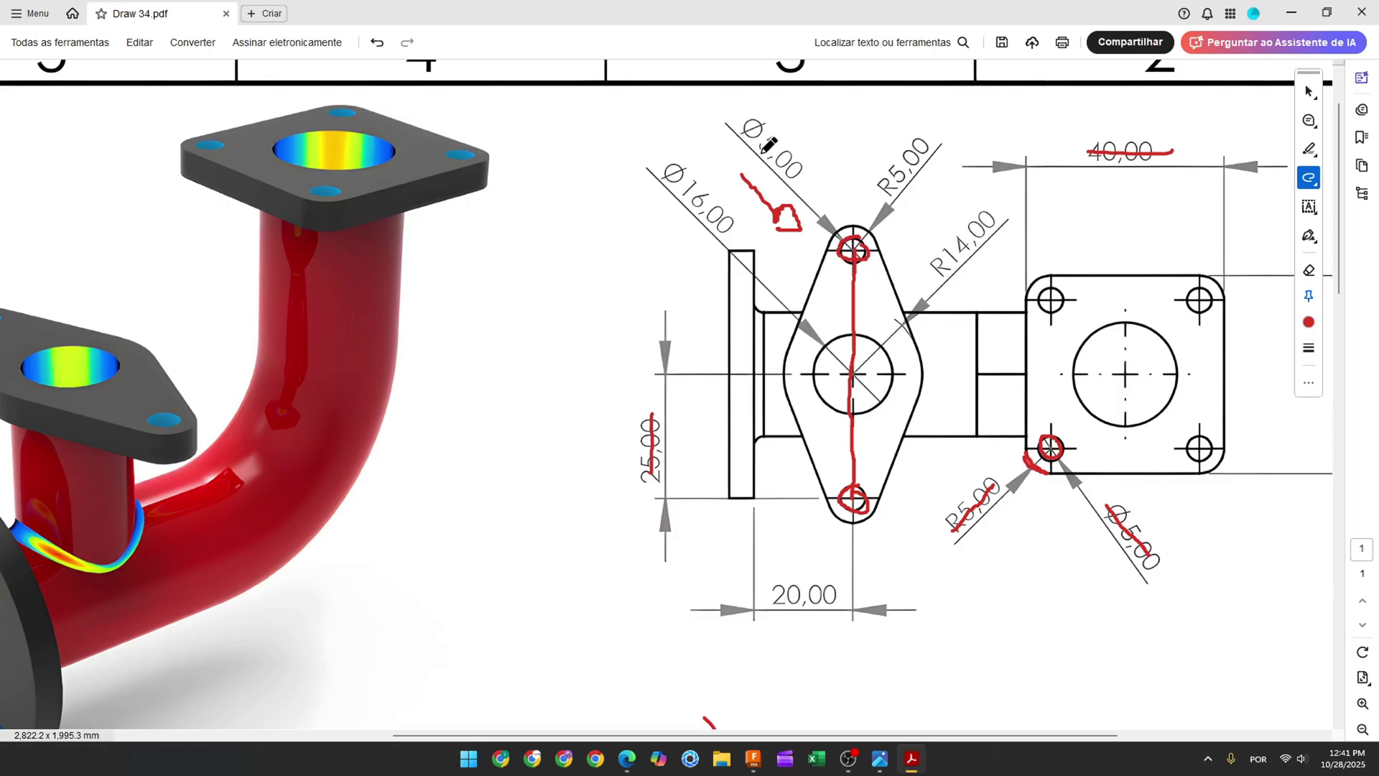
drag(748, 124, 799, 166)
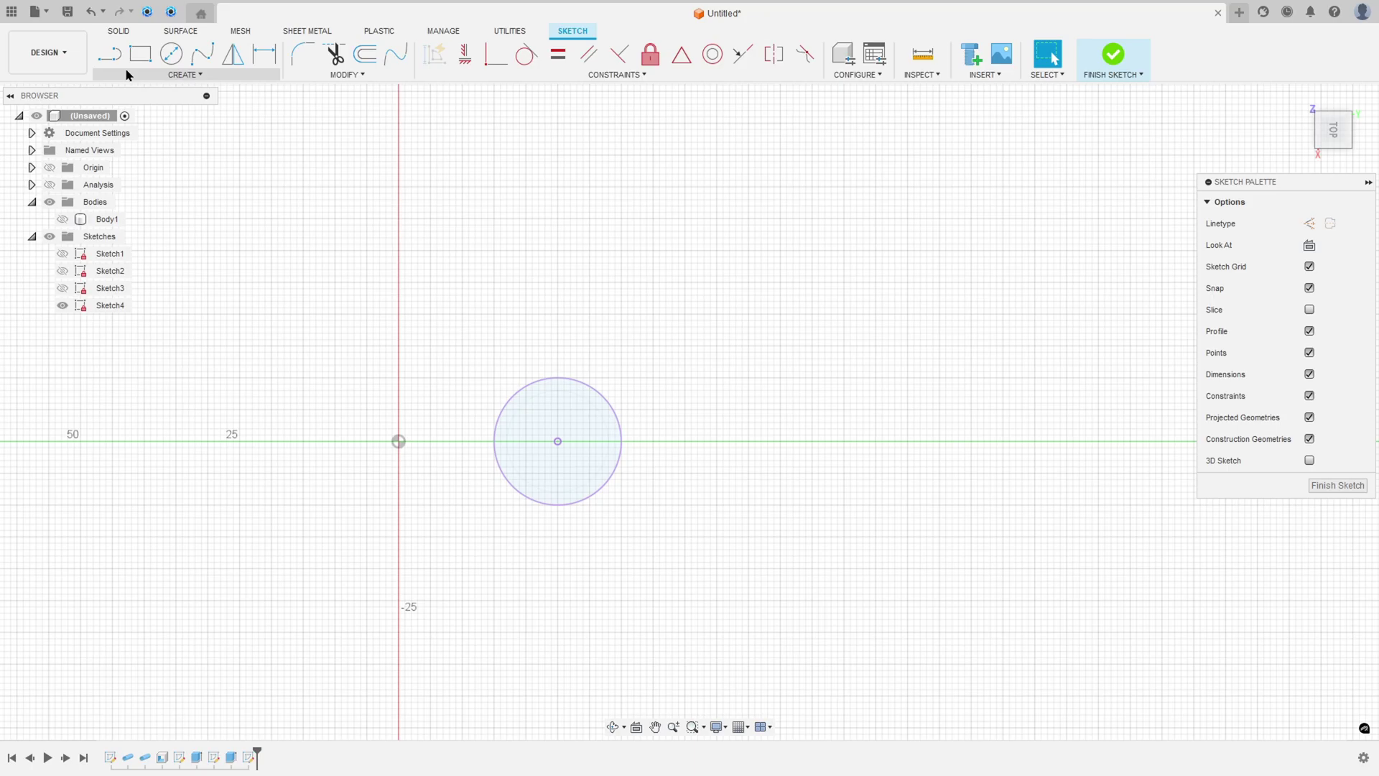
Draw a 50 mm construction line above the circle
click(109, 54)
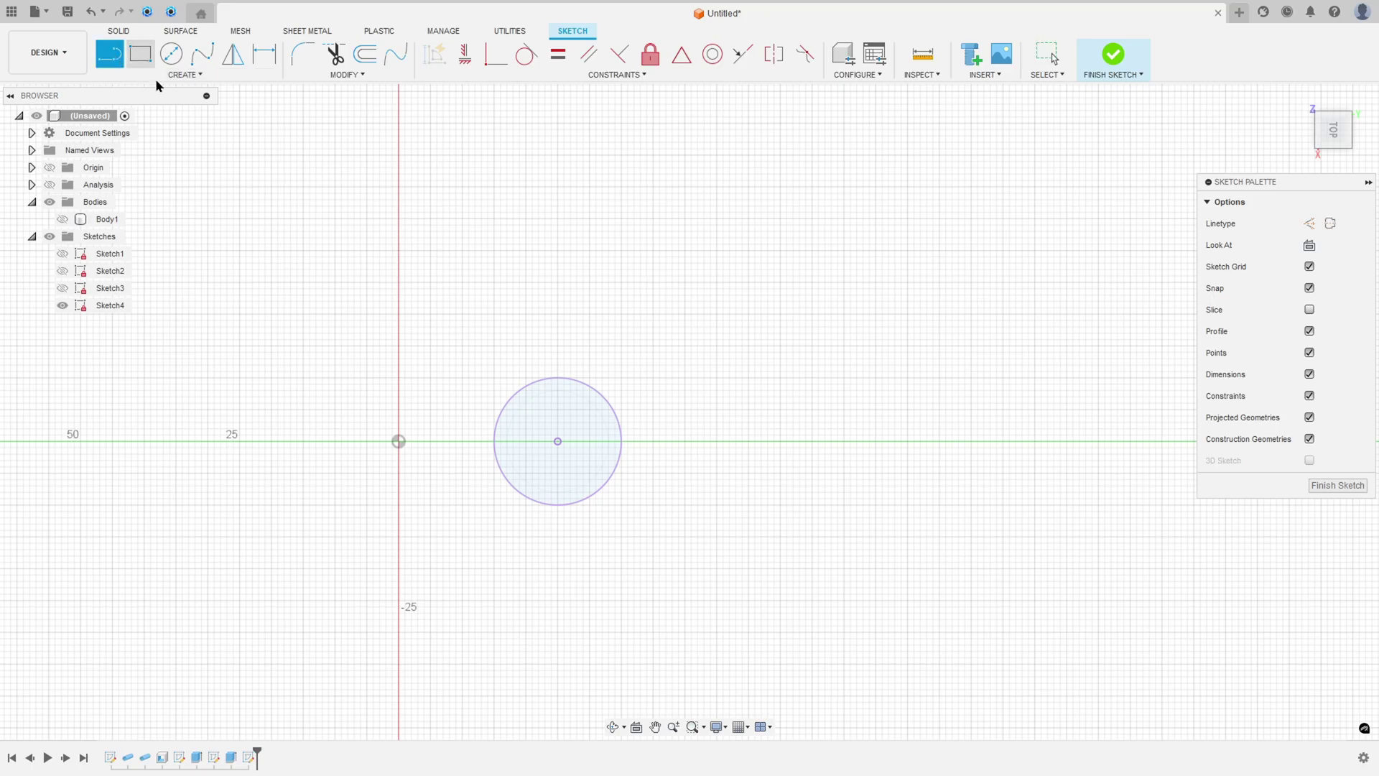
click(1310, 225)
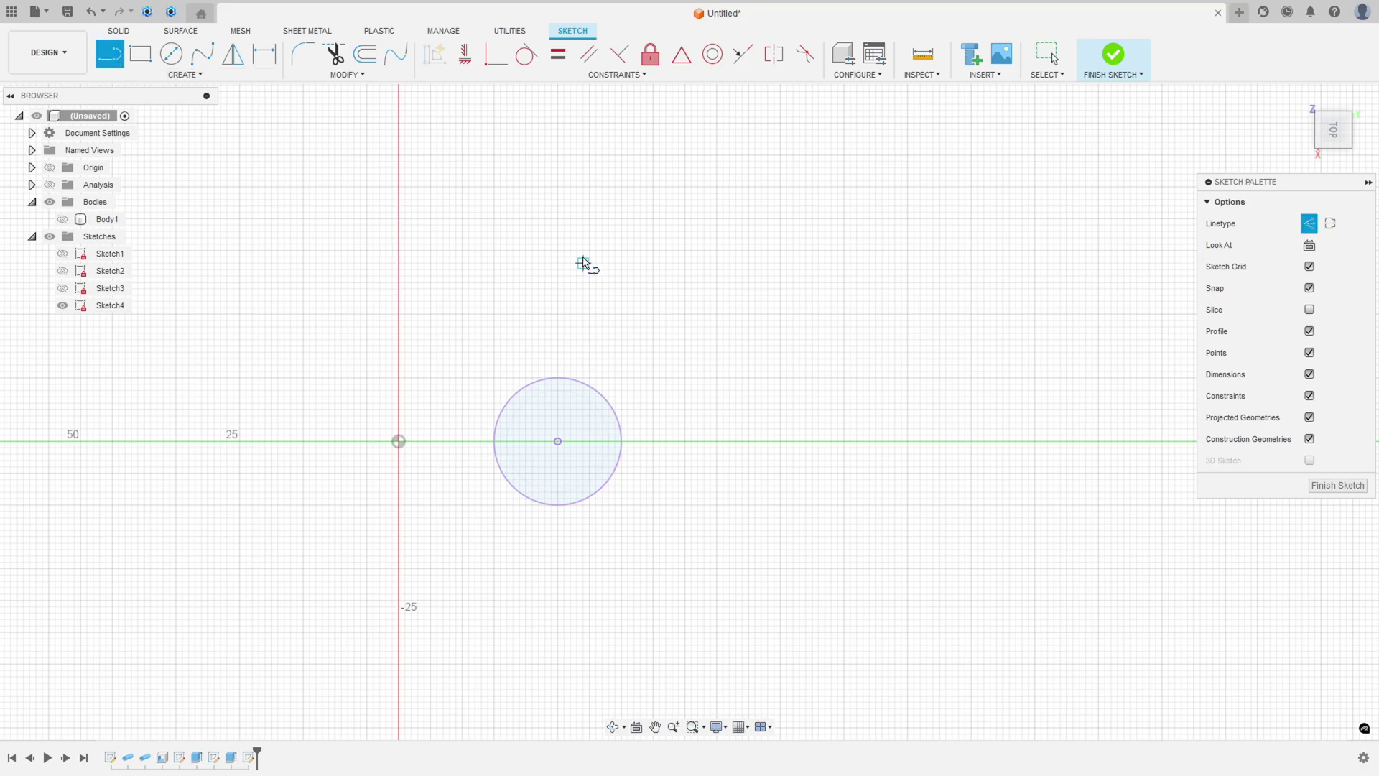
click(557, 270)
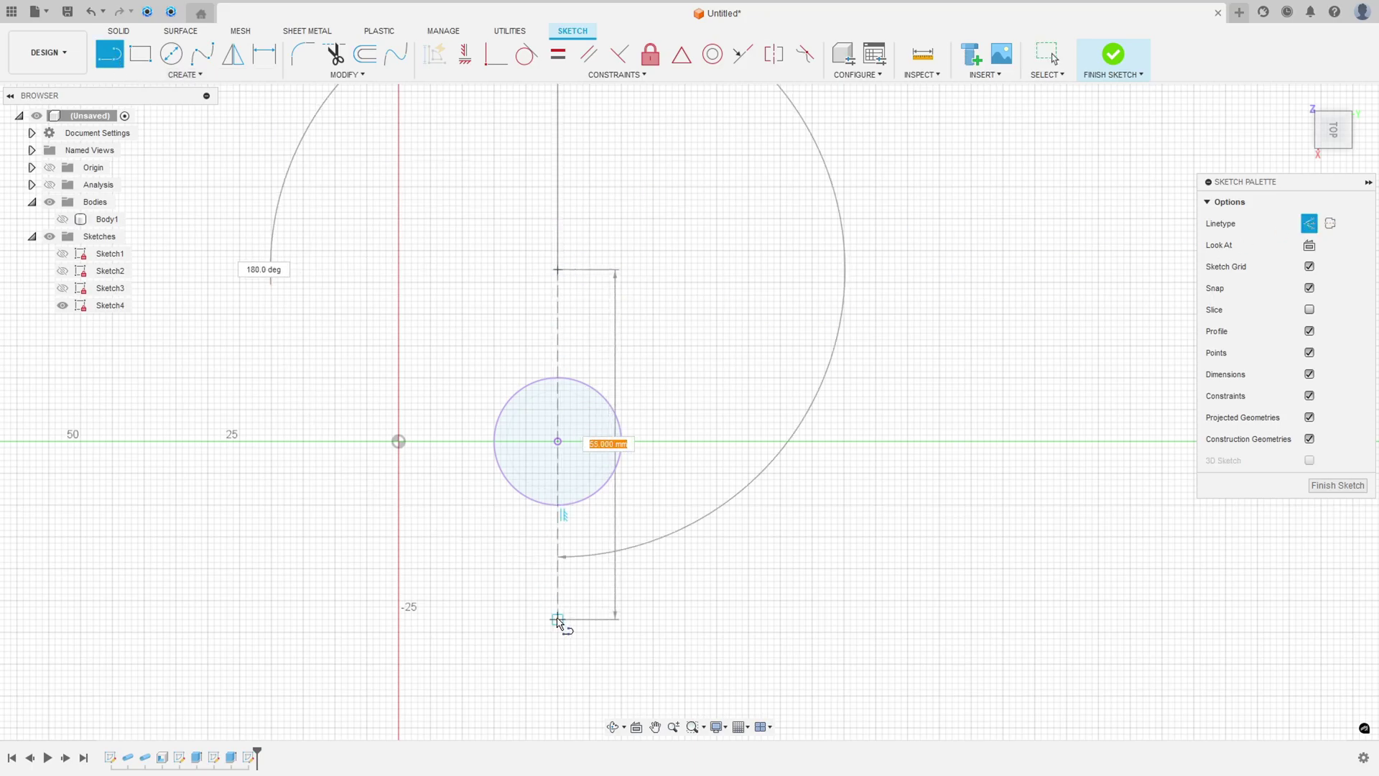
text(50)
key(Return)
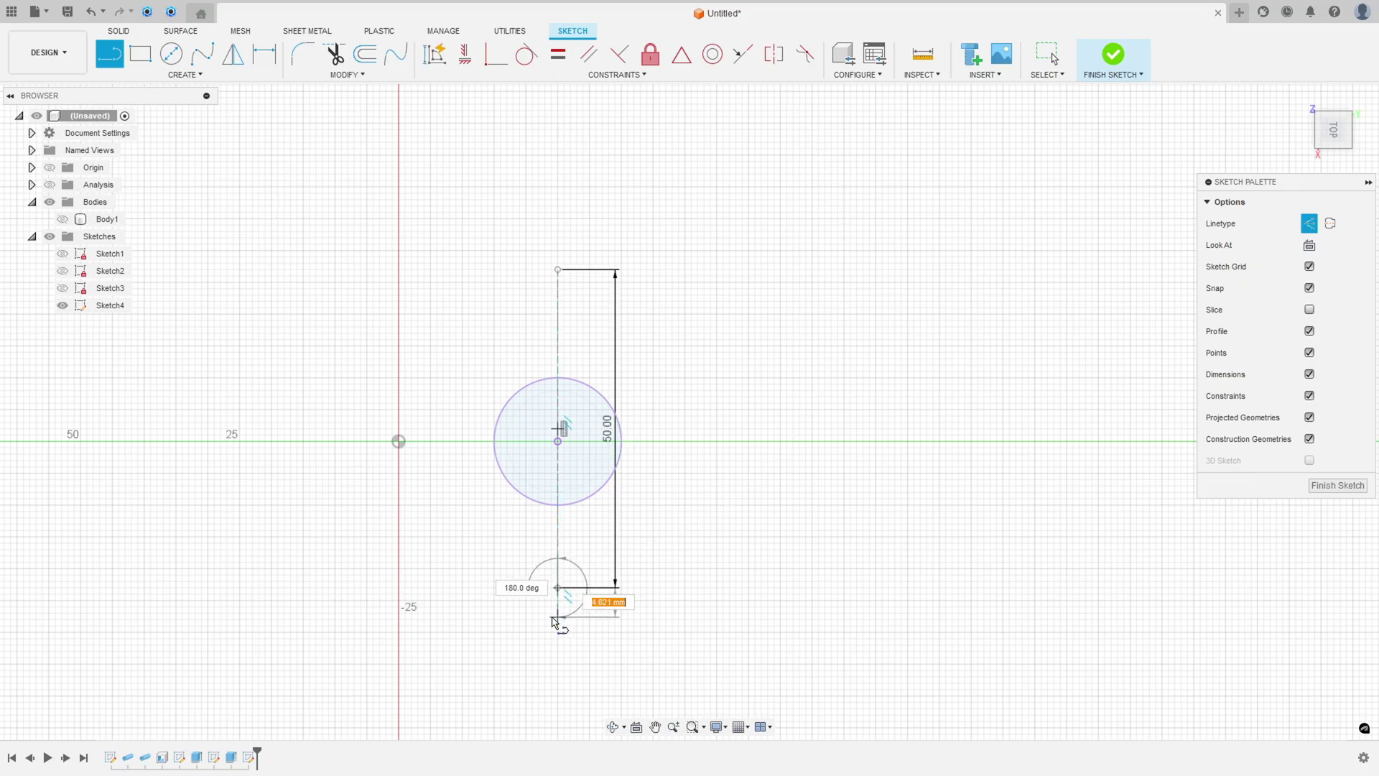
key(Escape)
Constrain the construction line's midpoint to the circle centre and move its 50.00 dimension aside
click(633, 76)
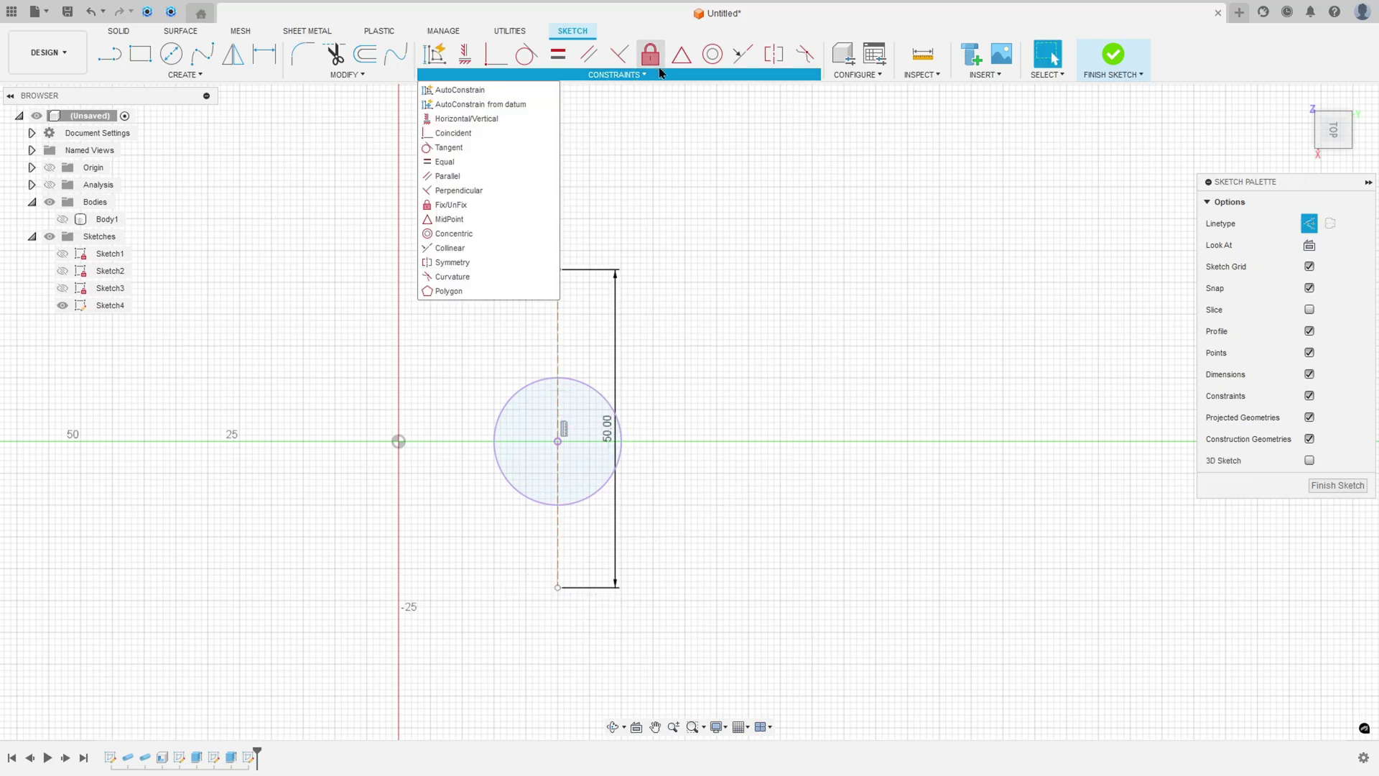
click(680, 60)
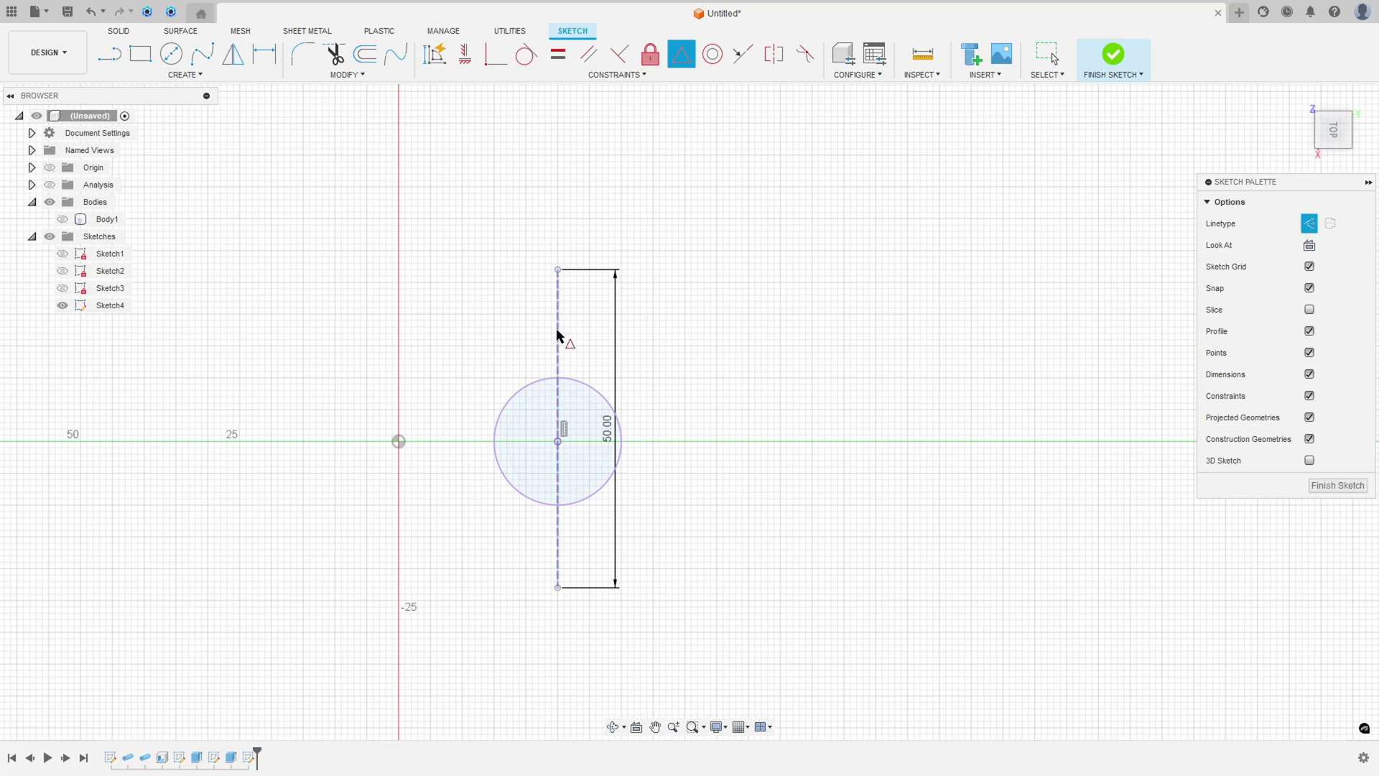
click(559, 288)
click(559, 442)
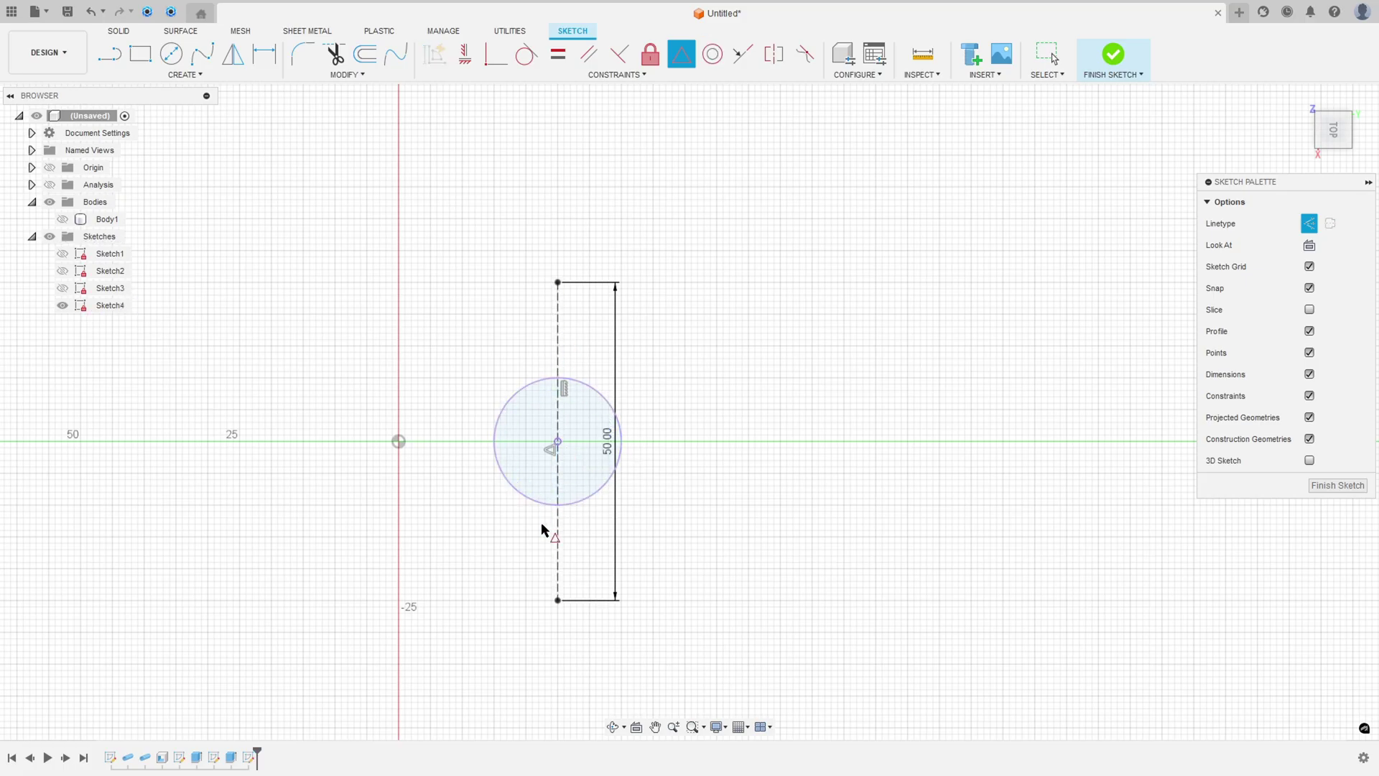
key(Escape)
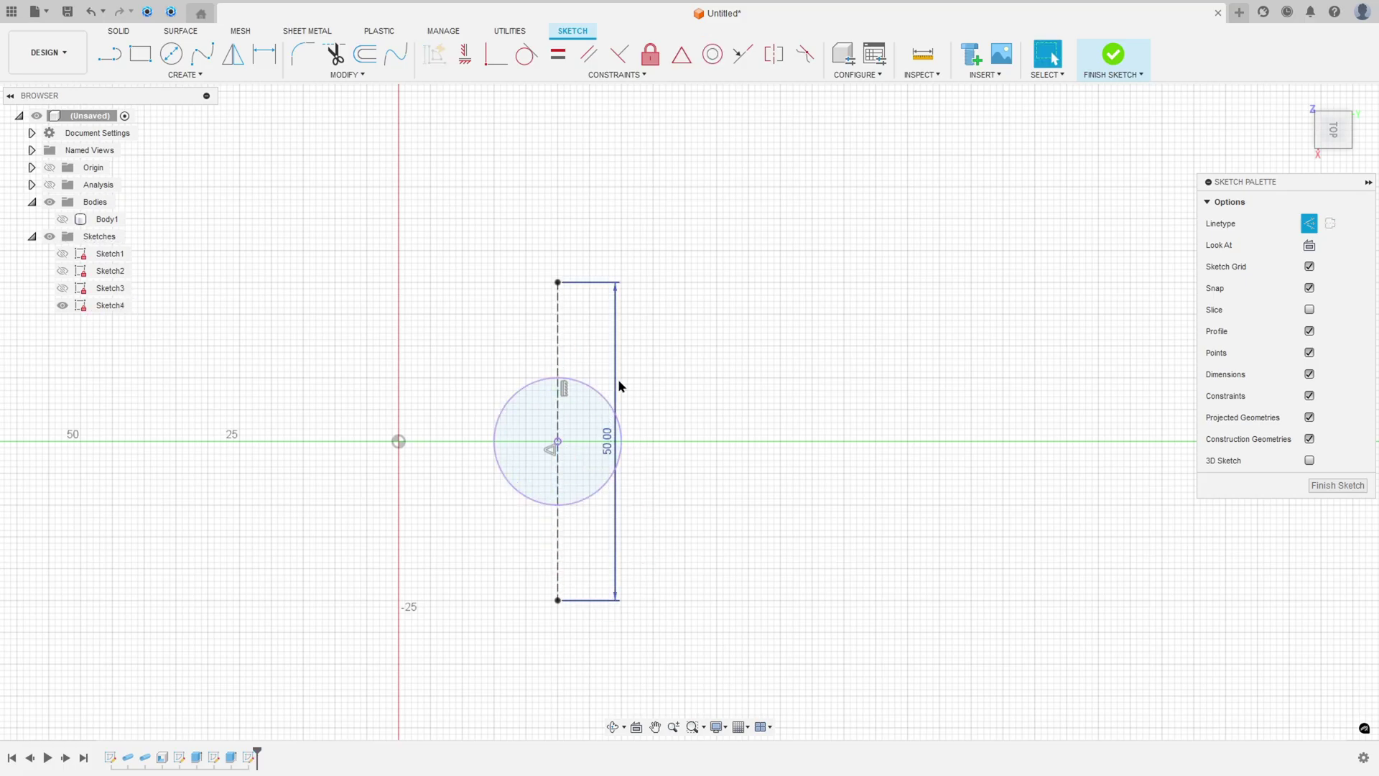
drag(622, 386, 790, 394)
Draw a Ø5 mm circle at the top end of the construction line
click(173, 60)
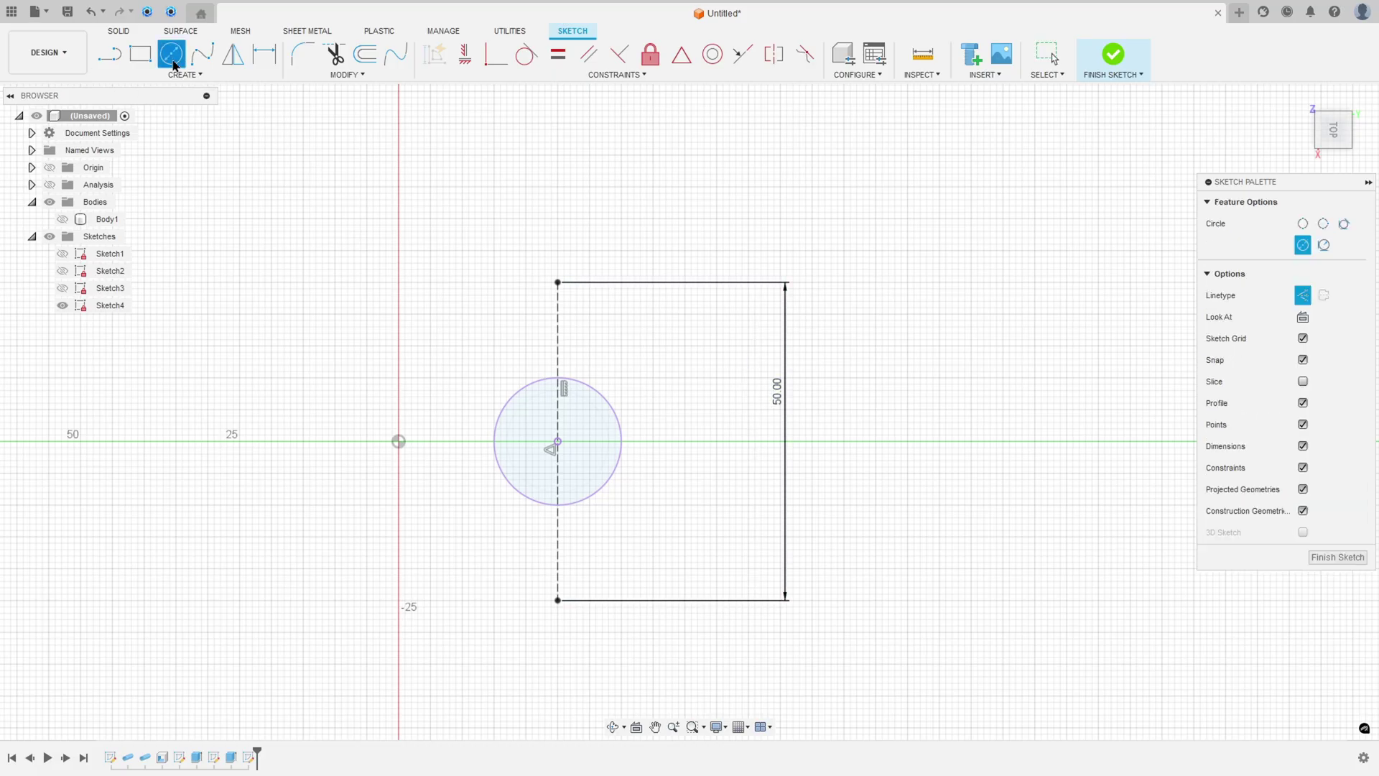
click(1303, 295)
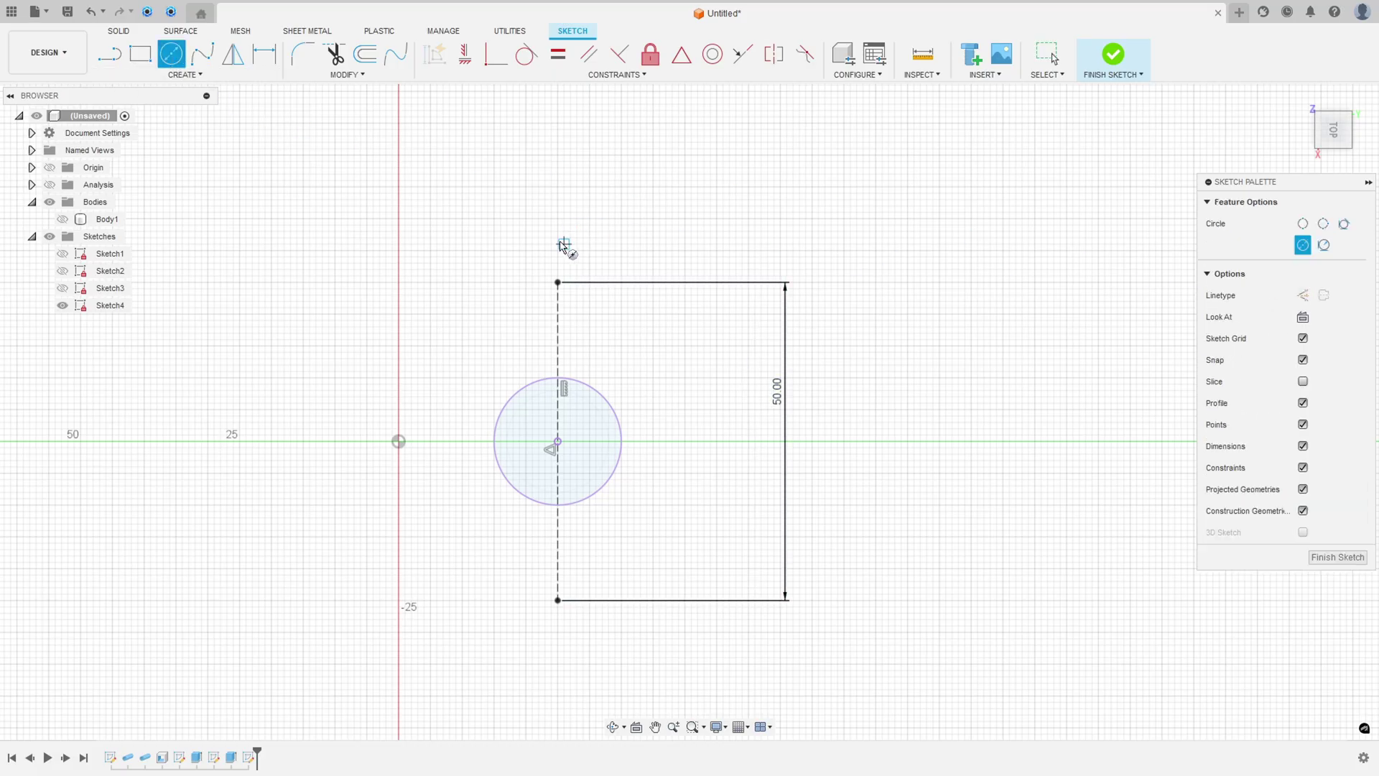
click(558, 283)
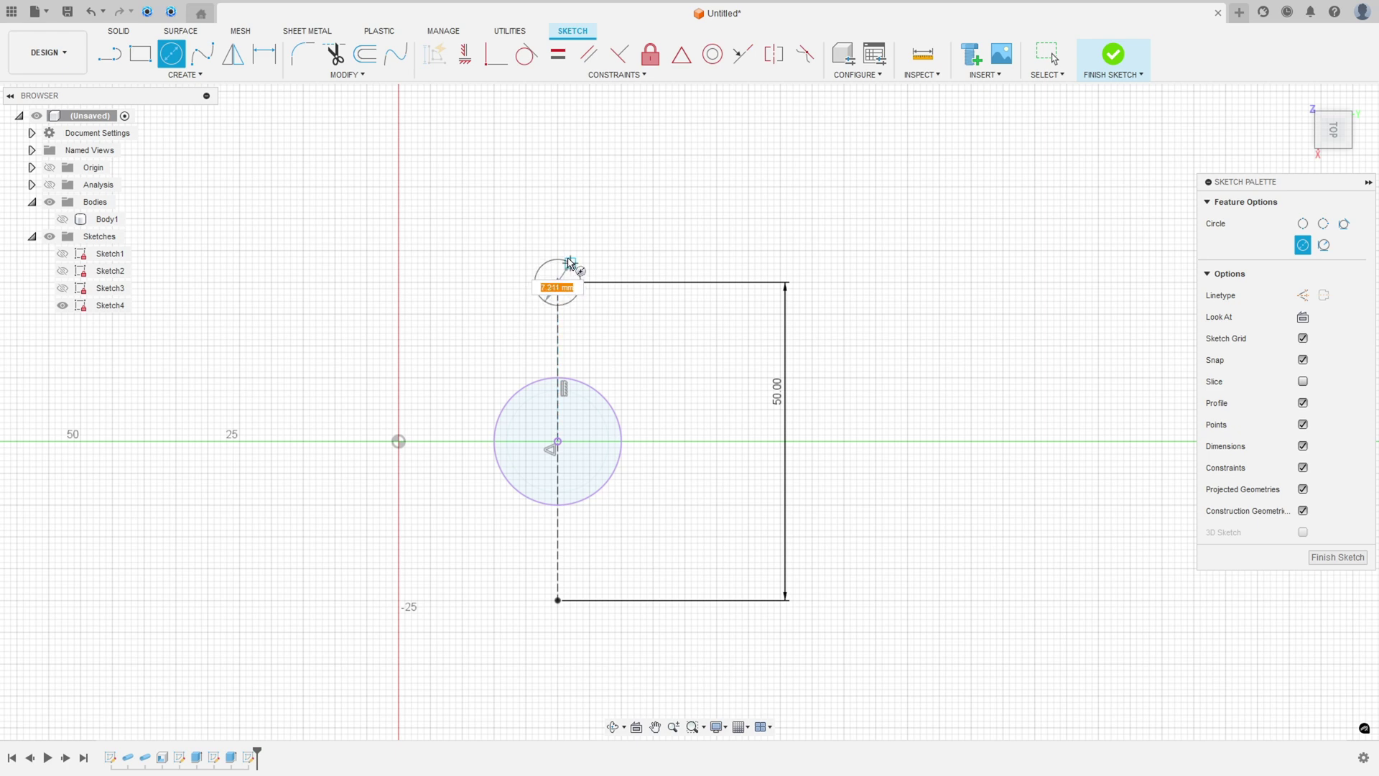
text(5)
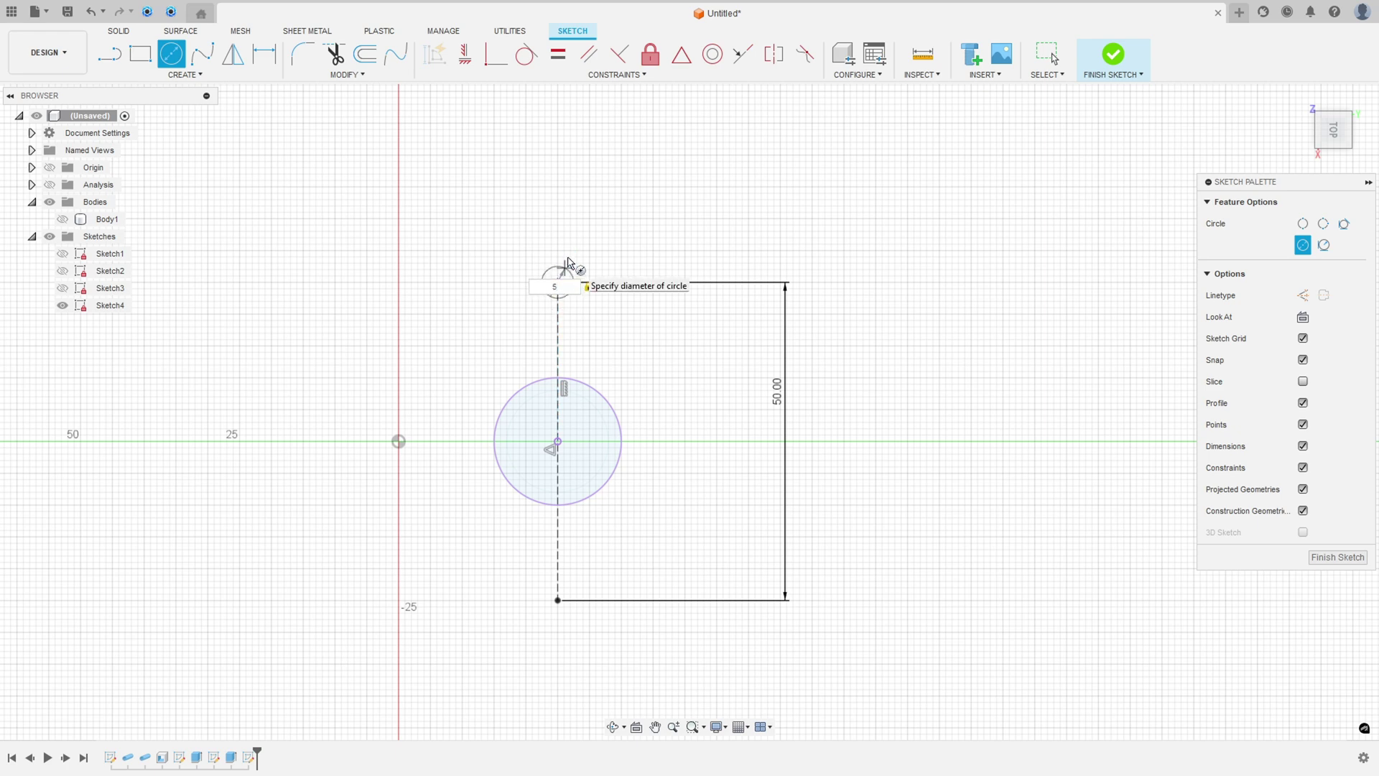
key(Return)
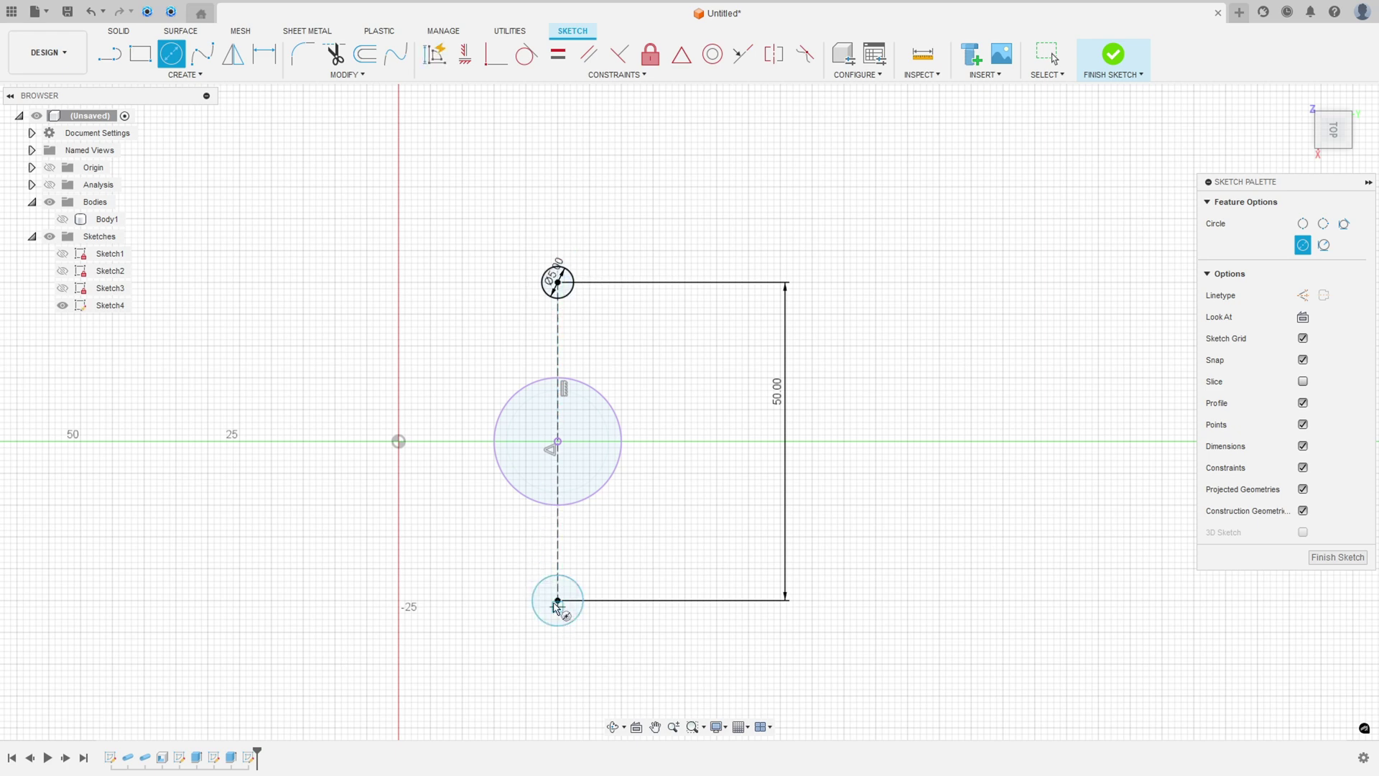
Make the bottom circle equal to the top Ø5 circle and move the Ø5.00 dimension clear
click(558, 54)
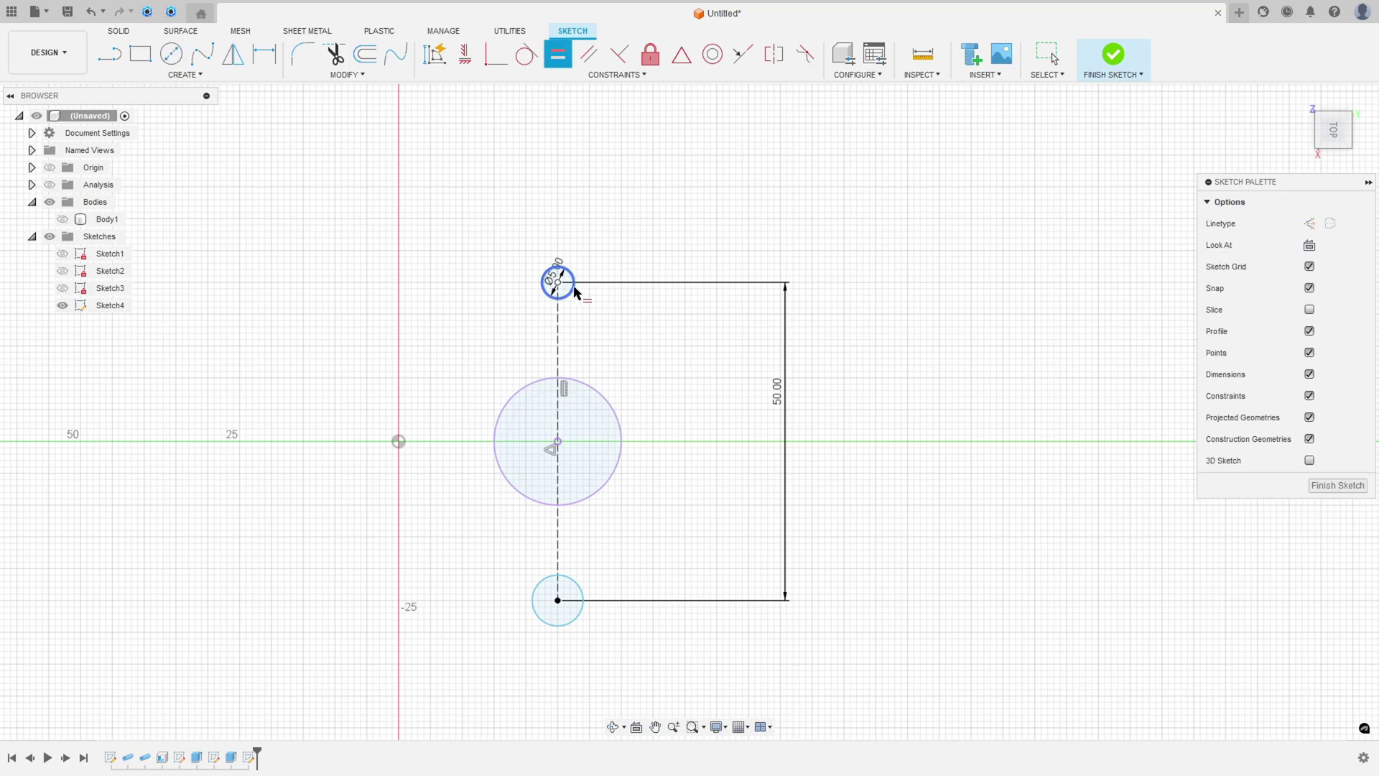
click(577, 293)
click(574, 579)
key(Escape)
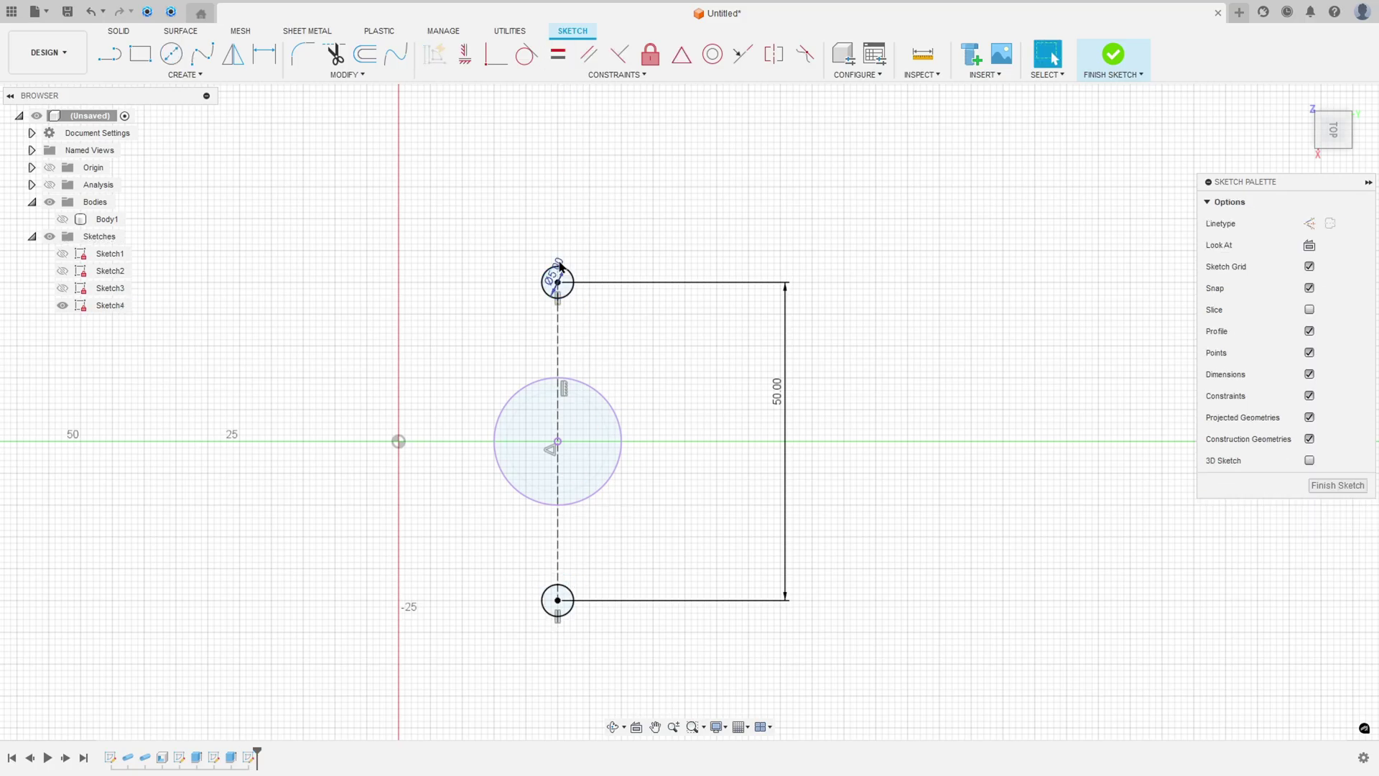
drag(560, 266, 635, 219)
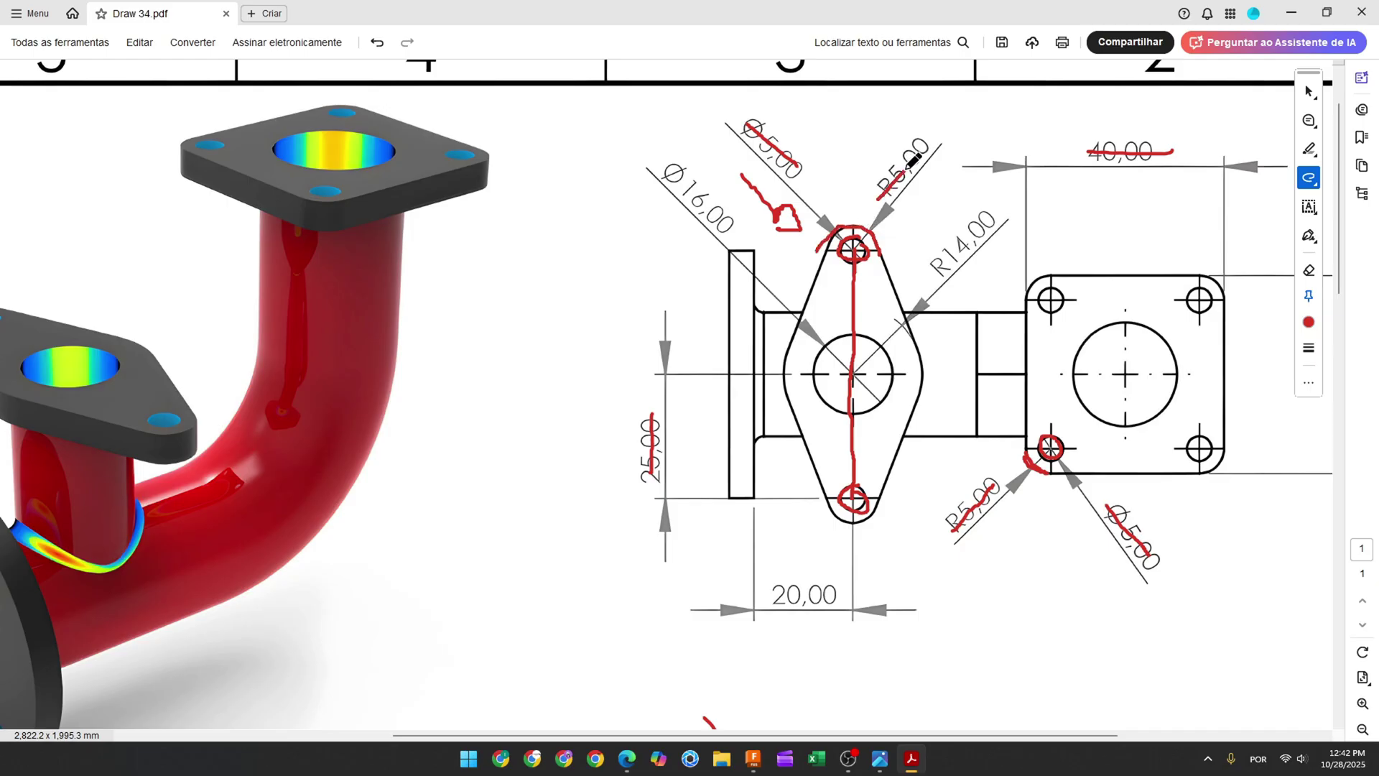
Strike through R5,00 and R14,00 in red and trace the lug's edge down to the bottom hole
drag(910, 166, 936, 133)
mouse_move(821, 267)
mouse_down()
mouse_move(779, 367)
mouse_move(788, 408)
mouse_up()
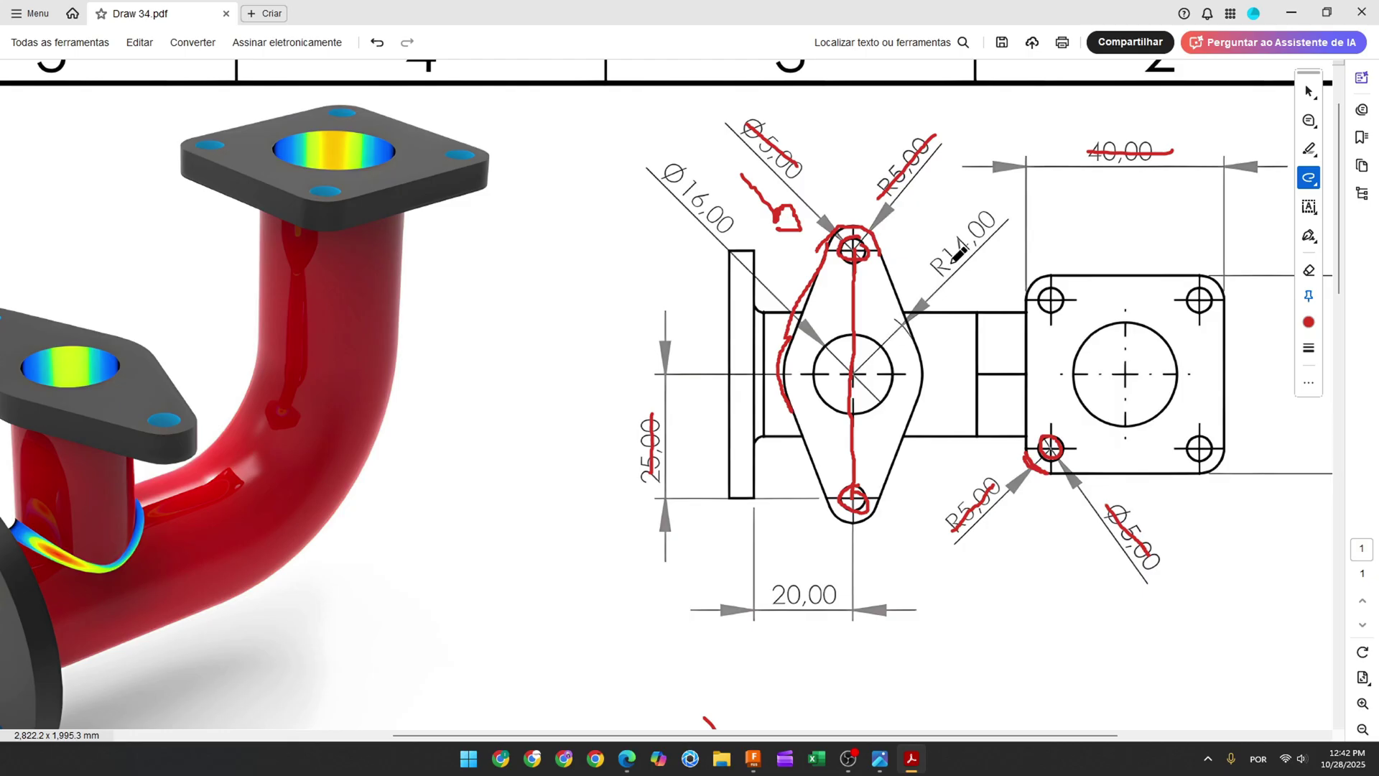
drag(947, 264, 1002, 214)
mouse_move(794, 413)
mouse_down()
mouse_move(839, 520)
mouse_move(870, 519)
mouse_move(927, 386)
mouse_move(893, 240)
mouse_up()
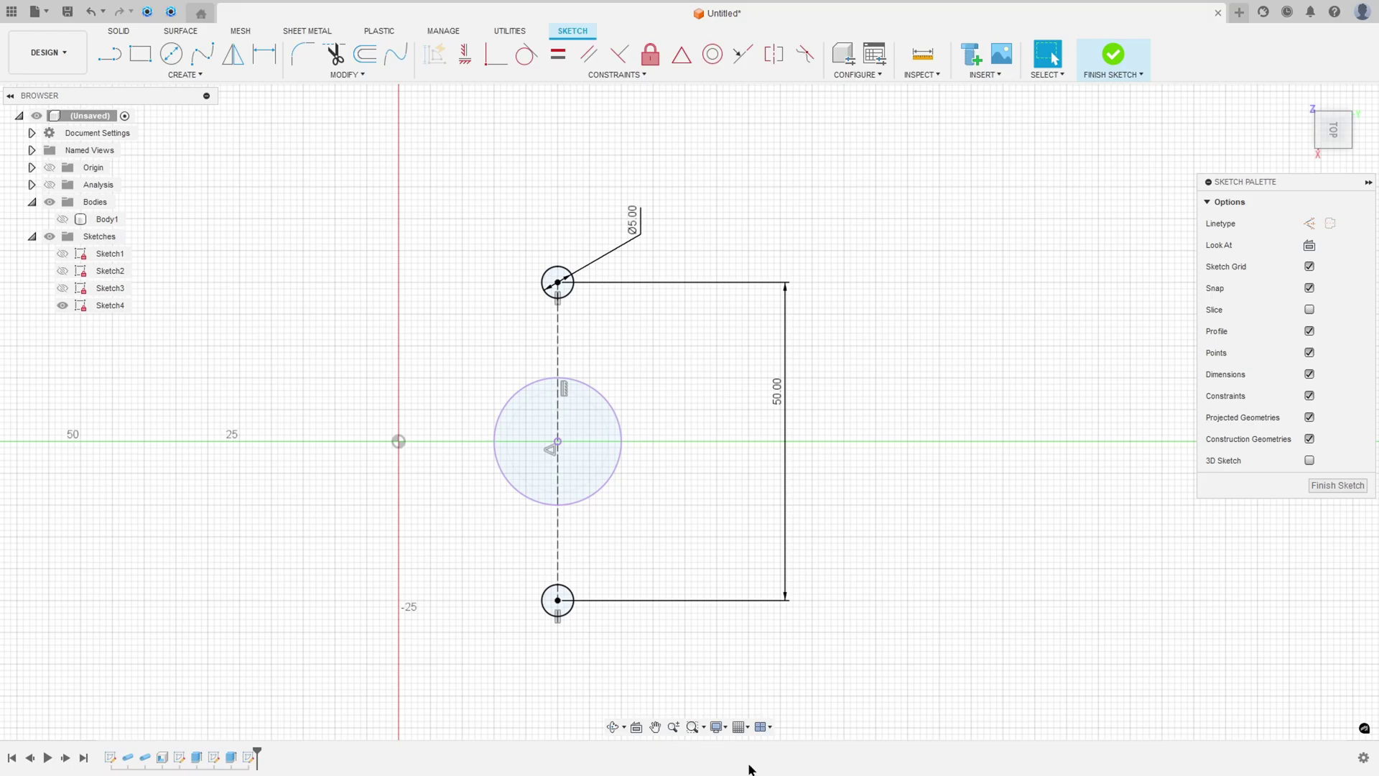
Draw a centre-point arc over the top hole and dimension it R5
click(174, 76)
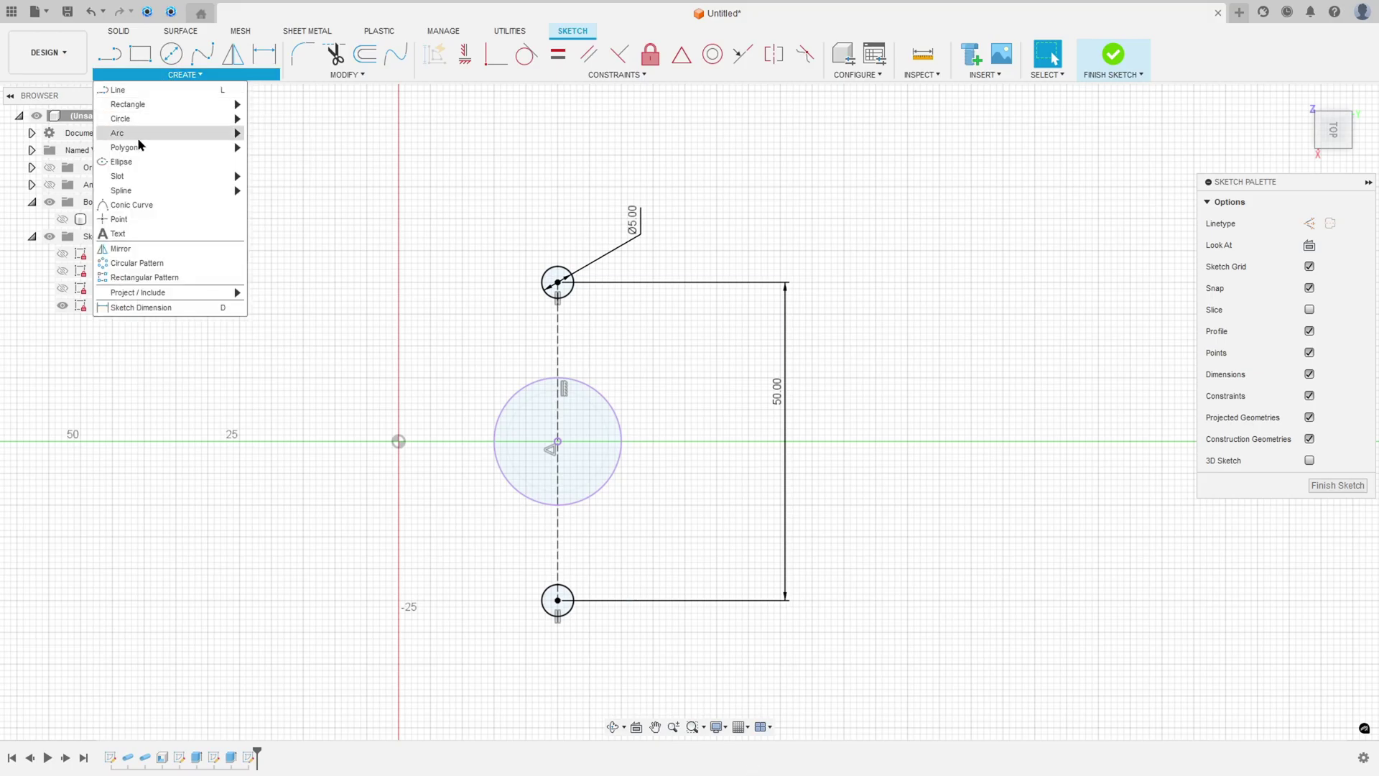
mouse_move(216, 134)
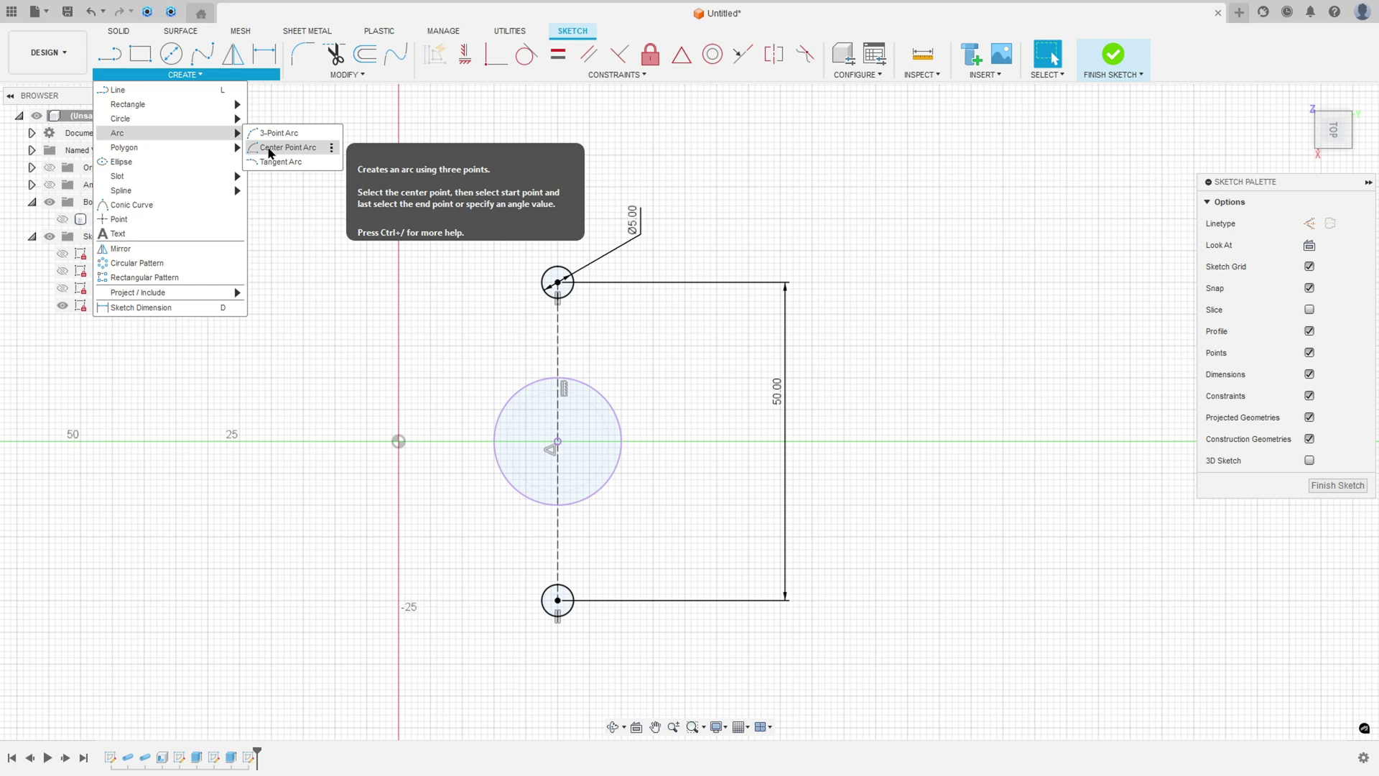
click(287, 148)
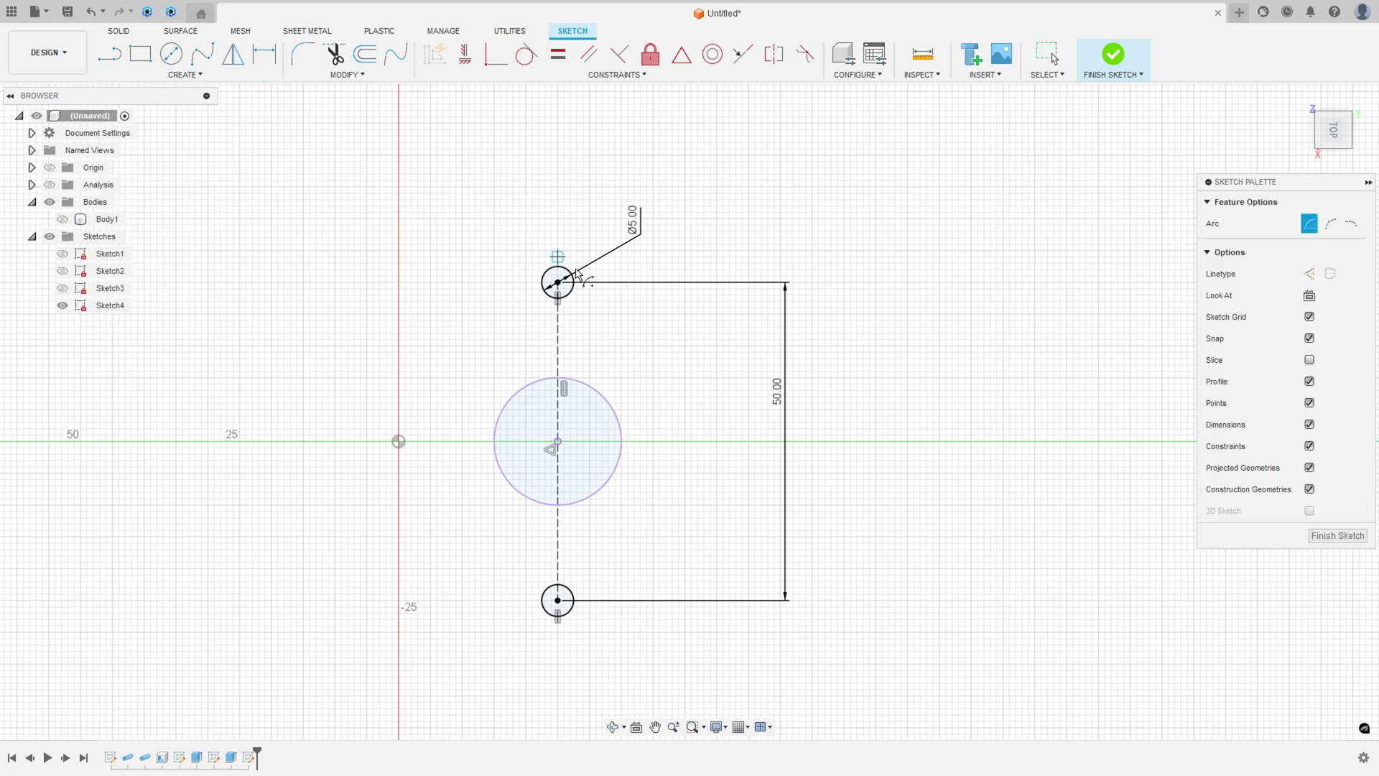
click(602, 269)
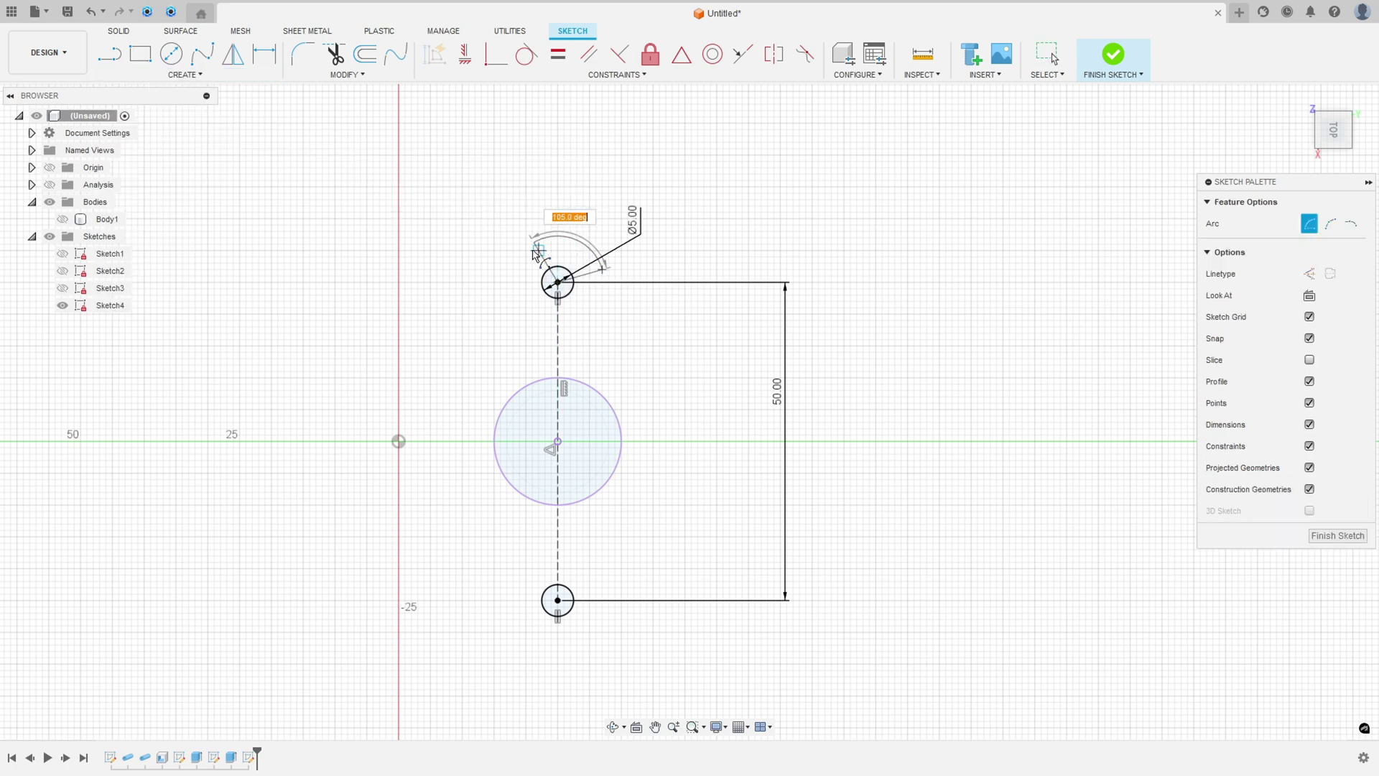
click(514, 267)
click(264, 53)
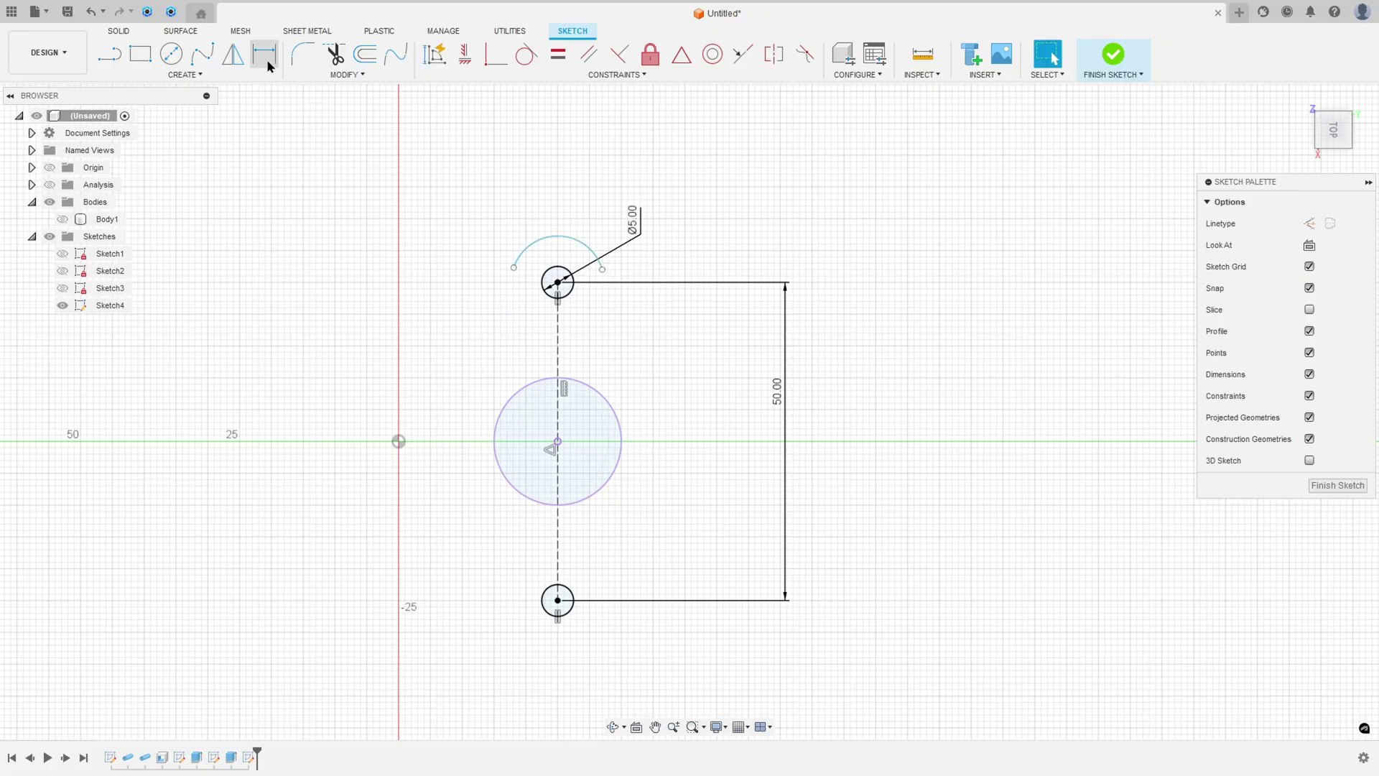
click(557, 237)
click(585, 192)
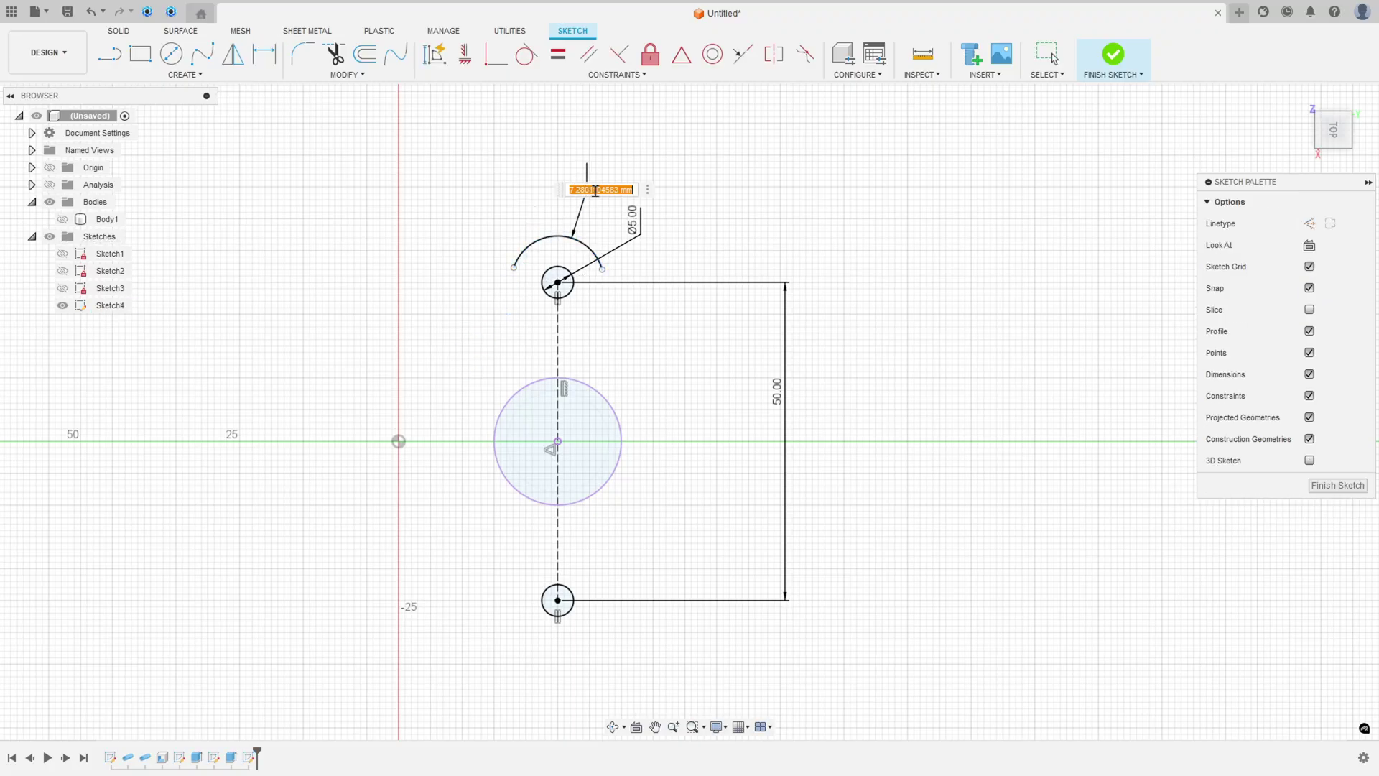
text(5)
key(Return)
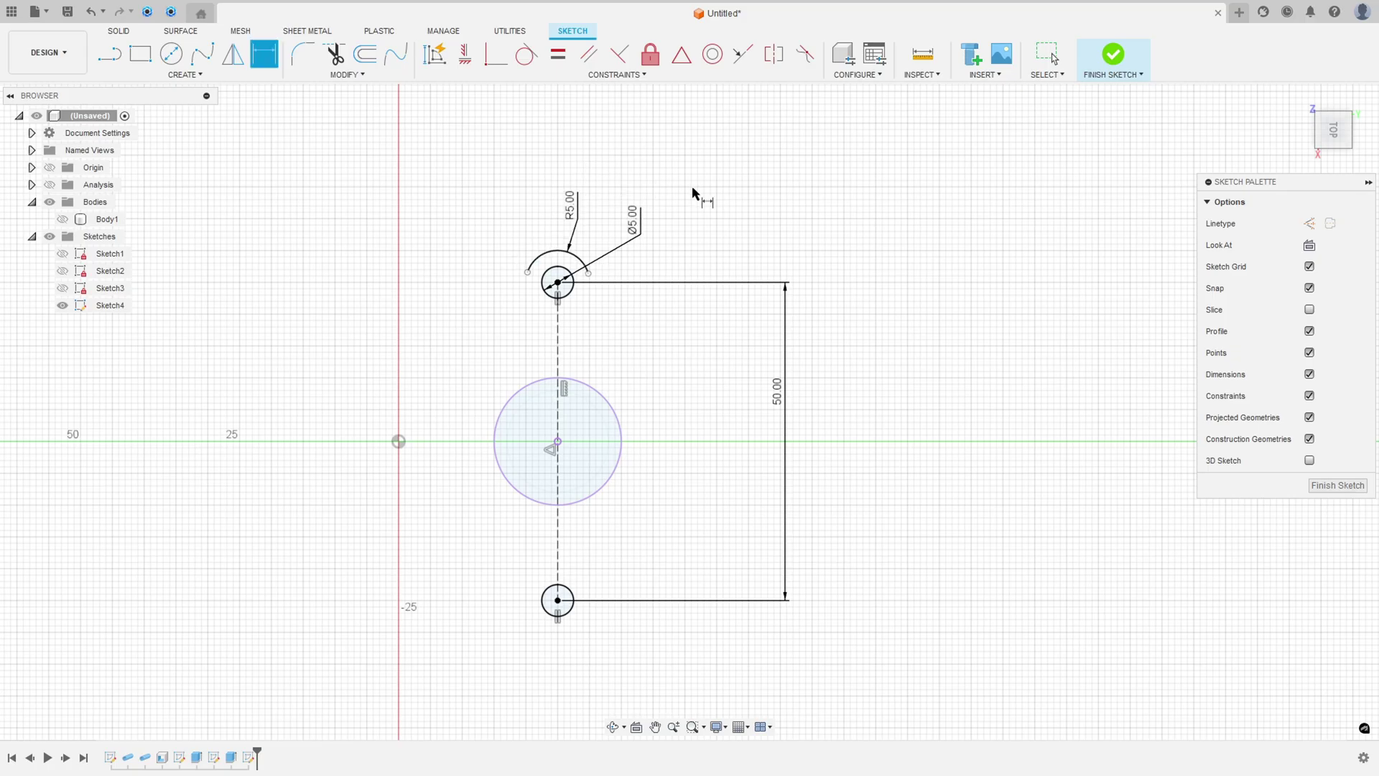
Draw lines with tangent arcs around the bottom hole and right side, closing at the top arc
click(109, 53)
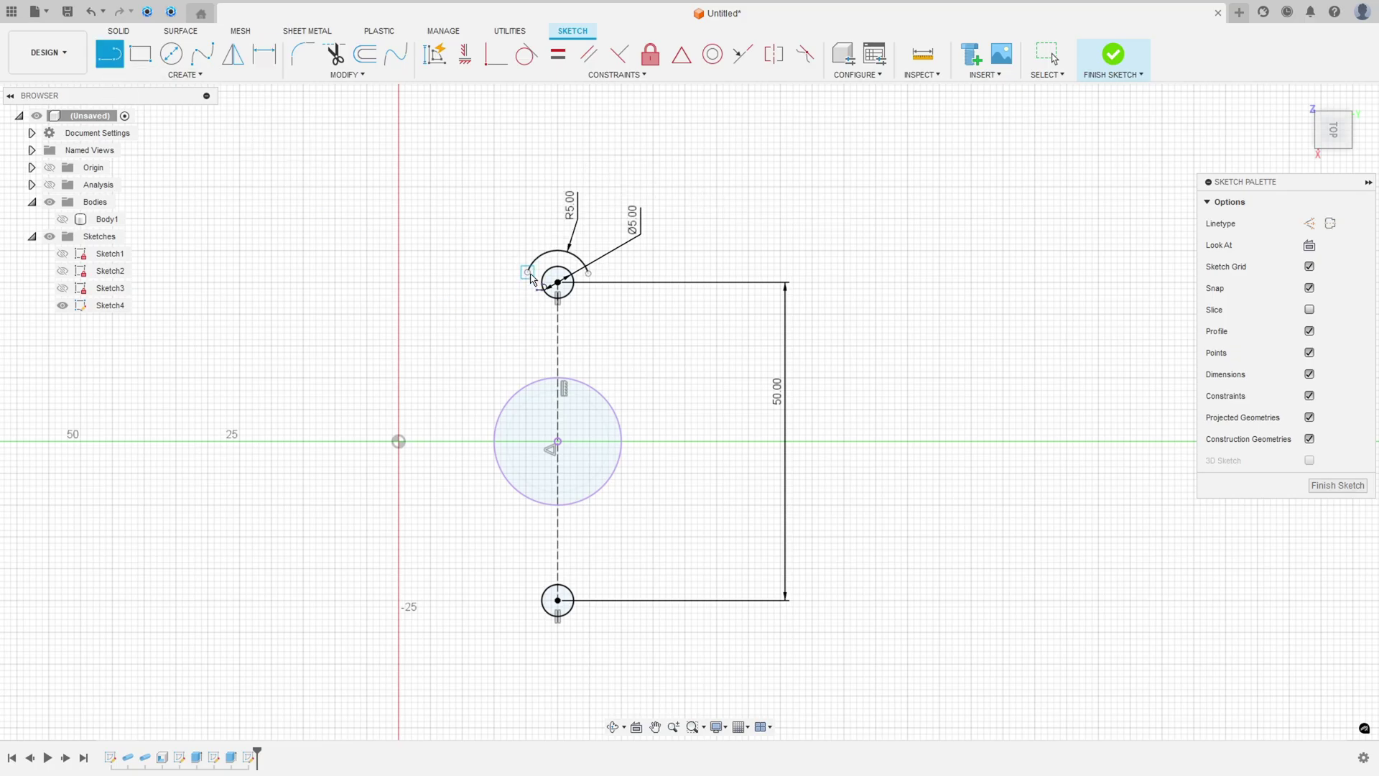
click(527, 273)
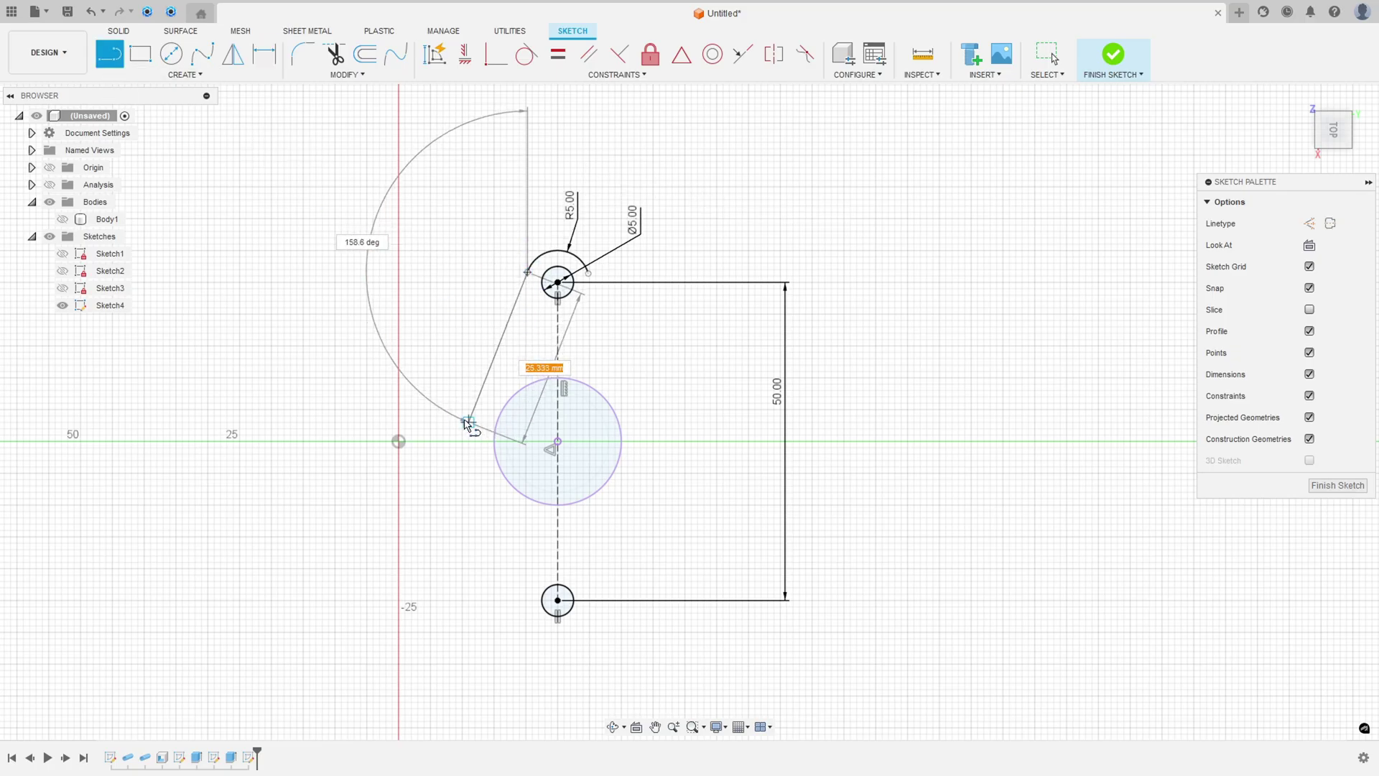
click(475, 403)
drag(475, 403, 475, 497)
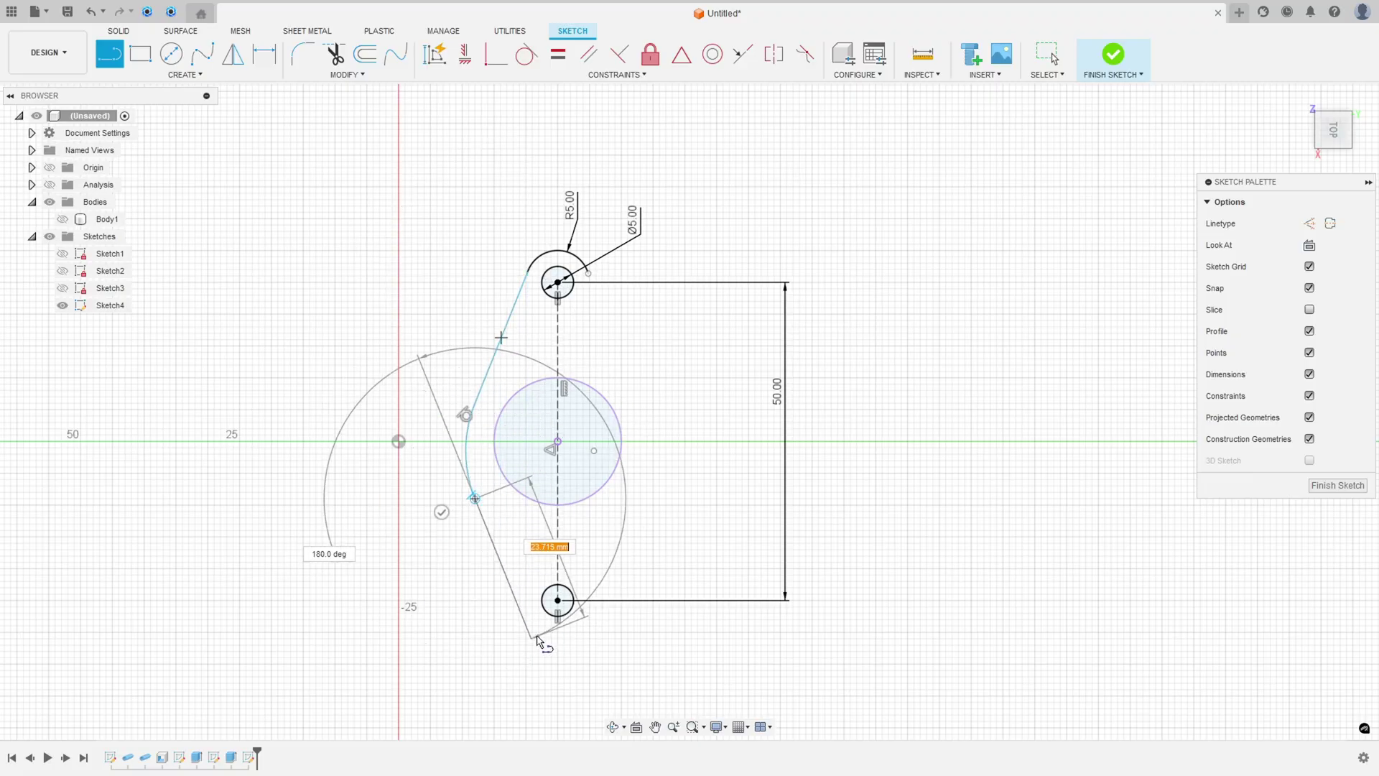
click(530, 633)
drag(530, 633, 595, 637)
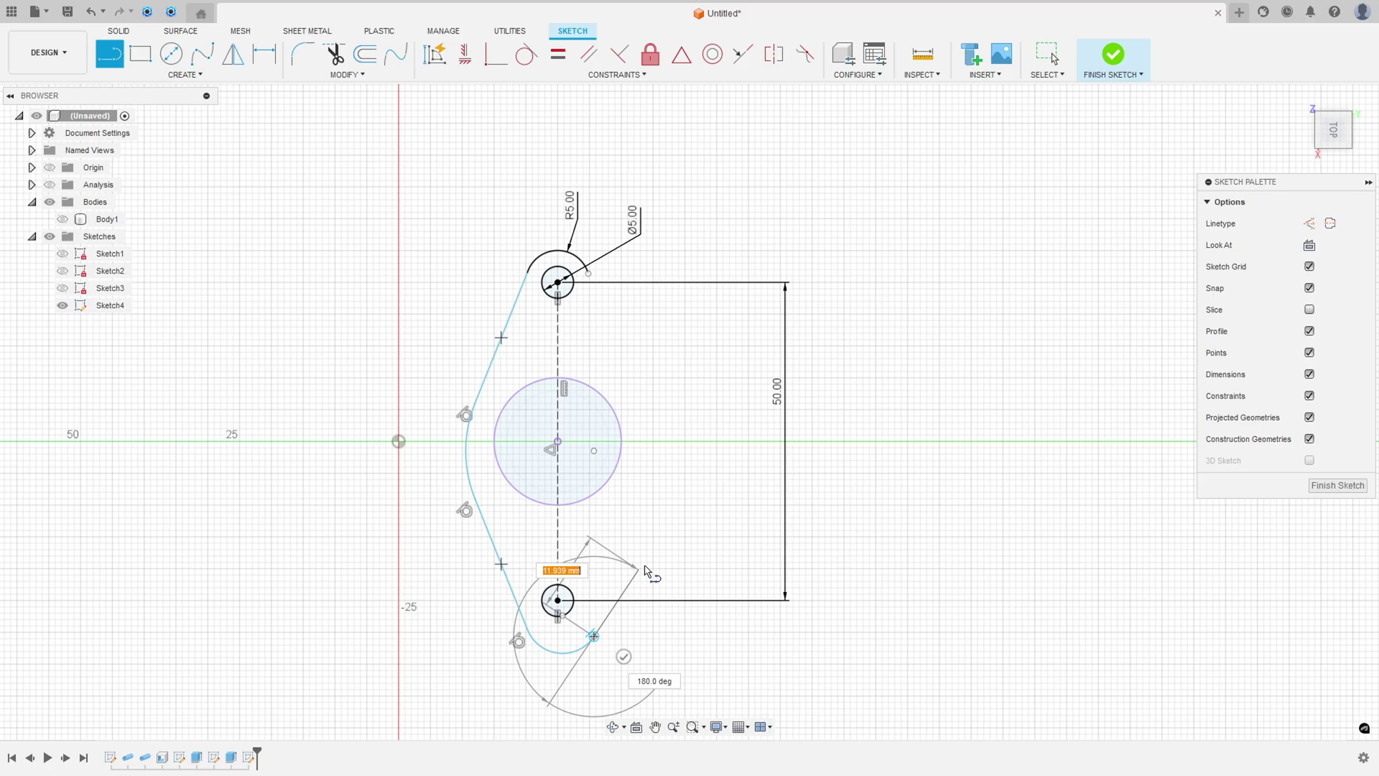
click(647, 499)
drag(647, 499, 640, 396)
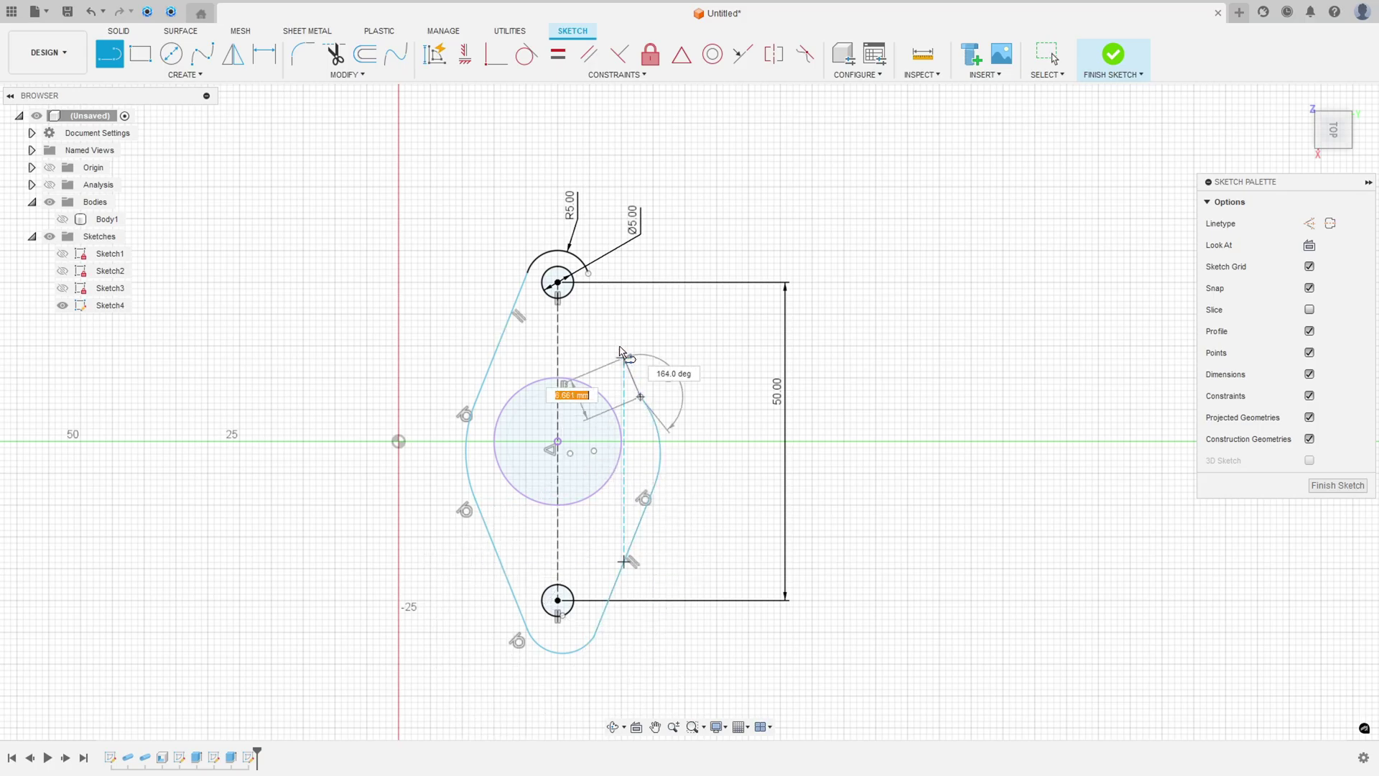
click(590, 277)
key(Escape)
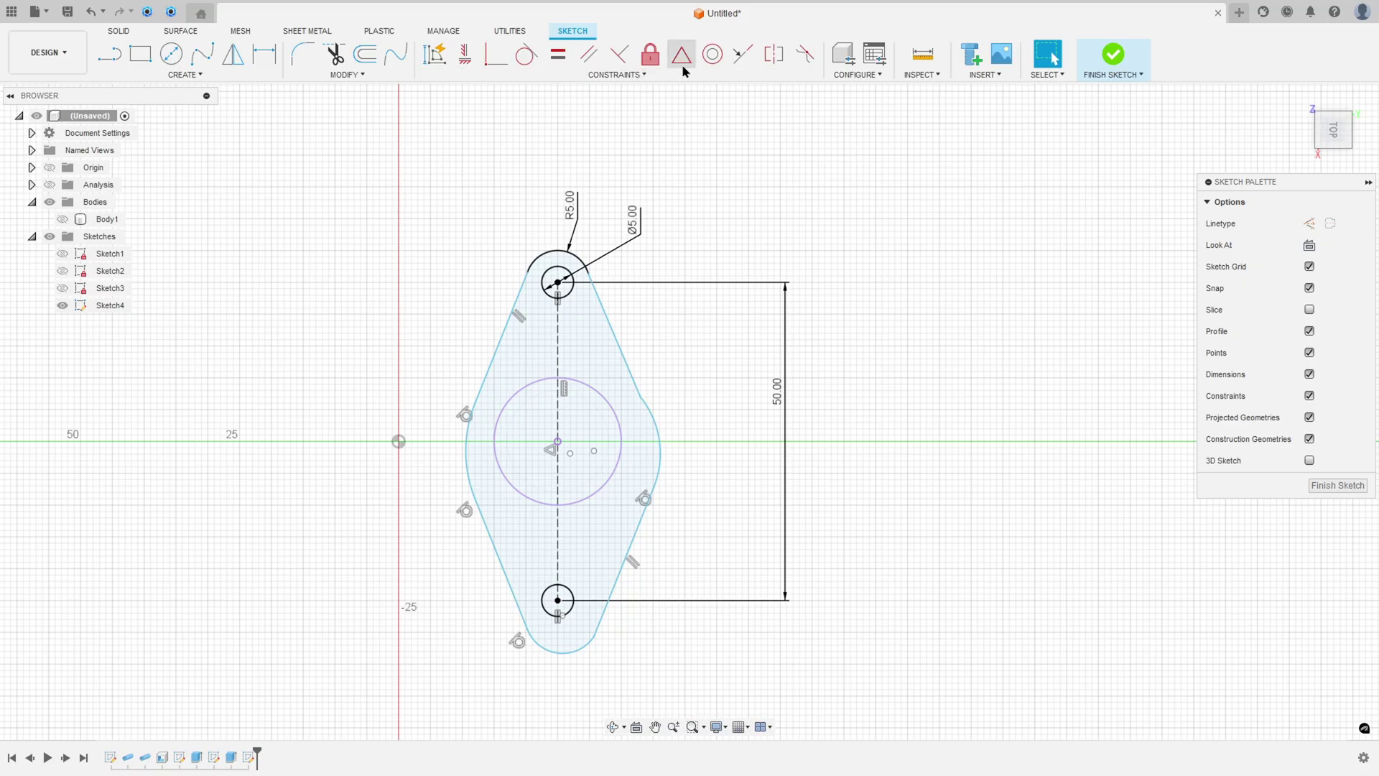
Make the bottom arc concentric with the bottom hole and both side arcs concentric with the middle circle
click(713, 54)
click(569, 612)
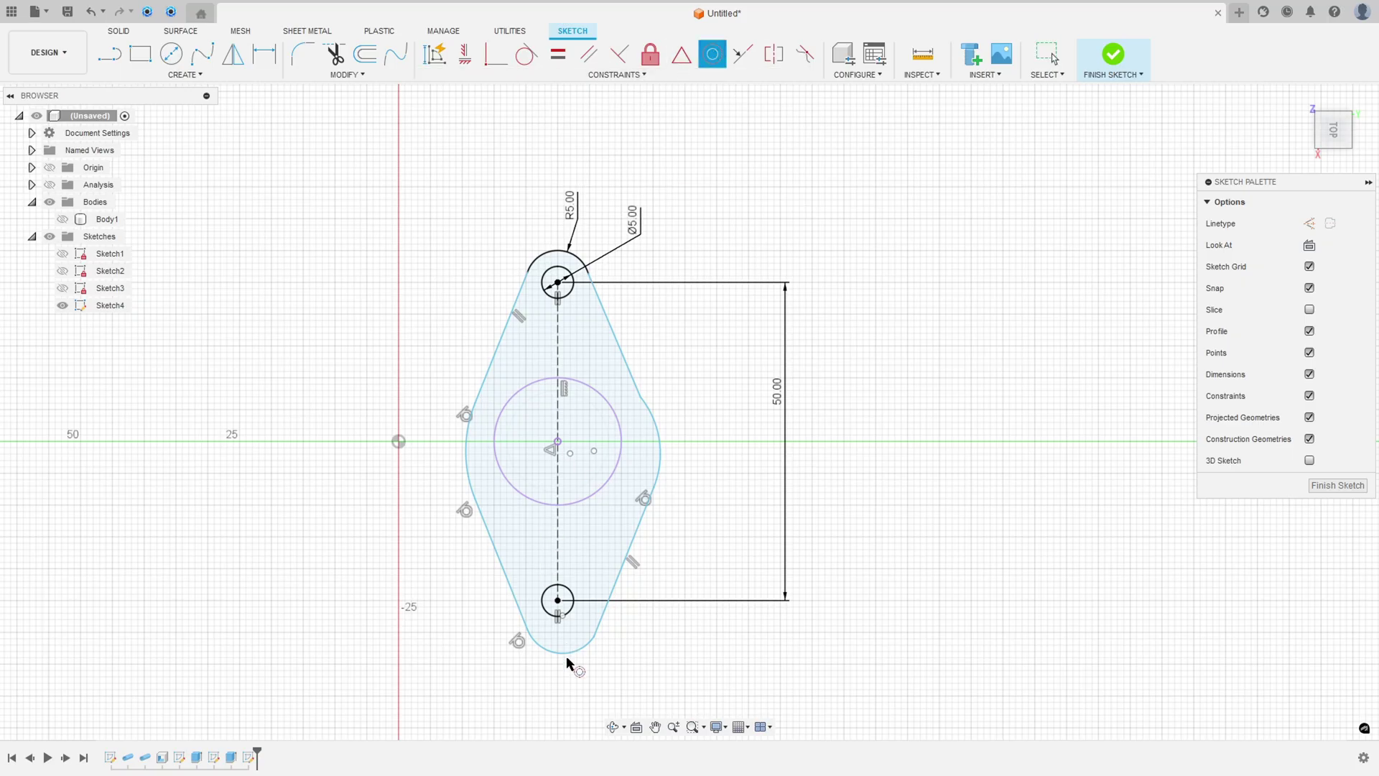
click(574, 612)
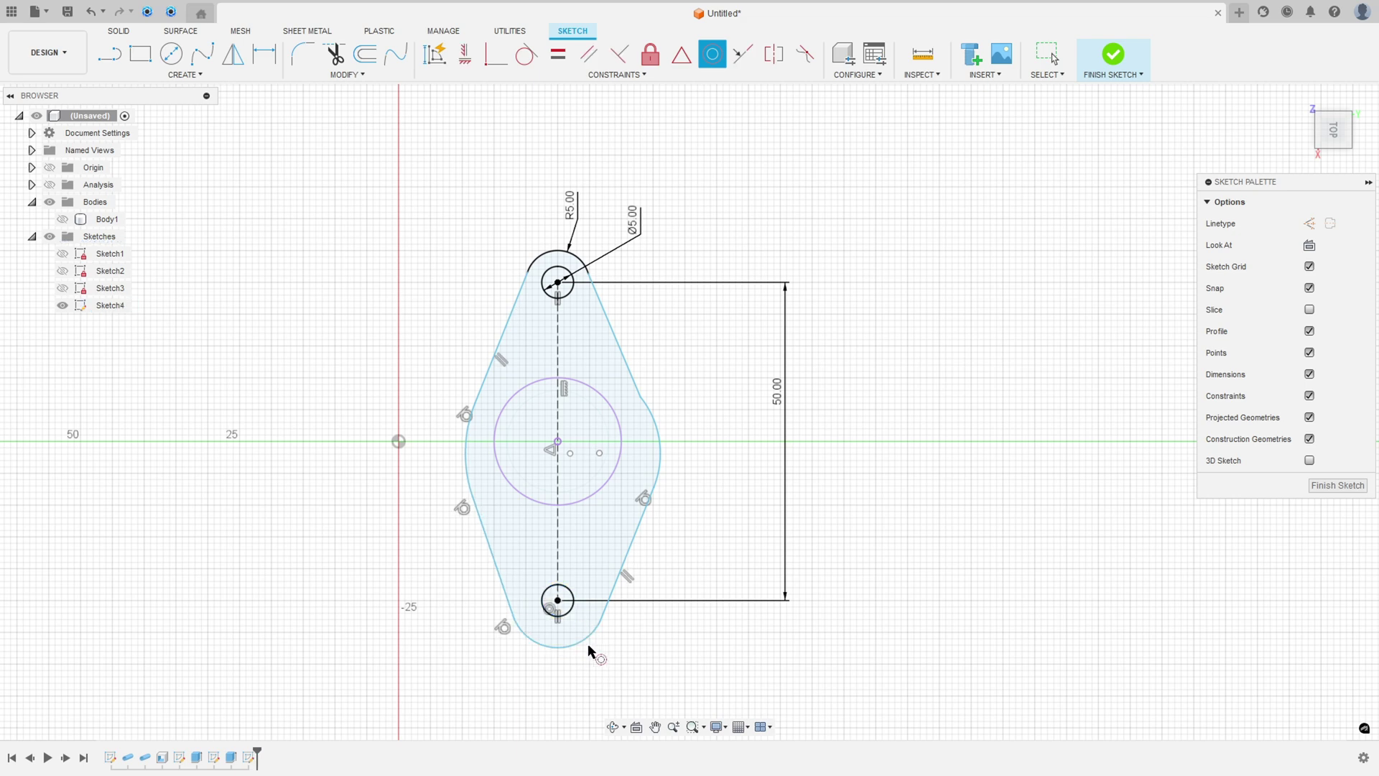
click(659, 439)
click(621, 440)
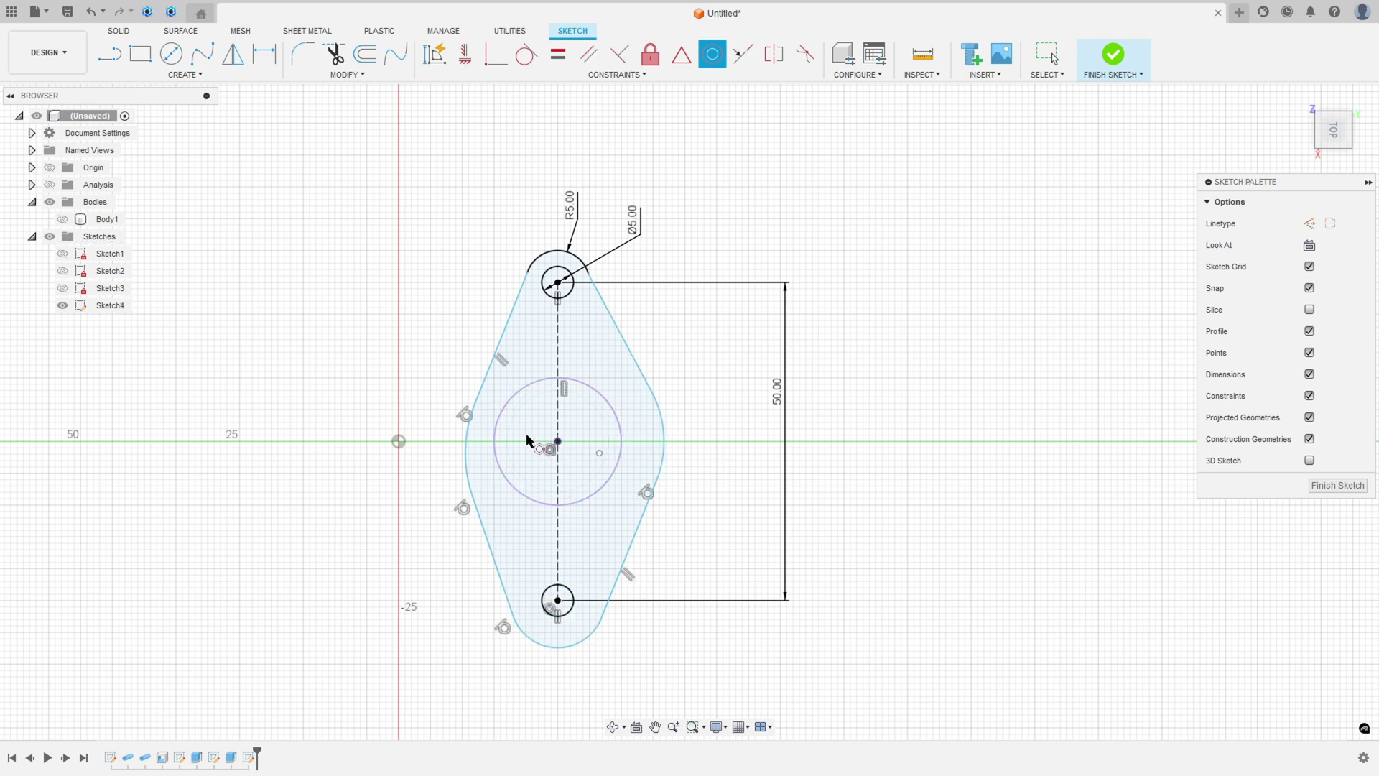
click(466, 433)
click(495, 447)
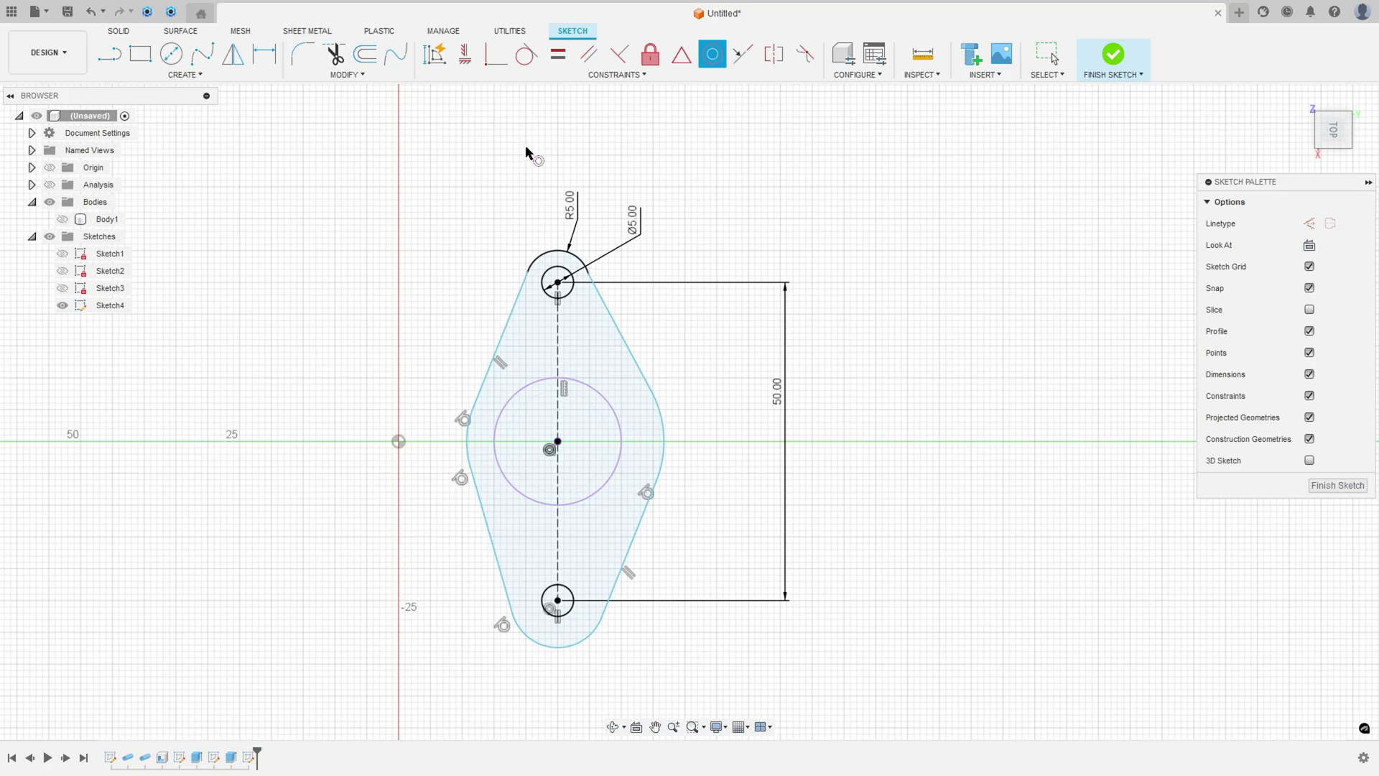
Make the bottom arc equal to the top R5 arc and the right arc equal to the left
click(558, 54)
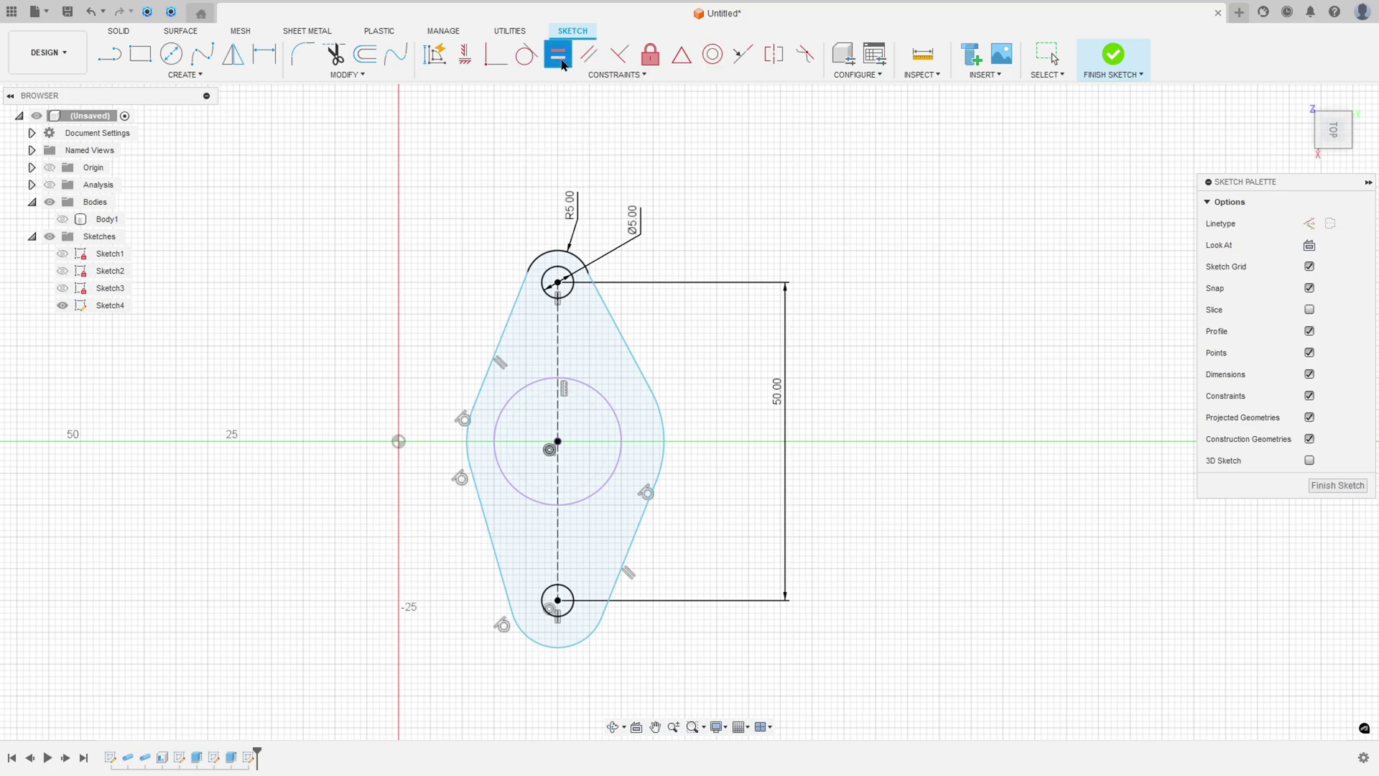
click(549, 253)
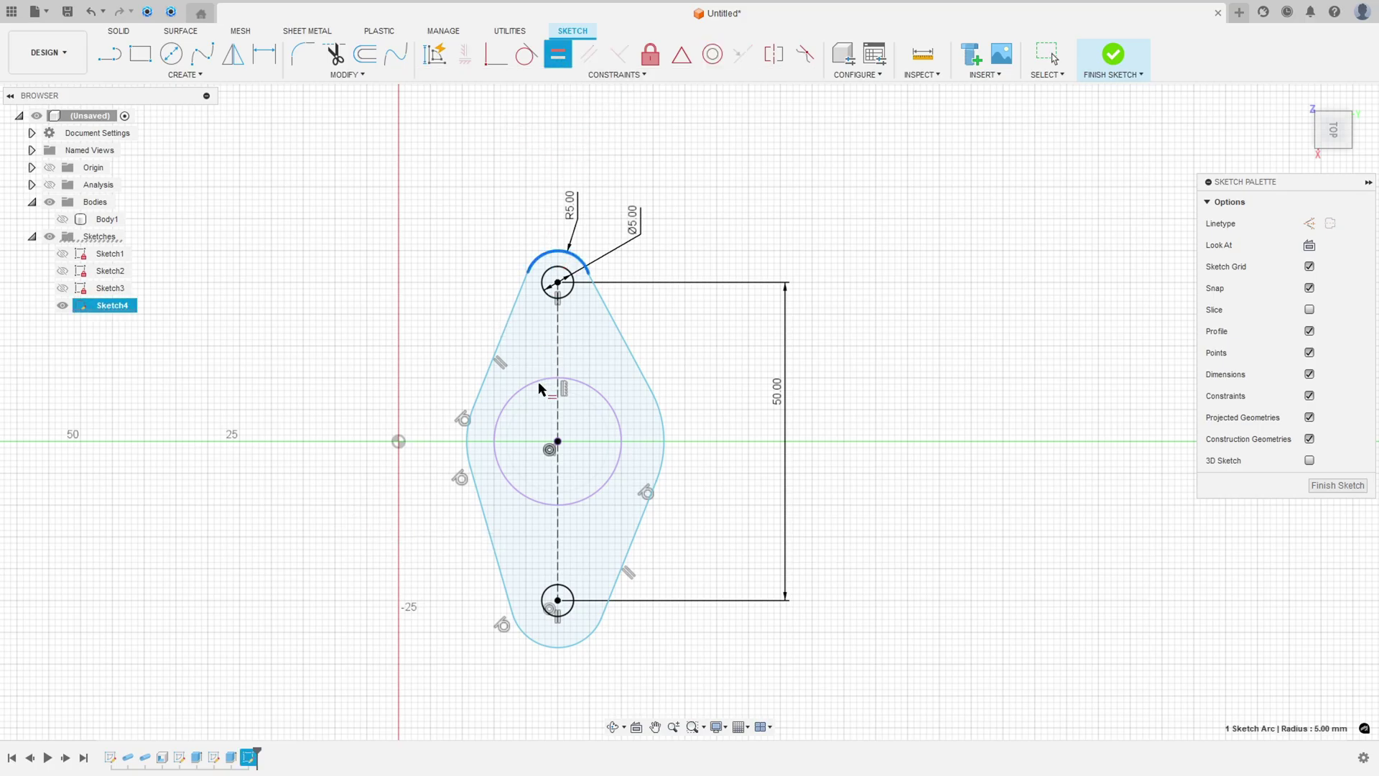
click(561, 648)
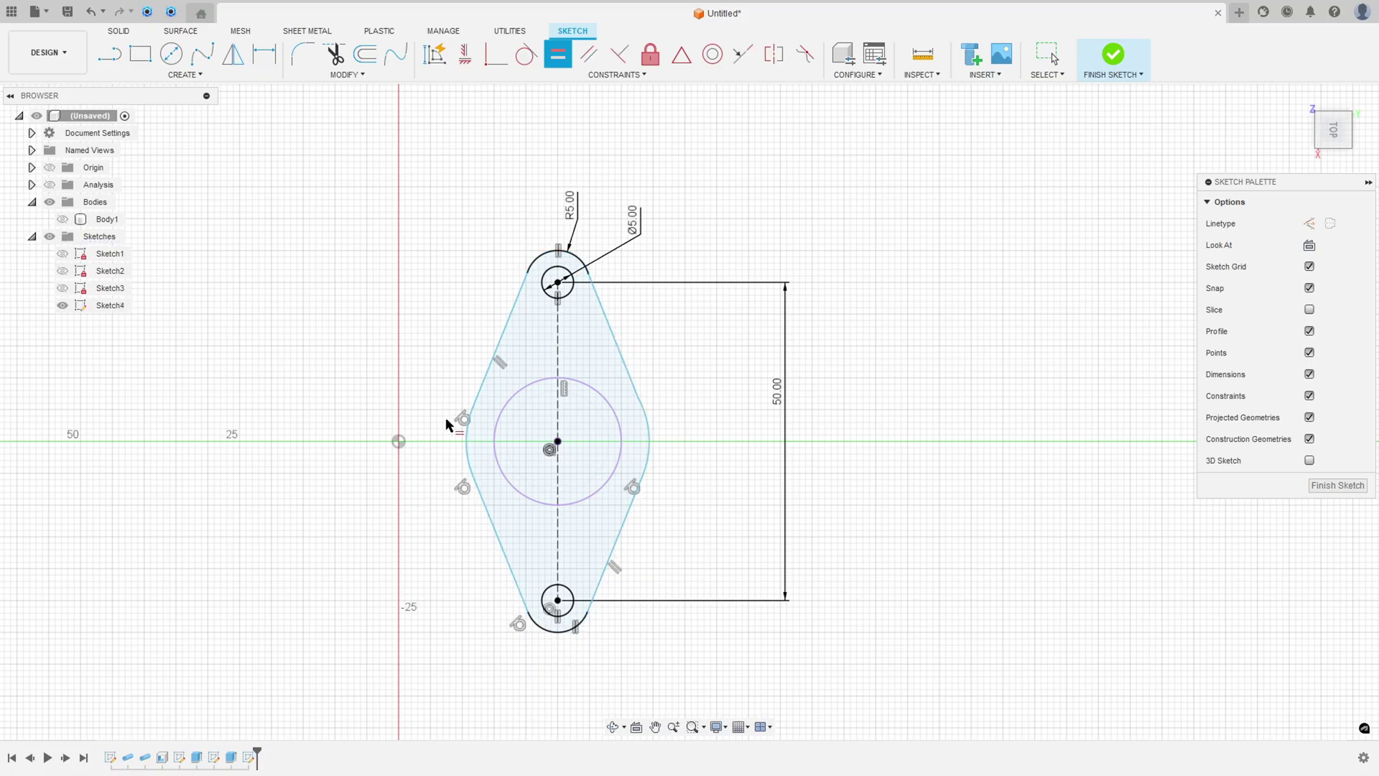
click(463, 449)
click(650, 447)
Dimension the left side arc to R14
click(265, 54)
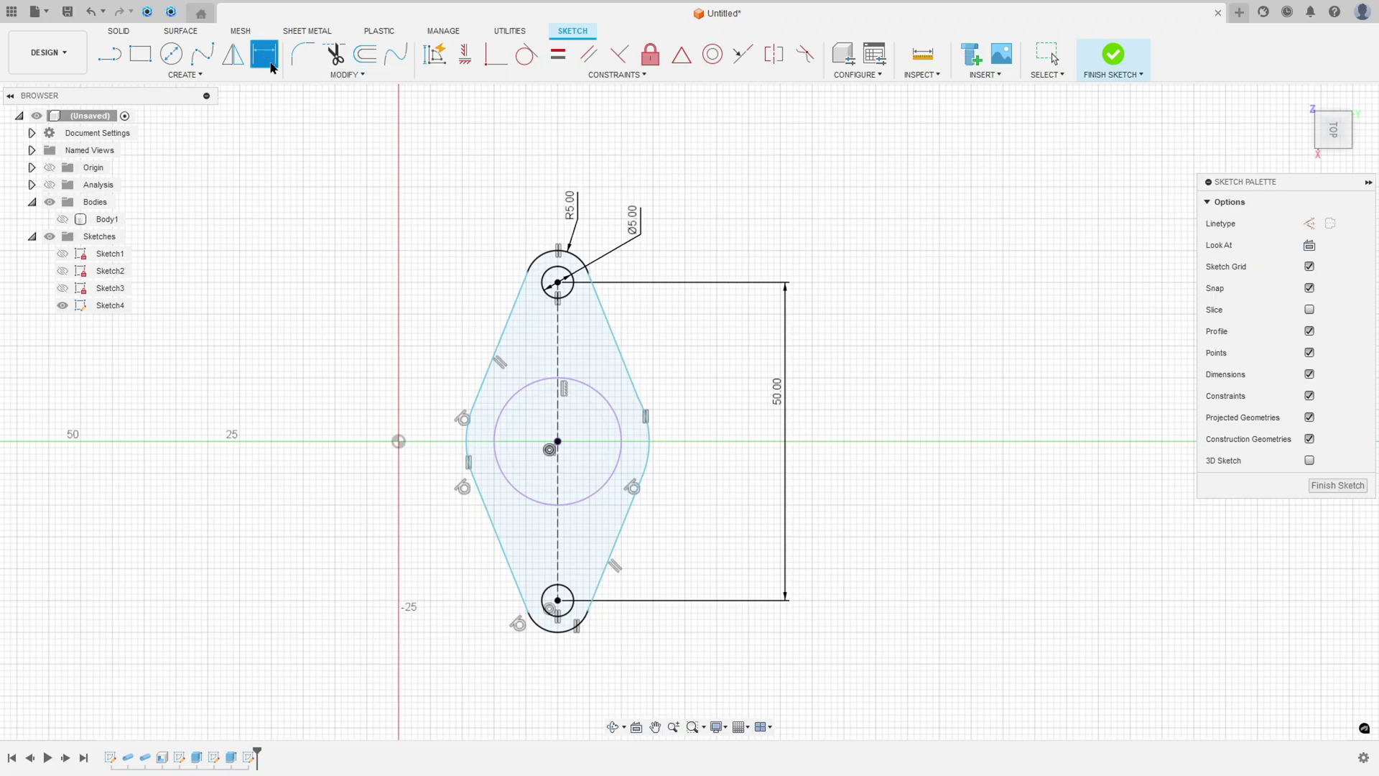
click(467, 437)
click(423, 419)
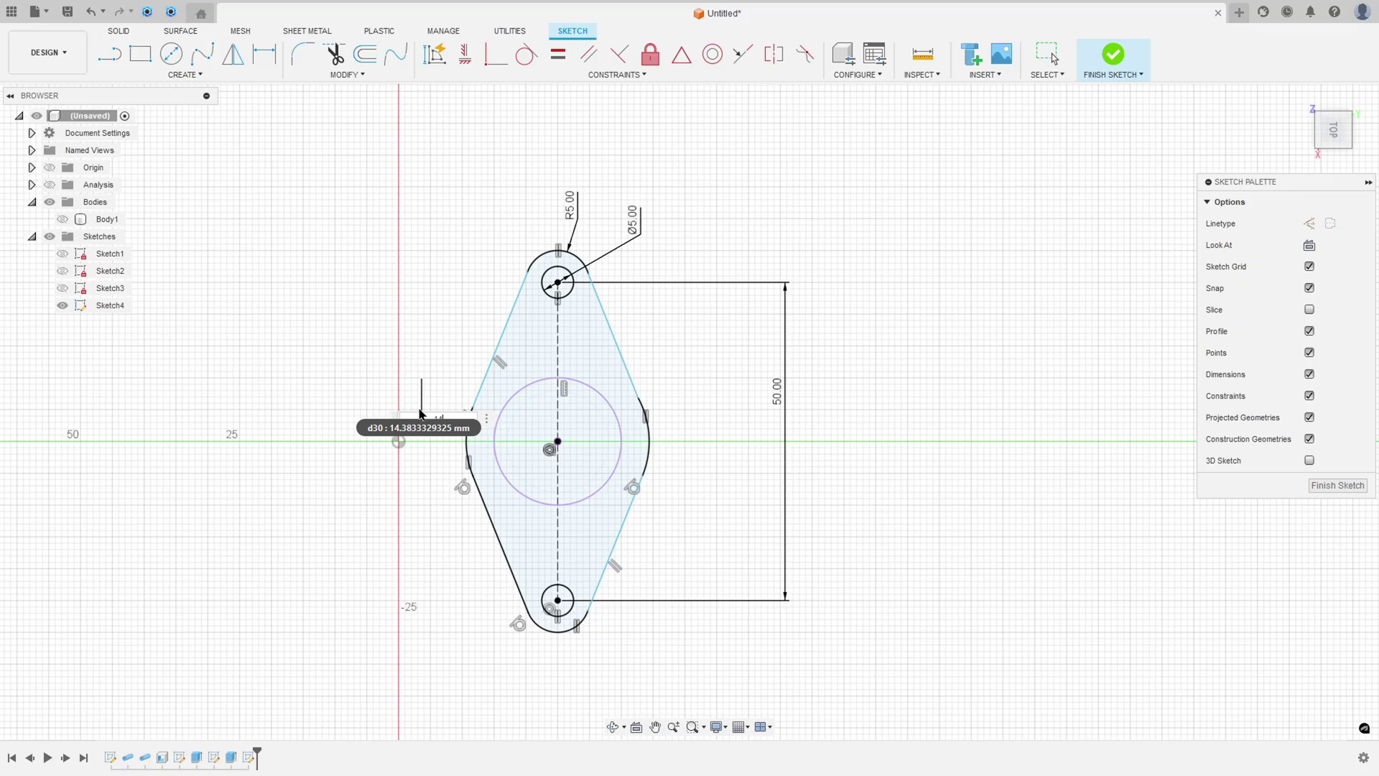
text(14)
key(Return)
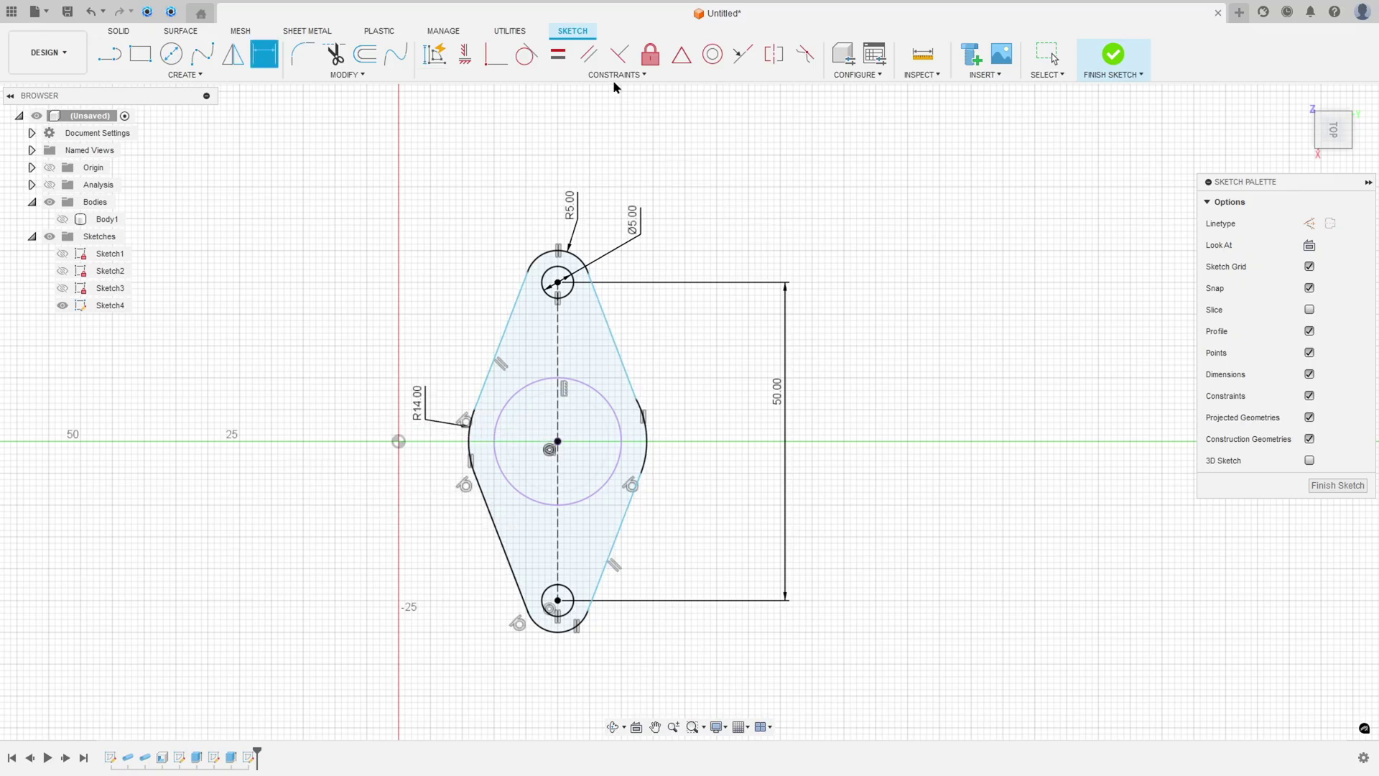
Make the upper-left and upper-right lines tangent to the top arc and the right arc
click(527, 55)
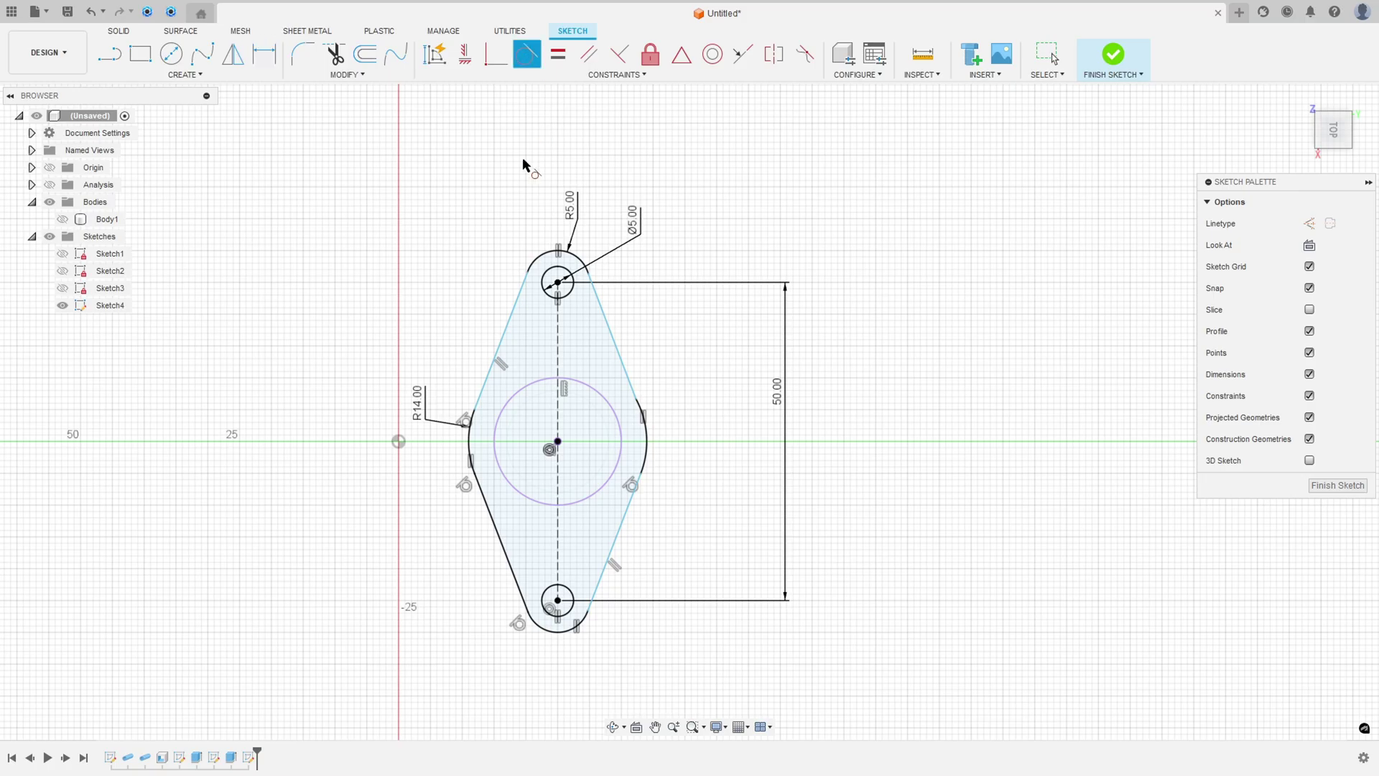
click(522, 317)
click(540, 258)
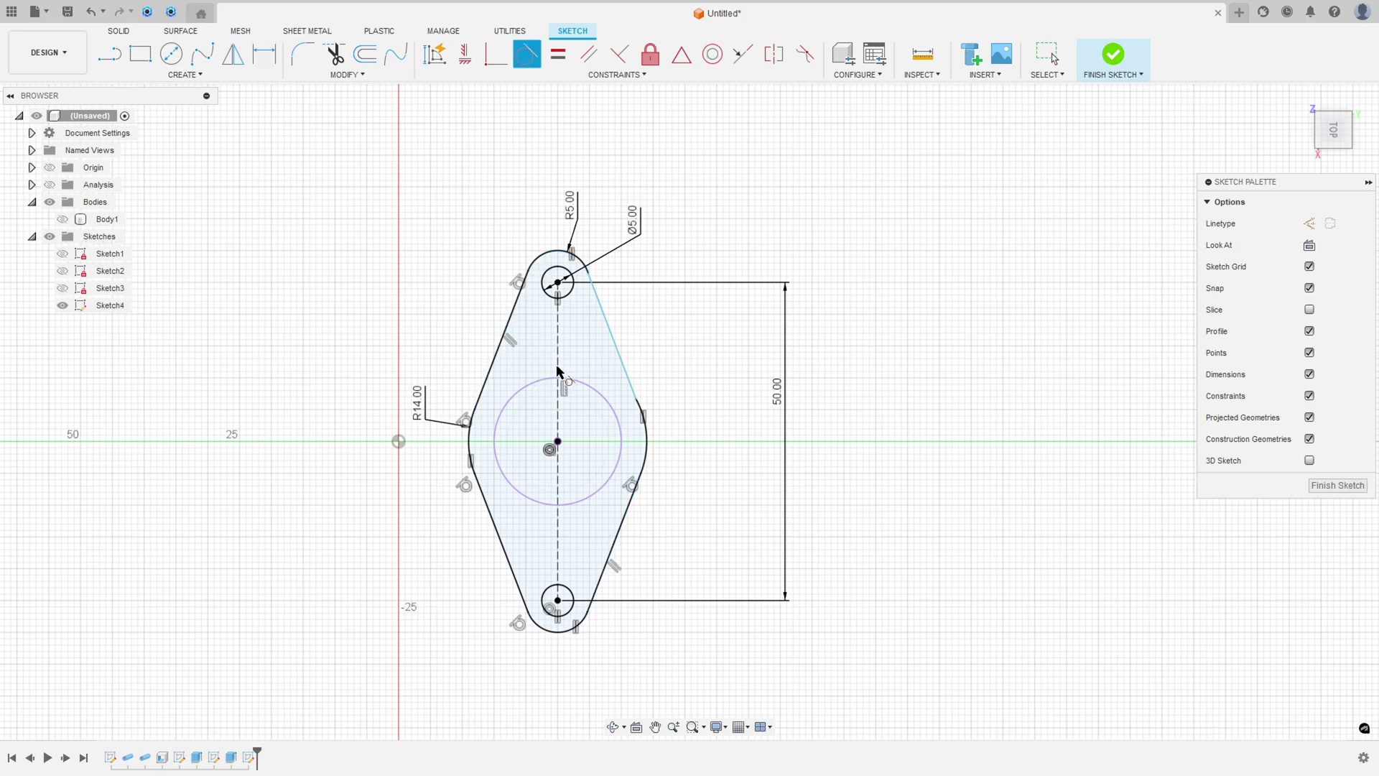
click(606, 323)
click(583, 265)
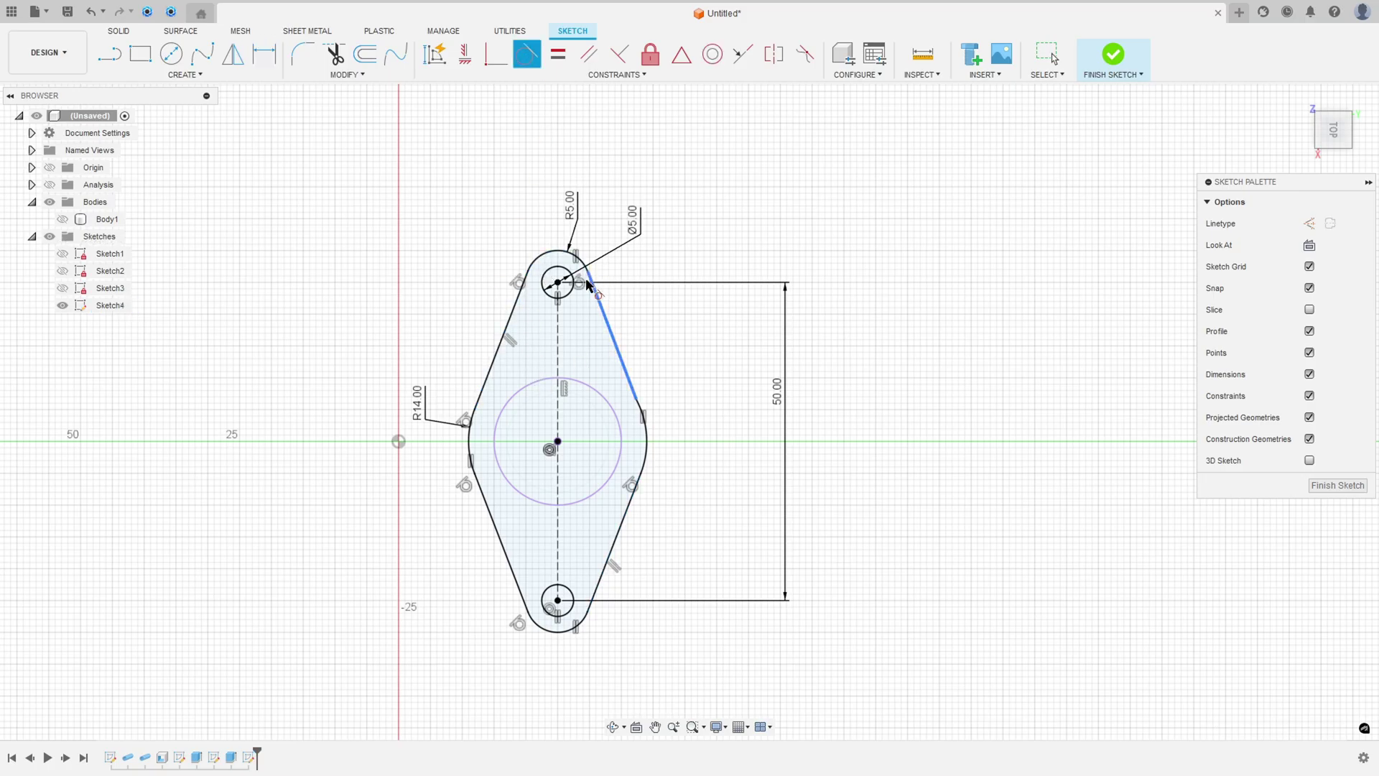
click(634, 382)
click(641, 404)
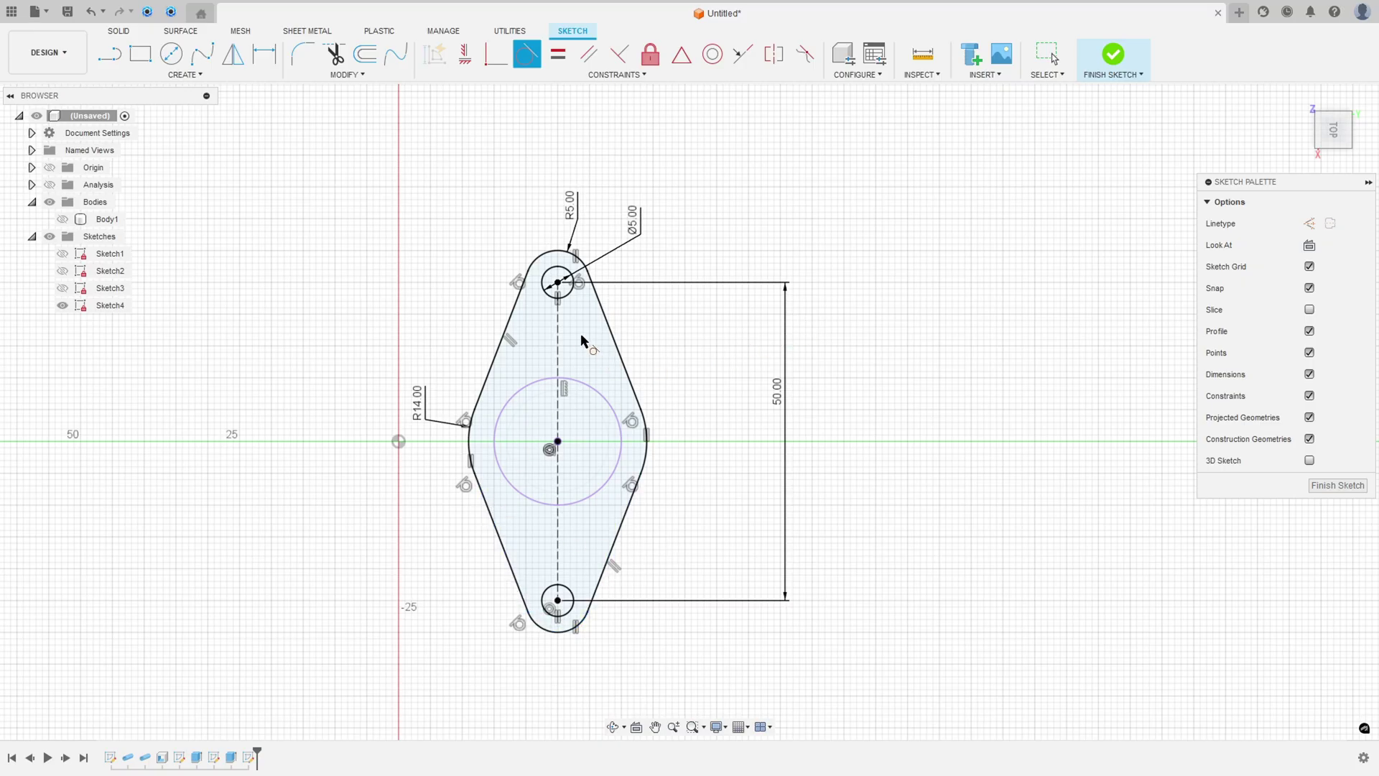
Finish the sketch, show the pipe body again and return to the home view
click(1113, 56)
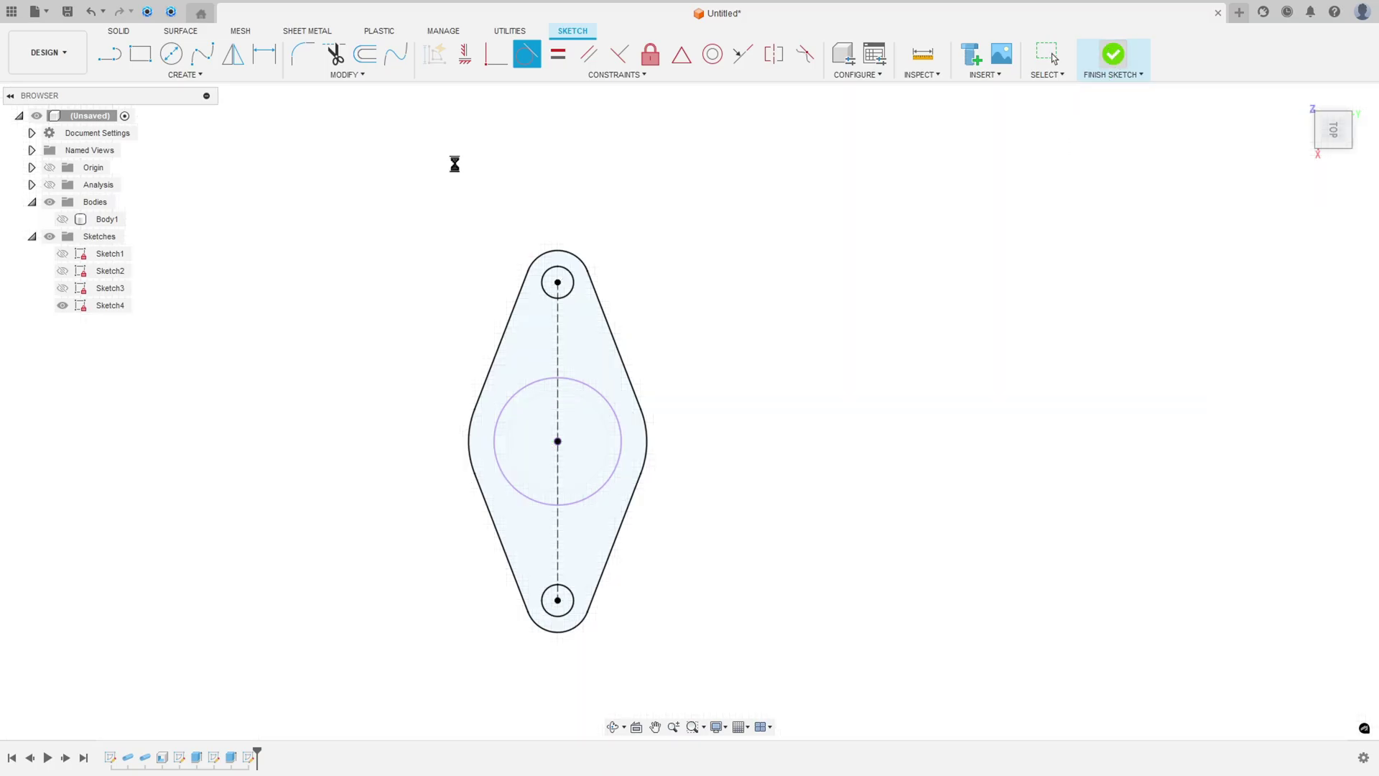
click(62, 219)
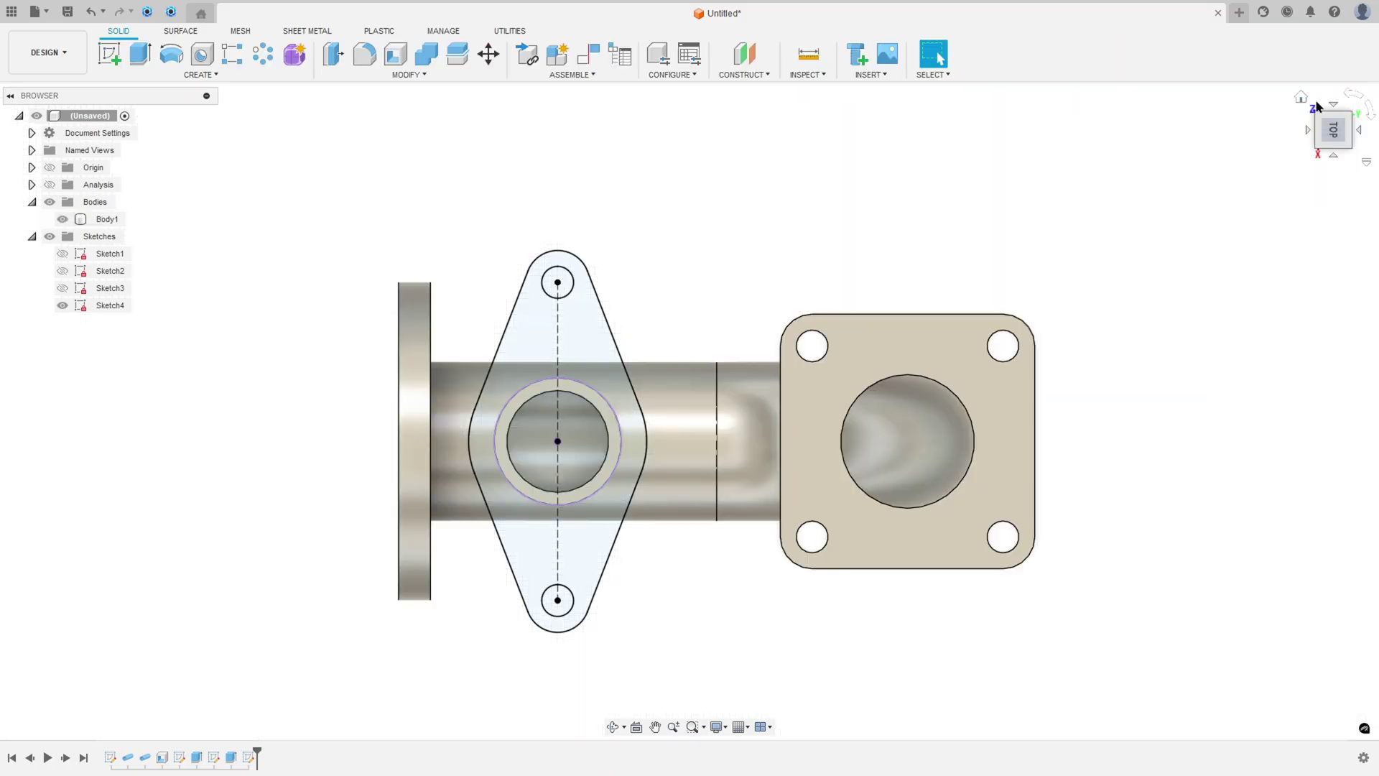
click(1300, 96)
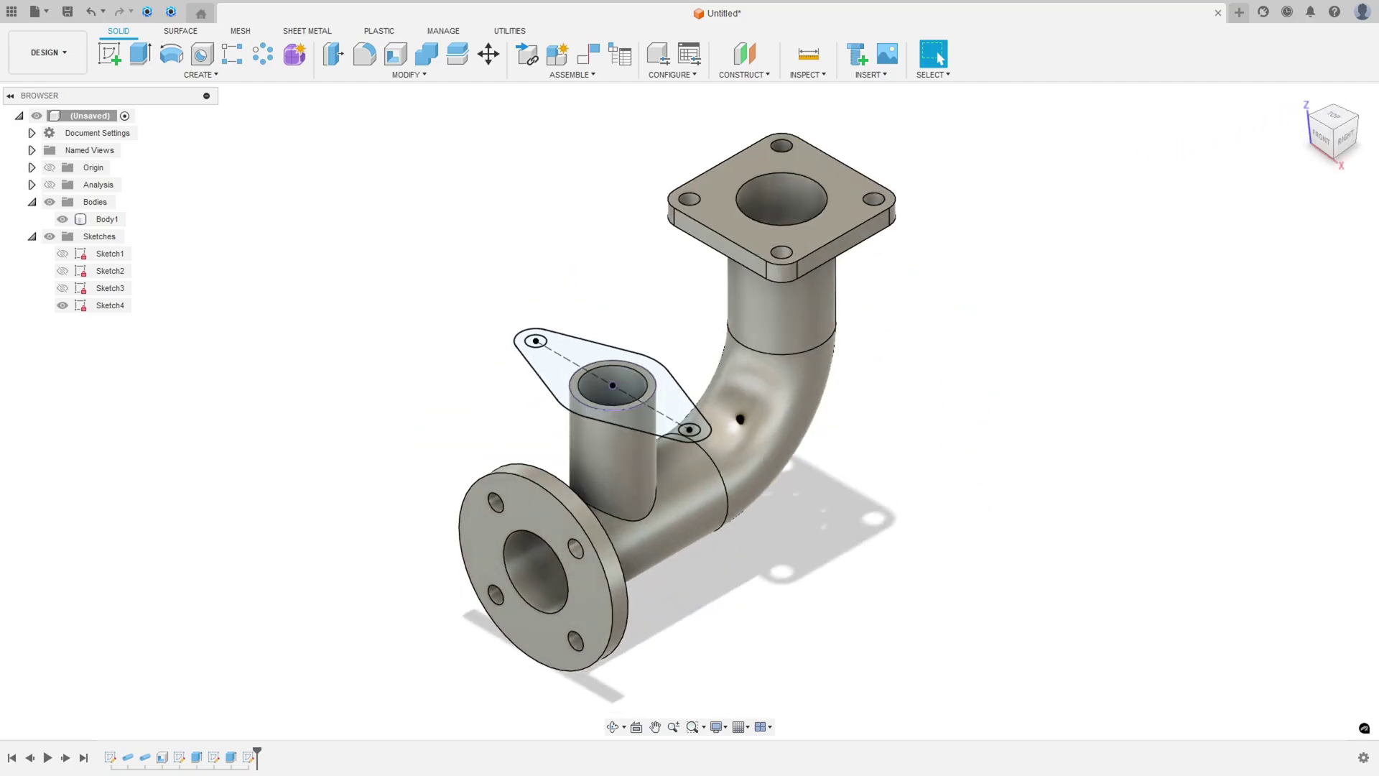
Cross out the 5,00 dimension in the drawing PDF as checked
key(alt+Tab)
ctrl+scroll(504, 528, down, 3)
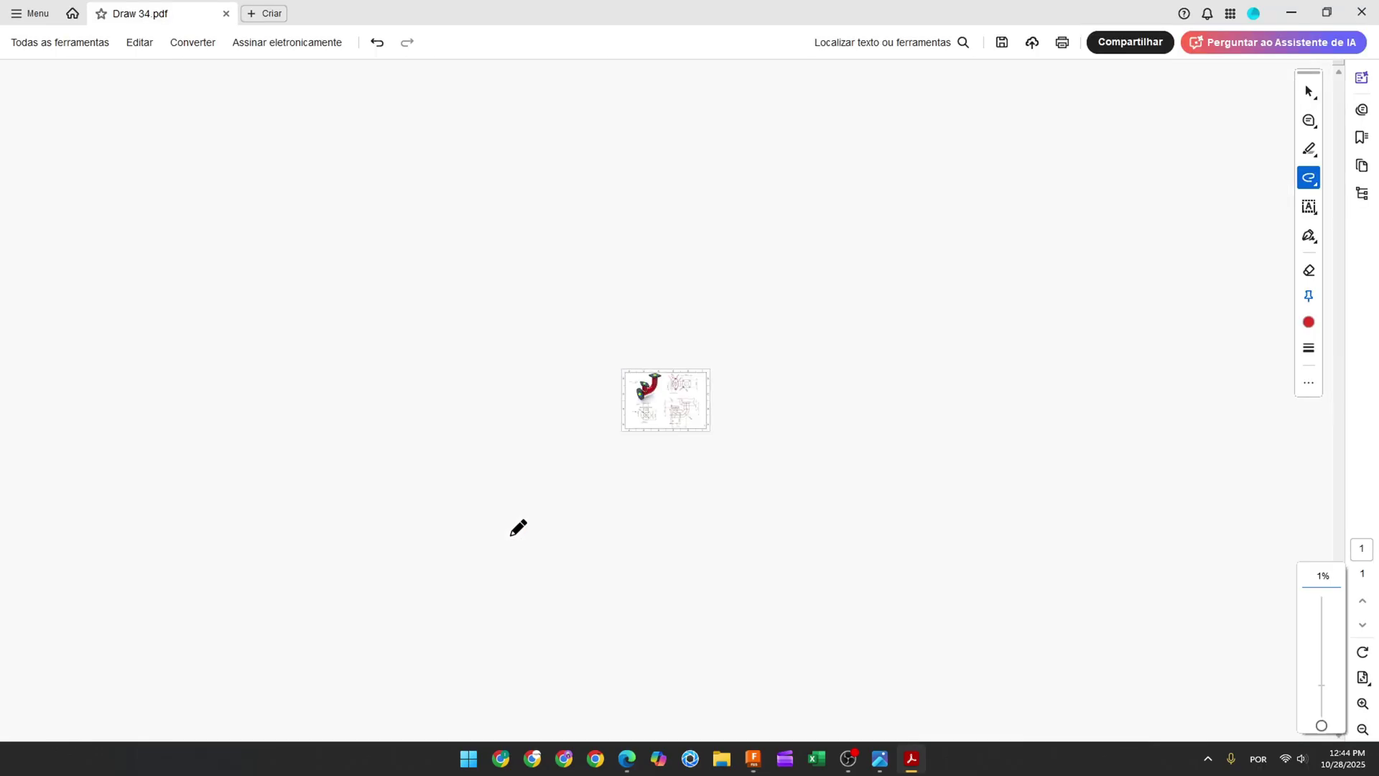
drag(746, 413, 746, 434)
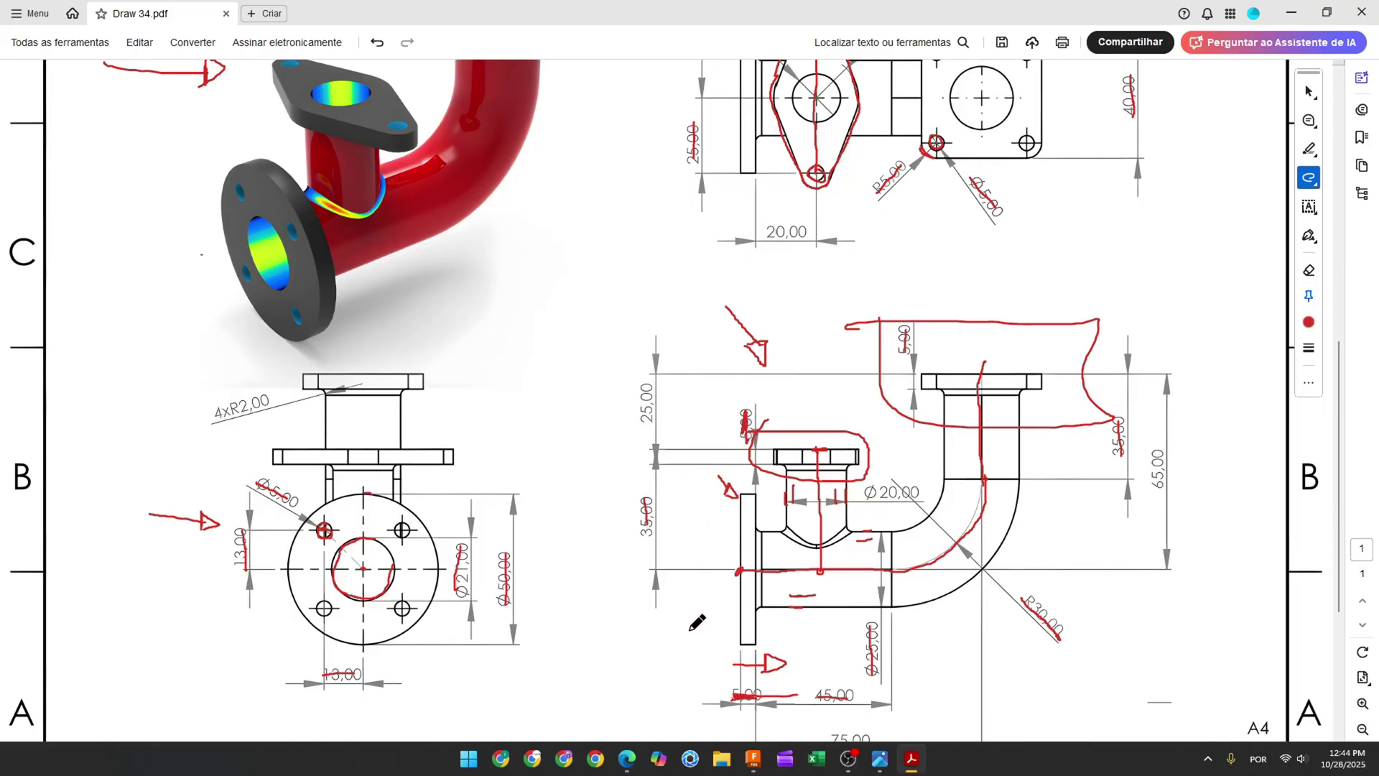
click(754, 758)
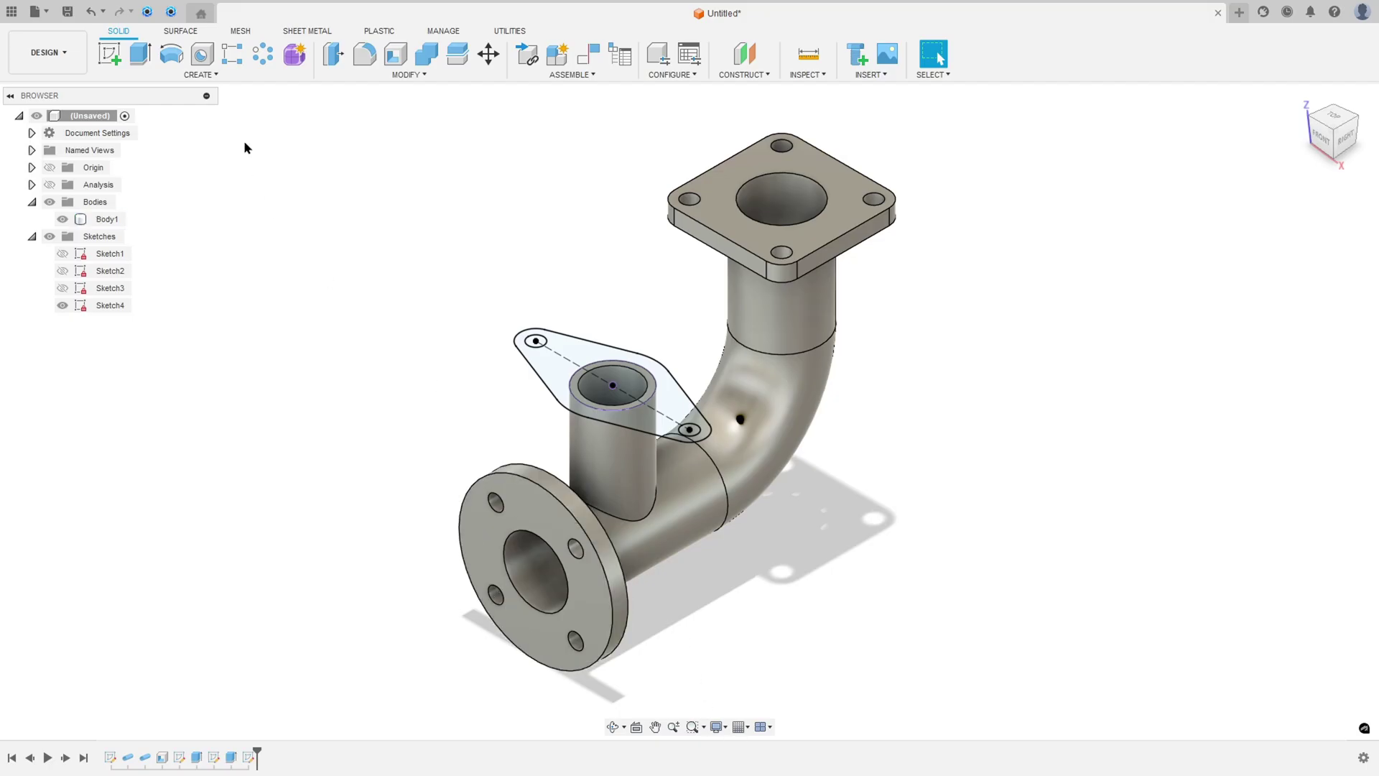
Extrude the diamond flange profile -5 mm, joining it to the pipe body
key(e)
click(553, 397)
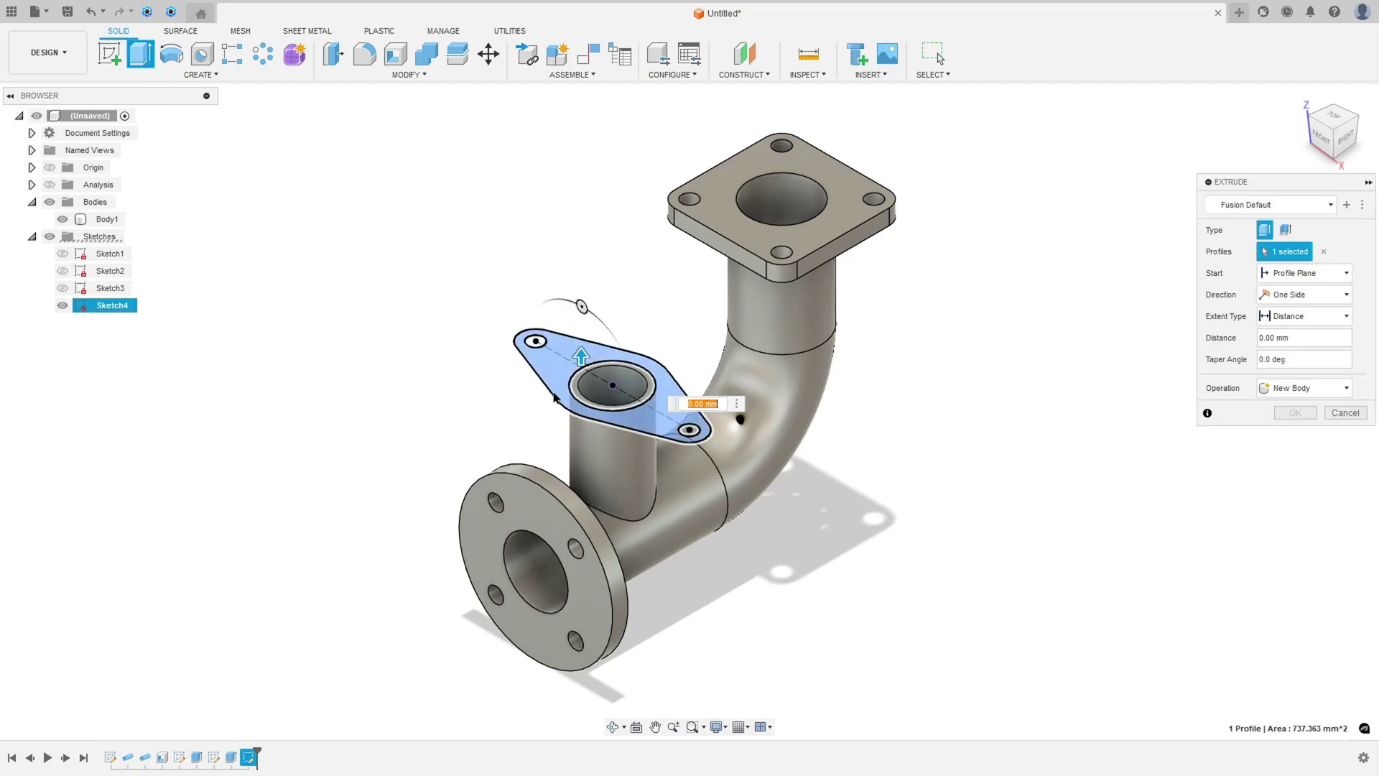
text(-5)
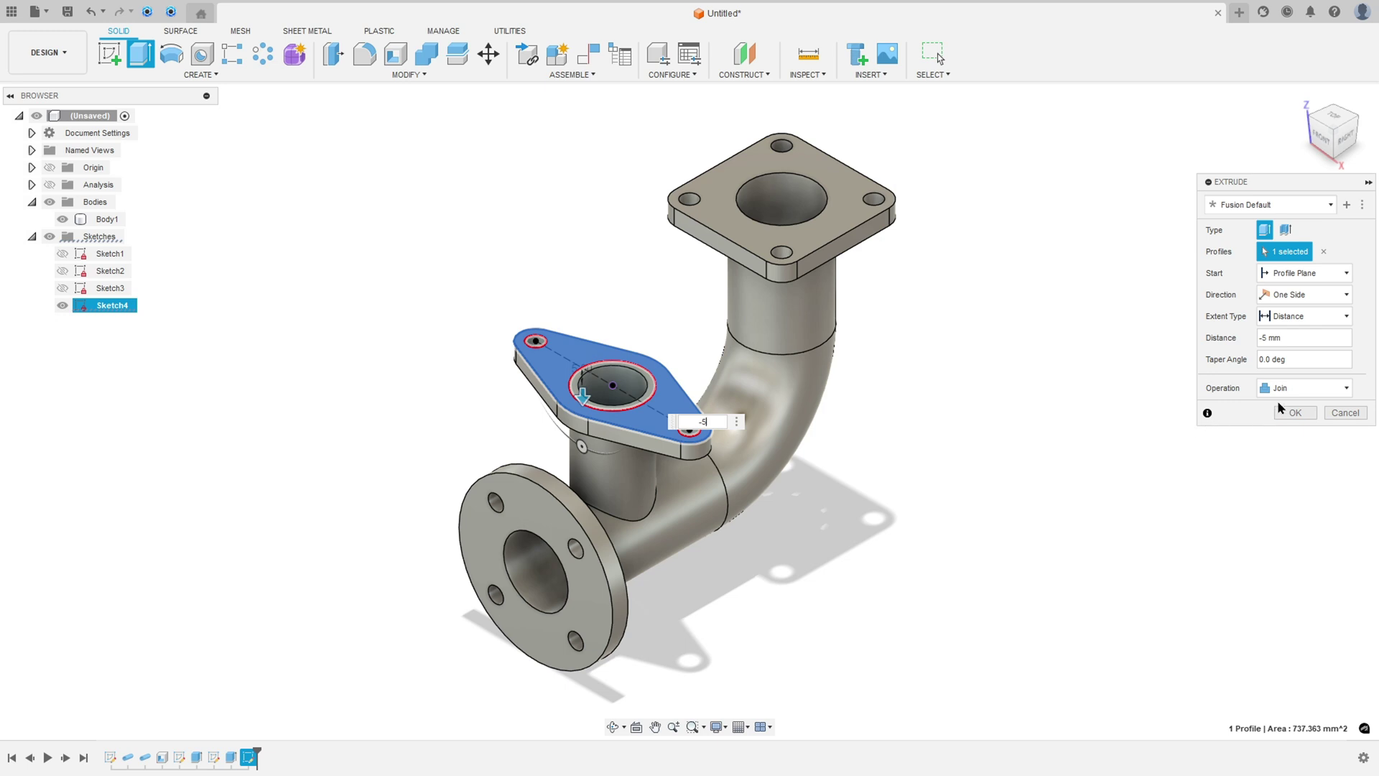
click(1297, 413)
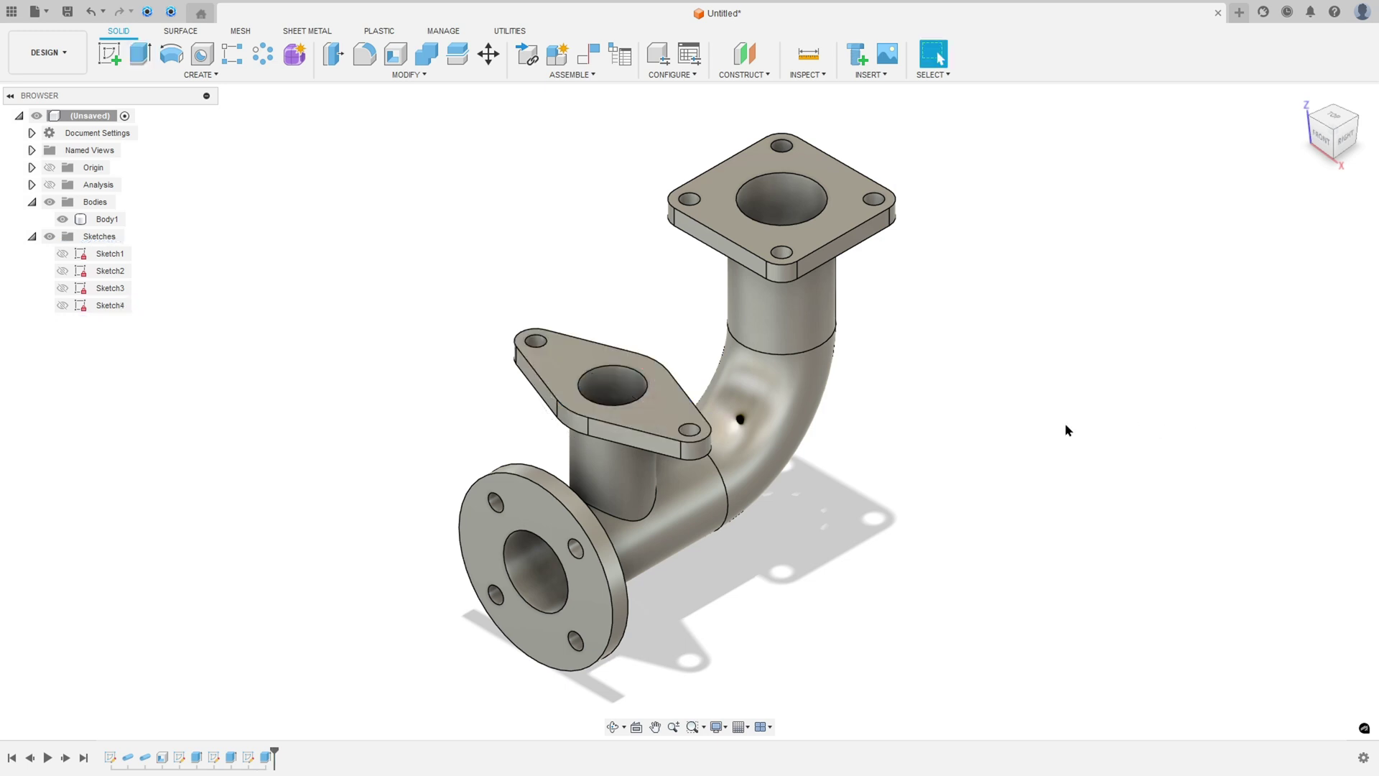
mouse_move(1004, 377)
shift+middle_down()
mouse_move(993, 393)
mouse_move(992, 377)
shift+middle_up()
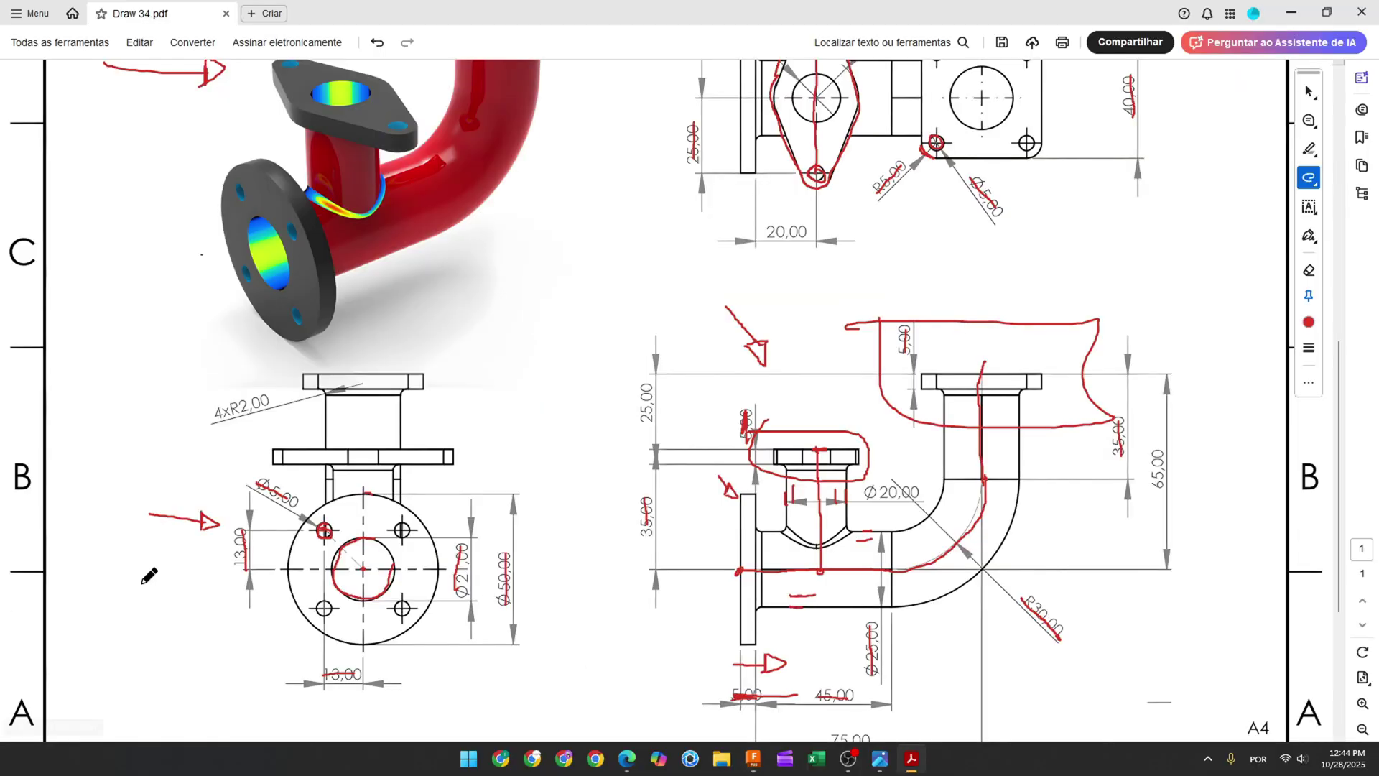
Undo the earlier red pen markups on the drawing PDF
scroll(431, 476, up, 3)
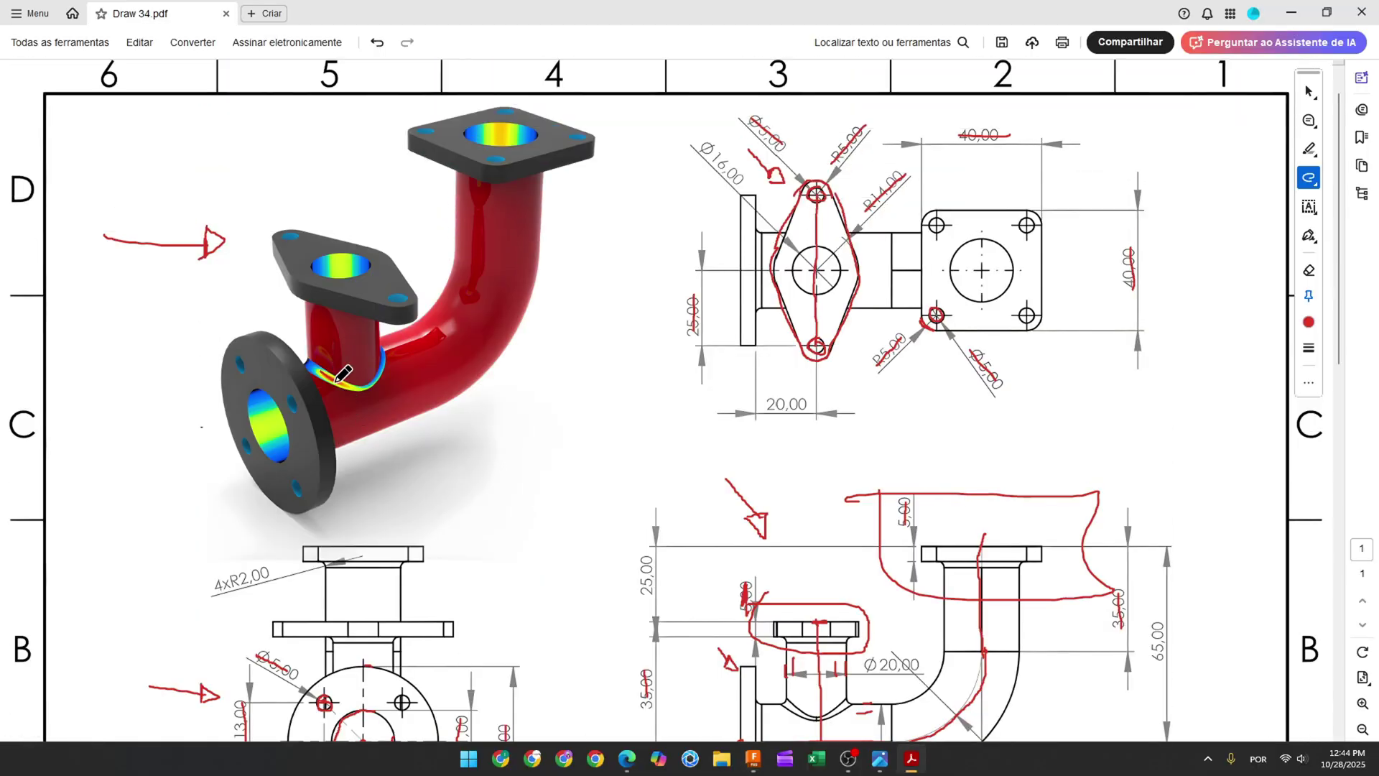
scroll(822, 559, down, 1)
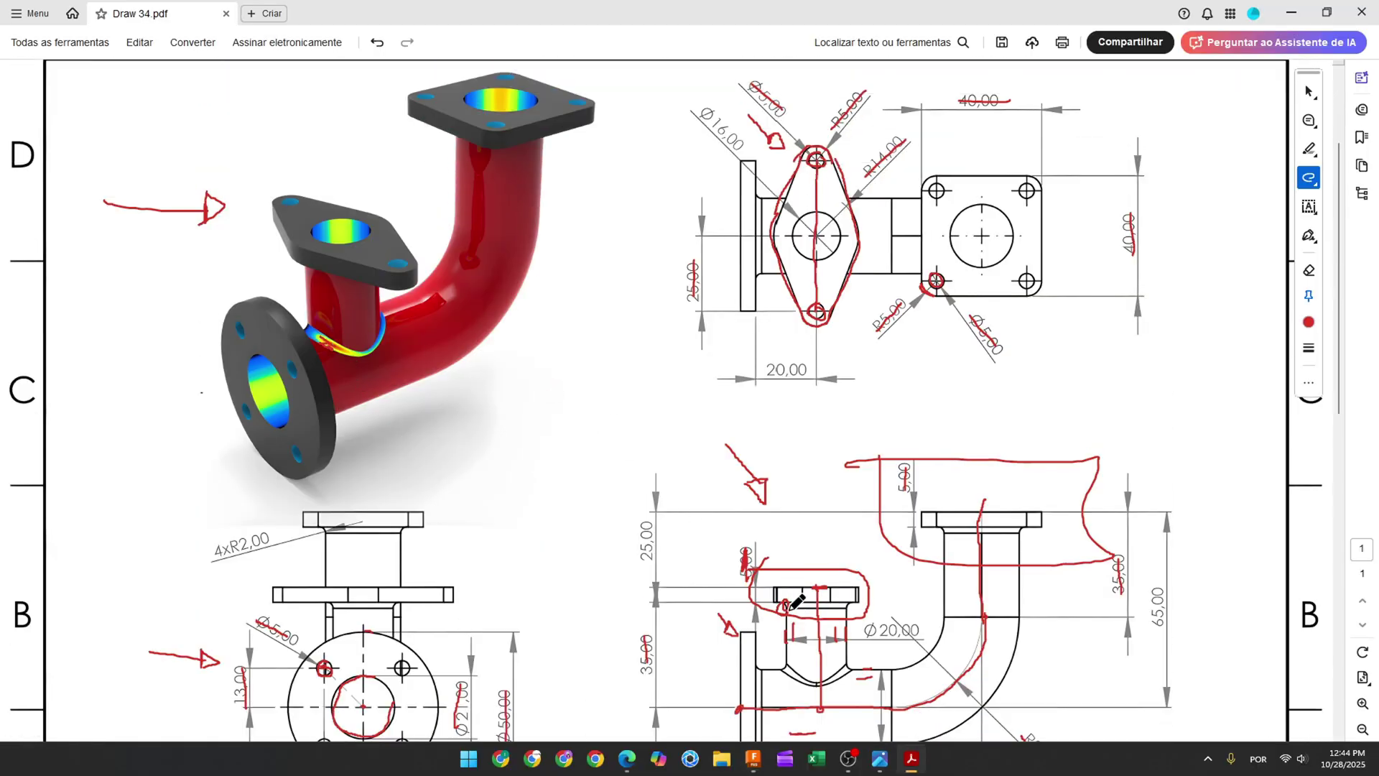
key(ctrl+z)
key(ctrl+z)
key(ctrl+z)
key(ctrl+z)
key(ctrl+z)
key(ctrl+z)
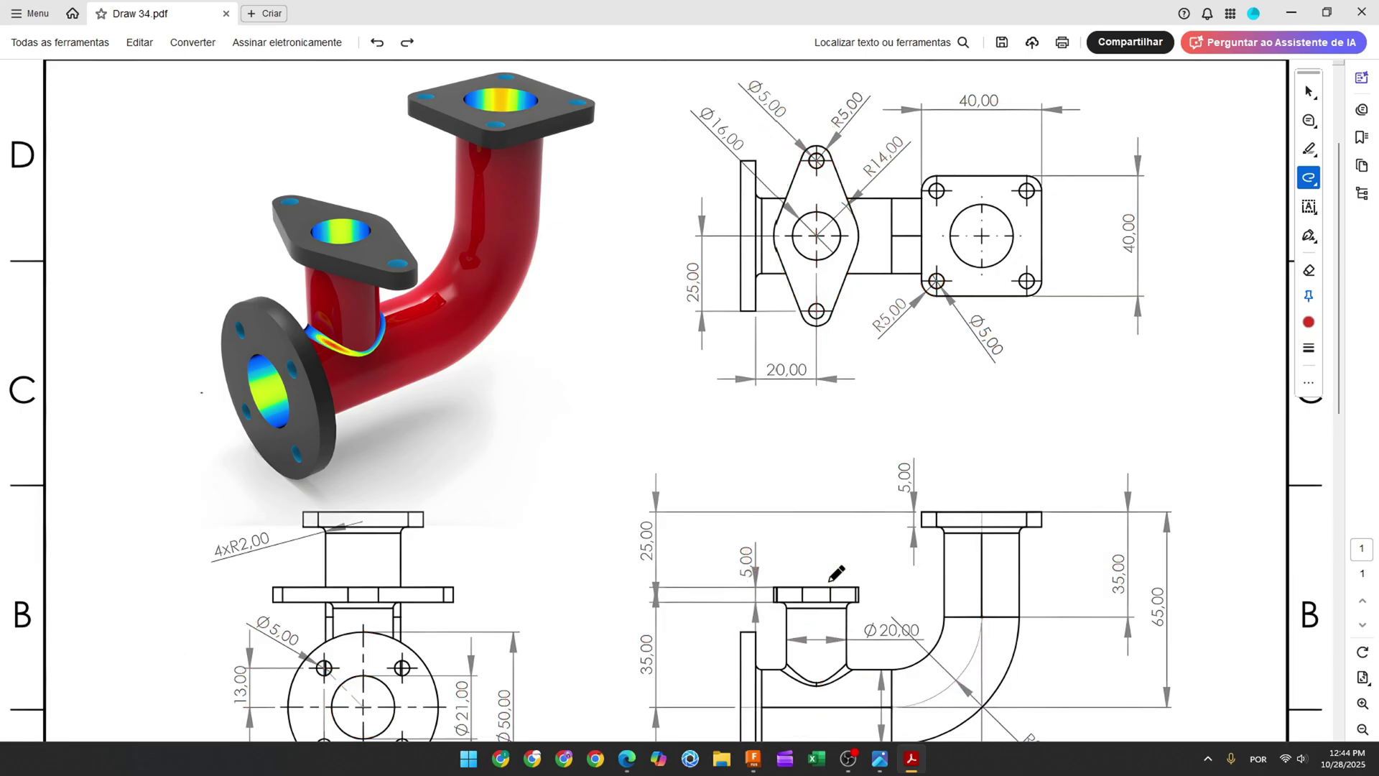
scroll(837, 573, down, 4)
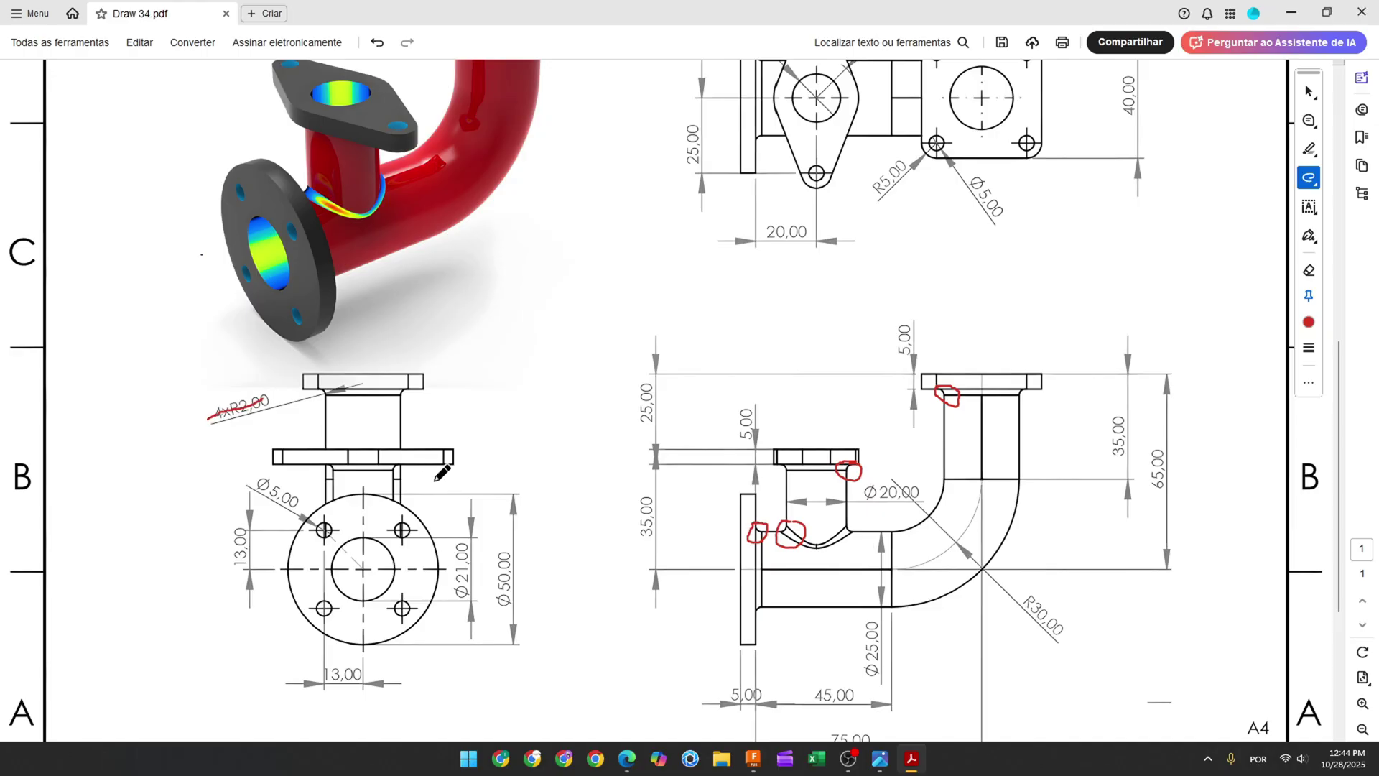
click(754, 763)
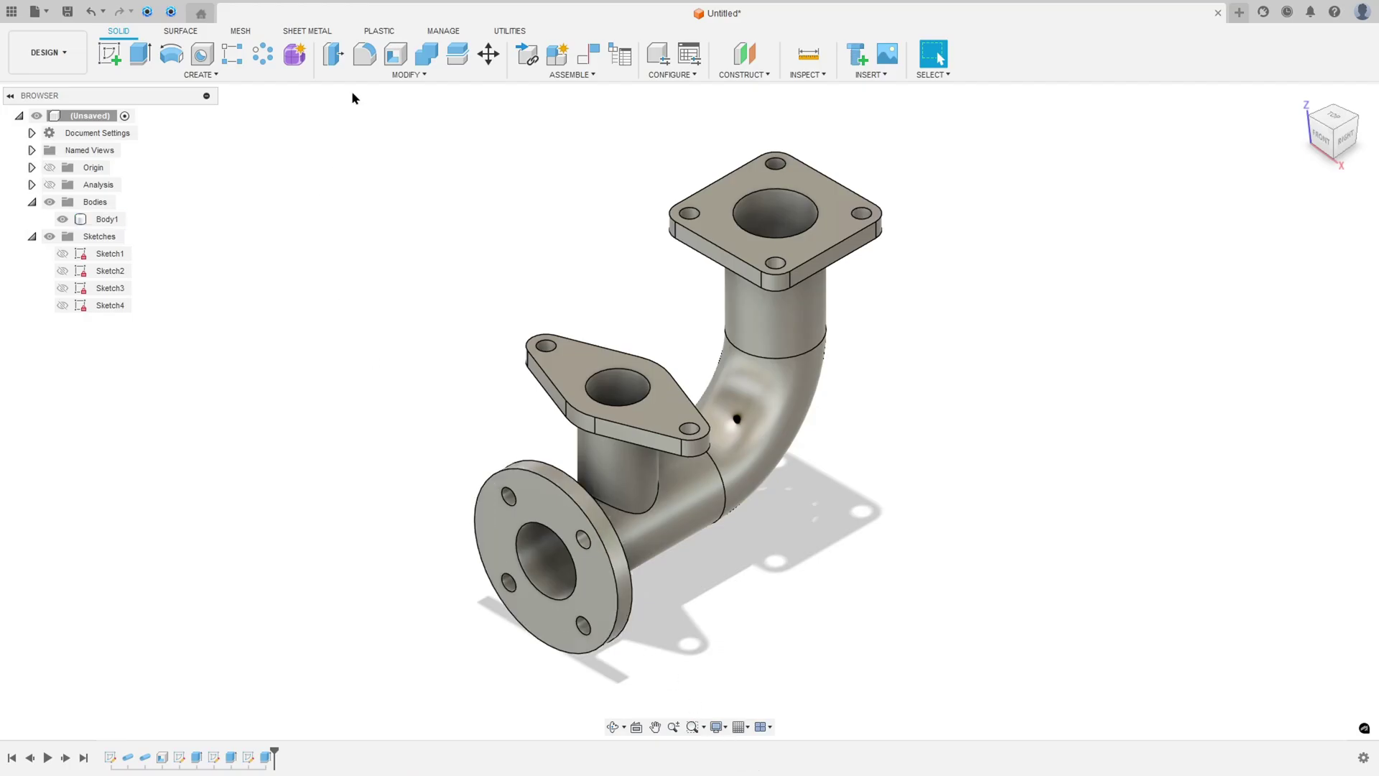
Fillet the top pipe end, branch top, flange and branch junction edges with a 2 mm radius
click(365, 59)
shift+middle_drag(693, 299, 812, 239)
click(824, 231)
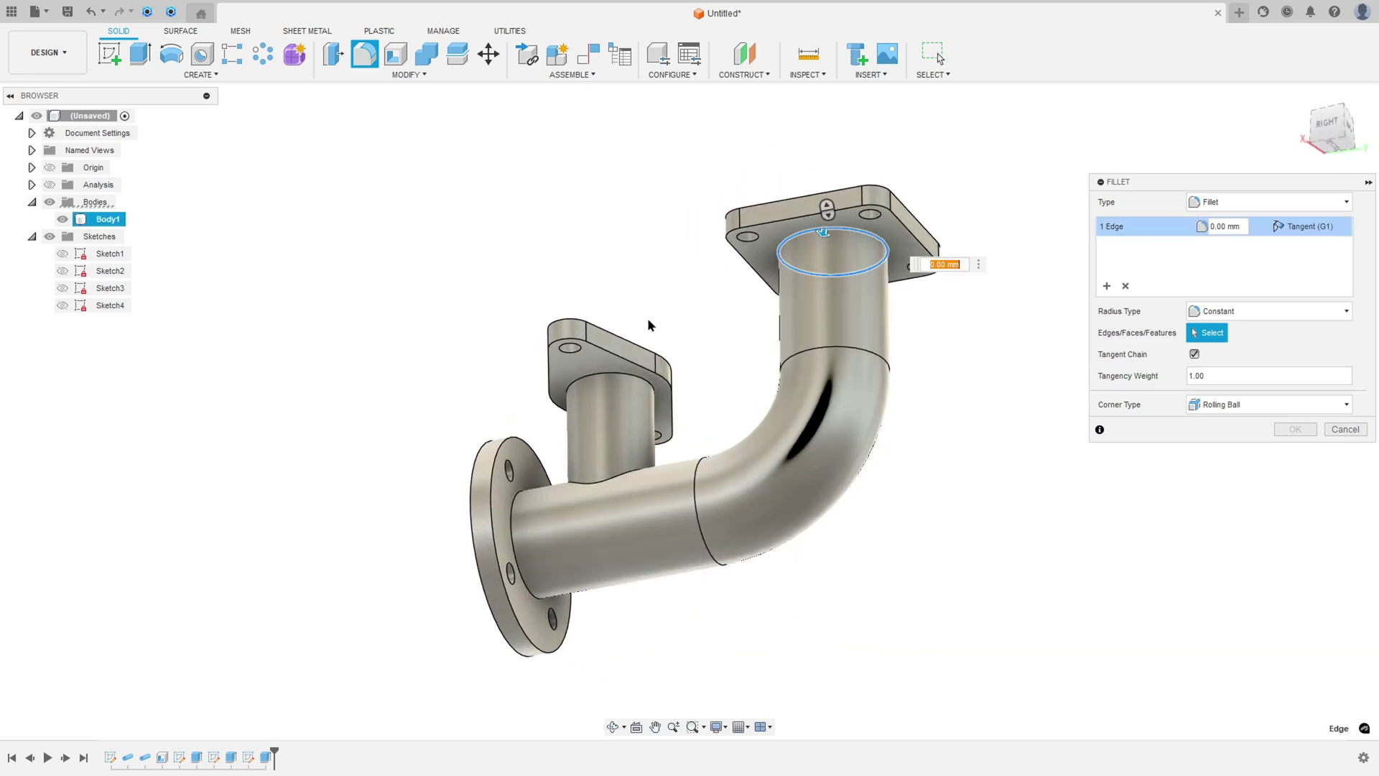
click(575, 382)
click(516, 518)
shift+middle_drag(580, 507, 942, 451)
click(633, 530)
text(2)
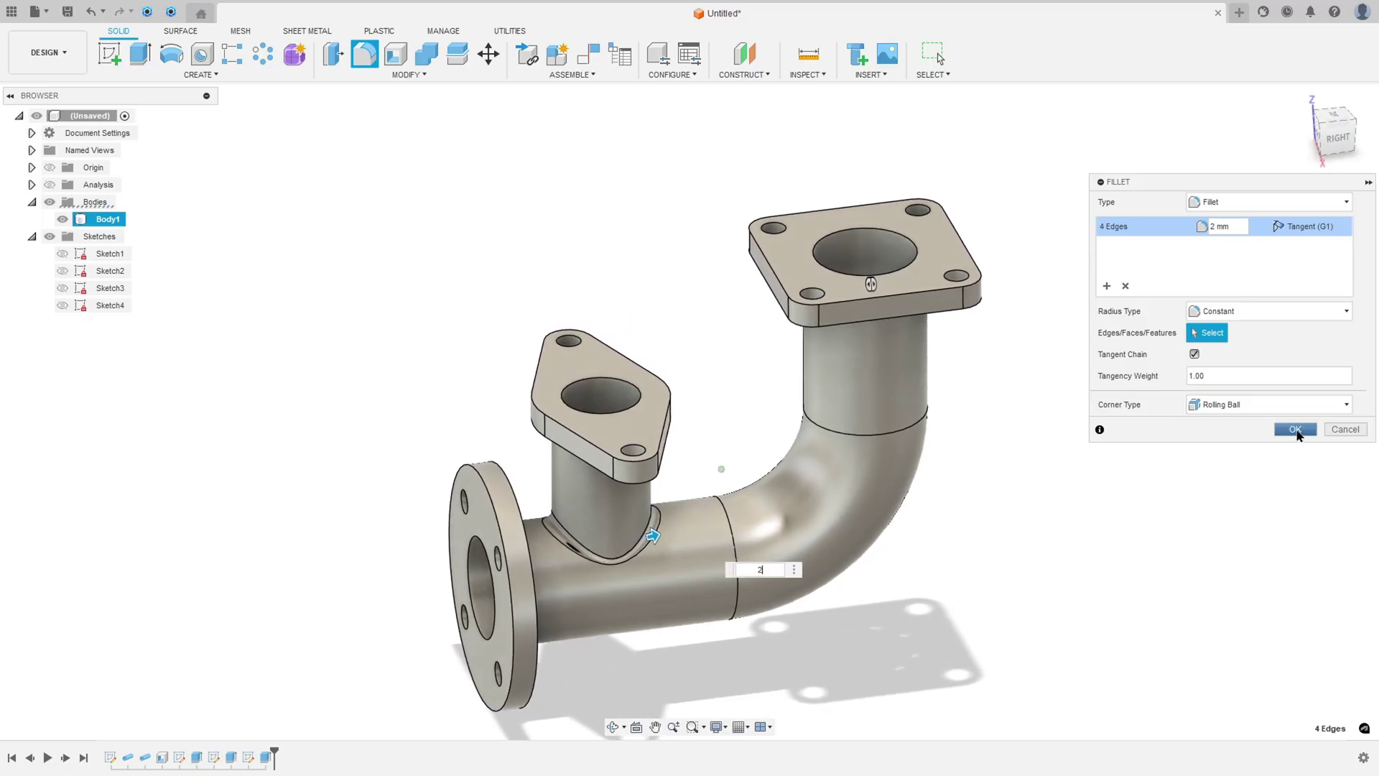
click(1295, 429)
shift+middle_drag(1201, 422, 1111, 360)
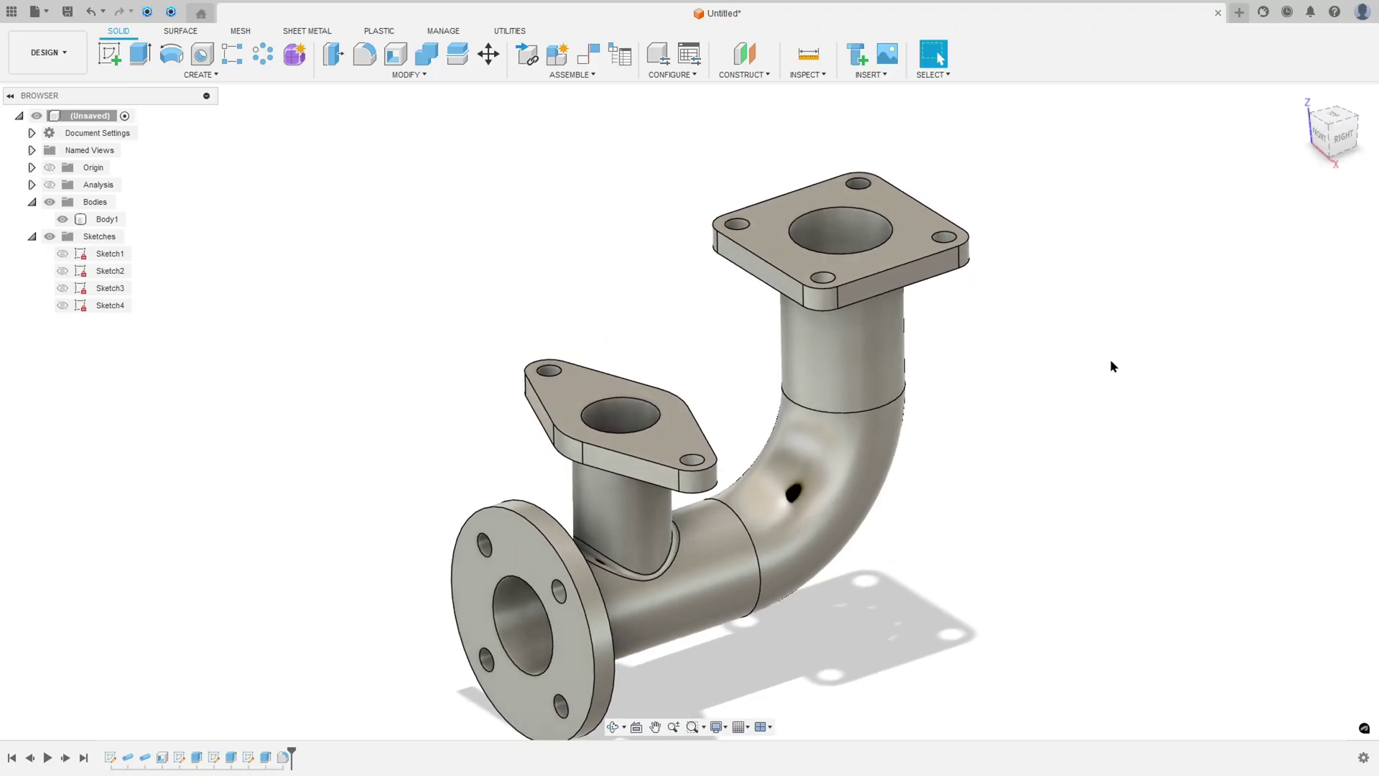
Apply red, black and yellow appearances to the pipe, flanges and bore, checking them in the section cut
click(49, 185)
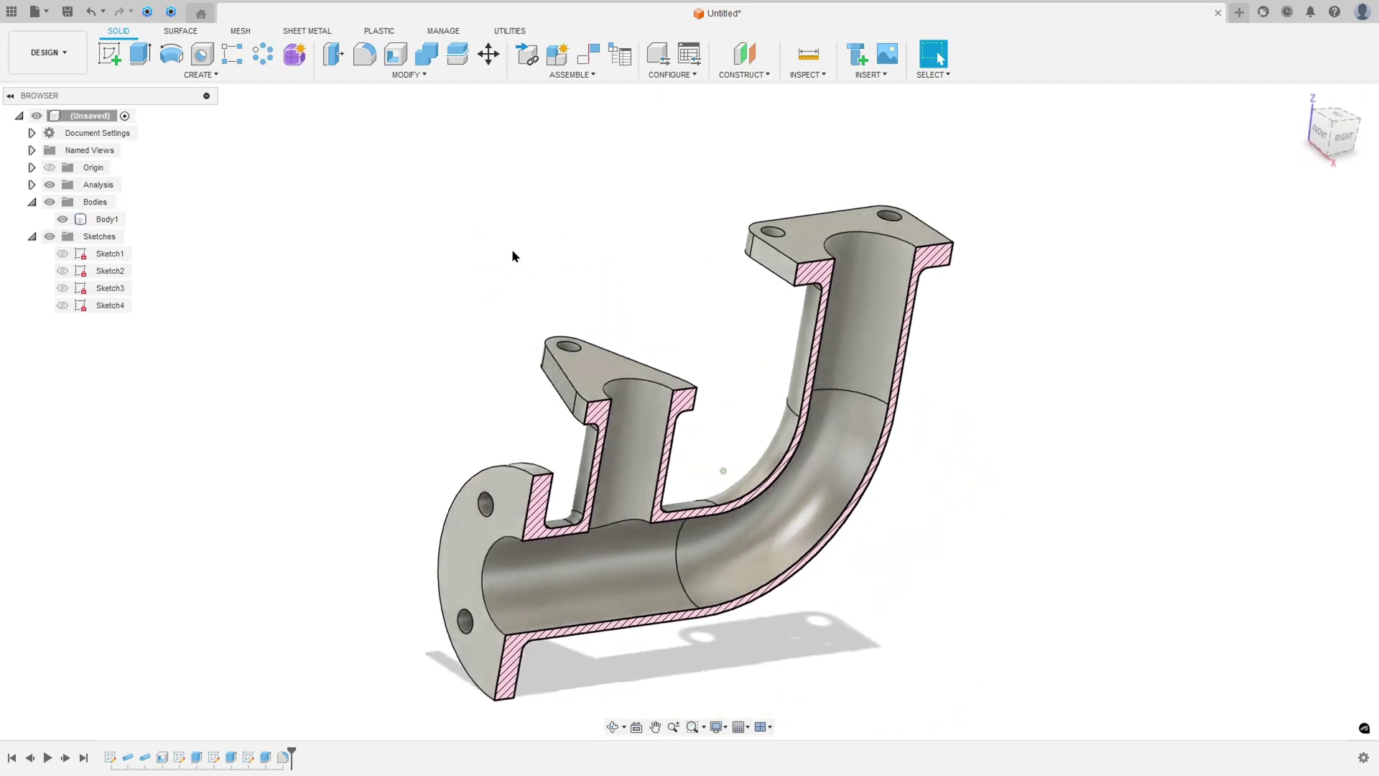
click(49, 184)
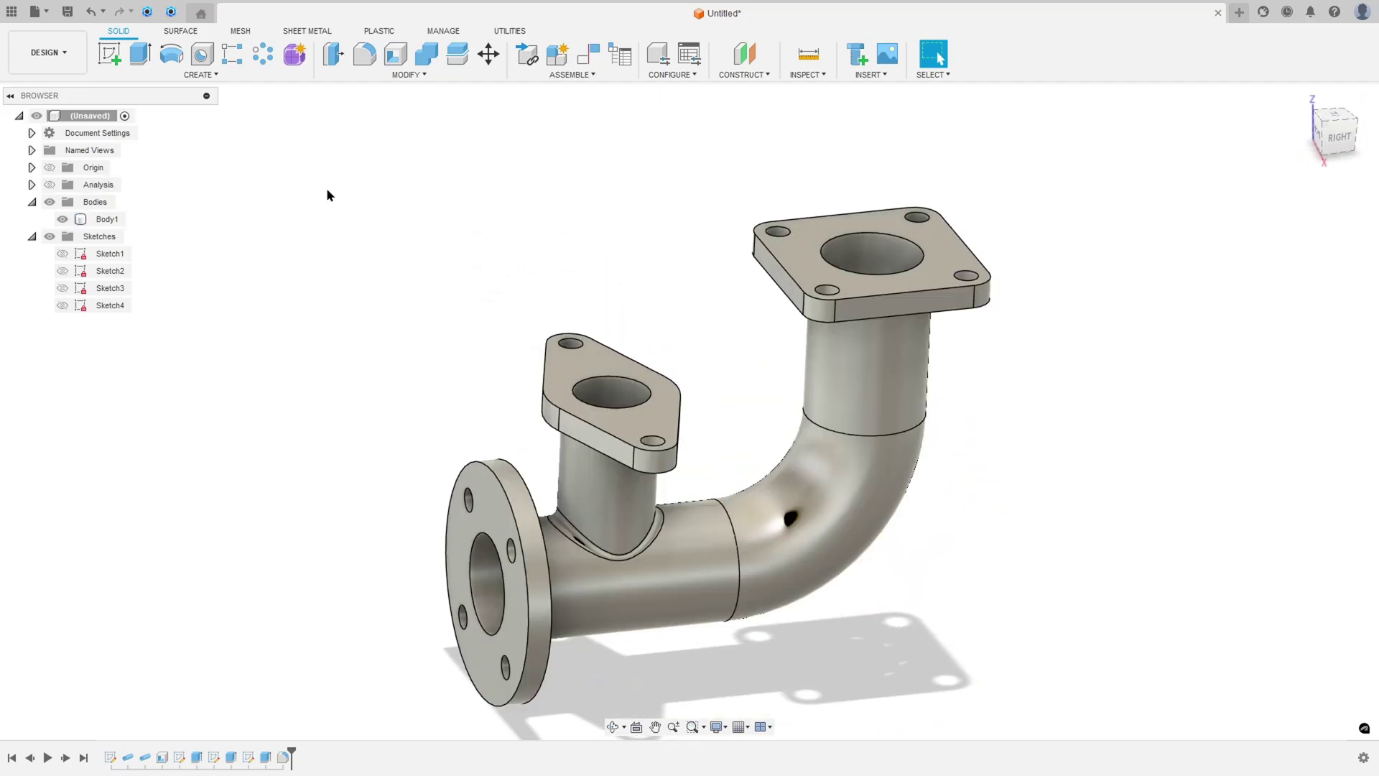
key(a)
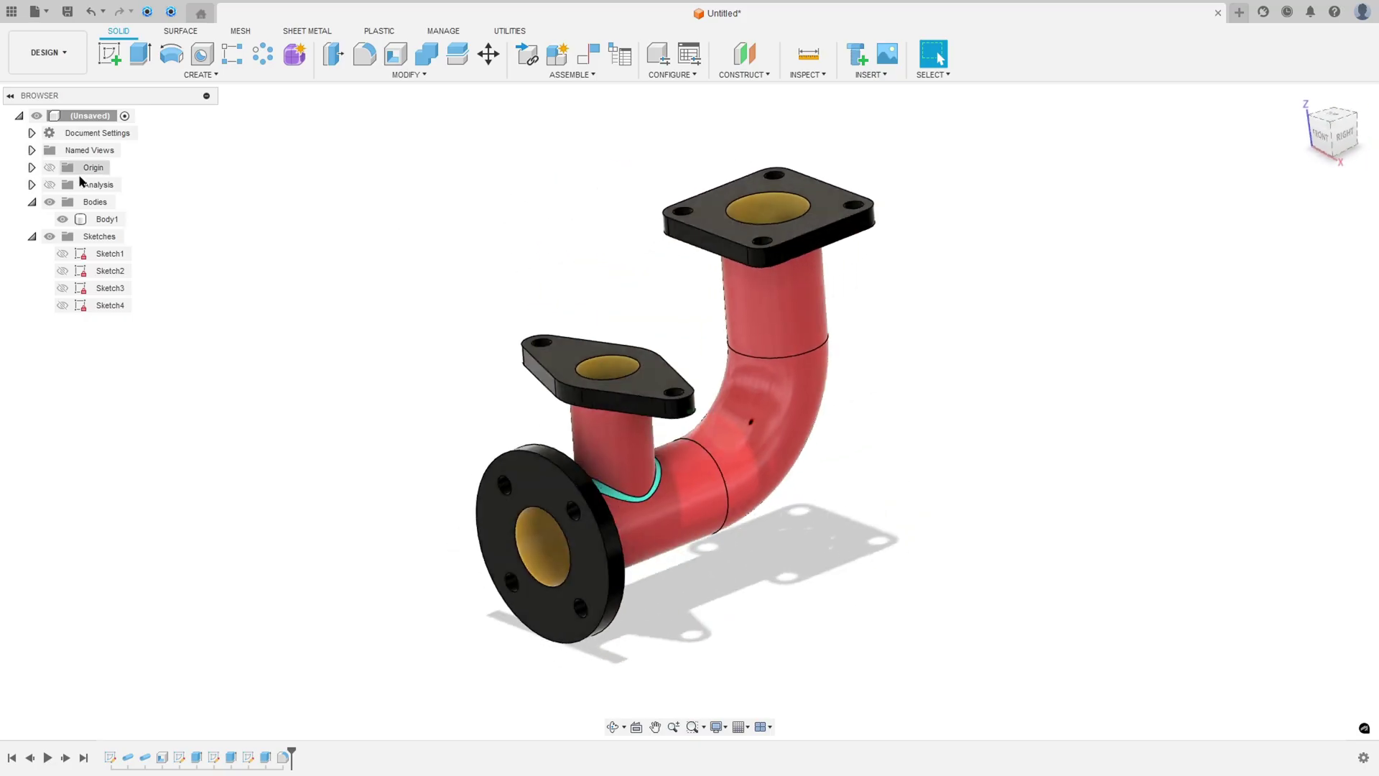
click(48, 185)
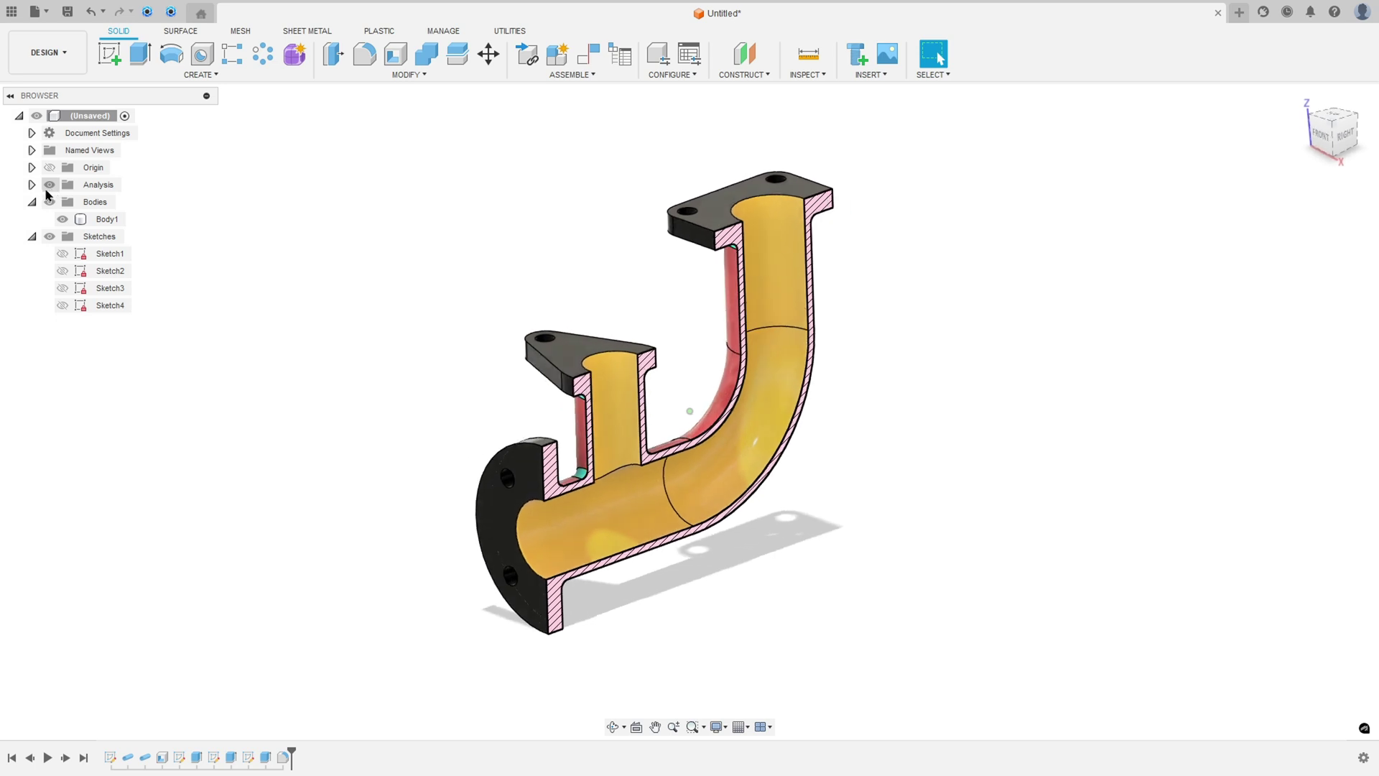
click(48, 186)
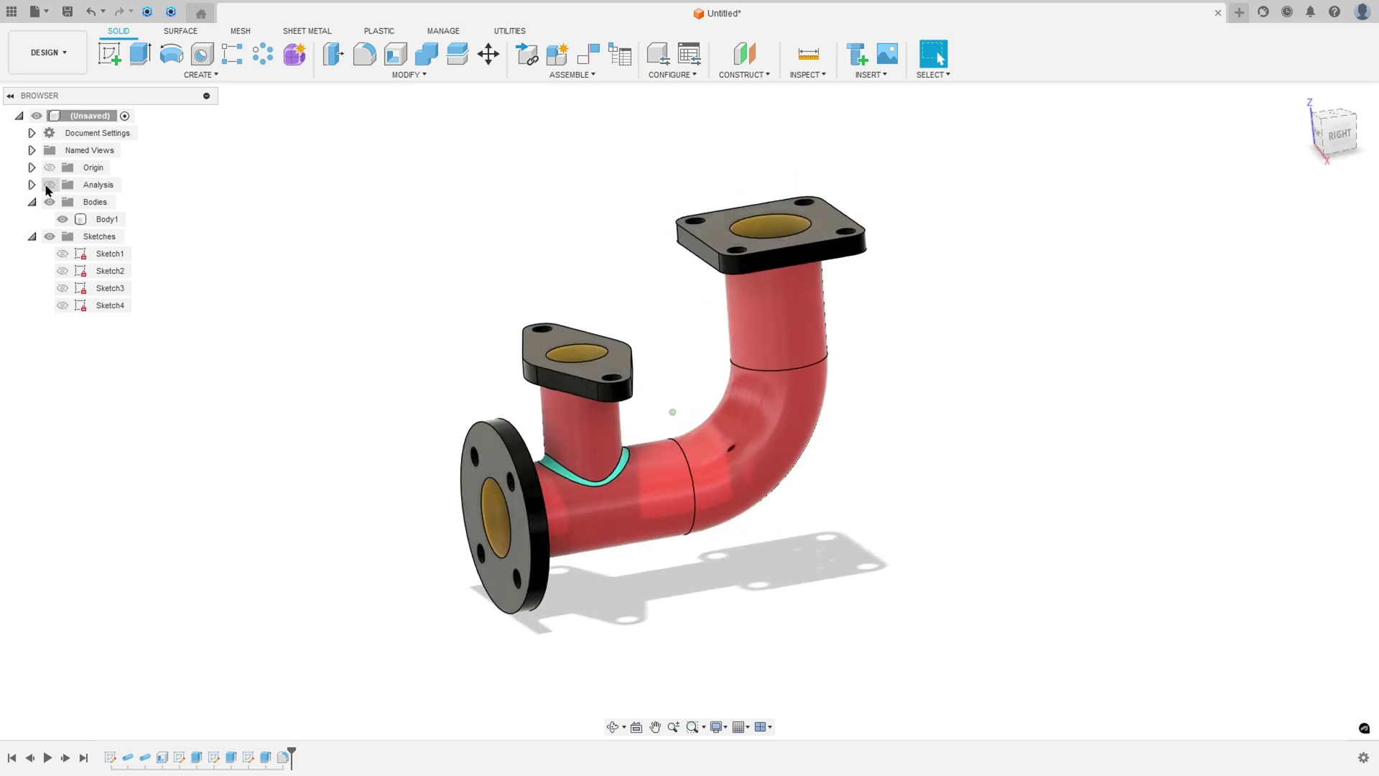